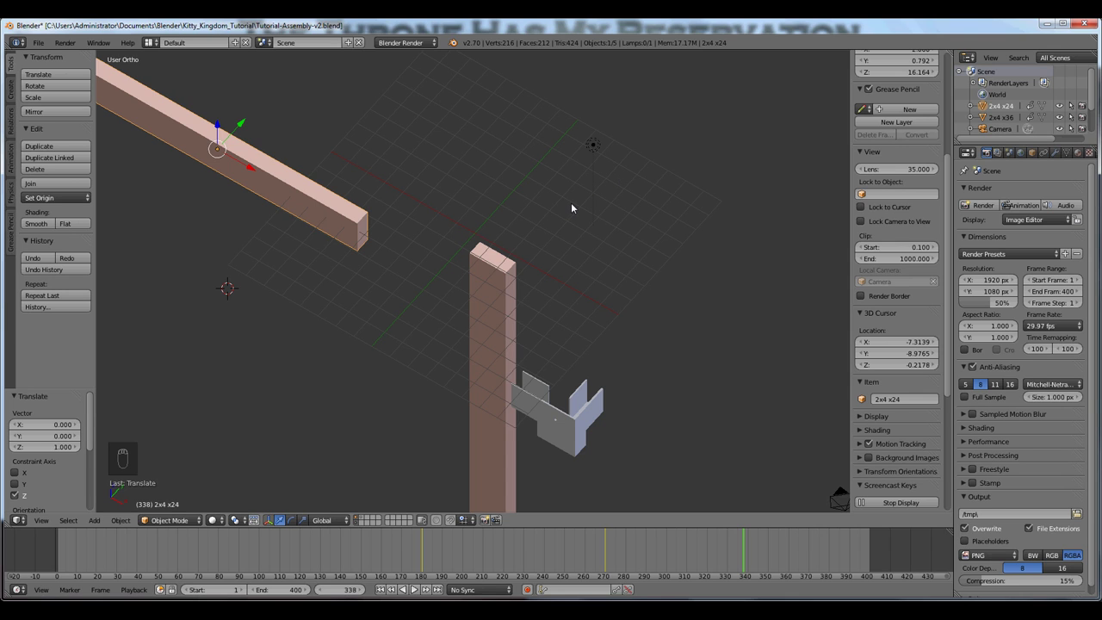
Turn on snapping during transform and set the snap element to Increment
key("KP_1")
mouse_move(625, 209)
middle_mouse_down()
mouse_move(490, 247)
mouse_move(463, 244)
mouse_move(578, 244)
mouse_move(557, 248)
middle_mouse_up()
left_click(449, 520)
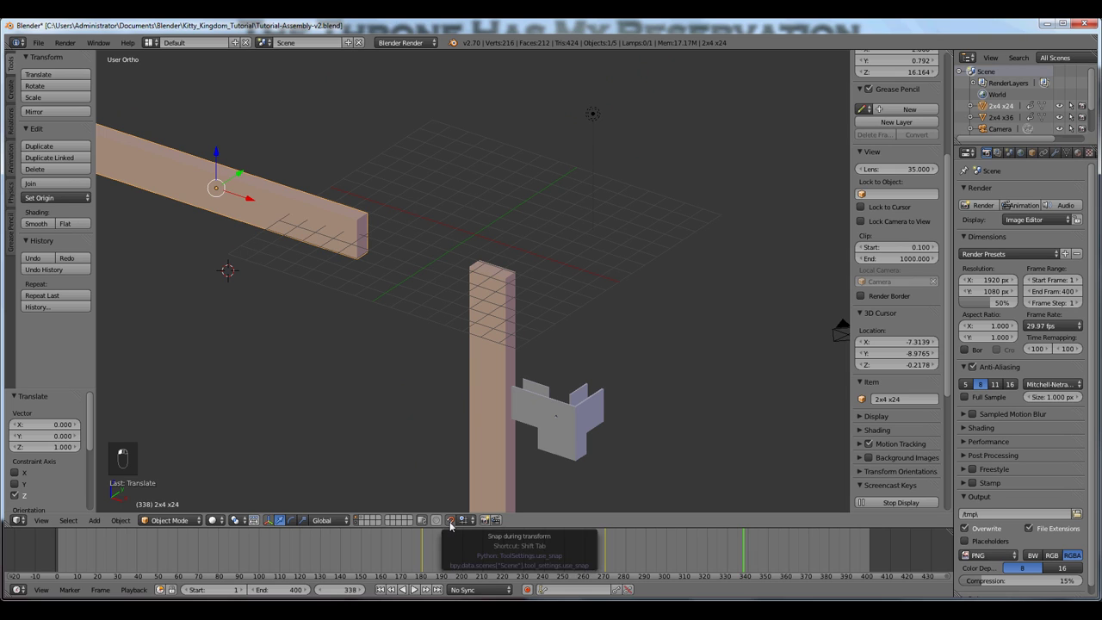
key("shift+Tab")
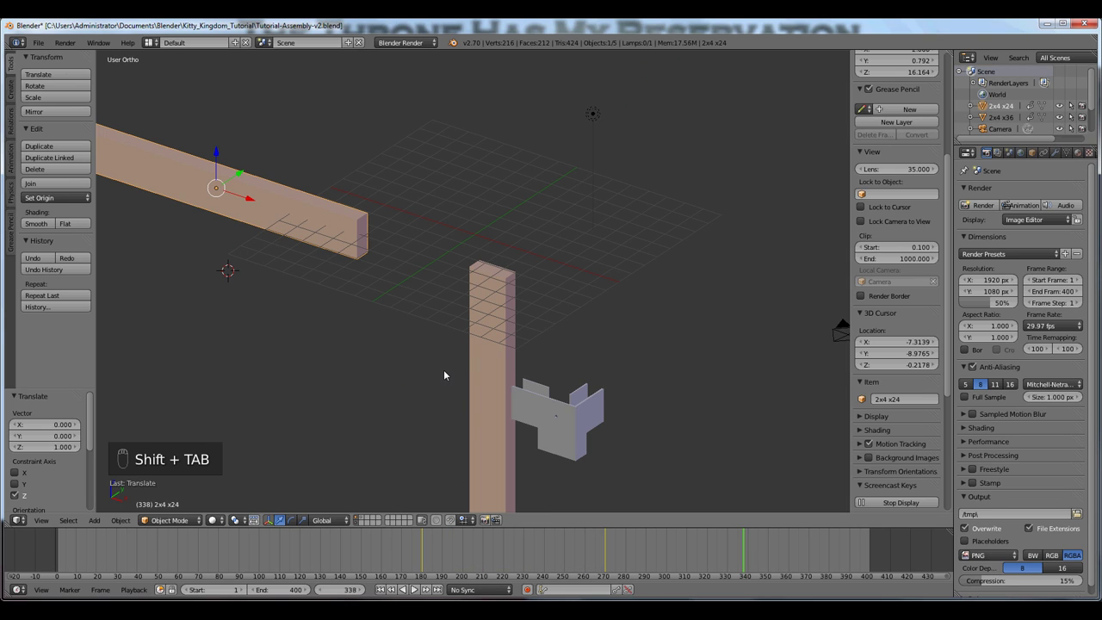
key("shift+Tab")
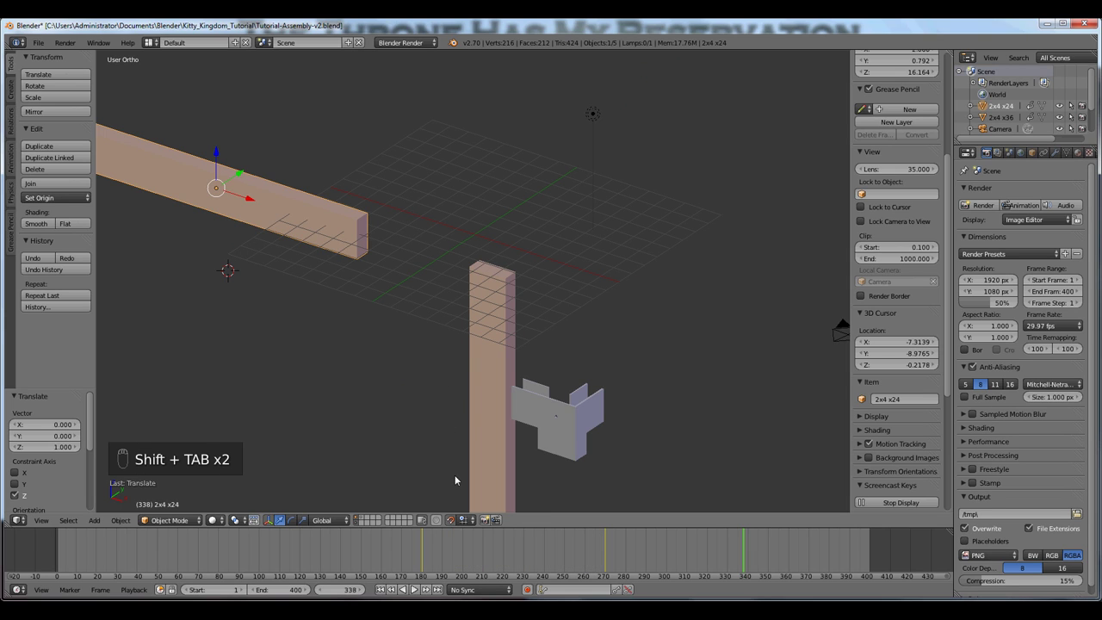
left_click(466, 520)
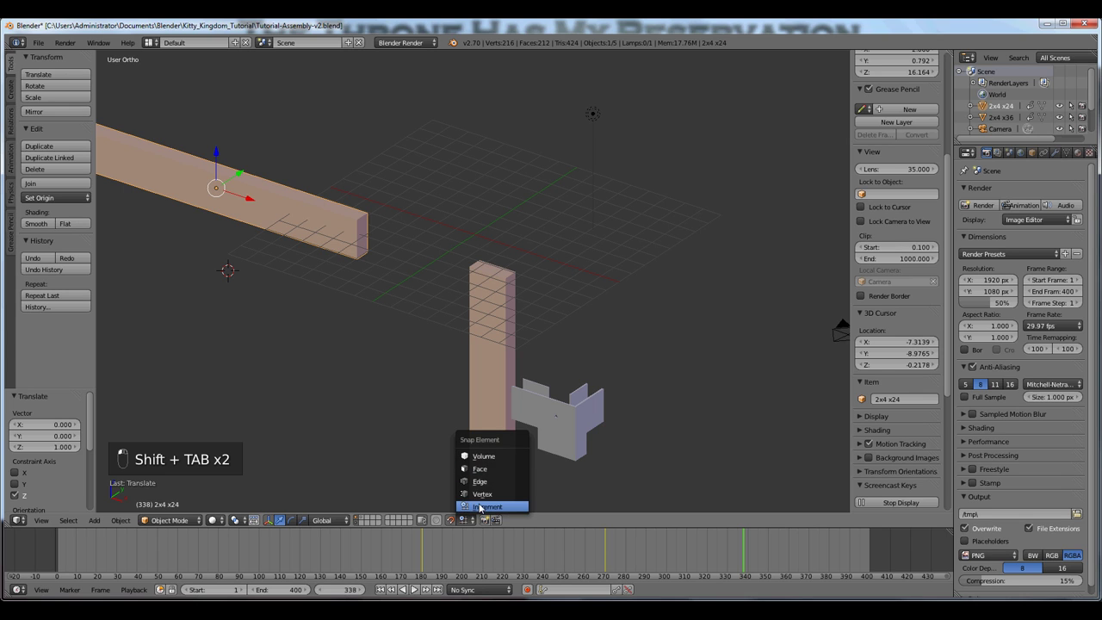
left_click(479, 507)
In front view, lower the horizontal 2x4 x24 board 3 units along Z with increment snapping
key("KP_1")
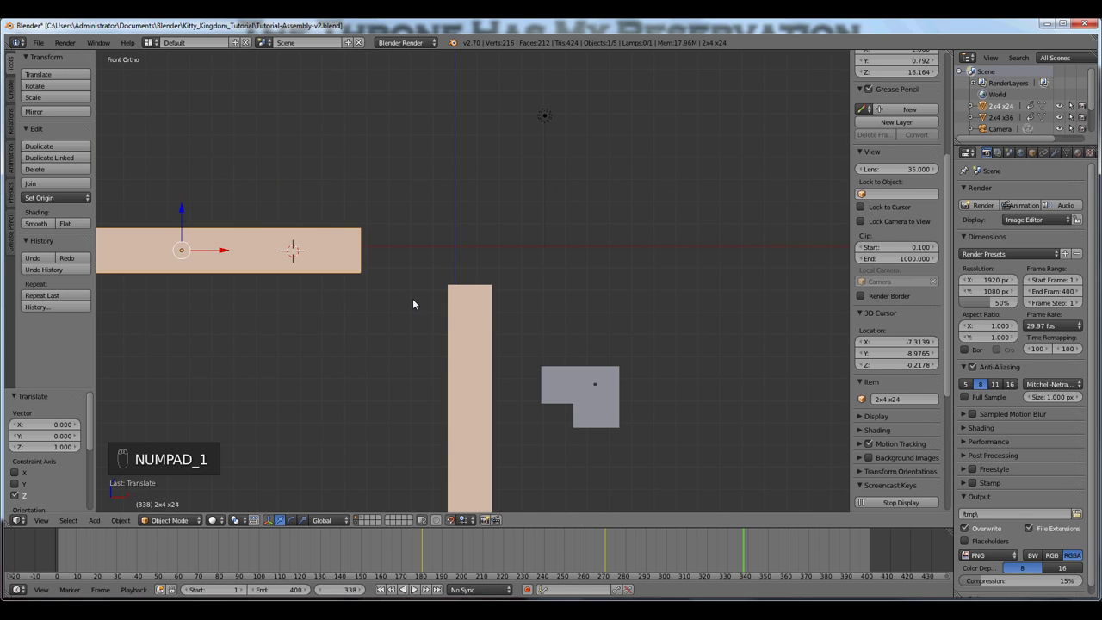
key("g")
key("z")
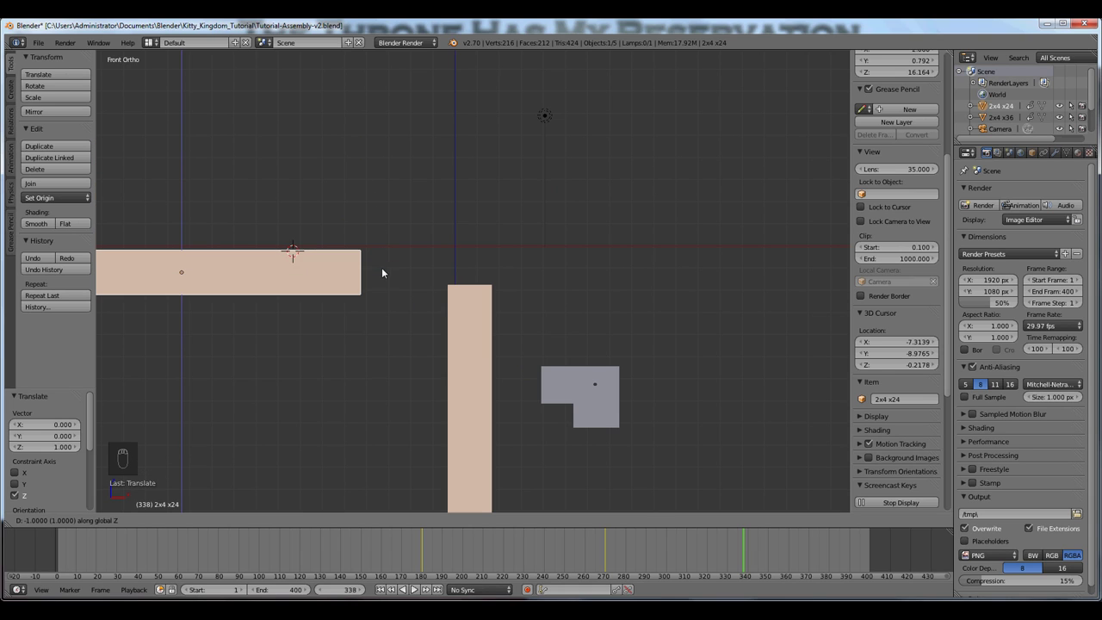
left_click(385, 308)
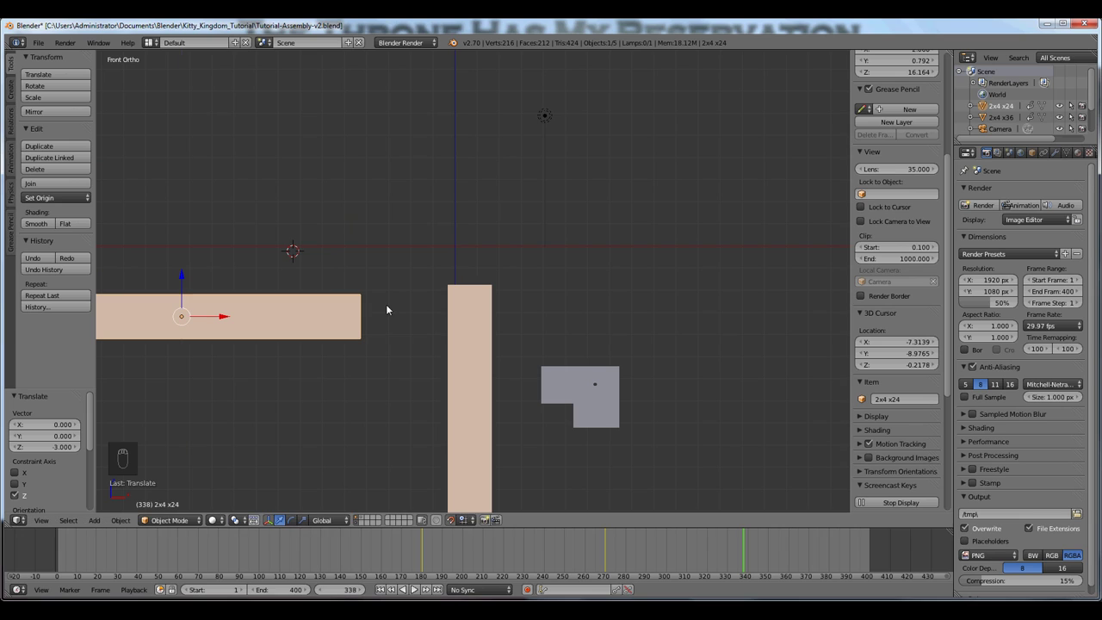
Change the snap element to Vertex with Closest as the snap target
left_click(466, 520)
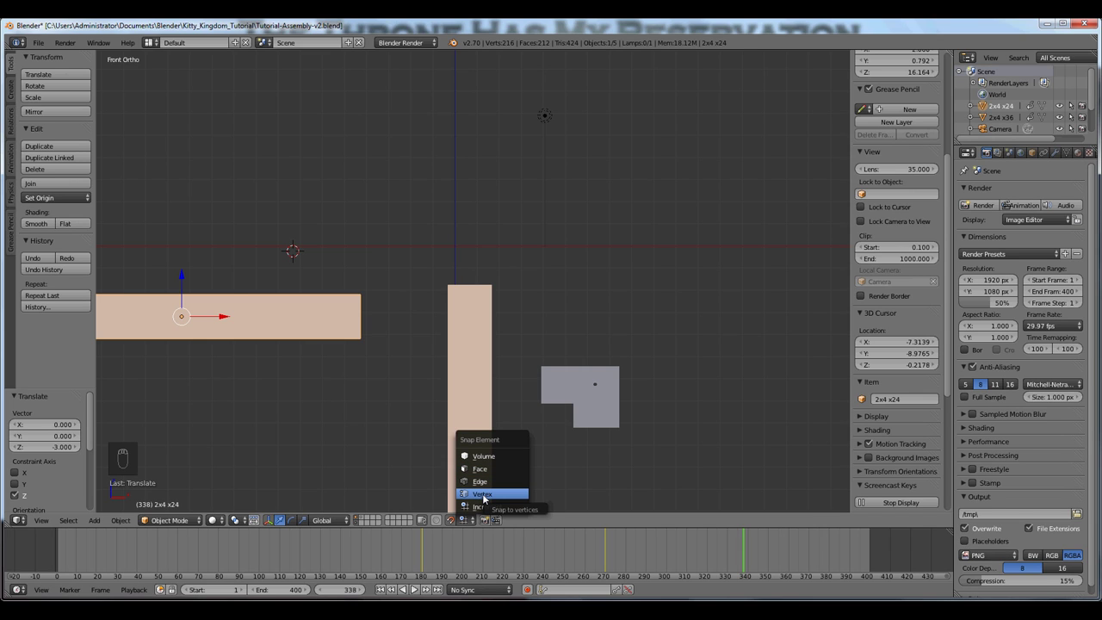
left_click(483, 494)
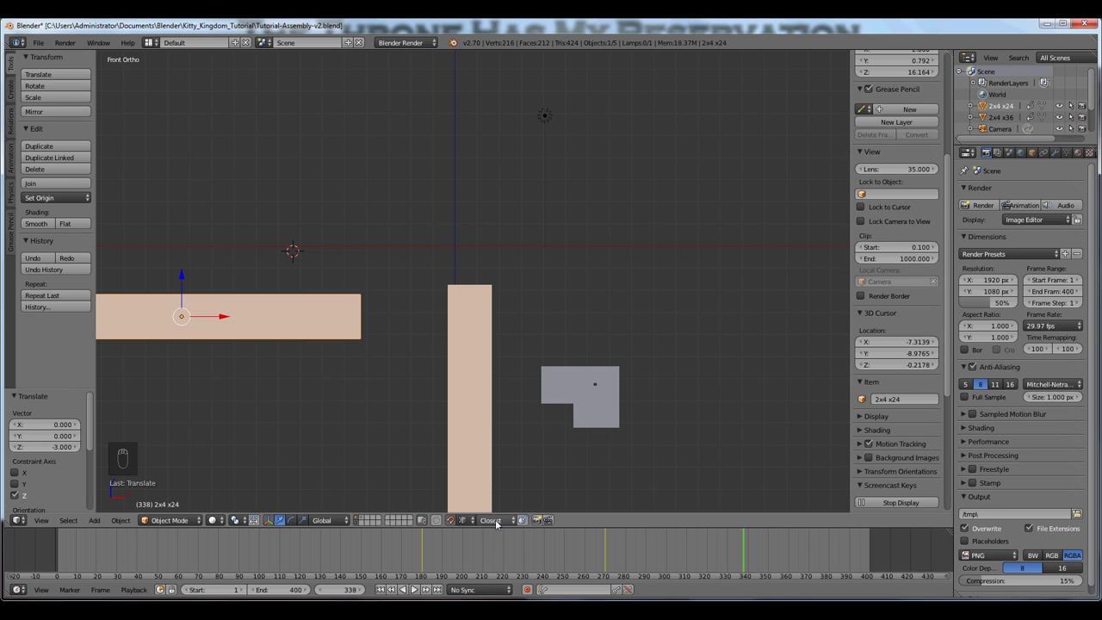
left_click(496, 520)
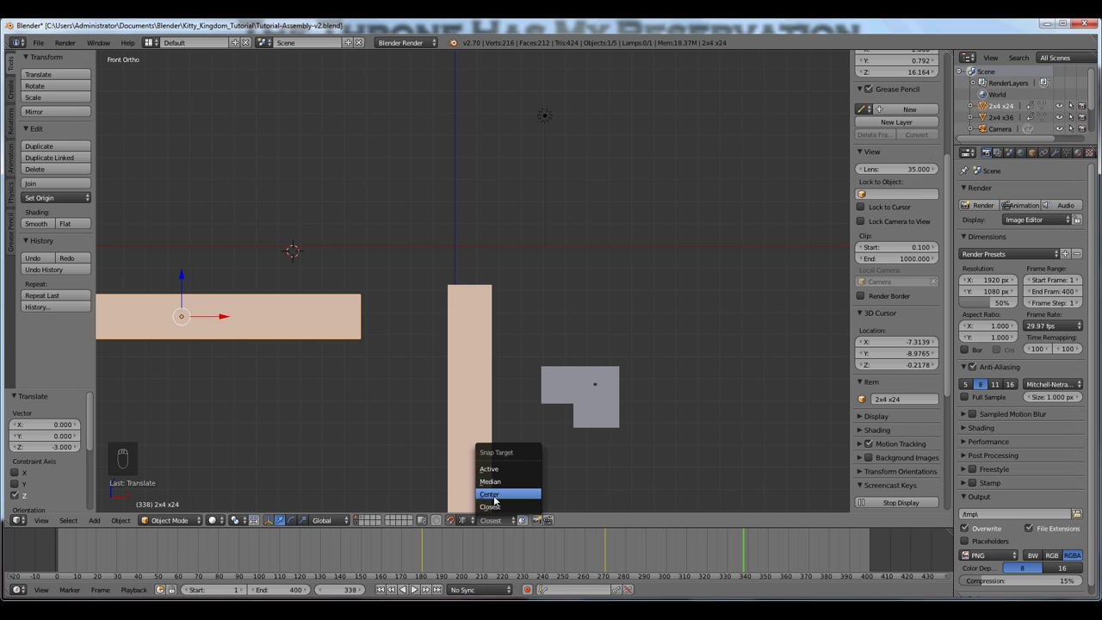
left_click(493, 507)
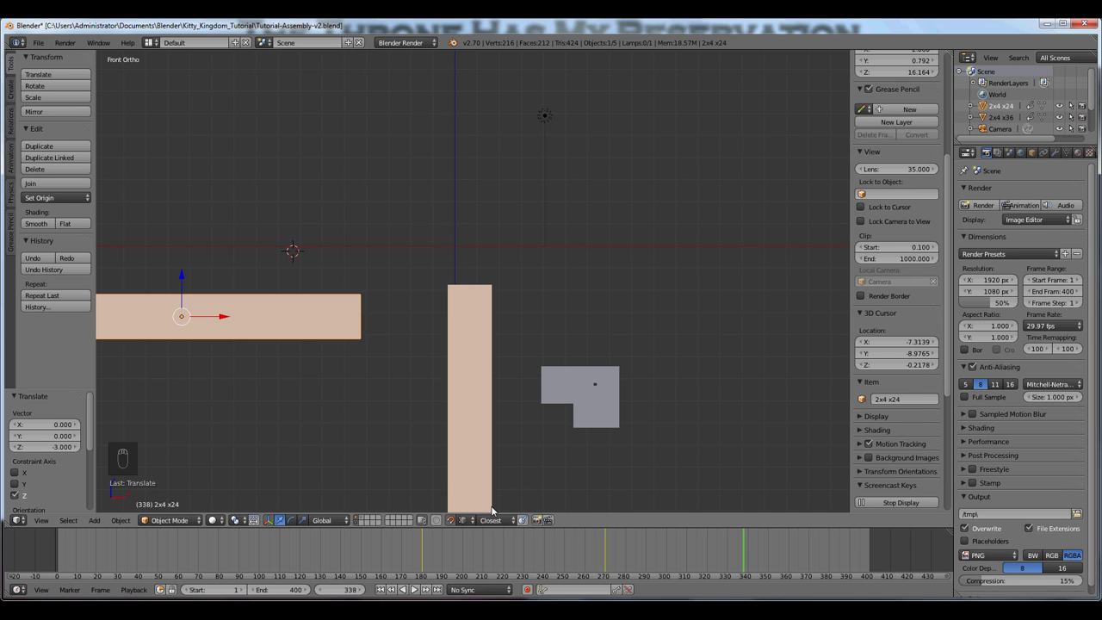
In top view, move the 2x4 x24 board about 3.2 units in X and 3.3 in Y, nearly in line with the post
middle_click_drag(554, 277, 440, 280)
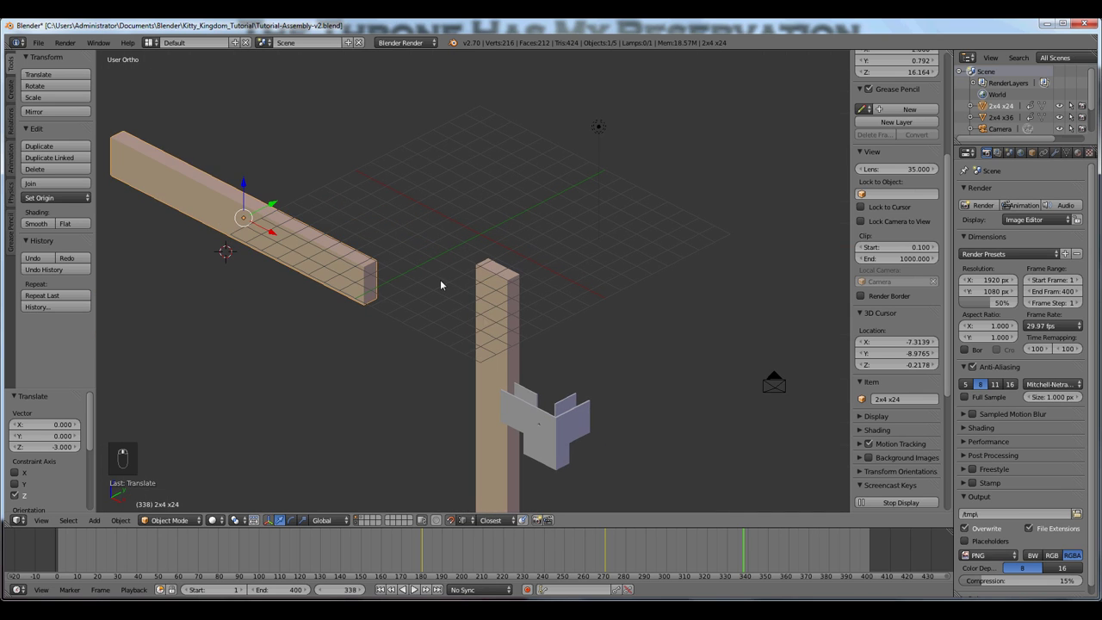
key("KP_8")
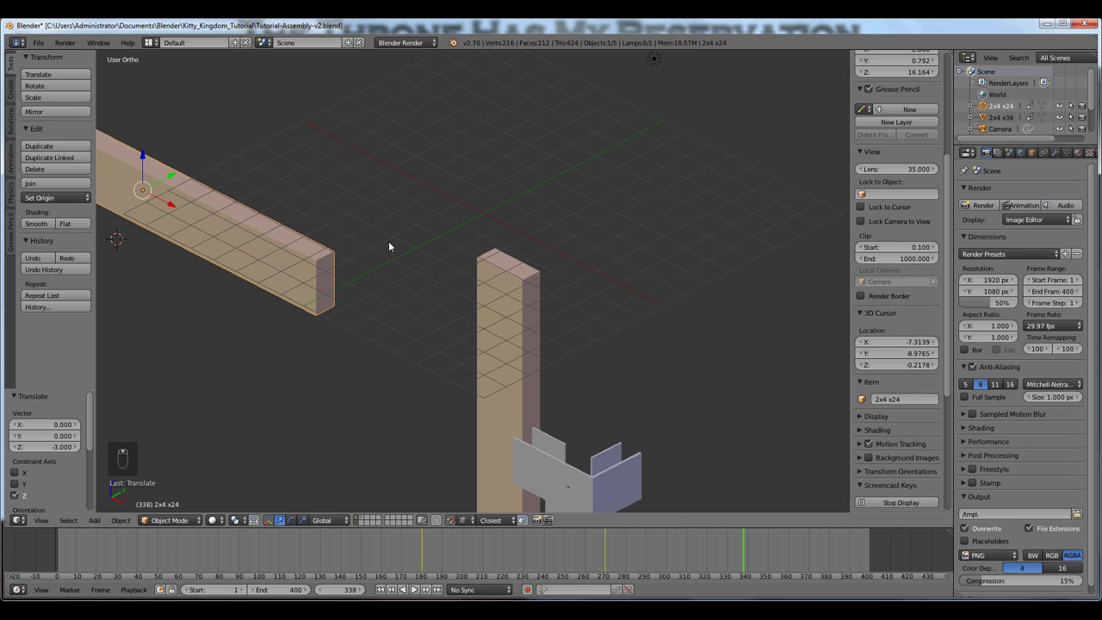
middle_click_drag(388, 247, 424, 294, "shift")
key("KP_7")
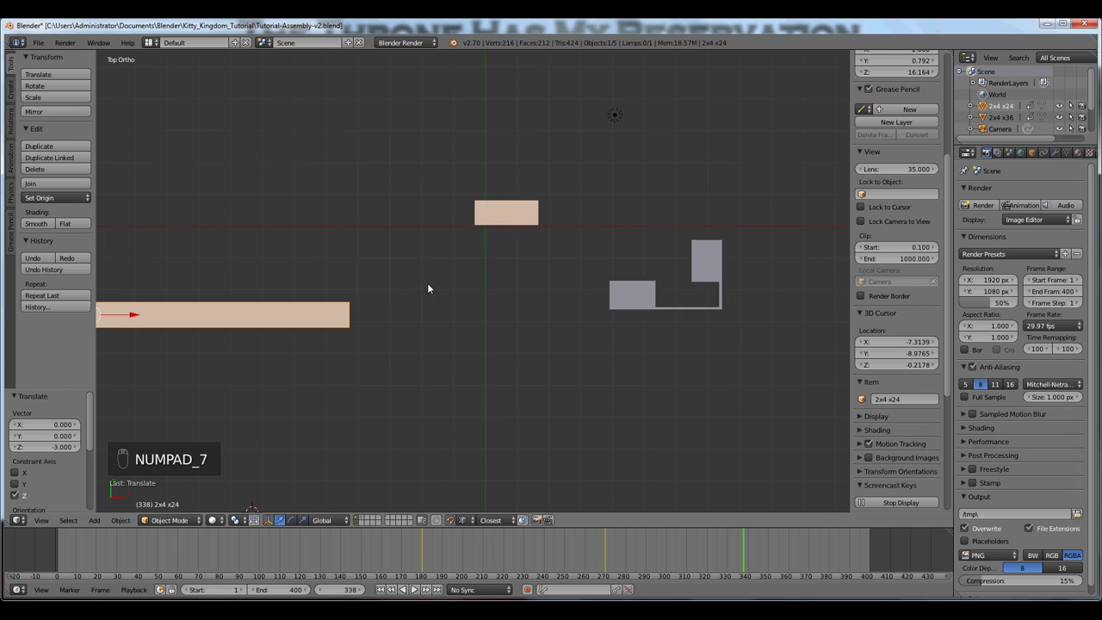
key("g")
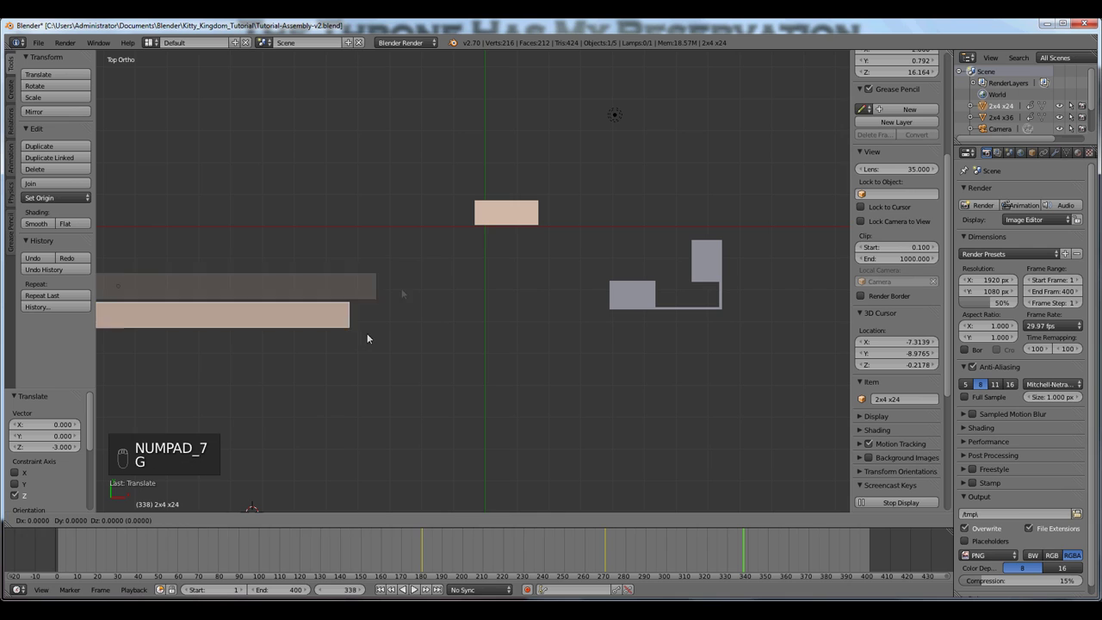
left_click(468, 233)
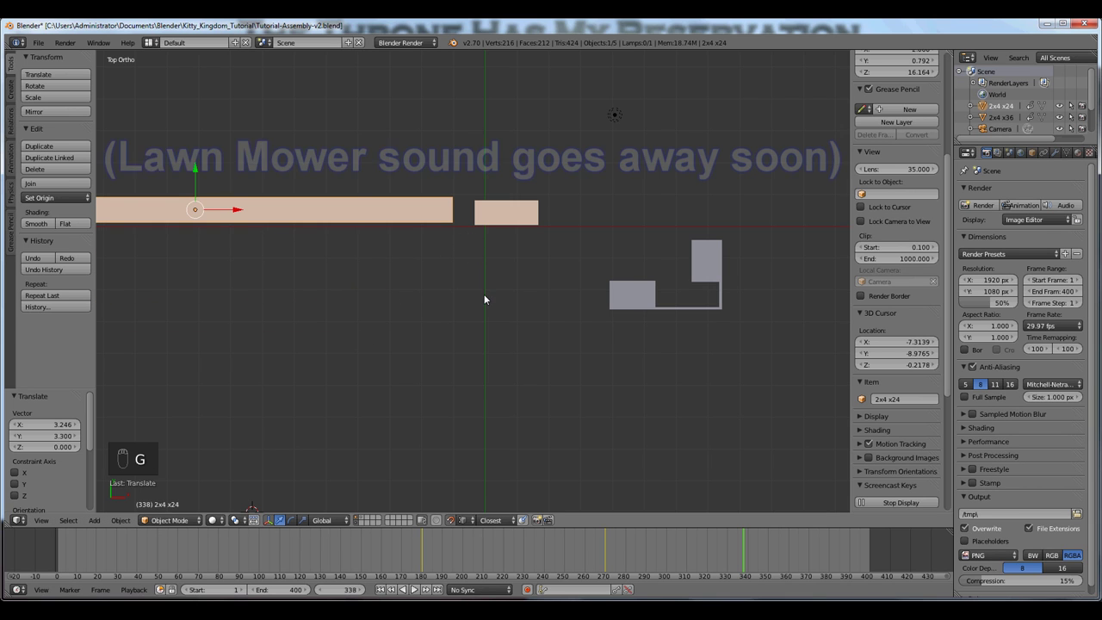
Snap the horizontal board's near upper end corner onto the matching top corner of the vertical post
middle_click_drag(485, 298, 457, 221)
scroll(444, 283, "up", 6)
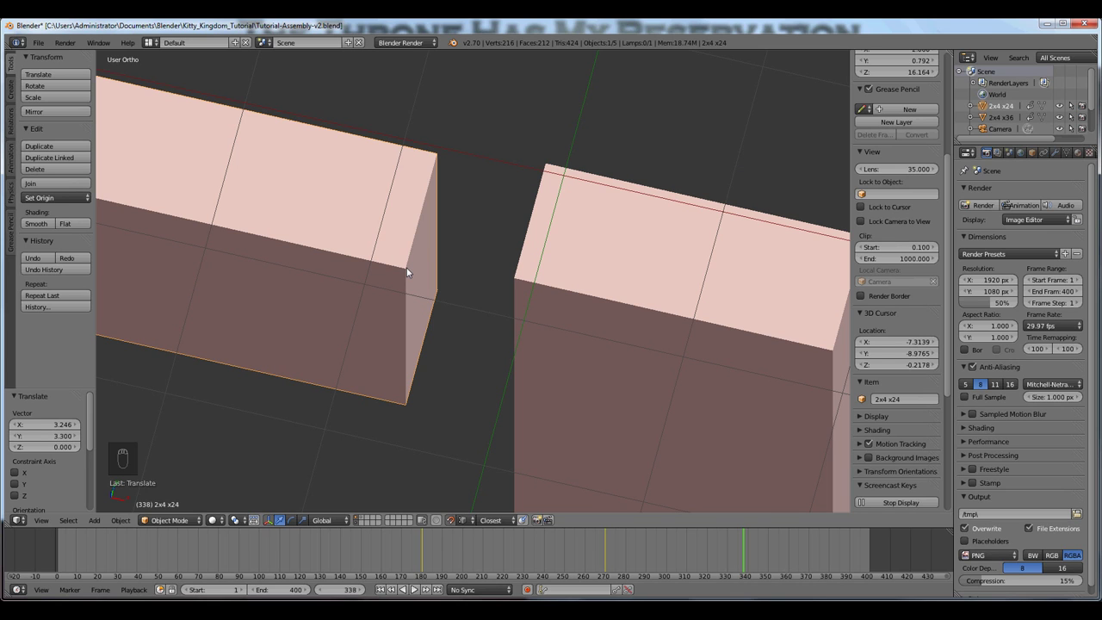
key("g")
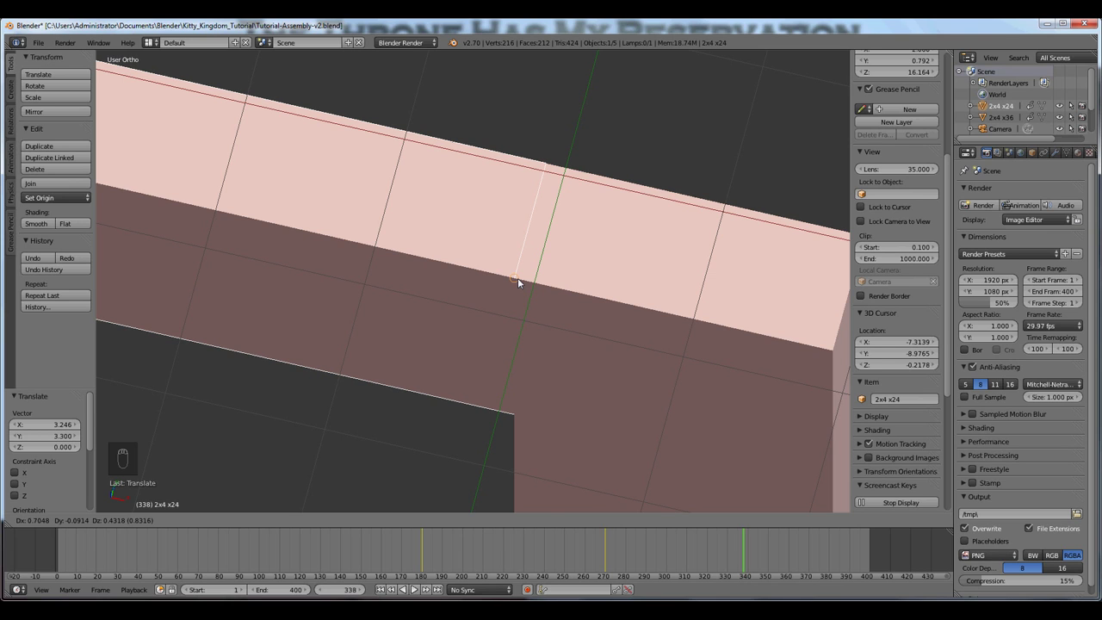
left_click(517, 280)
scroll(497, 288, "down", 4)
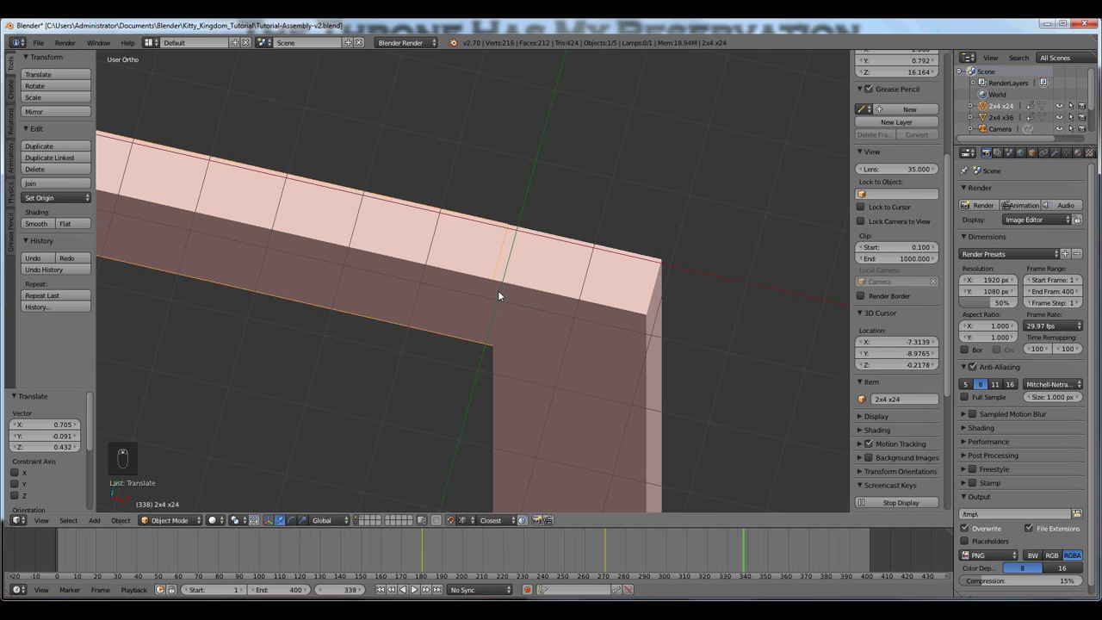
scroll(612, 275, "up", 2)
scroll(614, 275, "down", 4)
scroll(578, 288, "up", 2)
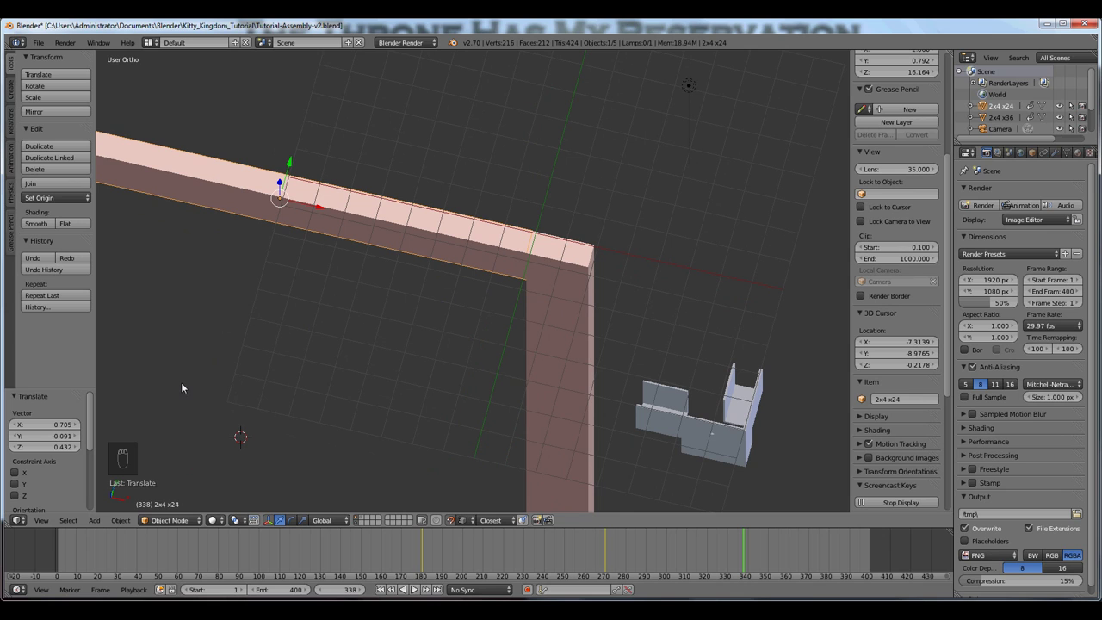
Pull the horizontal board slightly away from the post and snap its end corner back onto the post's top corner
key("g")
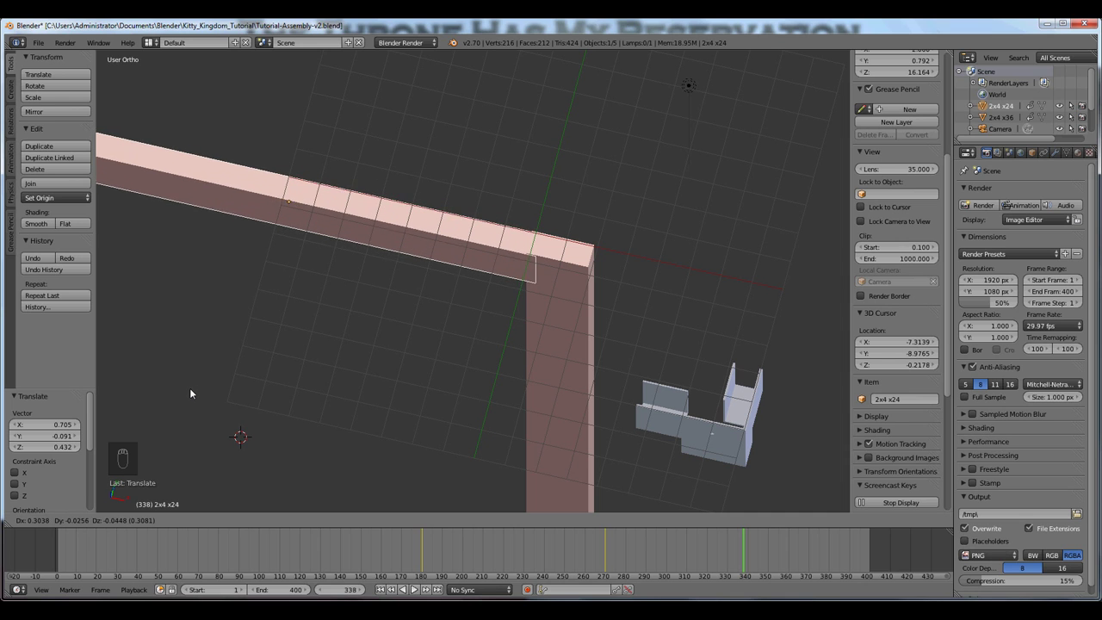
left_click(251, 356)
scroll(528, 228, "up", 5)
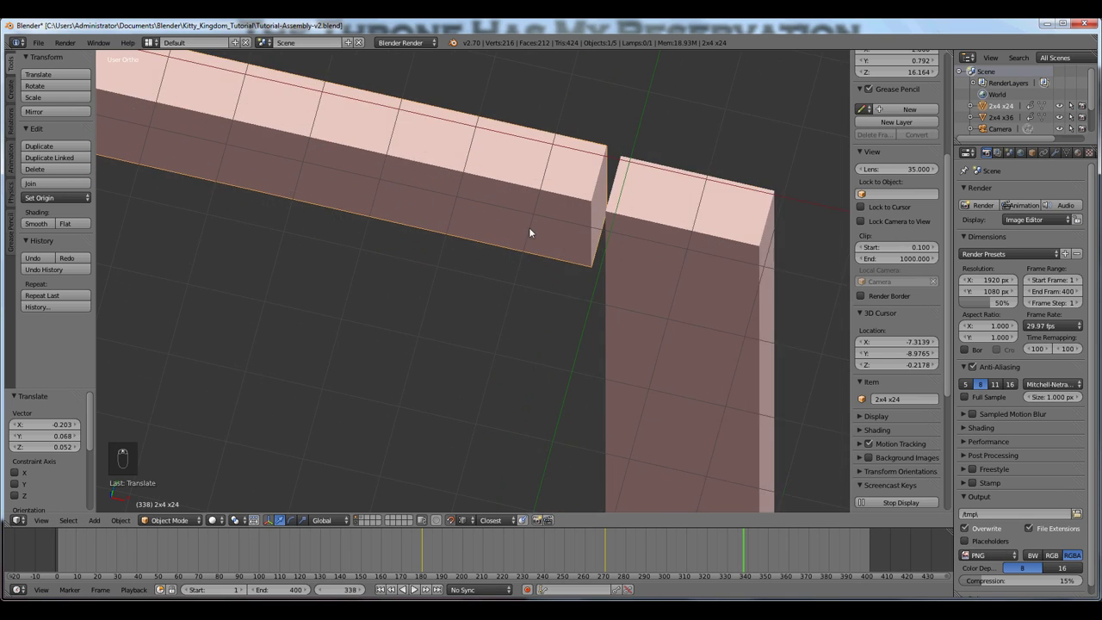
scroll(447, 284, "up", 2)
key("g")
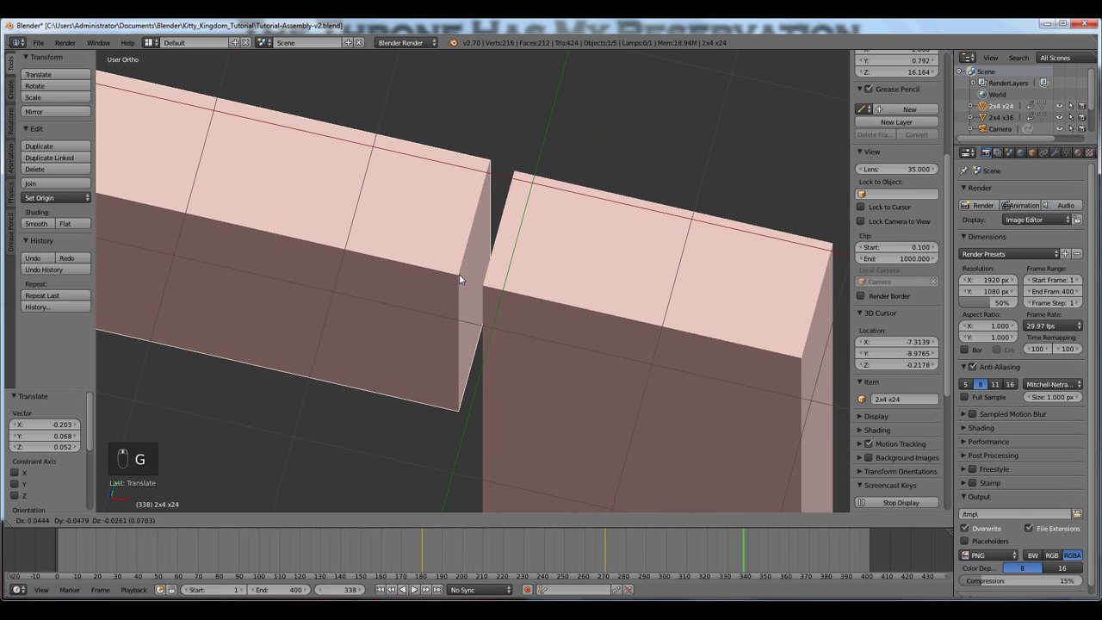
left_click(483, 287)
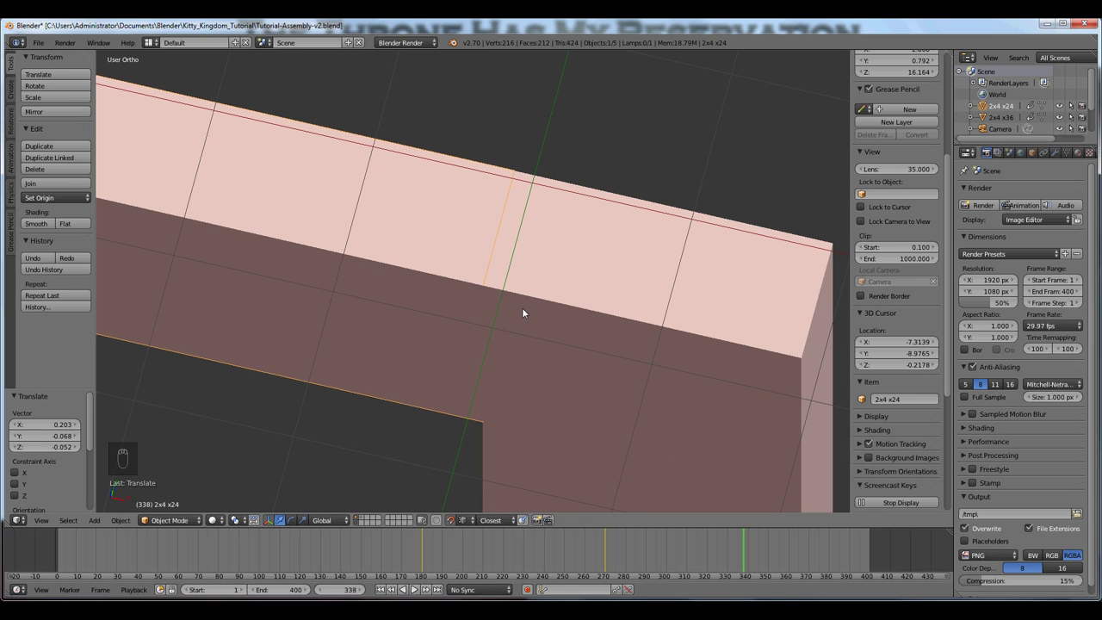
Select the Strong_Tie bracket and, in top view, move it roughly around the corner where the two boards meet
scroll(522, 307, "down", 6)
scroll(582, 249, "down", 2)
key("ctrl+z")
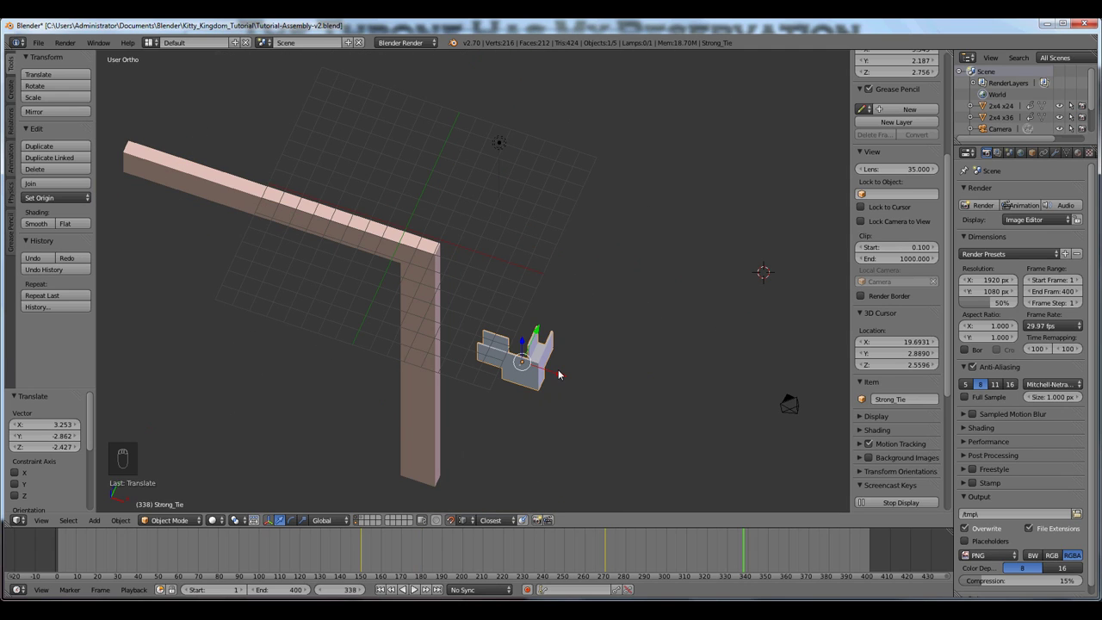
middle_click_drag(558, 376, 536, 387)
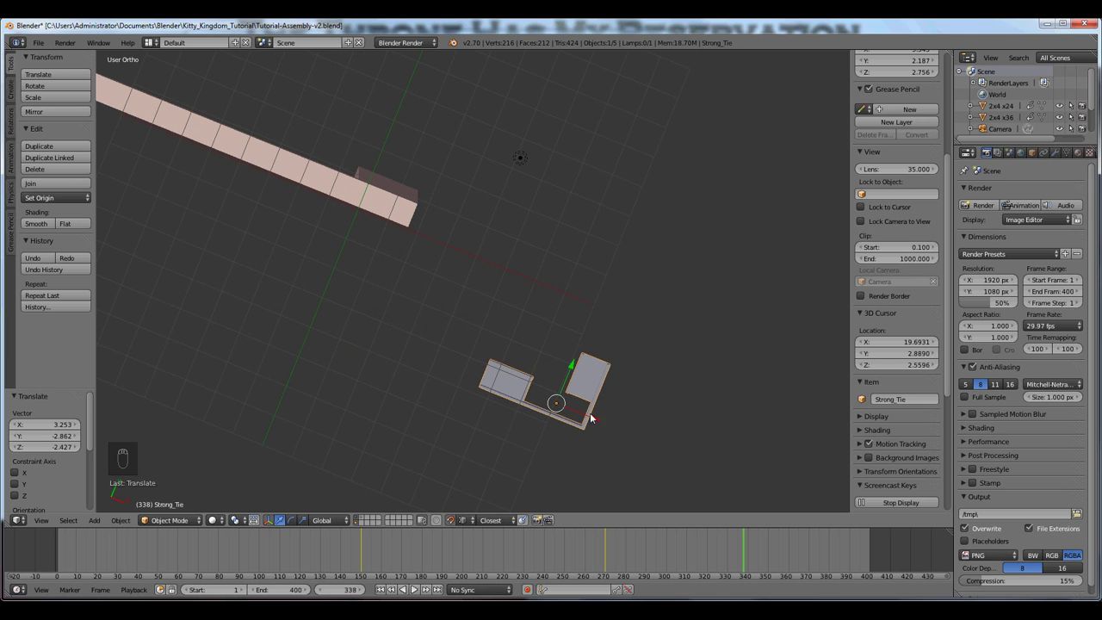
middle_click_drag(560, 287, 415, 342)
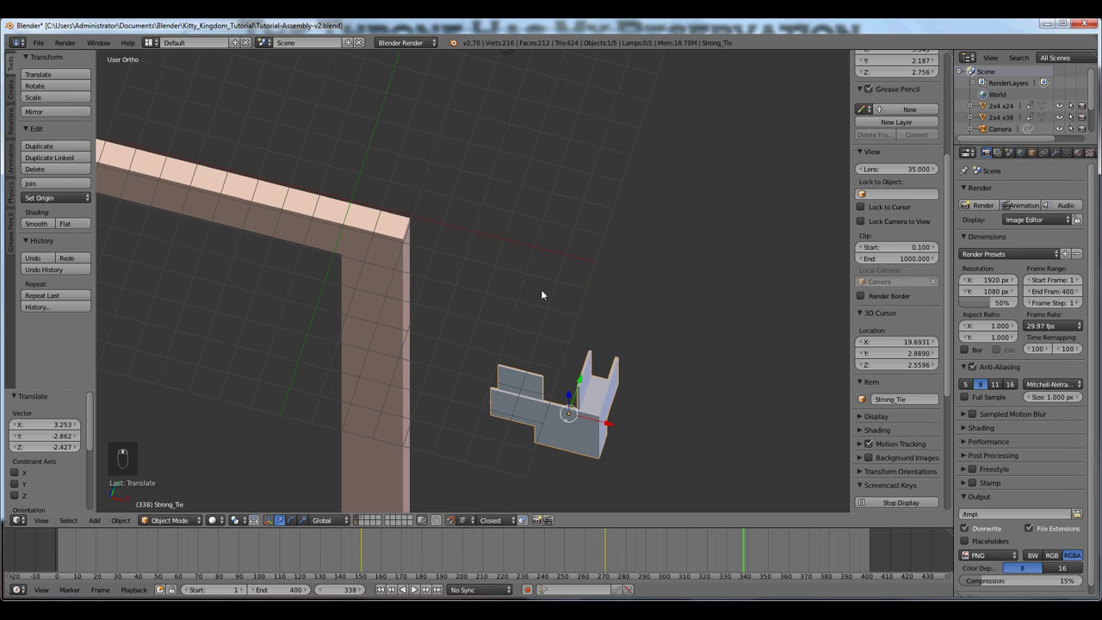
key("KP_7")
key("g")
left_click(398, 252)
key("g")
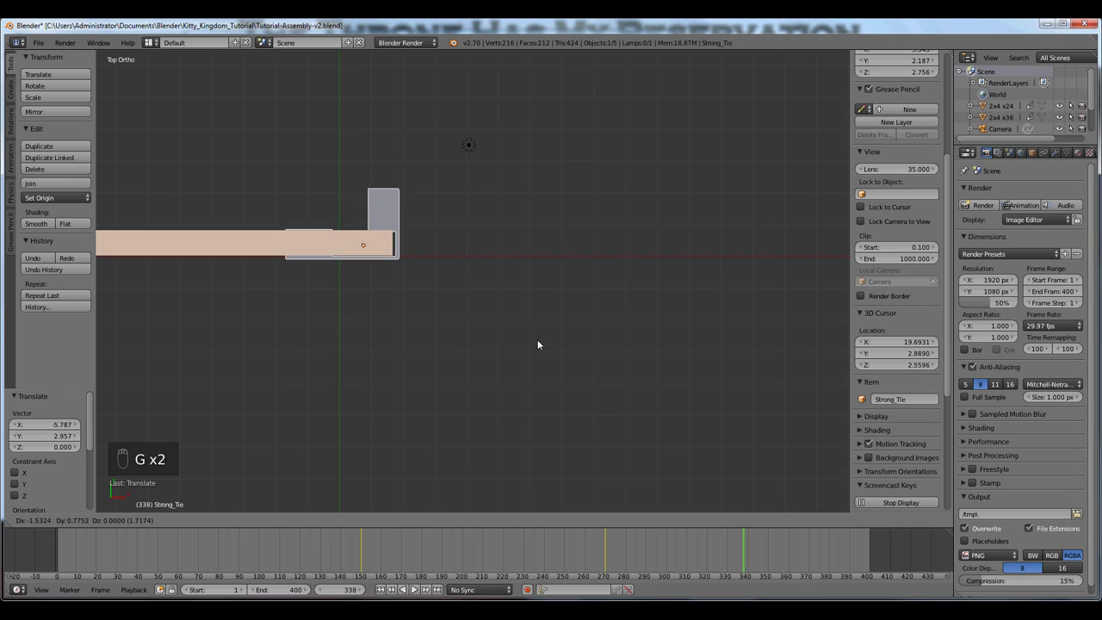
left_click(535, 338)
Try to snap the Strong_Tie bracket's inner corner onto the outer corner of the wood in top view
scroll(394, 300, "up", 4)
scroll(548, 323, "up", 5)
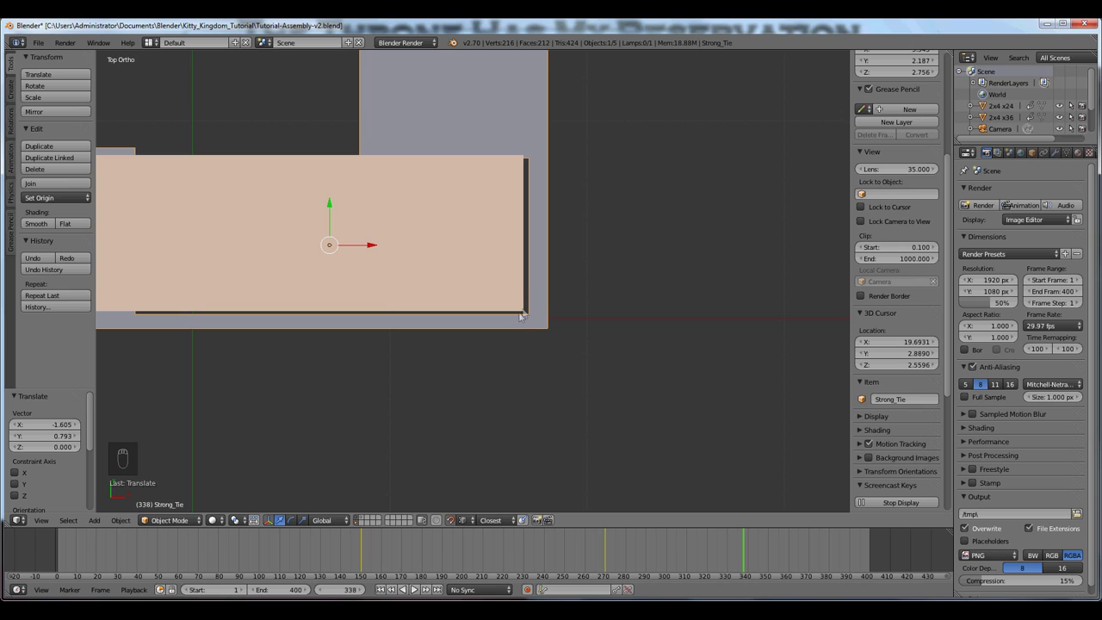
scroll(515, 313, "up", 4)
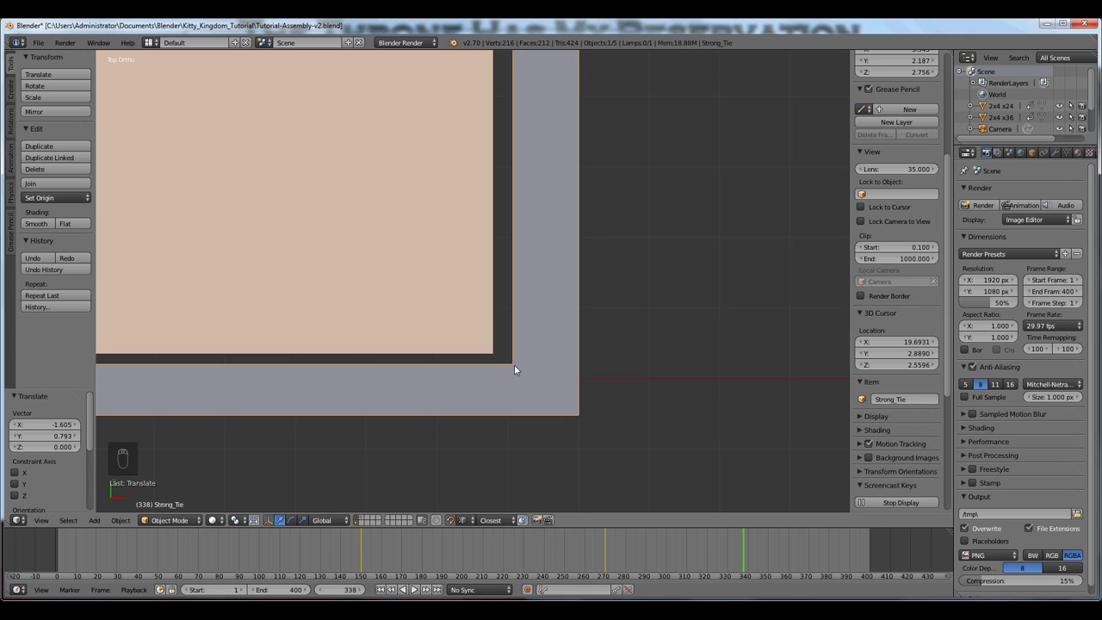
key("g")
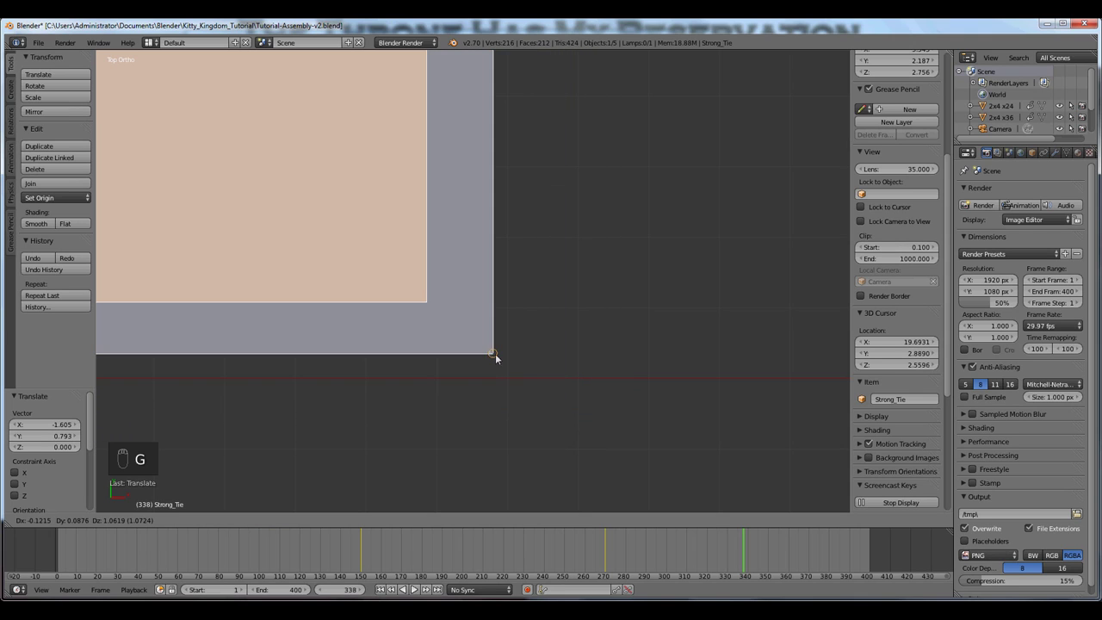
left_click(533, 370)
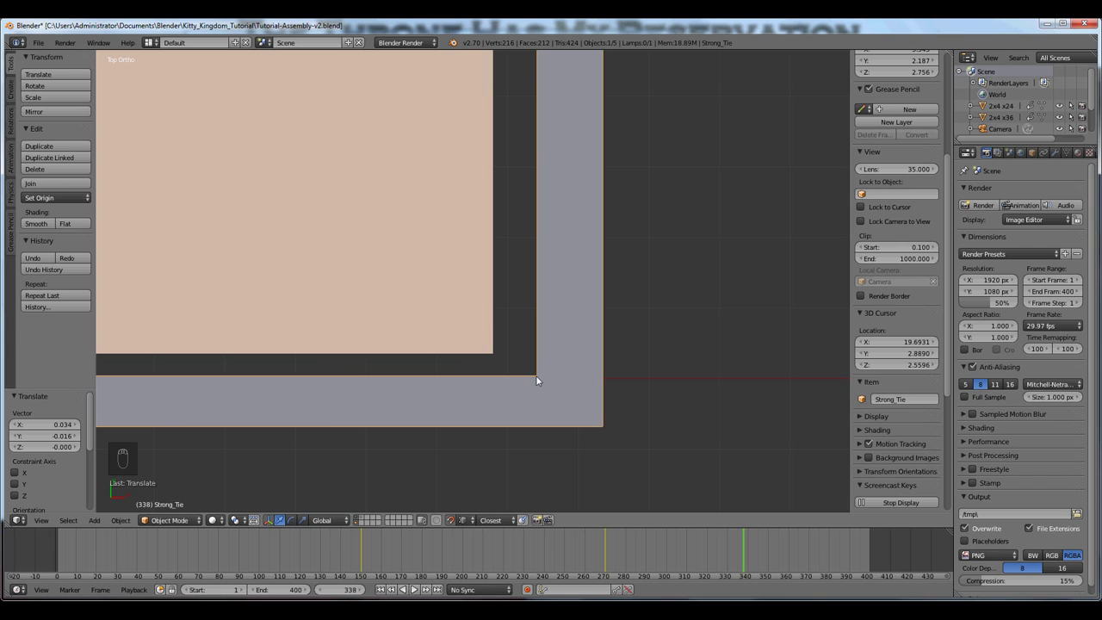
Snap the Strong_Tie bracket's outer corner onto the wood's outer corner and check the fit from an angle and from the top
key("g")
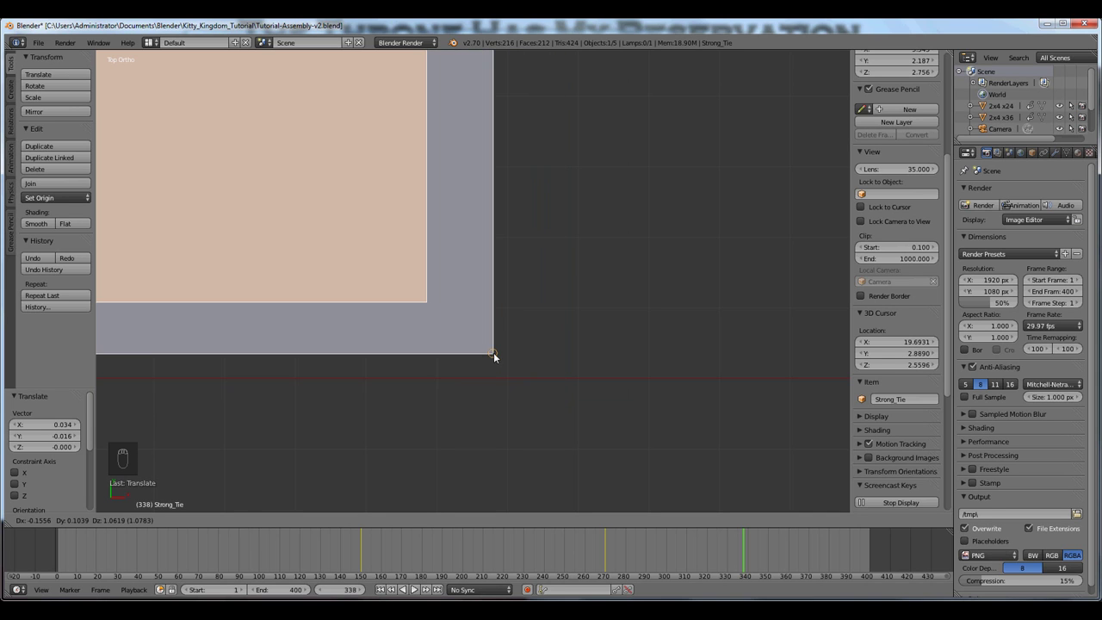
left_click(489, 351)
scroll(528, 361, "up", 2)
middle_click_drag(531, 360, 516, 341)
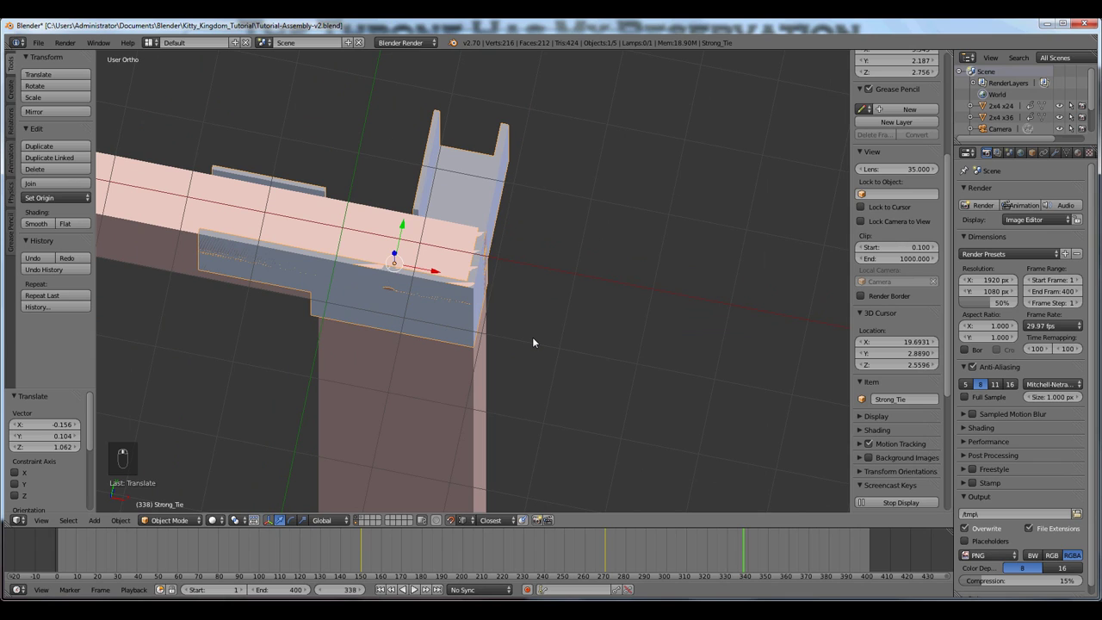
key("KP_7")
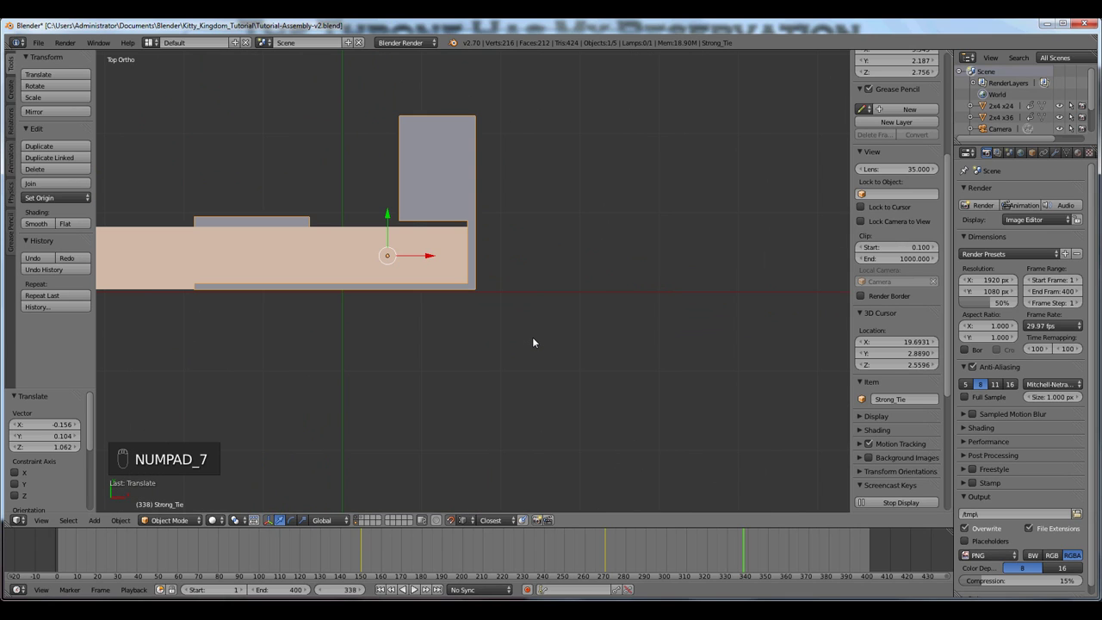
Move the Strong_Tie bracket in top view into empty space, clear of the boards
key("g")
left_click(742, 456)
scroll(641, 377, "up", 4)
middle_click_drag(639, 375, 473, 324, "shift")
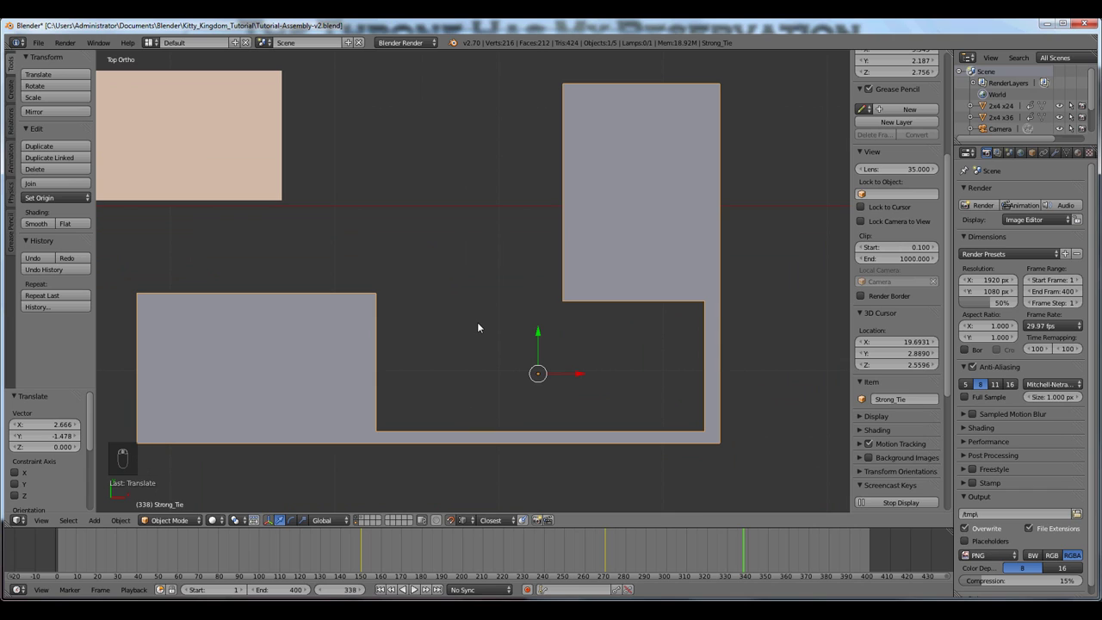
Place the 3D cursor in the open area inside the bracket and snap the Strong_Tie to the cursor
key("shift+s")
left_click(471, 332)
key("shift+s")
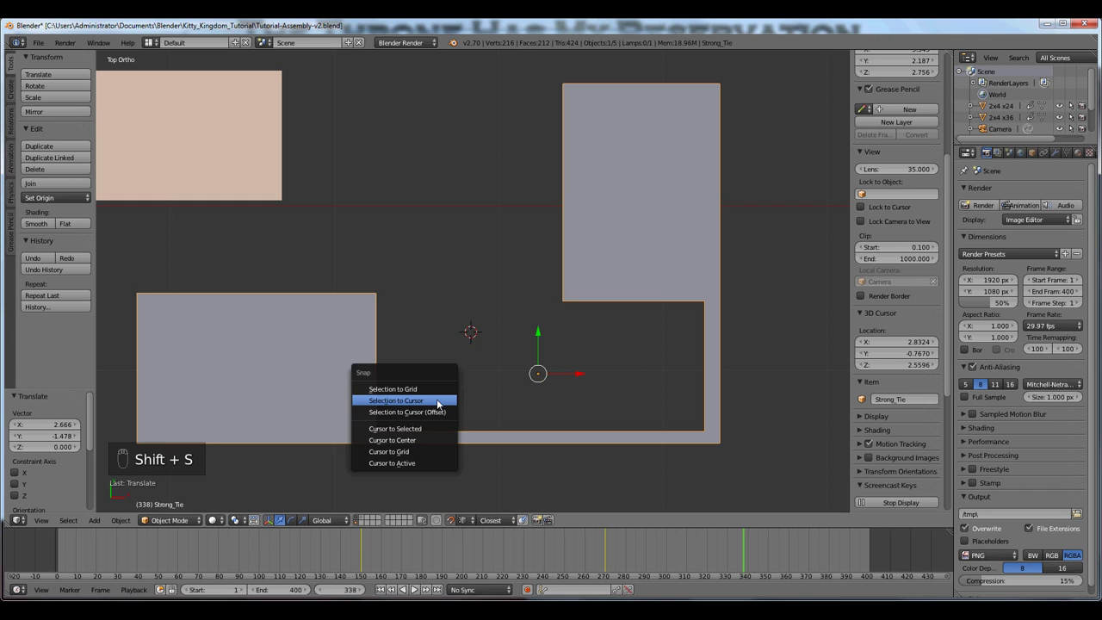
left_click(362, 401)
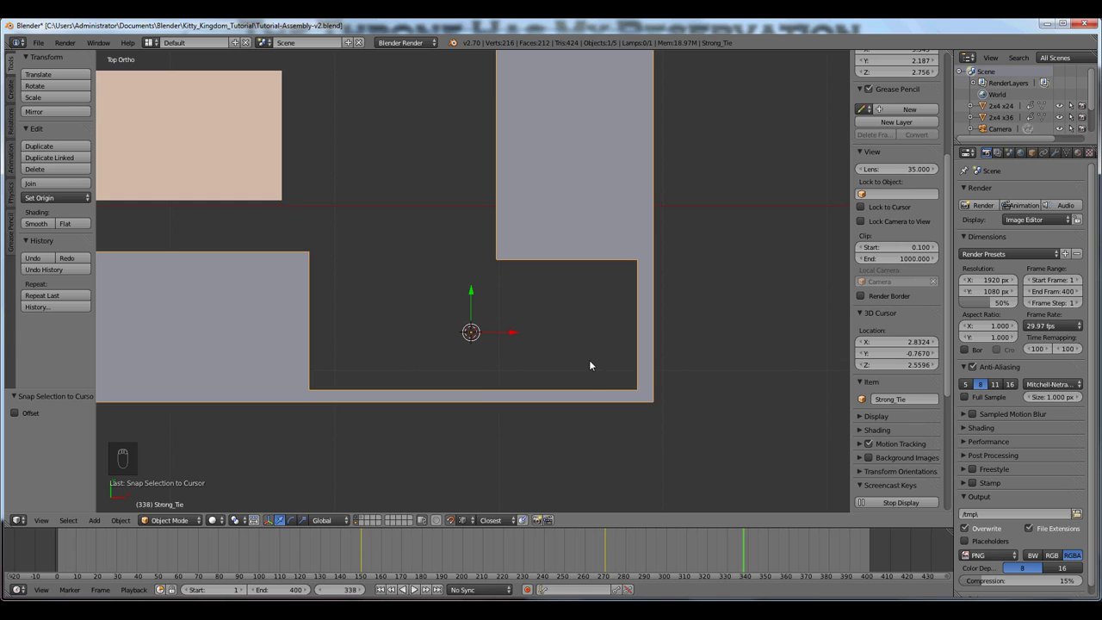
Box-select the vertices at the Strong_Tie's inner corner in wireframe edit mode and check them in front view
key("Tab")
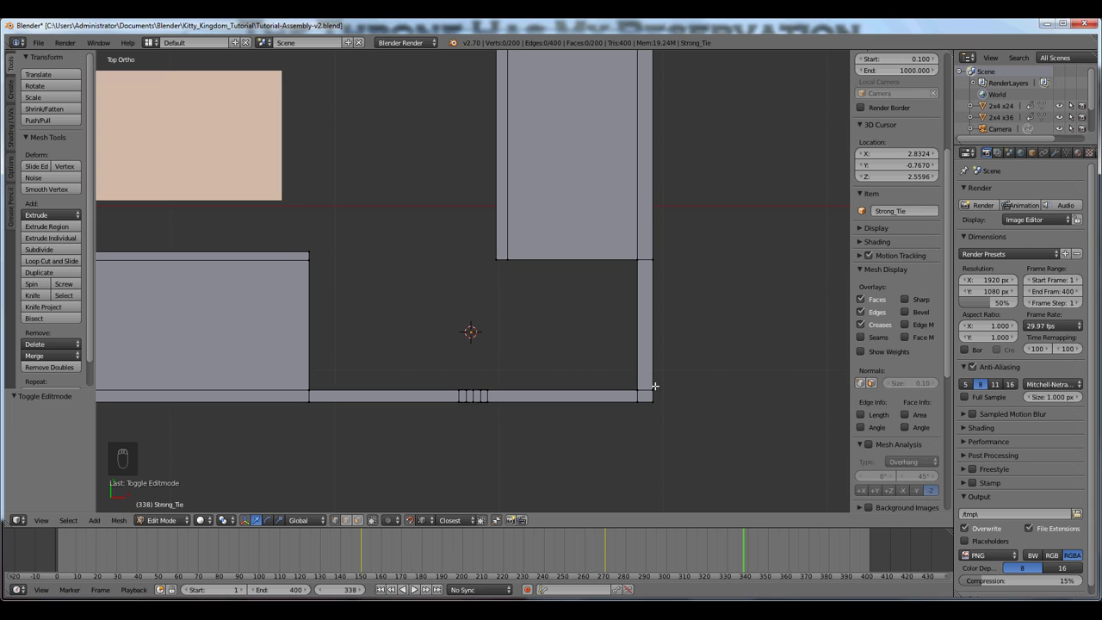
scroll(641, 385, "up", 1)
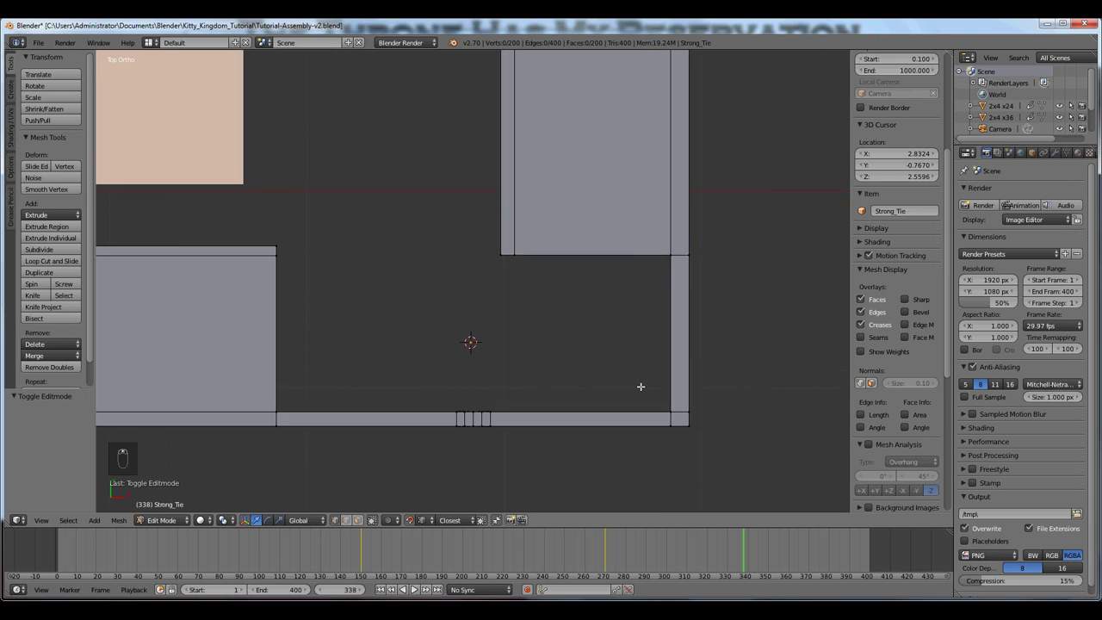
middle_click_drag(640, 386, 450, 305, "shift")
scroll(445, 307, "up", 1)
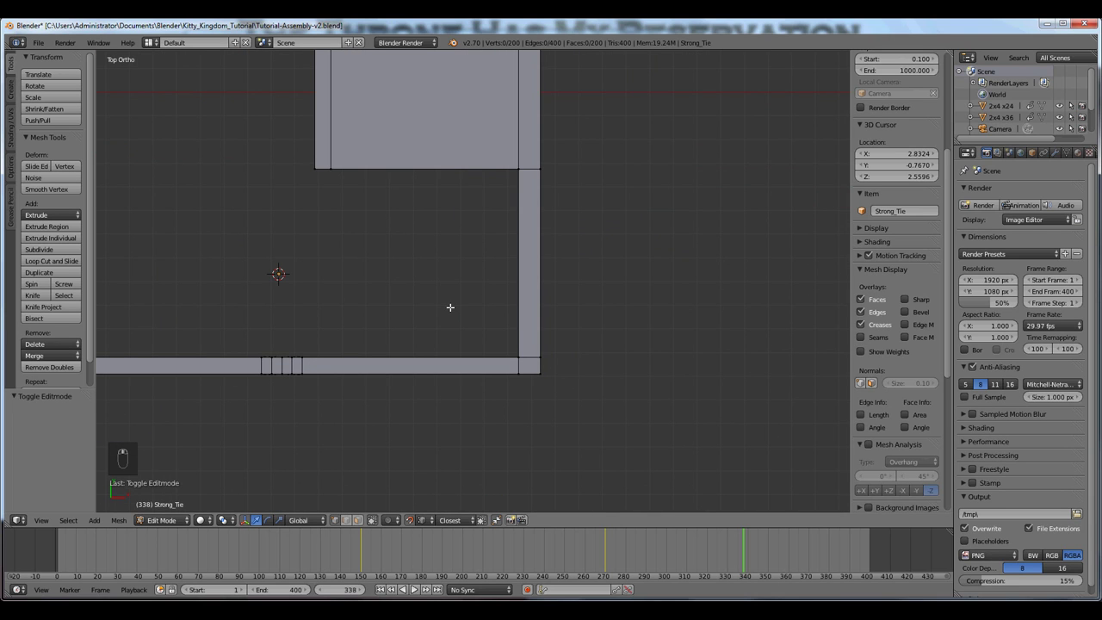
scroll(514, 328, "down", 5)
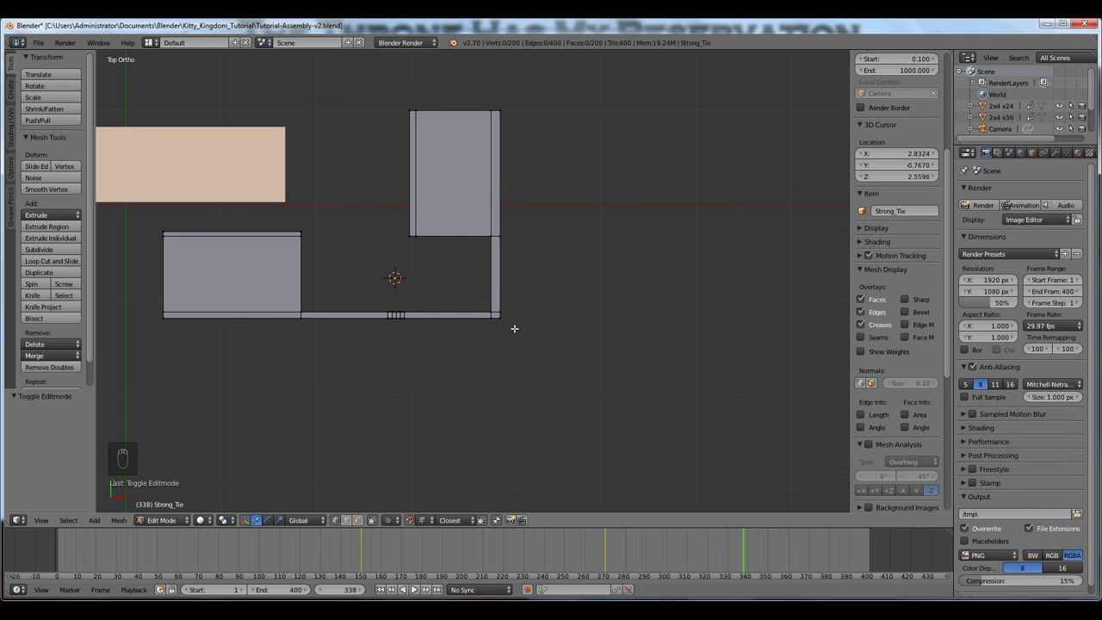
scroll(500, 316, "up", 4)
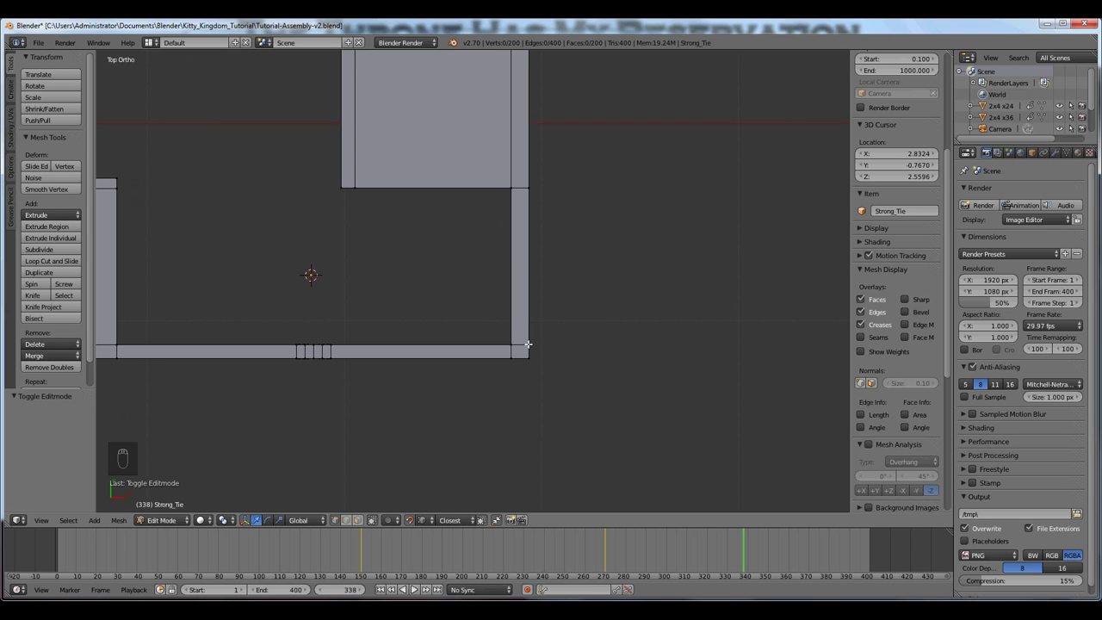
key("z")
key("b")
left_click_drag(519, 347, 489, 332)
middle_click_drag(490, 332, 557, 326)
key("KP_1")
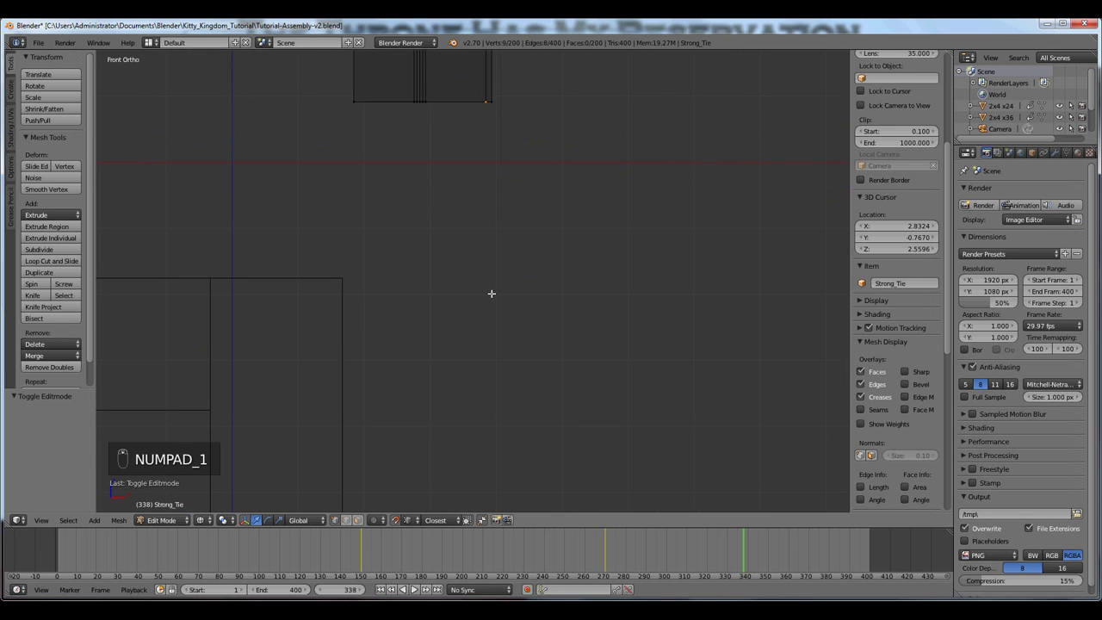
scroll(491, 295, "down", 3)
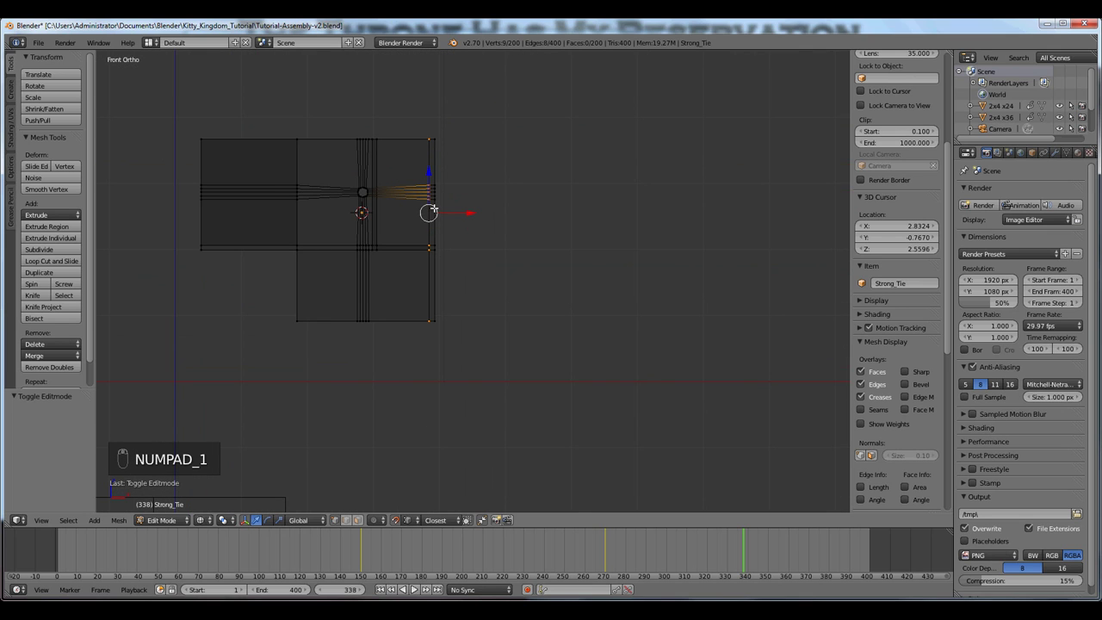
Select only a single inner corner vertex of the Strong_Tie in top view and snap the 3D cursor to it
key("KP_7")
scroll(476, 258, "up", 5)
right_click(361, 332)
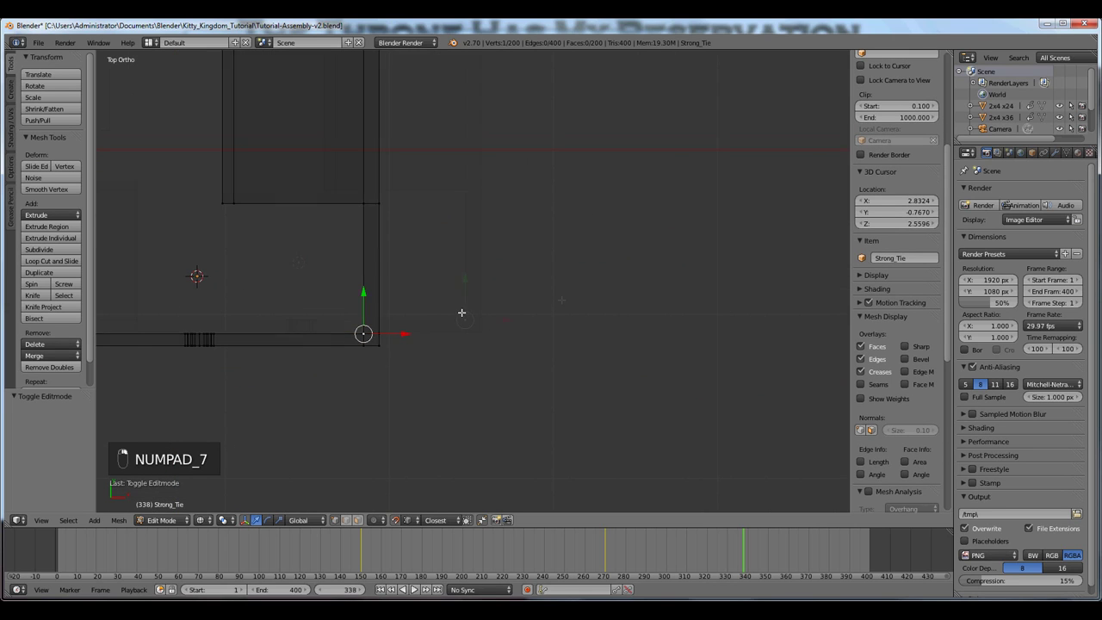
middle_click_drag(459, 312, 568, 298, "shift")
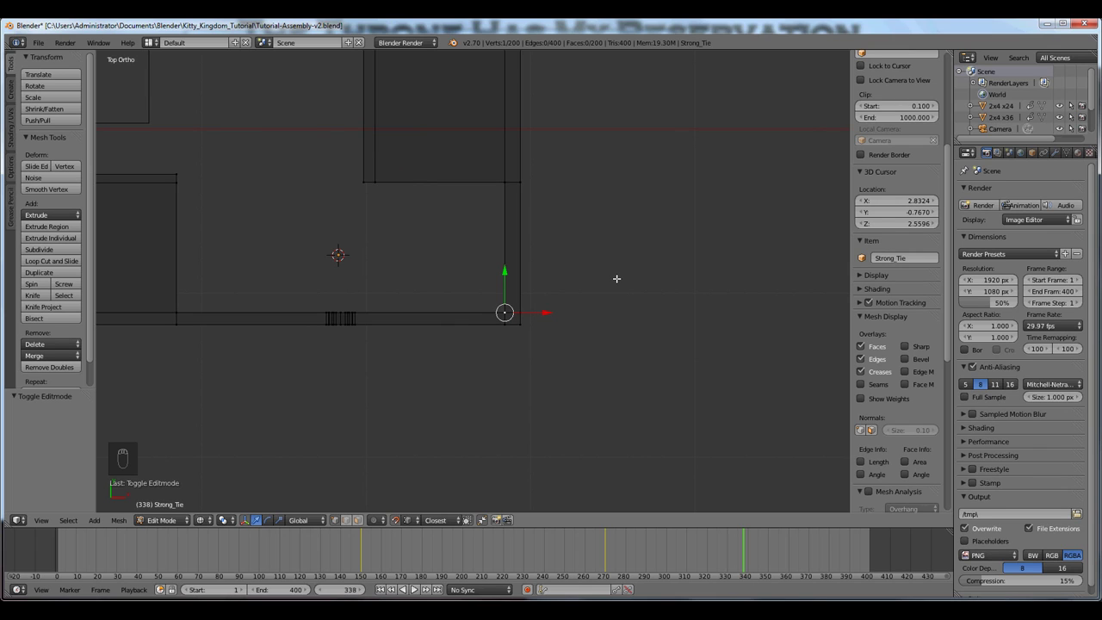
key("shift+s")
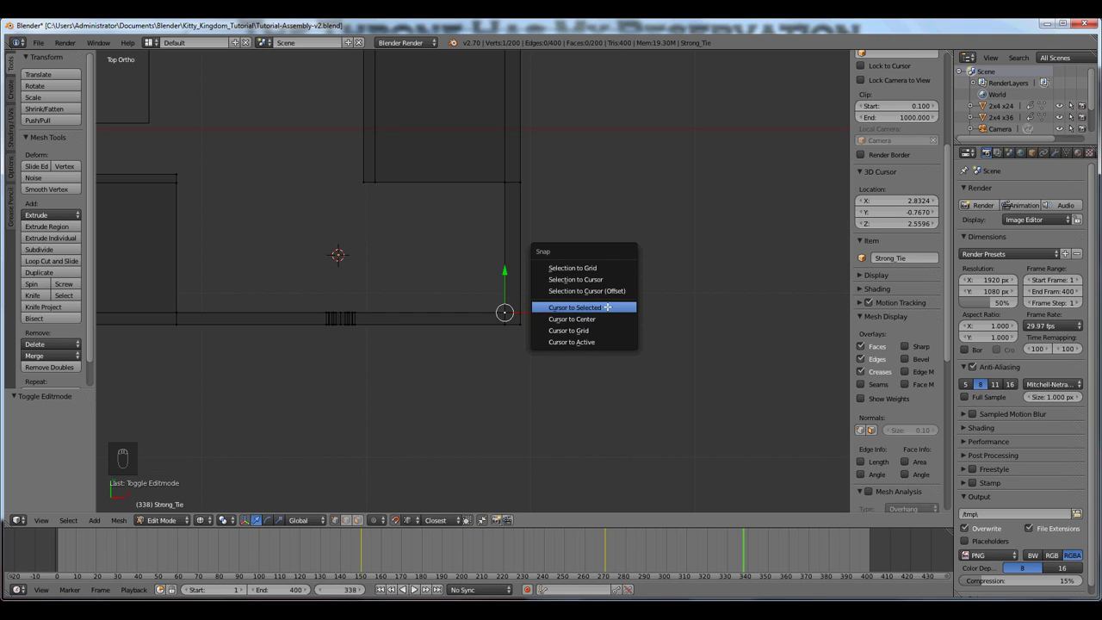
left_click(603, 307)
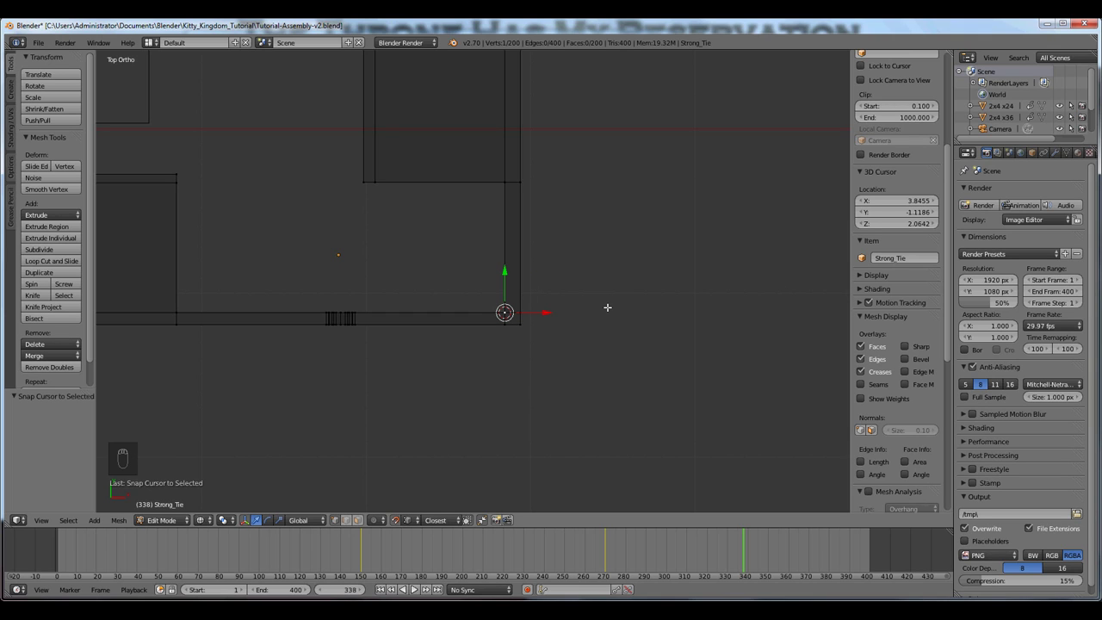
Leave mesh editing, set the Strong_Tie's origin to the 3D cursor and return to solid shading
key("a")
key("Tab")
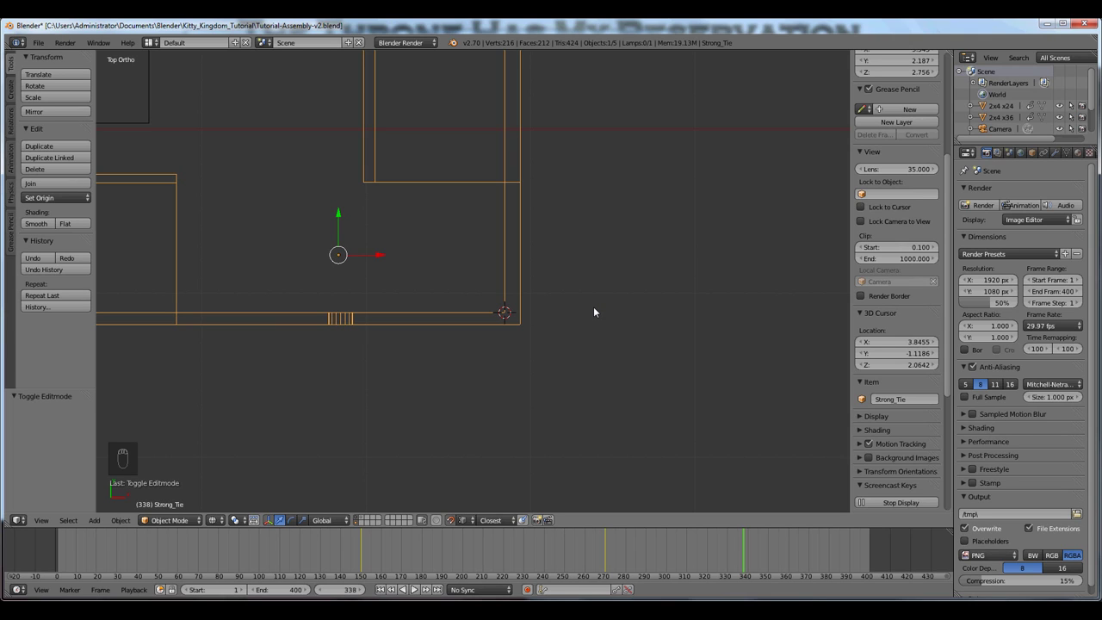
key("ctrl+alt+shift+c")
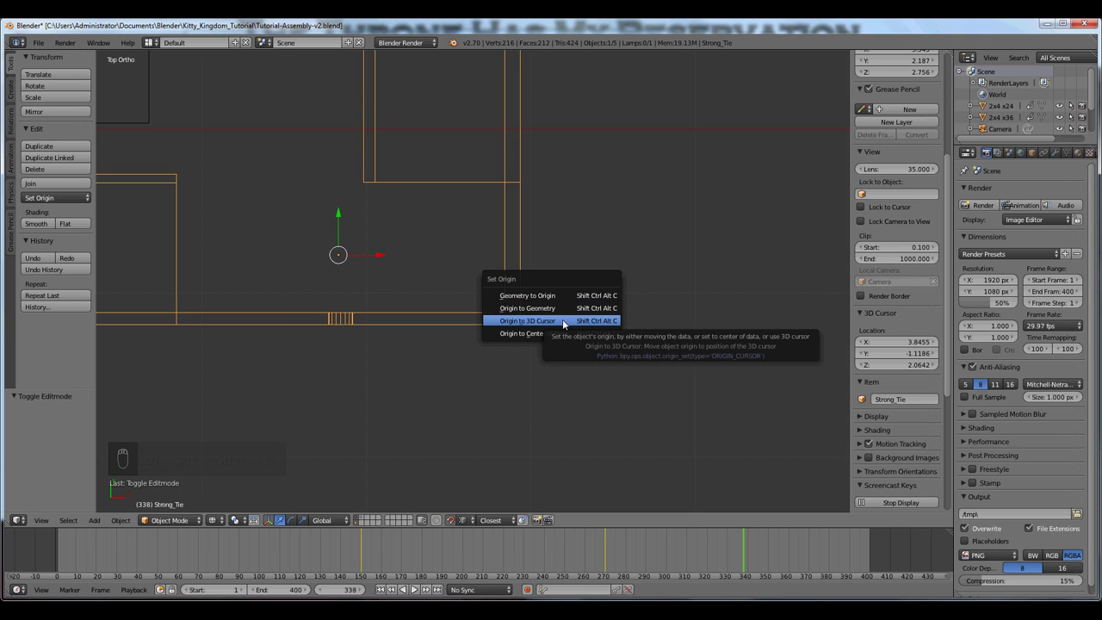
left_click(563, 321)
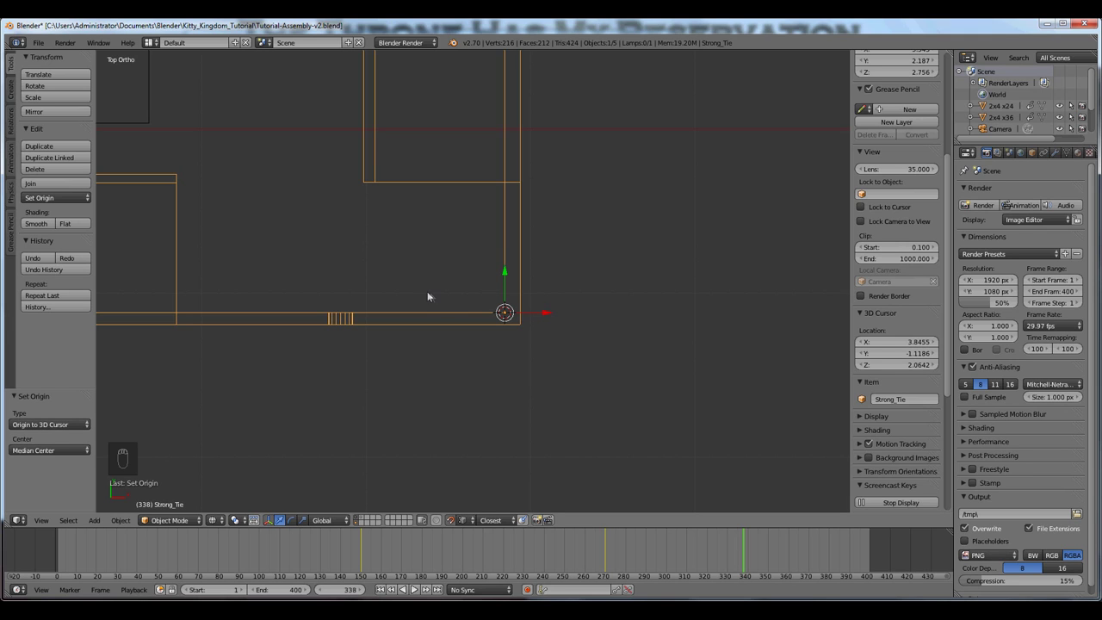
middle_click_drag(425, 293, 627, 412, "shift")
key("z")
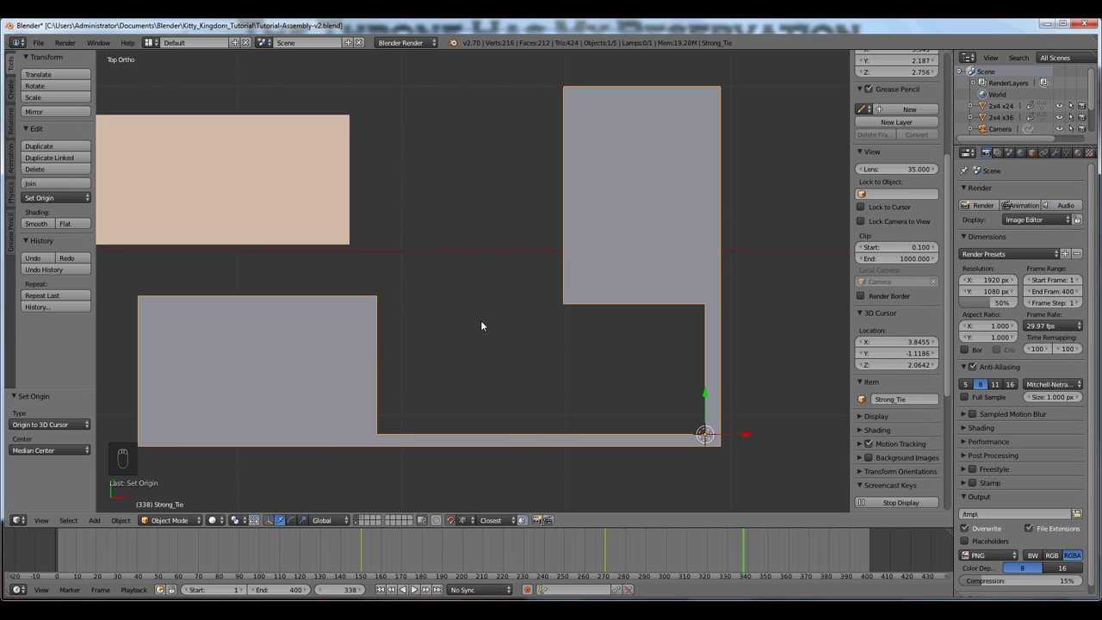
Snap the 3D cursor to the outer end corner vertex of the 2x4 x36 board, then return to object mode
right_click(326, 216)
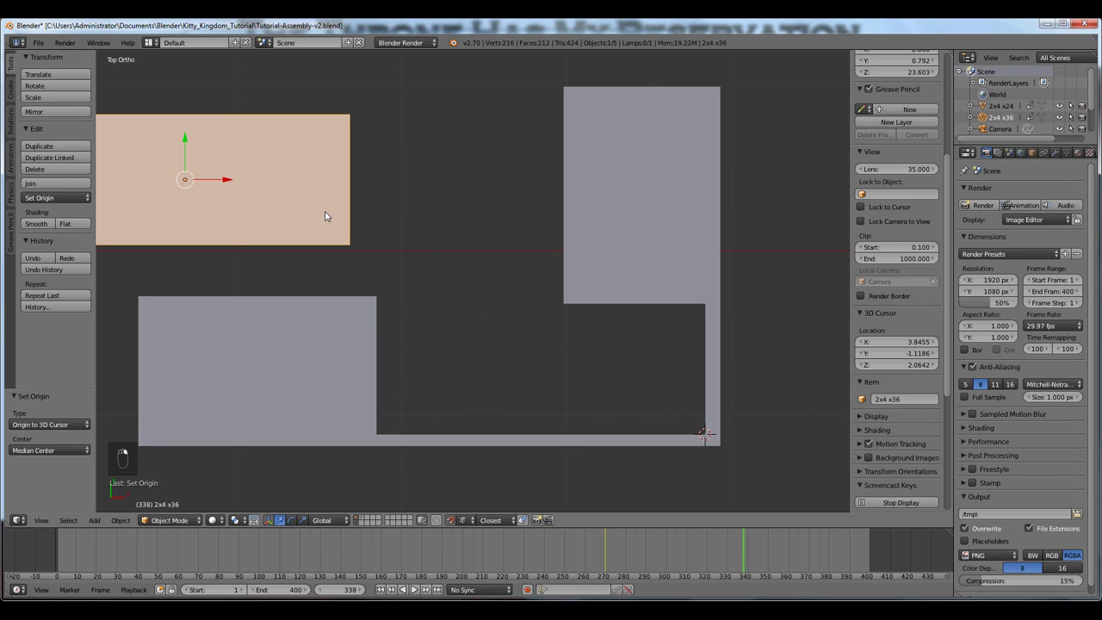
key("Tab")
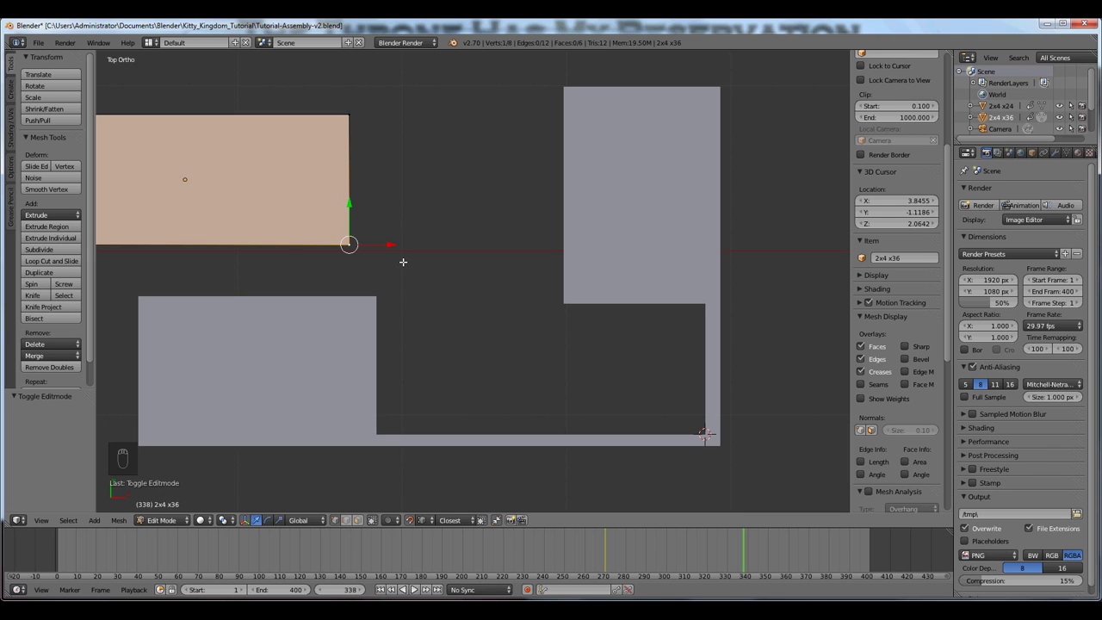
key("shift+s")
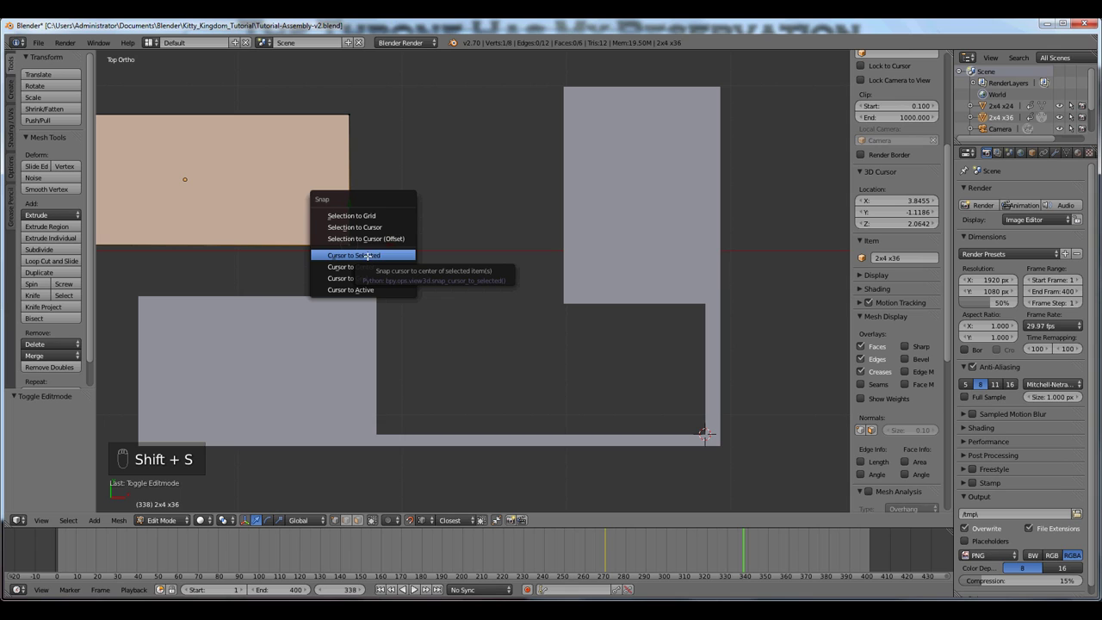
left_click(367, 255)
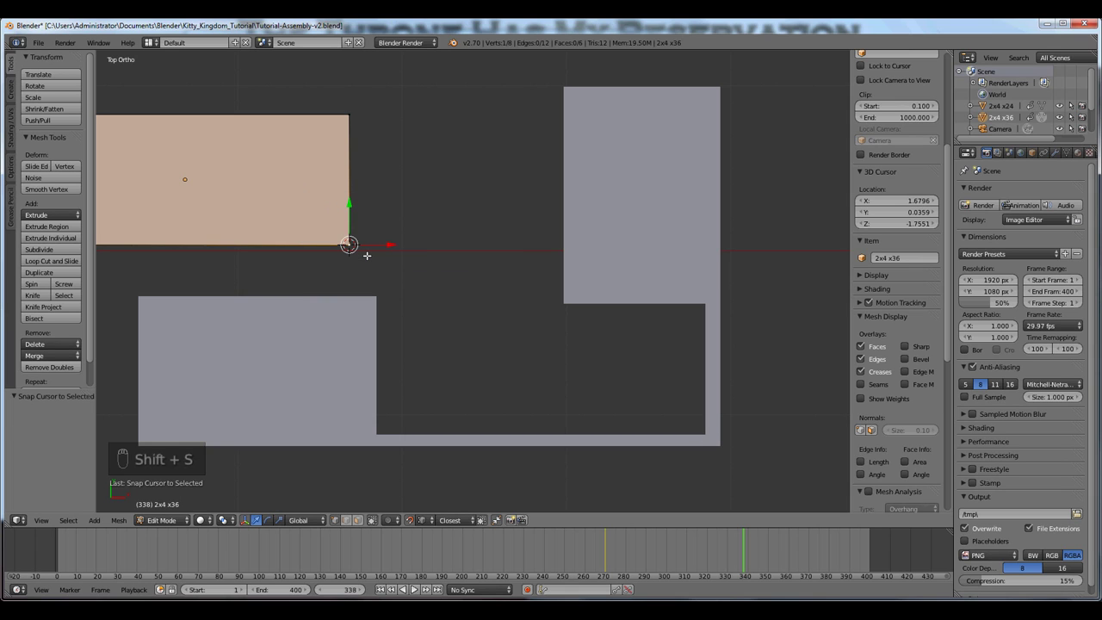
key("a")
key("Tab")
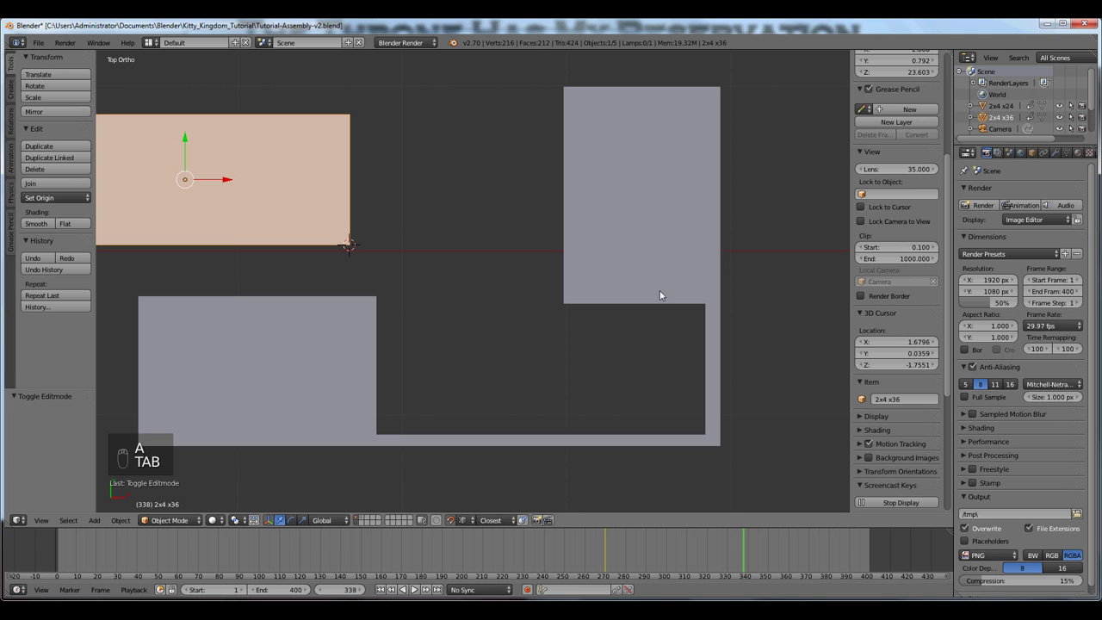
Snap the Strong_Tie bracket's origin to the 3D cursor at the board's corner
right_click(640, 265)
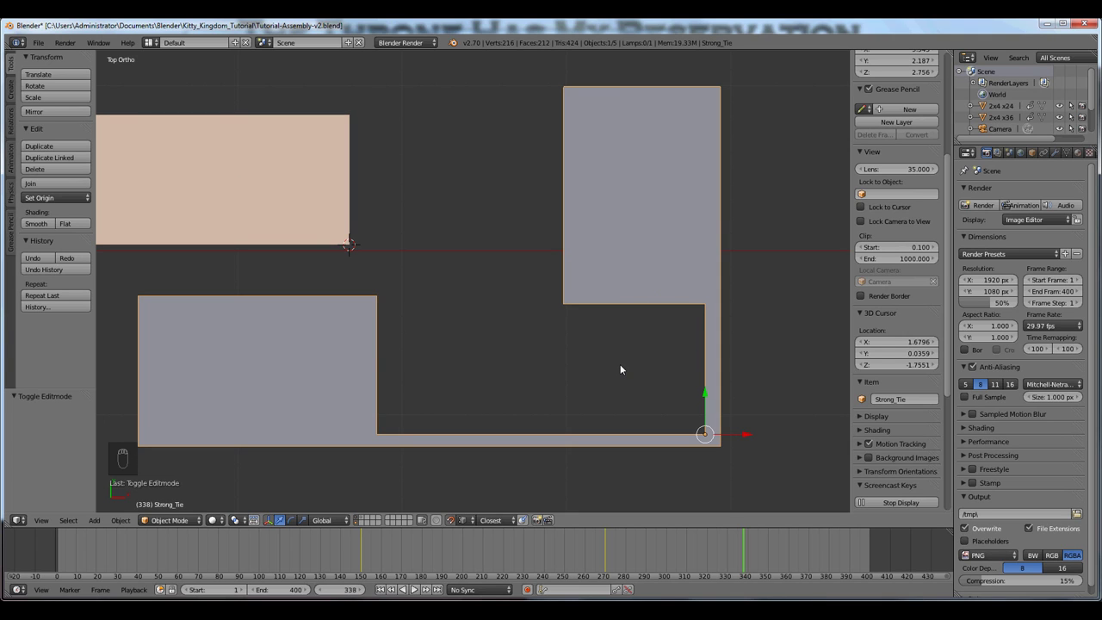
key("shift+s")
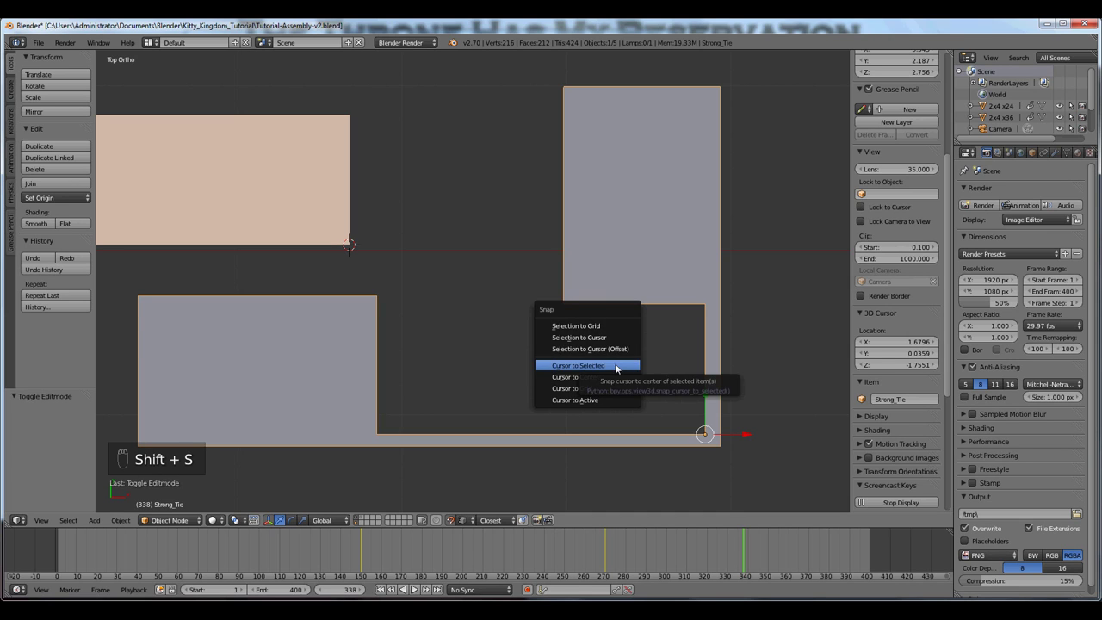
left_click(581, 336)
middle_click_drag(383, 284, 514, 367, "shift")
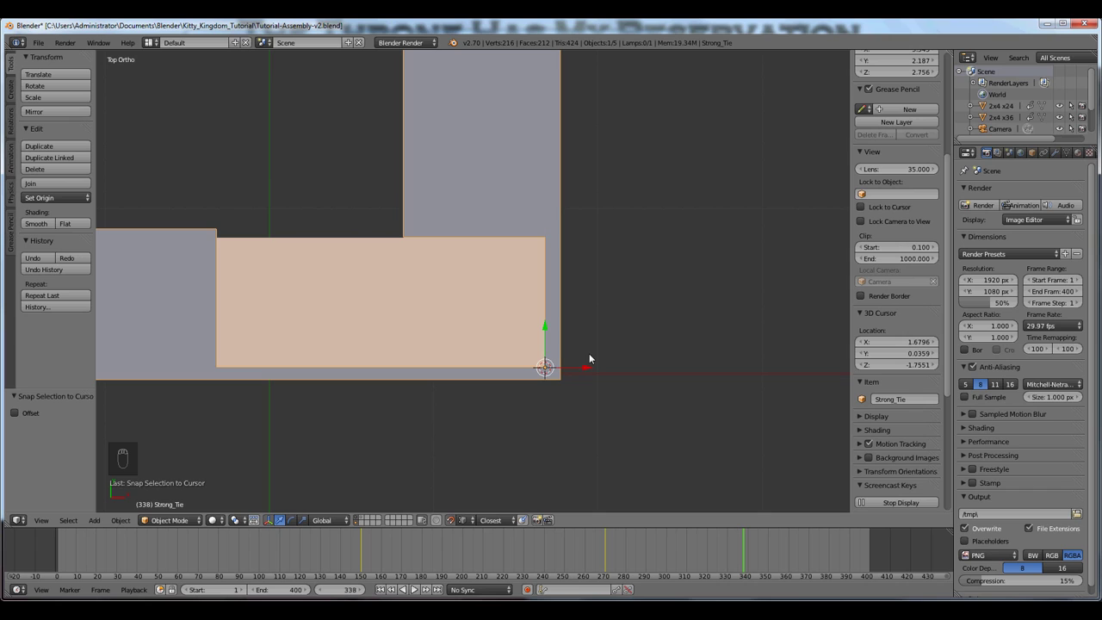
scroll(603, 359, "down", 3)
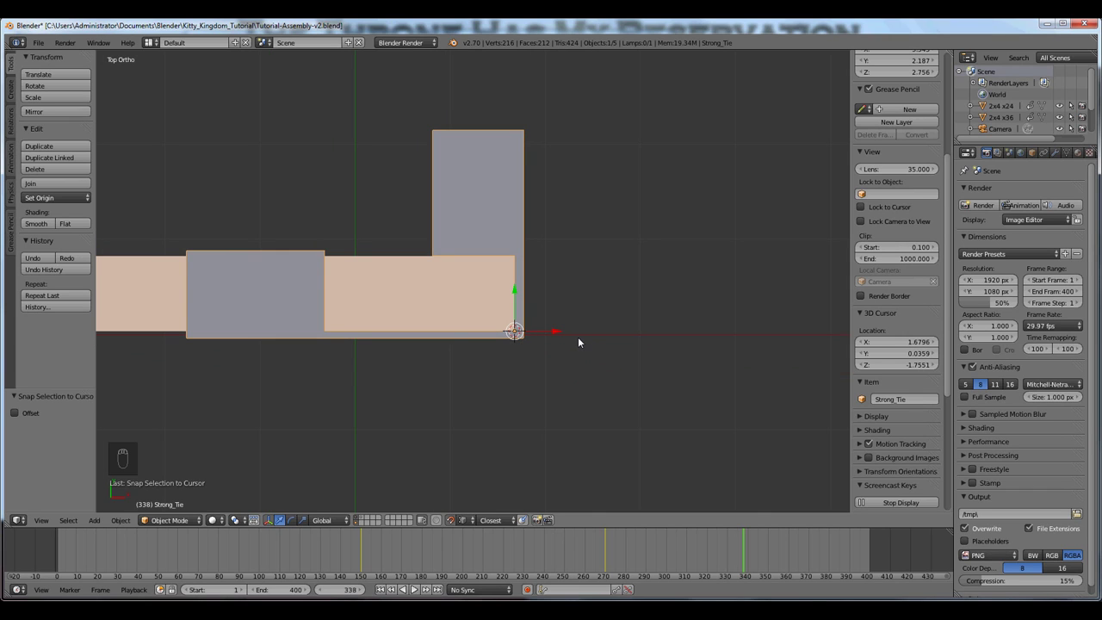
Lower the Strong_Tie bracket by about 2.44 along the global Z axis, viewing the joint from an angle
left_click(578, 341)
scroll(578, 341, "down", 3)
middle_click_drag(574, 330, 593, 115)
scroll(568, 373, "up", 3)
scroll(644, 275, "up", 2)
mouse_move(604, 222)
middle_mouse_down()
mouse_move(614, 231)
mouse_move(621, 214)
middle_mouse_up()
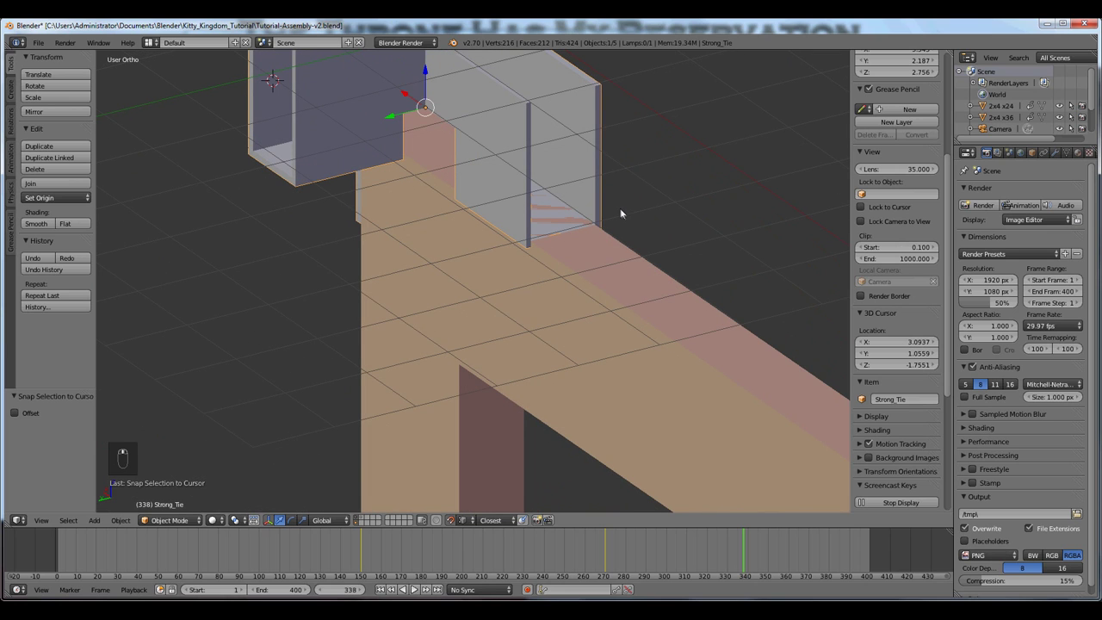
key("g")
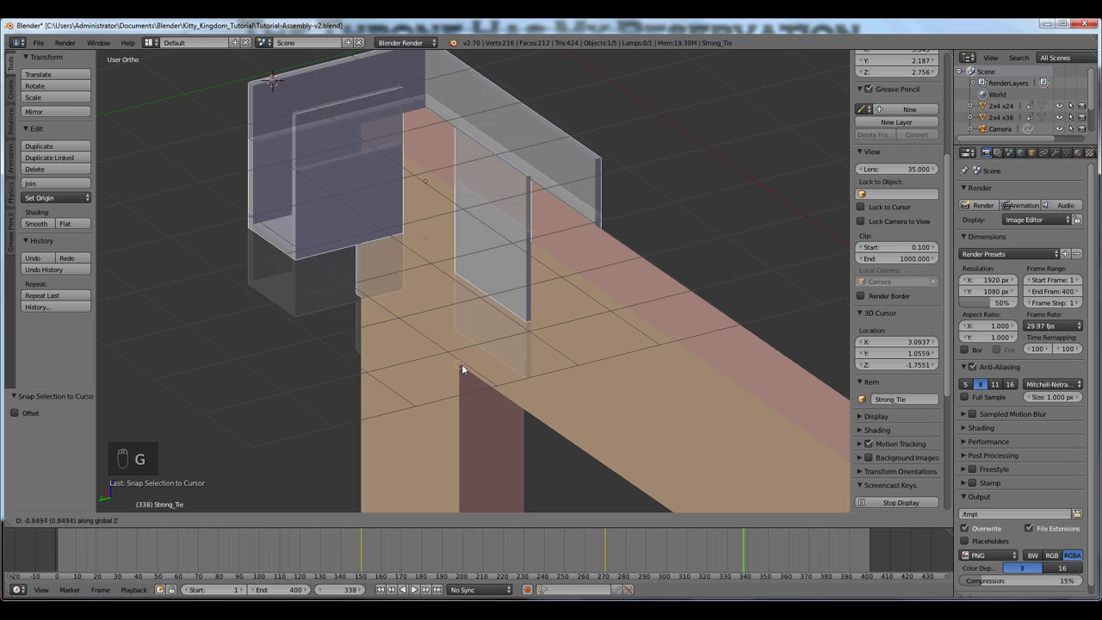
left_click(278, 469)
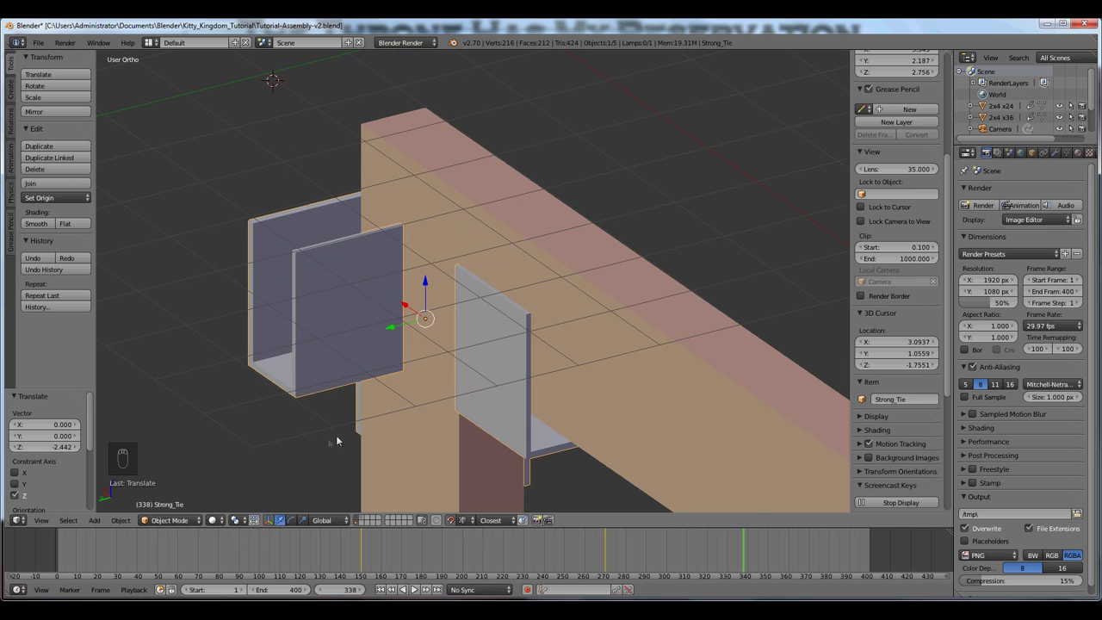
Adjust the Strong_Tie bracket's height by 0.175 along Z so its seat sits just below the horizontal board
scroll(328, 379, "up", 2)
middle_click_drag(329, 315, 174, 298, "shift")
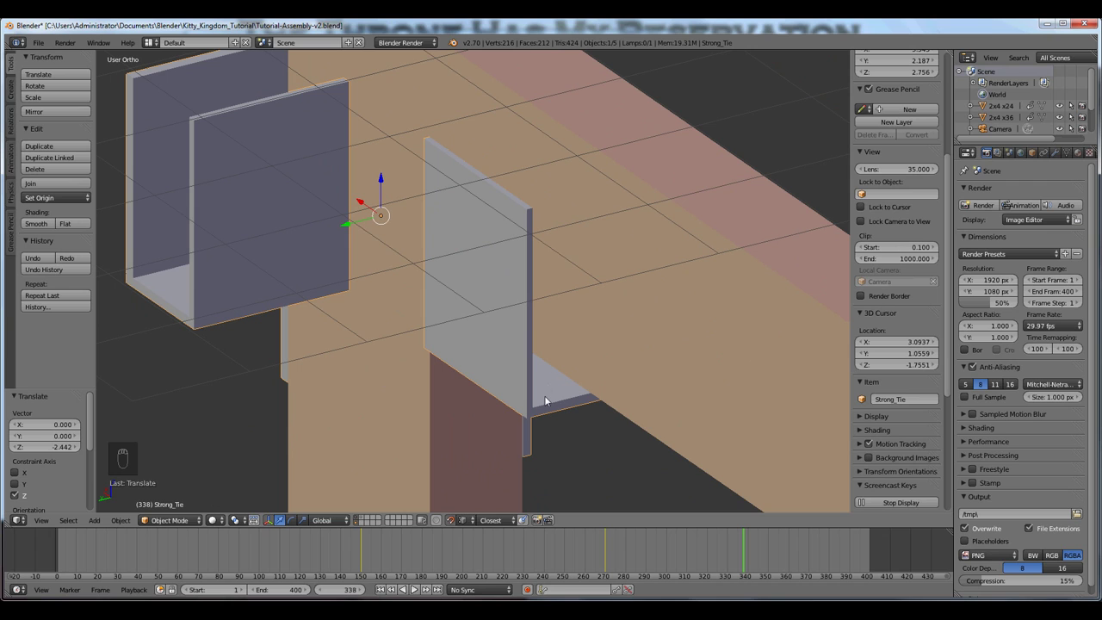
key("g")
key("z")
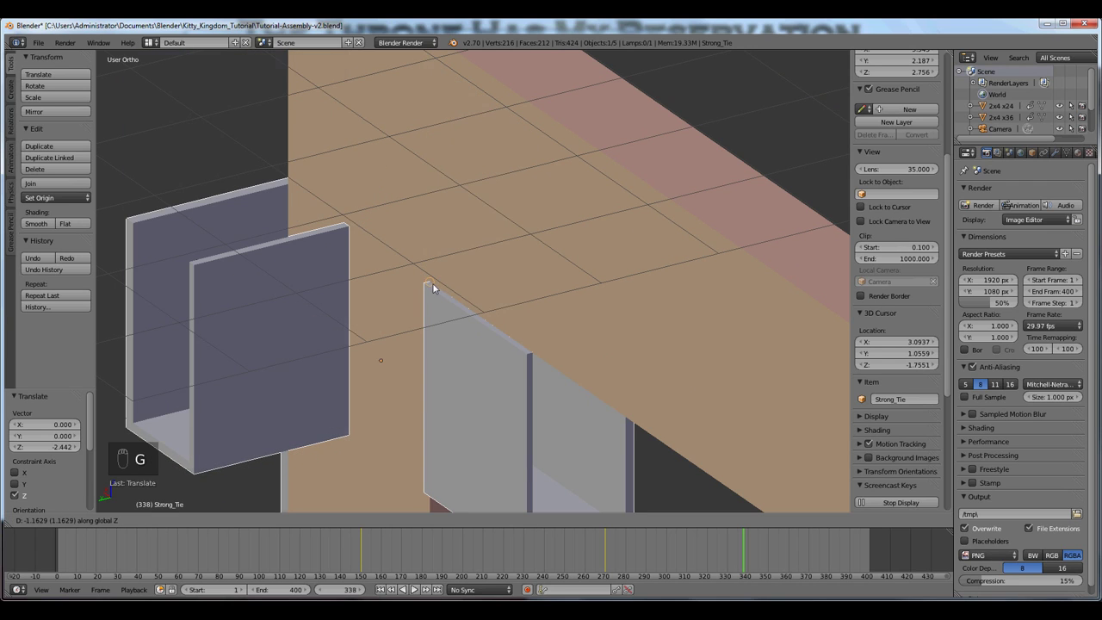
left_click(483, 346)
Raise the Strong_Tie bracket by 0.265 along global Z so its seat meets the underside of the horizontal board
middle_click_drag(483, 346, 609, 318)
scroll(576, 342, "up", 4)
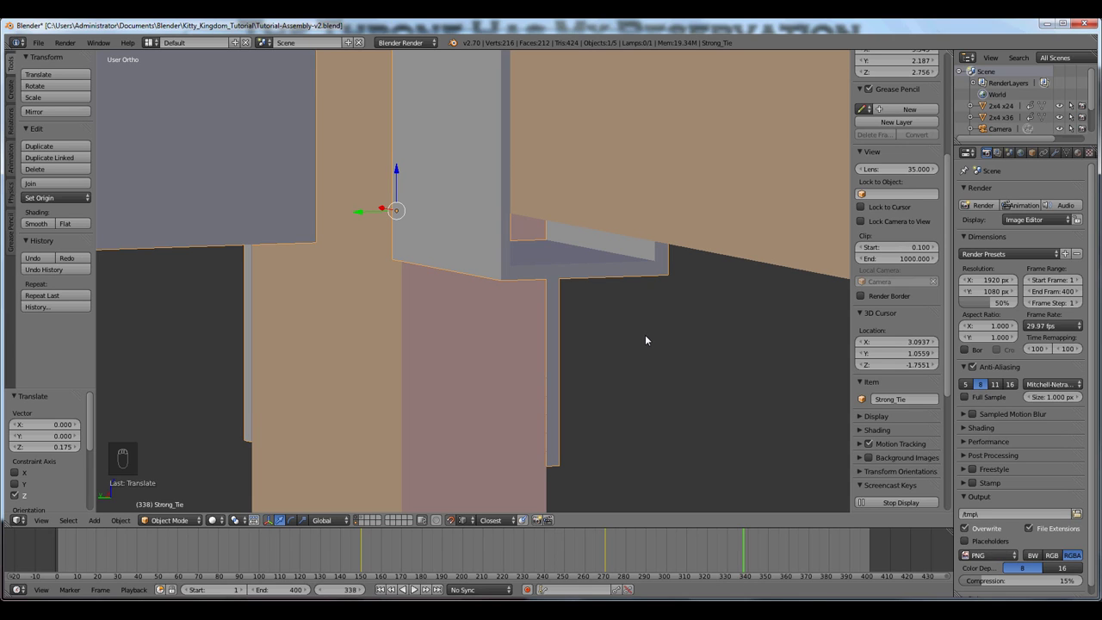
middle_click_drag(654, 350, 656, 351)
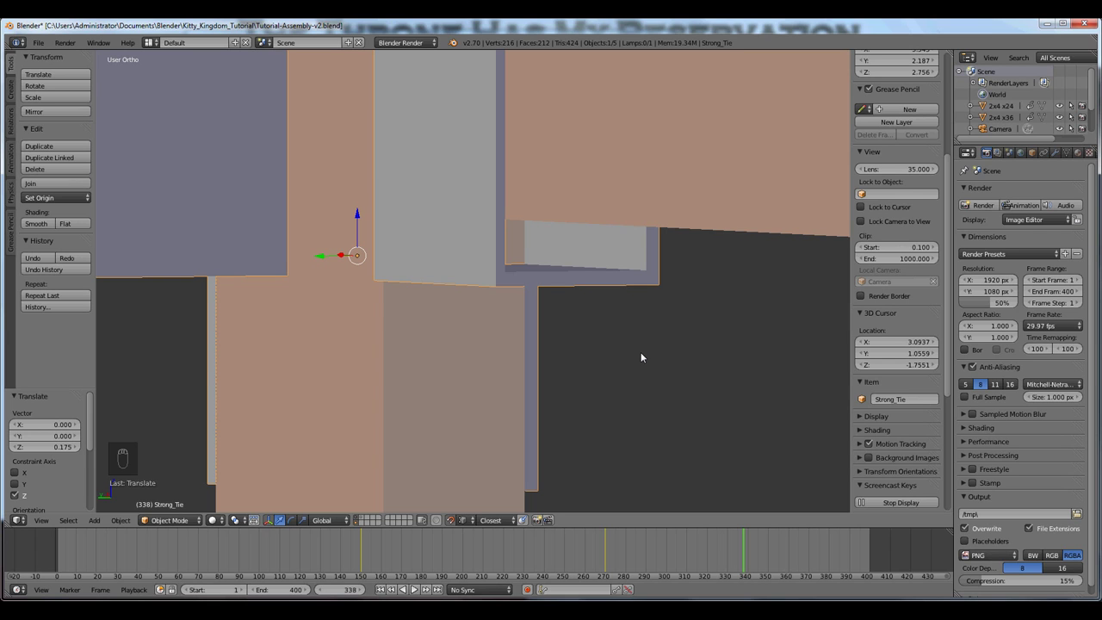
key("g")
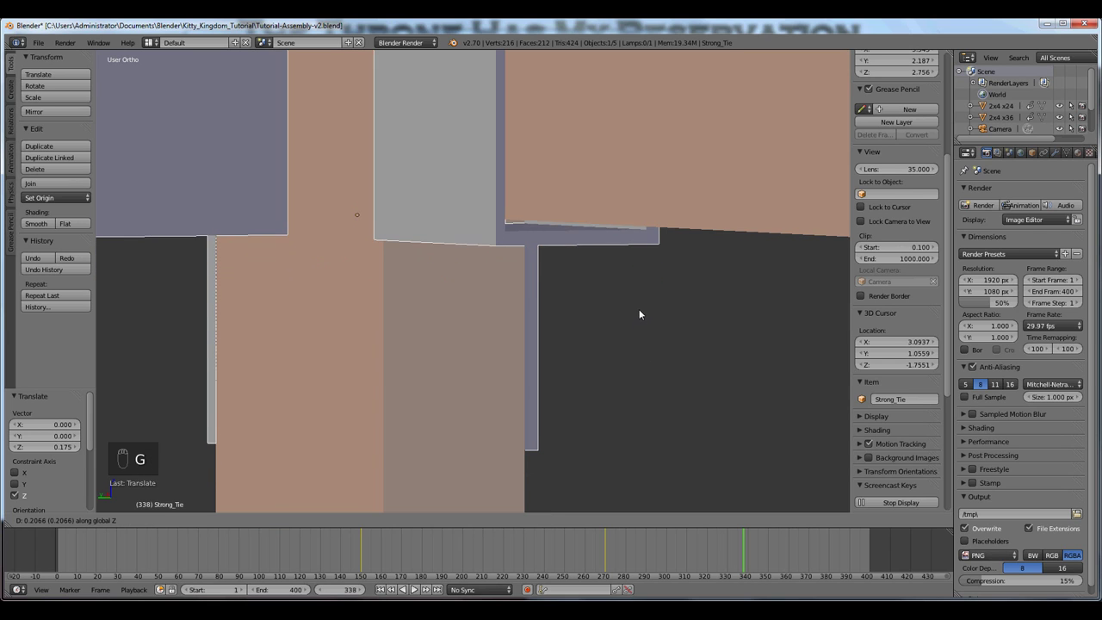
left_click(639, 301)
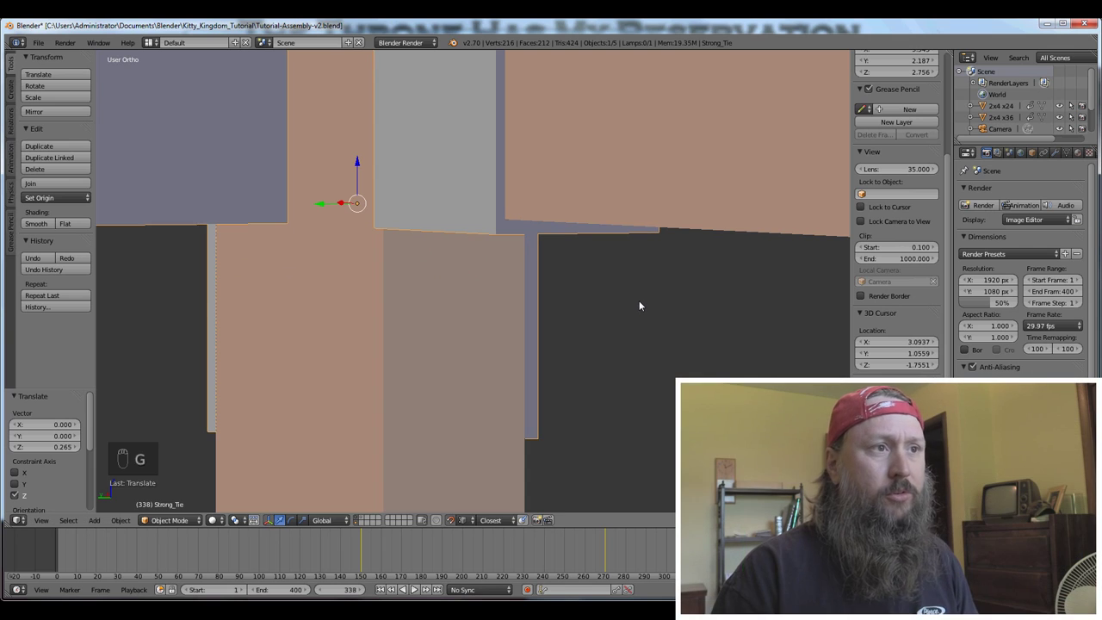
mouse_move(639, 300)
middle_mouse_down()
mouse_move(650, 288)
mouse_move(648, 296)
middle_mouse_up()
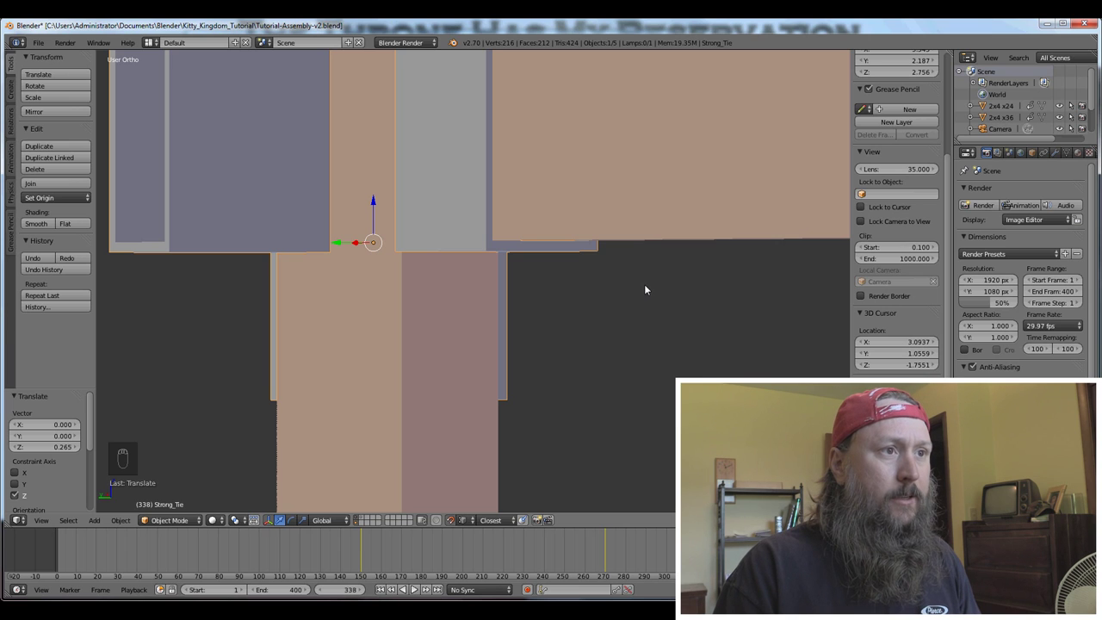
middle_click_drag(643, 291, 584, 305)
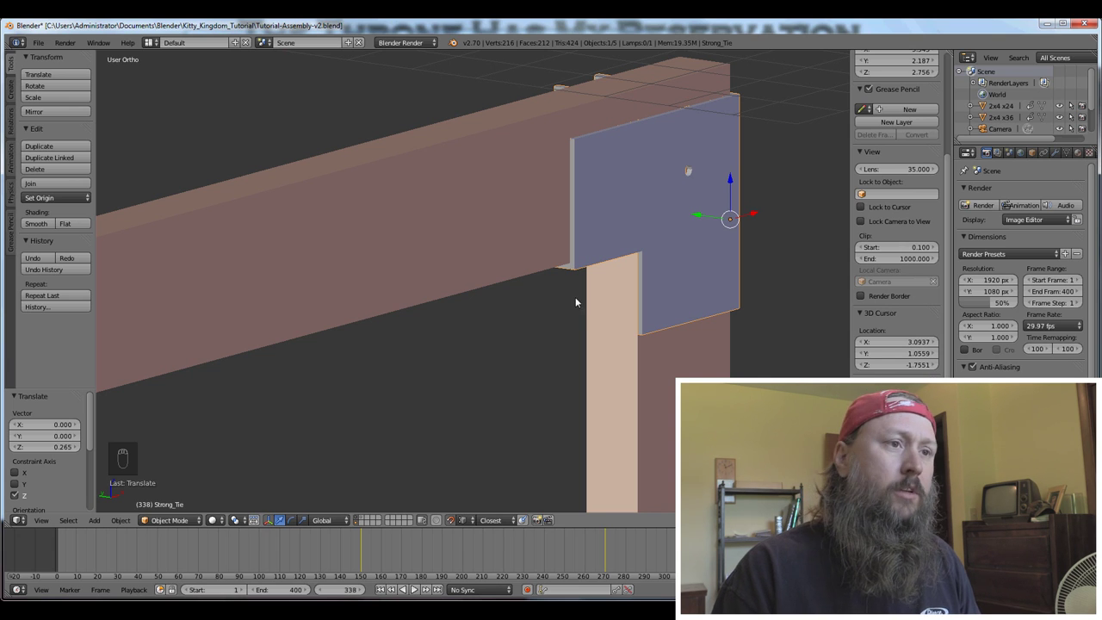
Duplicate the horizontal 2x4 x24 board and move the copy by about 6.817 in X, 8.357 in Y and 1.243 in Z
scroll(575, 297, "down", 3)
middle_click_drag(654, 306, 485, 369)
scroll(548, 319, "down", 2)
middle_click_drag(547, 312, 482, 292)
right_click(397, 243)
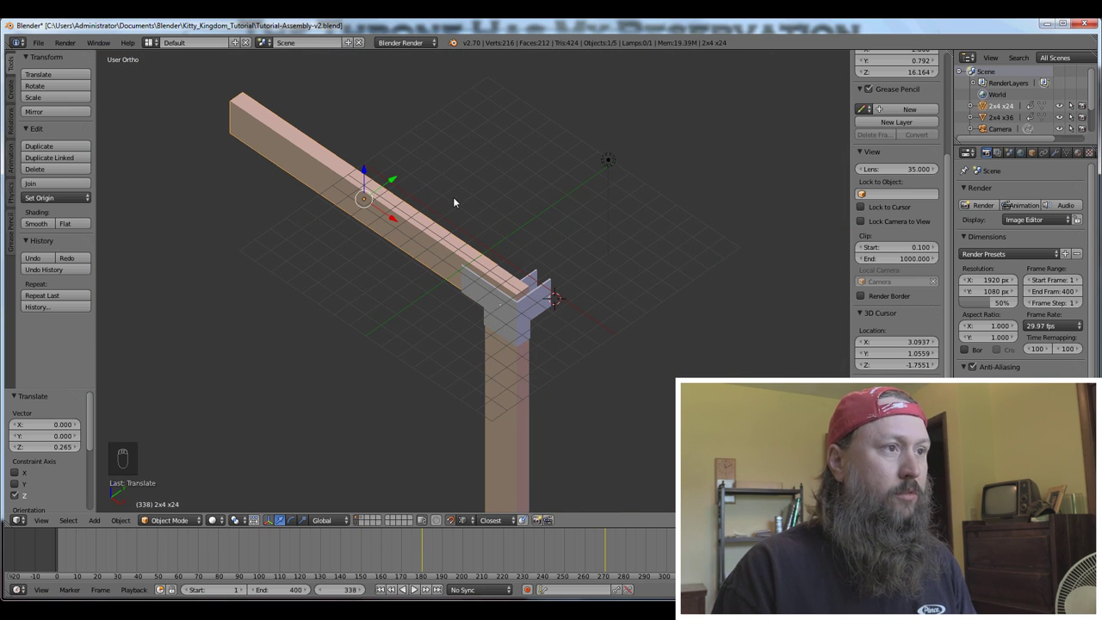
key("shift+d")
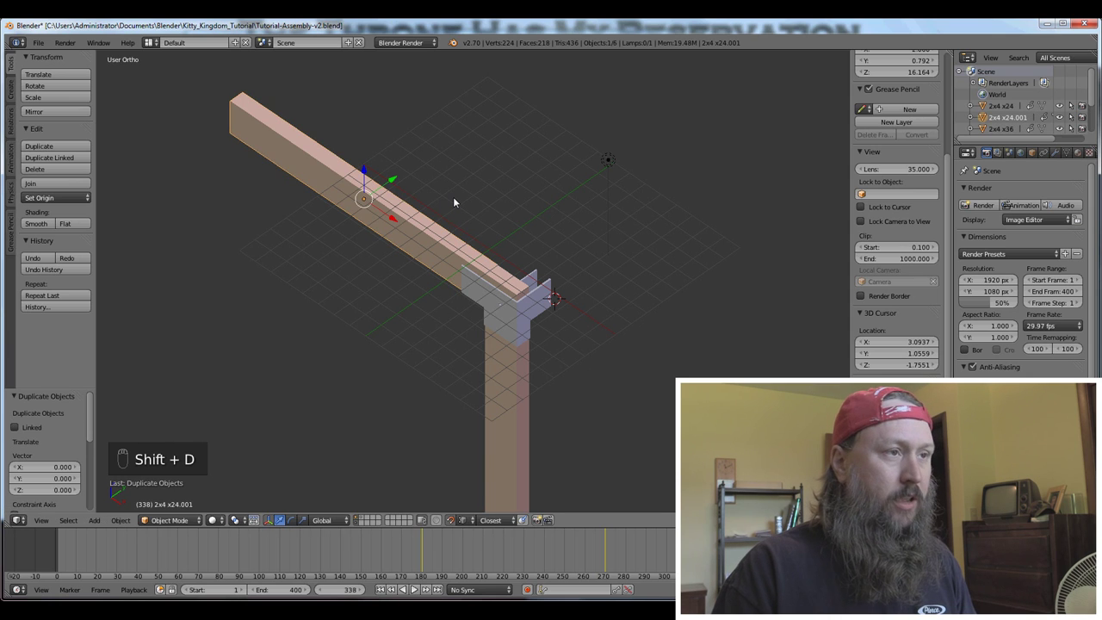
key("g")
left_click(691, 164)
Rotate the duplicated board 90° about the global Z axis
key("g")
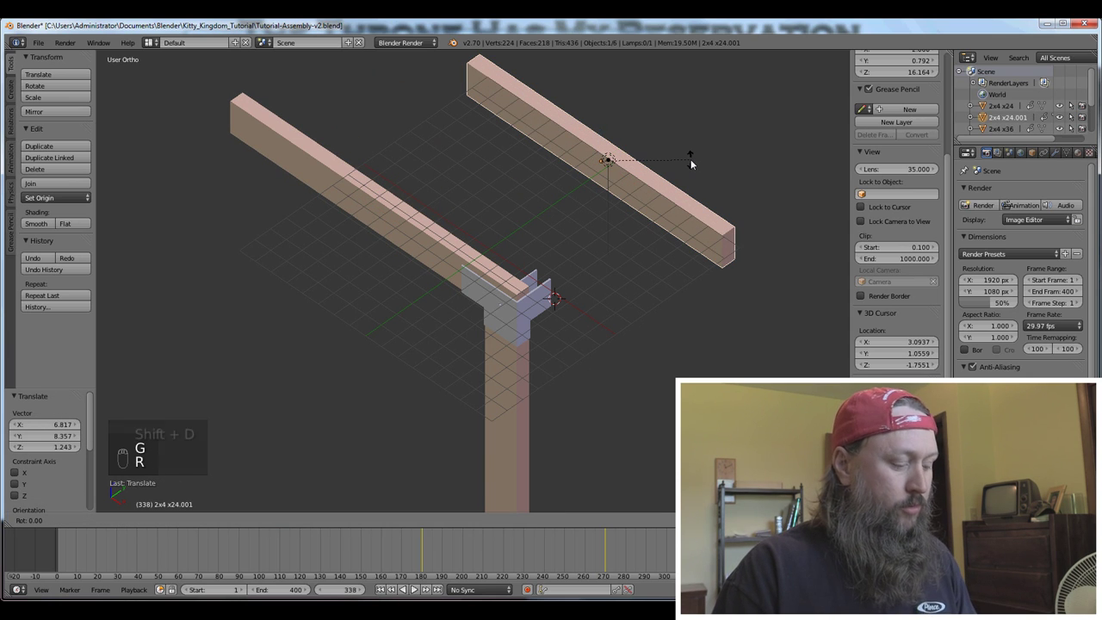
key("r")
key("z")
type("90")
key("Return")
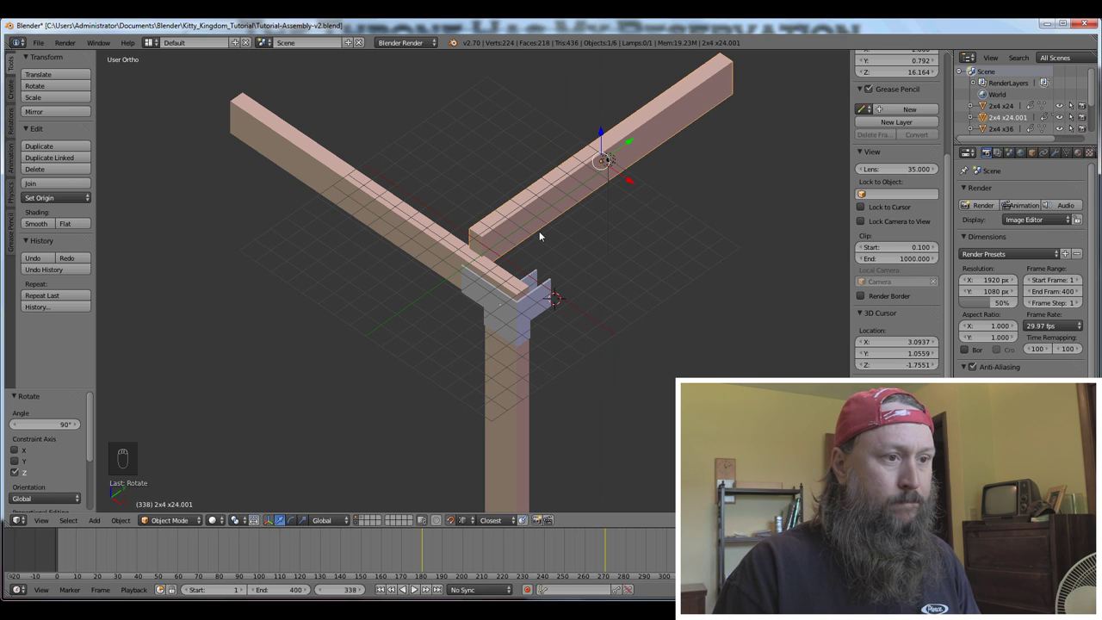
In top view, move the duplicated board by about 2.869 in X and 0.124 in Y so its end sits at the bracket corner
key("KP_7")
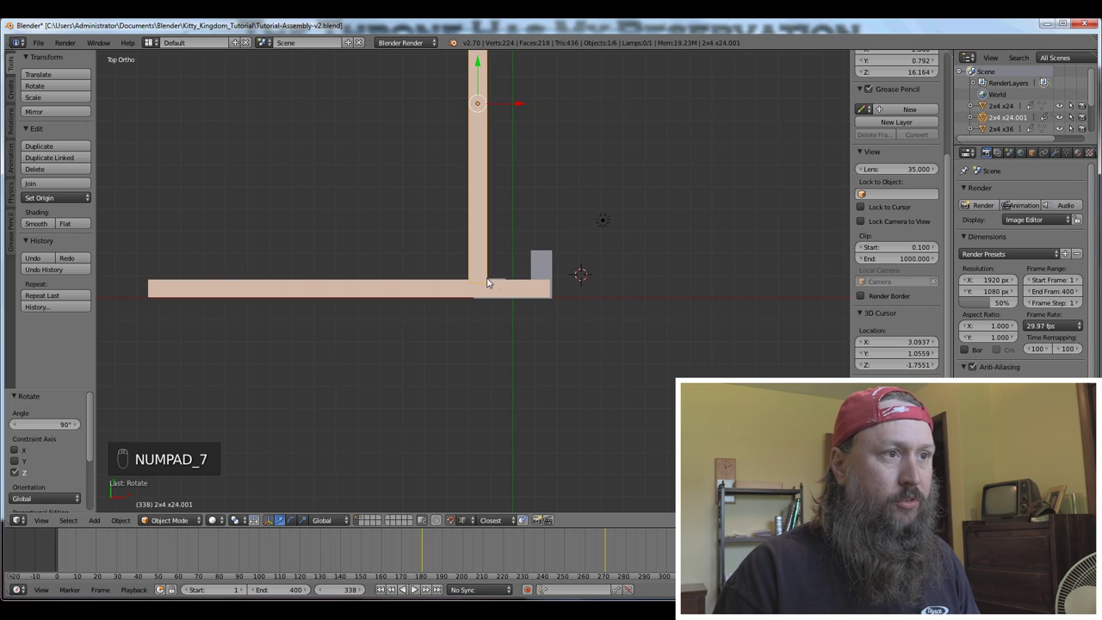
key("g")
left_click(551, 278)
scroll(554, 290, "down", 2)
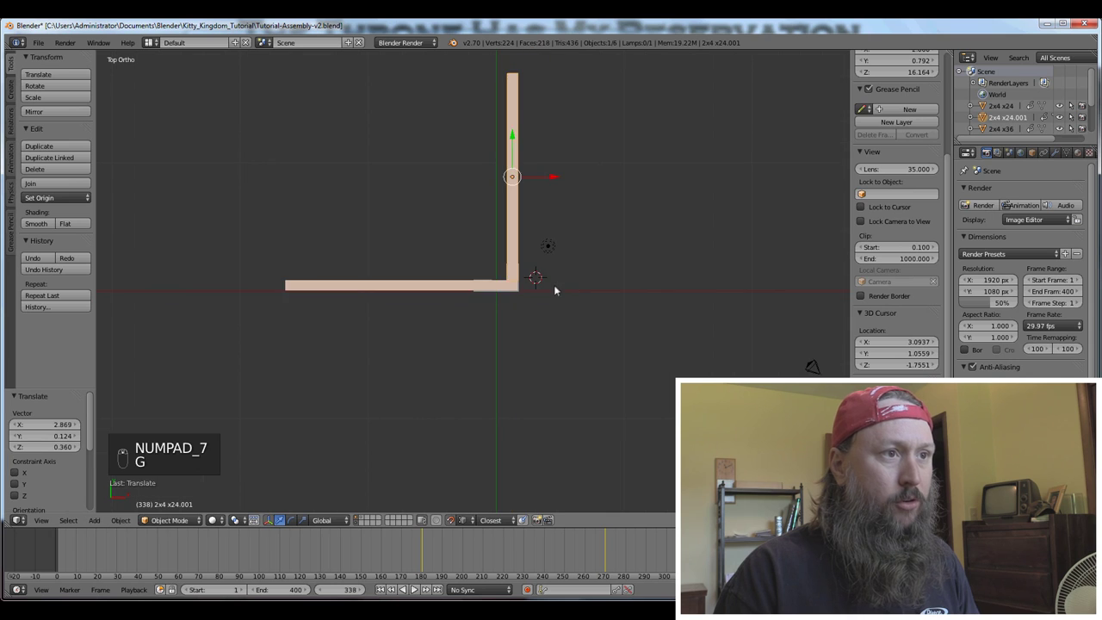
Move the duplicated board with snapping so its lower end corner meets the top end corner of the first horizontal board
scroll(554, 290, "up", 10)
middle_click_drag(577, 313, 555, 202)
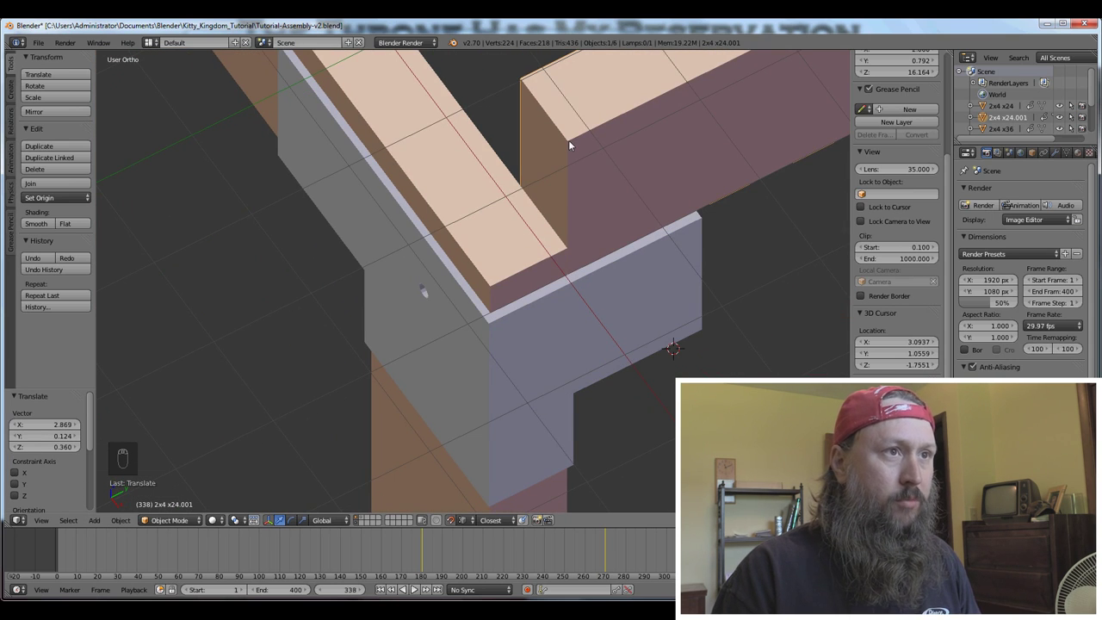
key("g")
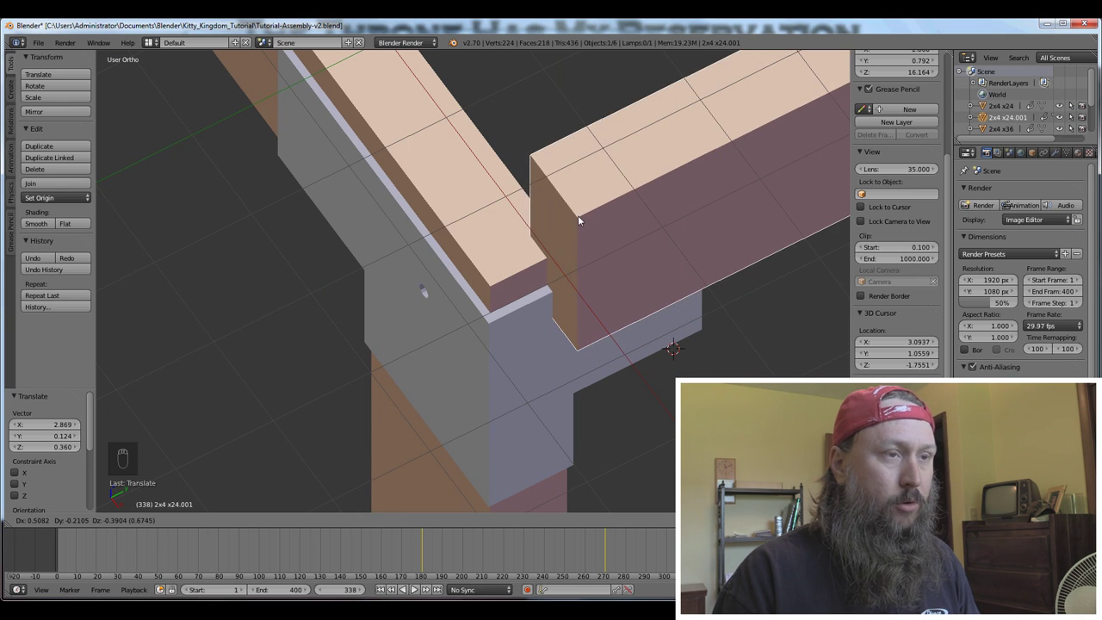
key("ctrl")
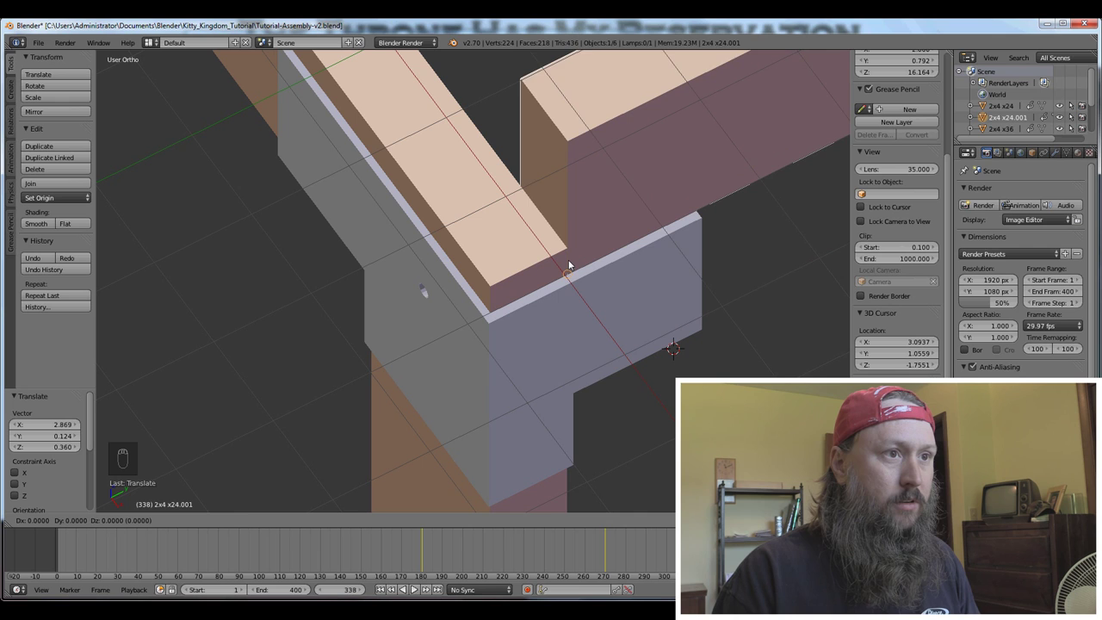
left_click(567, 258)
middle_click_drag(585, 255, 552, 350, "shift")
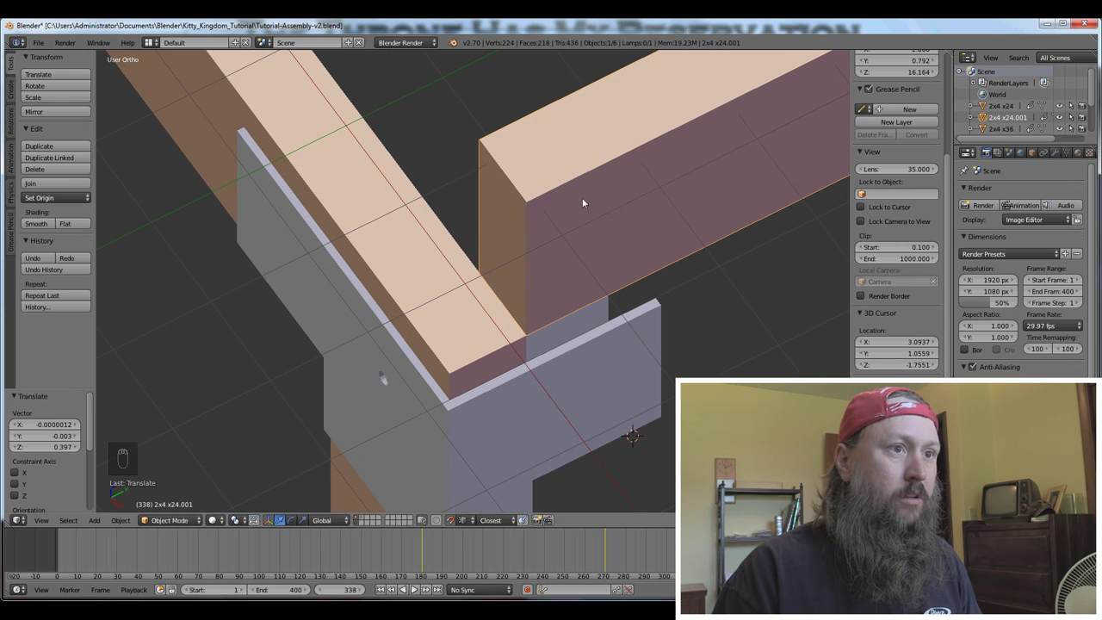
Bring the duplicated board's top level with the first board by moving it along Z by -1.133, -0.930 and 0.063
key("g")
key("z")
left_click(736, 127)
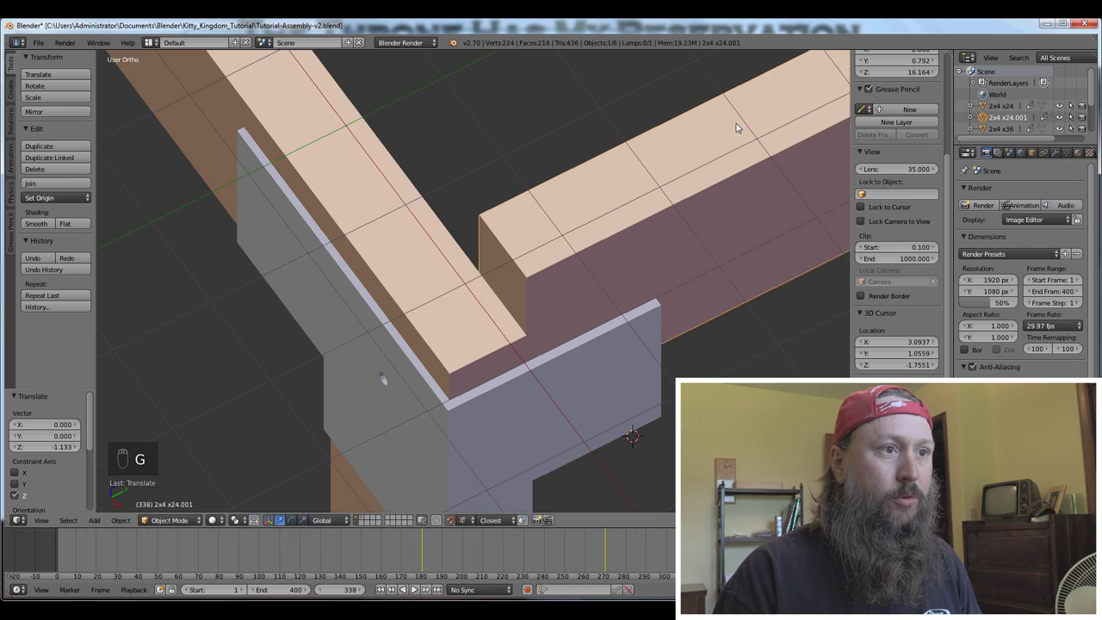
key("g")
key("z")
left_click(528, 327)
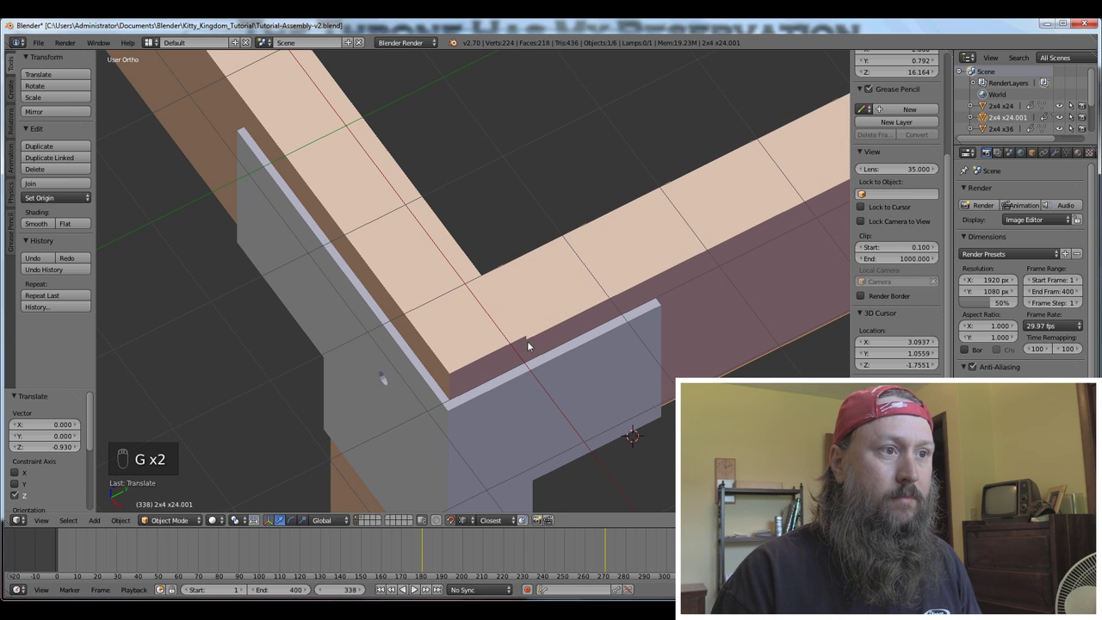
key("g")
key("z")
left_click(525, 335)
Deselect all objects and examine the corner joint where the bracket meets the post and both horizontal boards
scroll(564, 173, "down", 5)
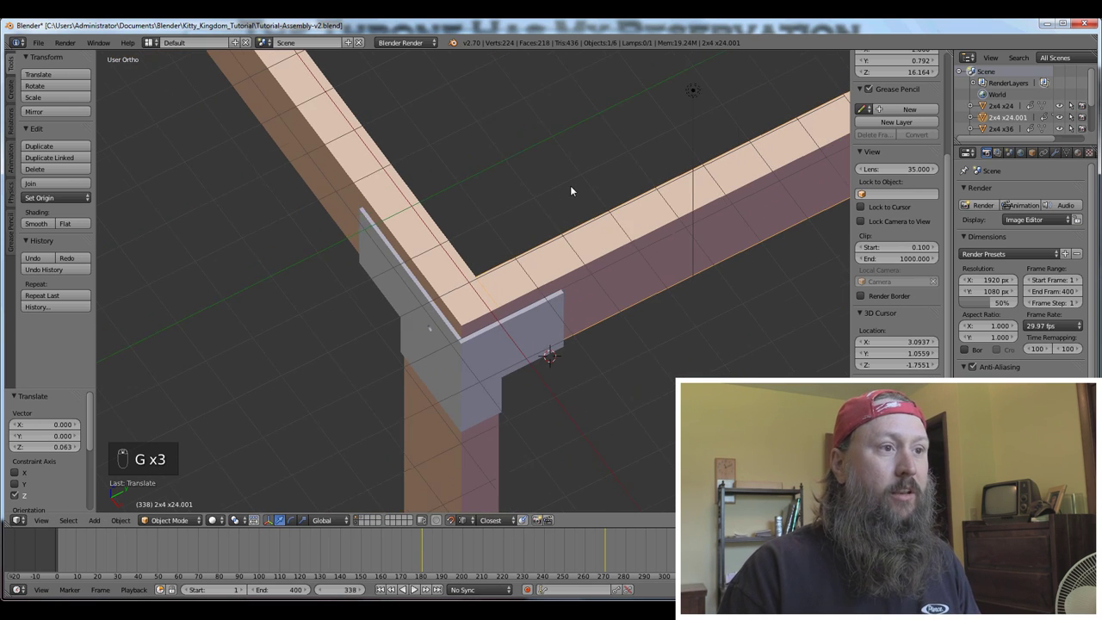
scroll(570, 186, "down", 1)
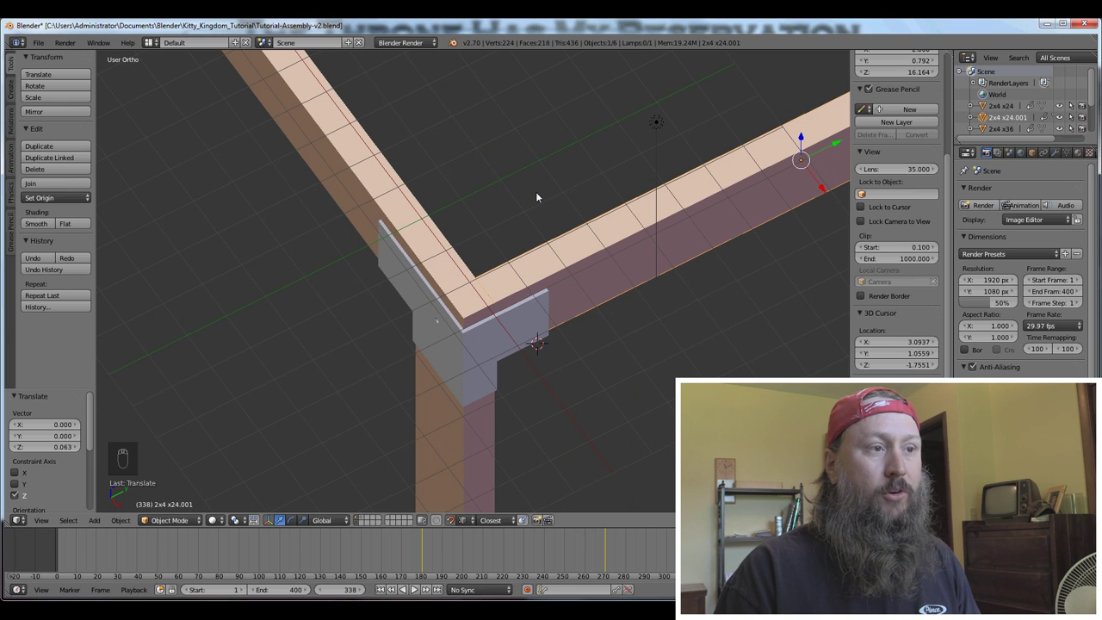
middle_click_drag(542, 193, 492, 230)
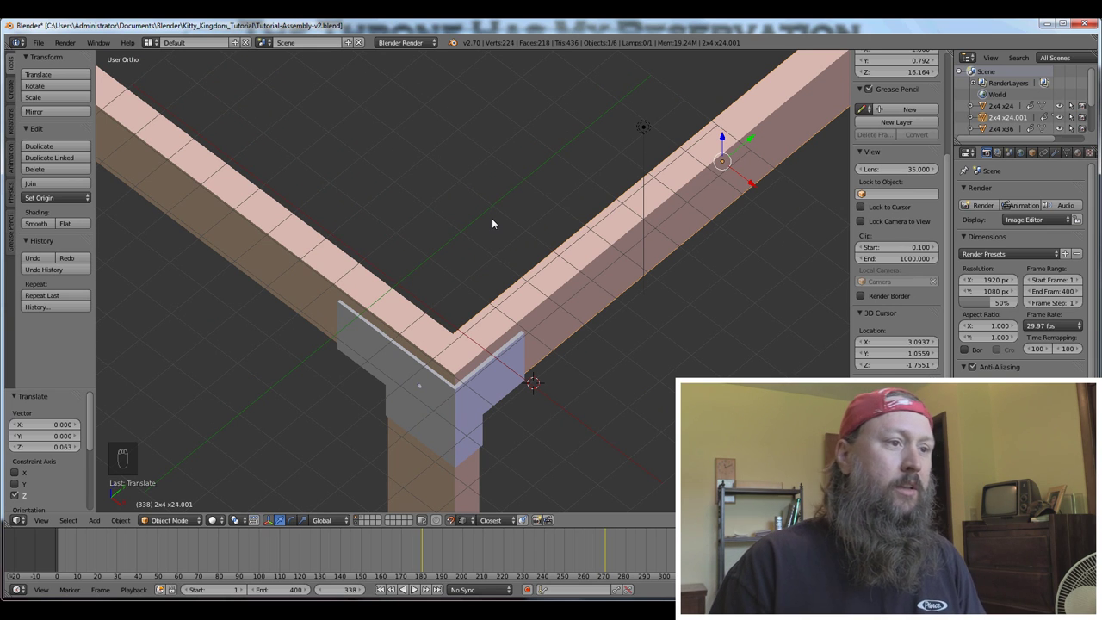
scroll(508, 224, "down", 6)
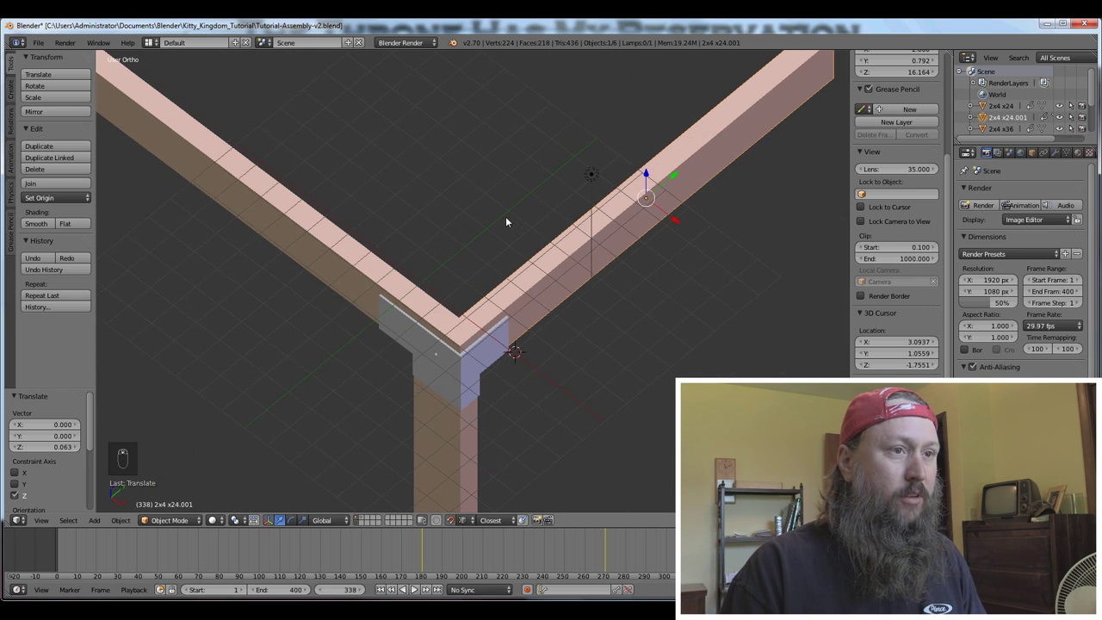
middle_click_drag(588, 277, 506, 236)
key("a")
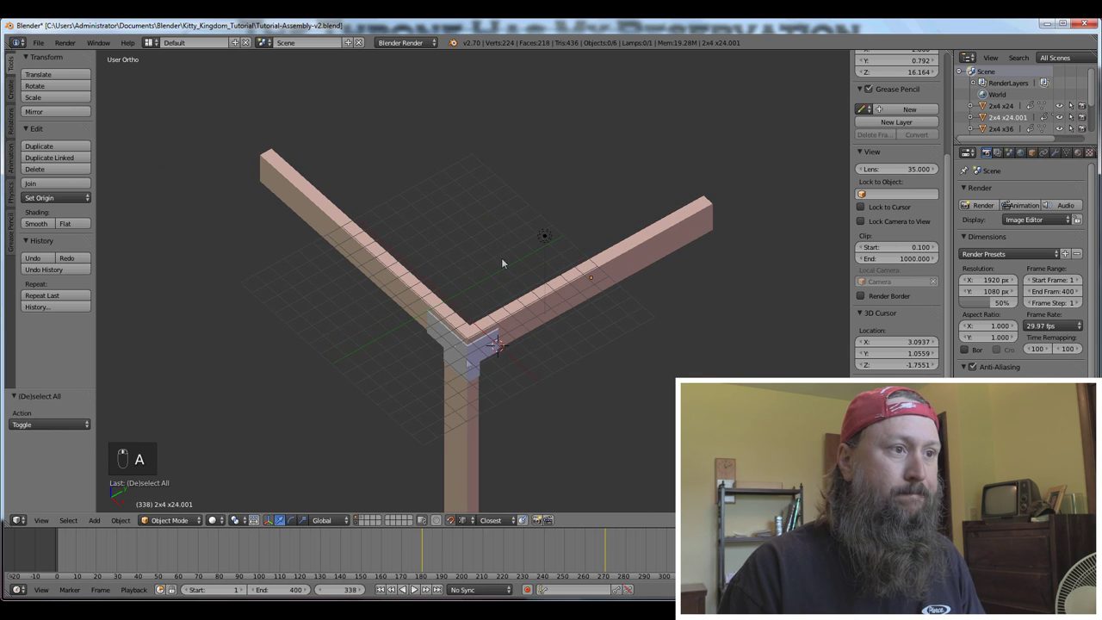
scroll(502, 263, "up", 6)
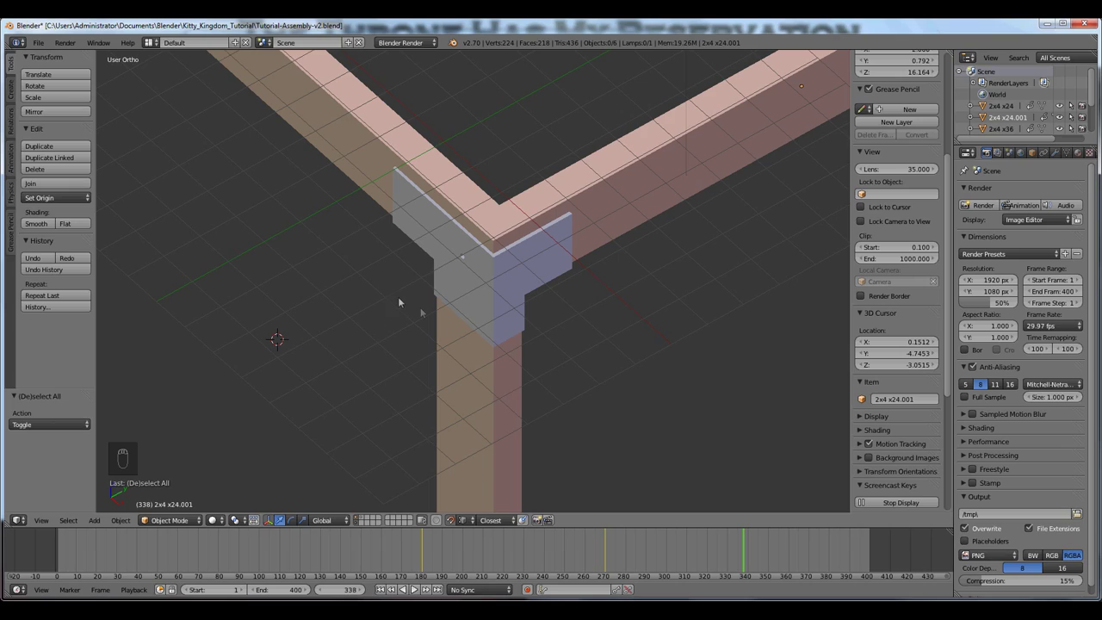
scroll(398, 296, "up", 5)
middle_click_drag(474, 345, 493, 353)
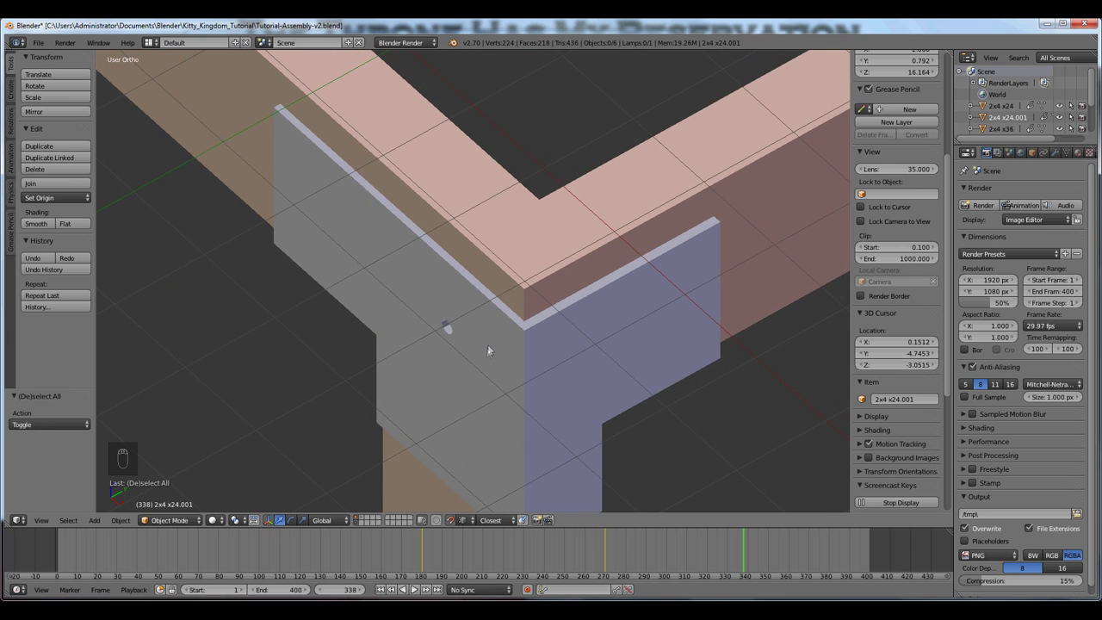
scroll(484, 348, "up", 1)
scroll(475, 340, "down", 3)
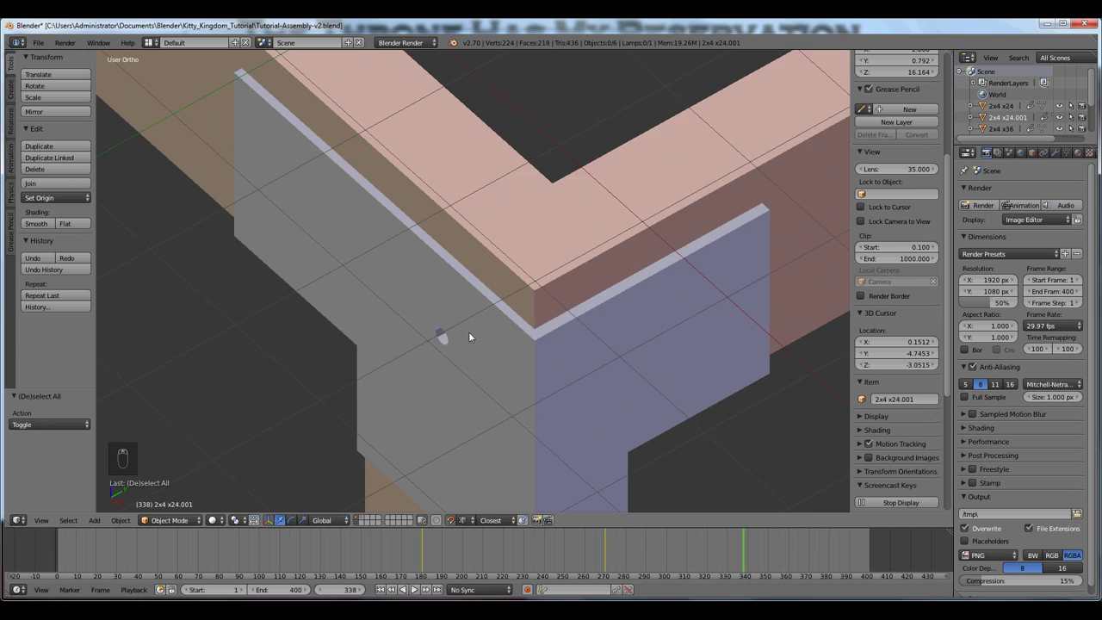
Search the add-ons in User Preferences for "BOLT" to check the BoltFactory add-on, and close the preferences
left_click(39, 45)
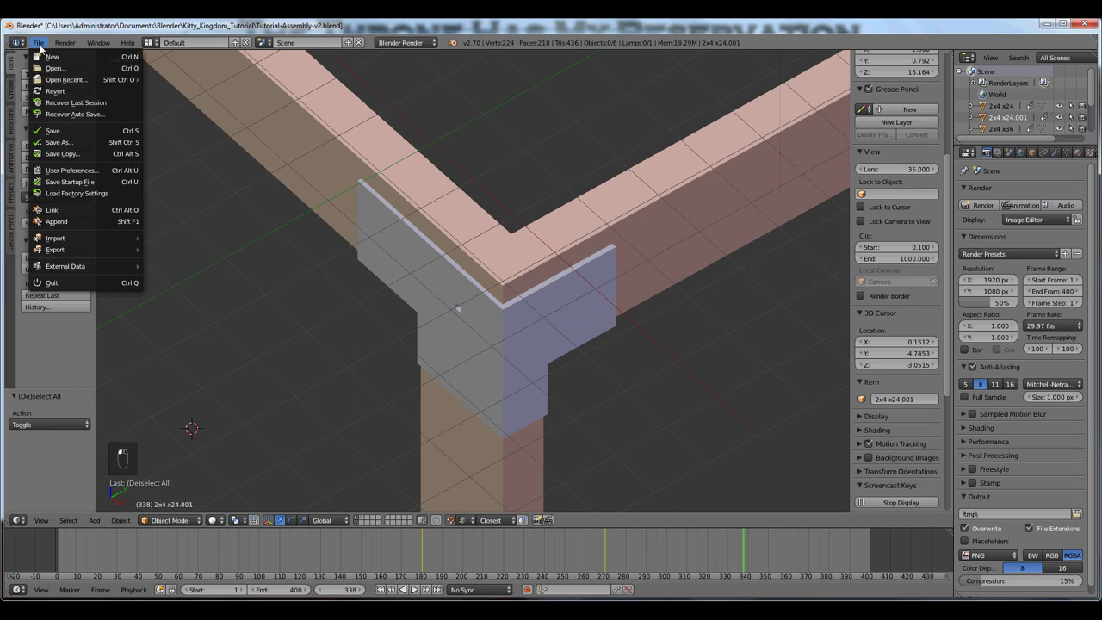
left_click(56, 169)
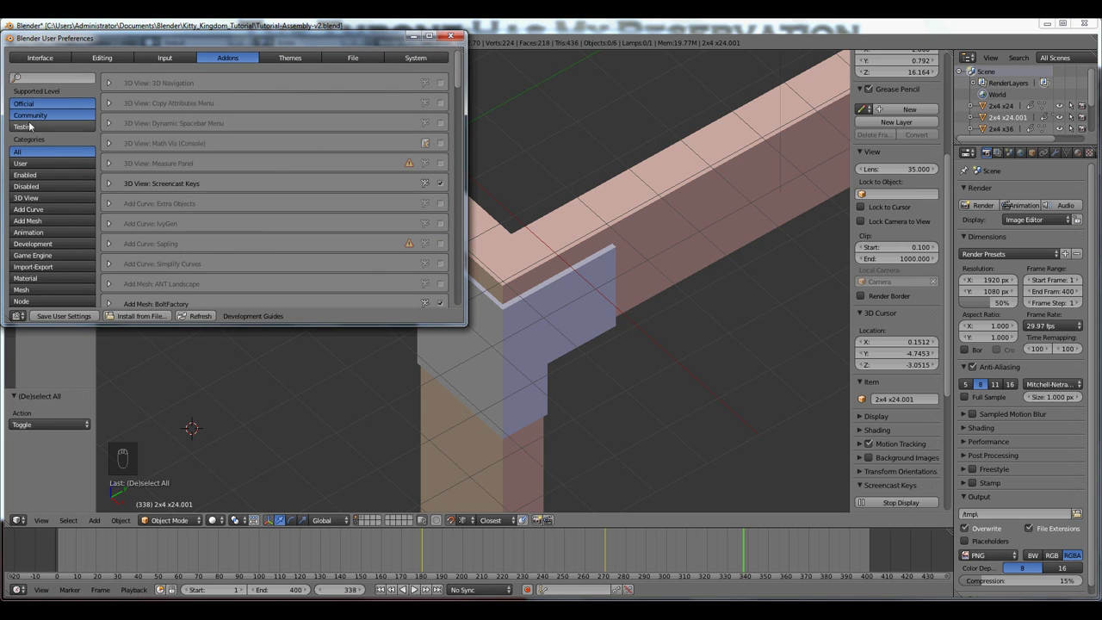
left_click(31, 78)
type("BOLT")
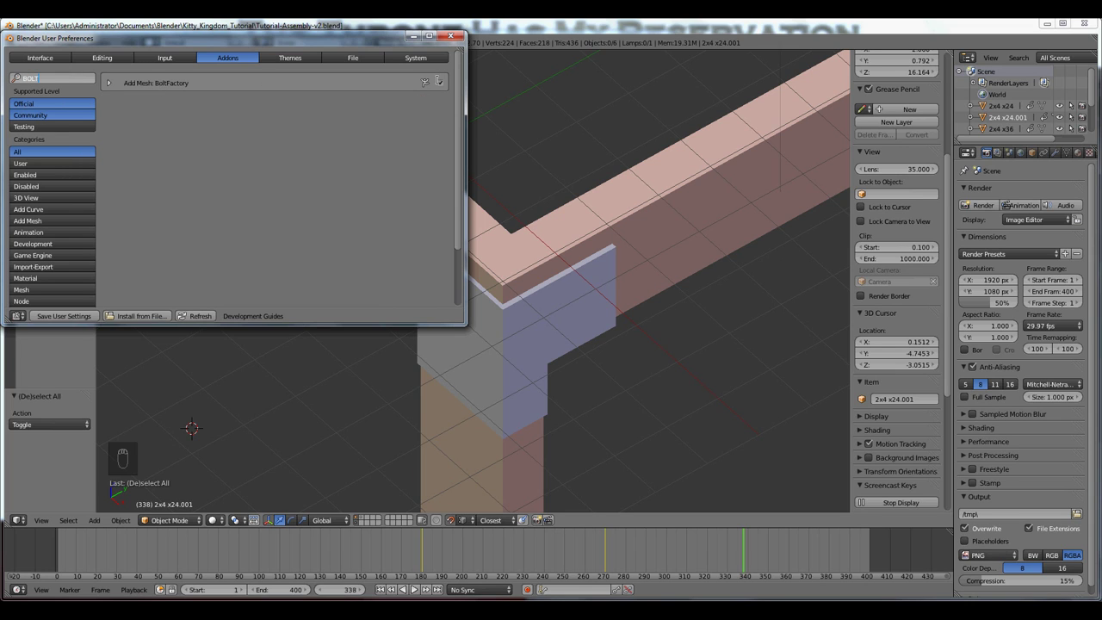
left_click(450, 36)
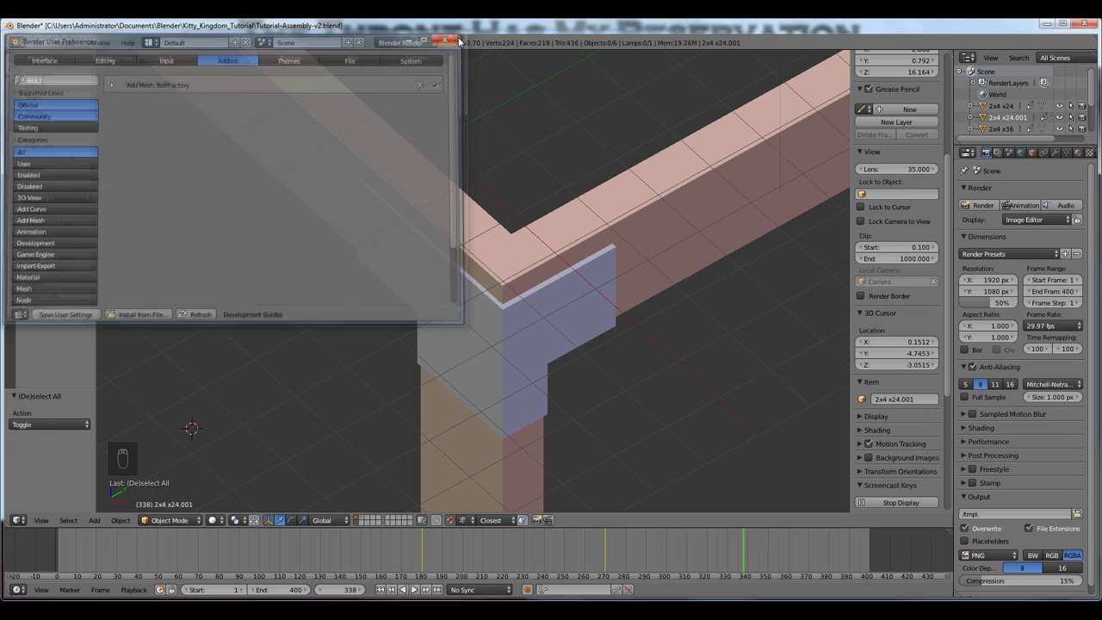
Try adding a Bolt mesh at the 3D cursor near the frame's inner corner, and delete the bolt
left_click(545, 185)
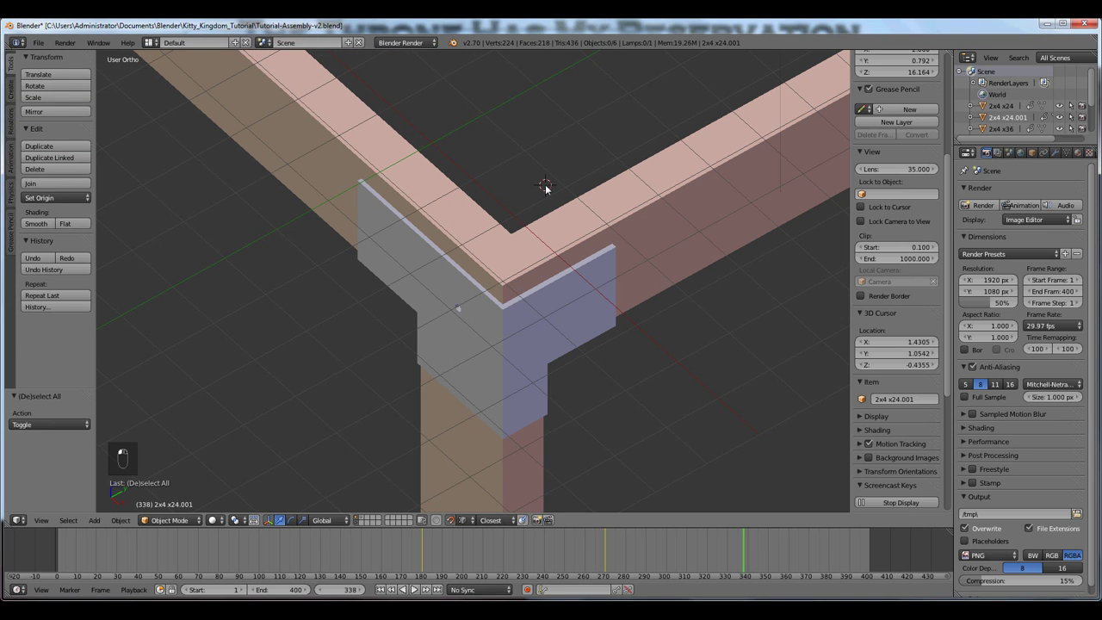
key("shift+a")
mouse_move(544, 185)
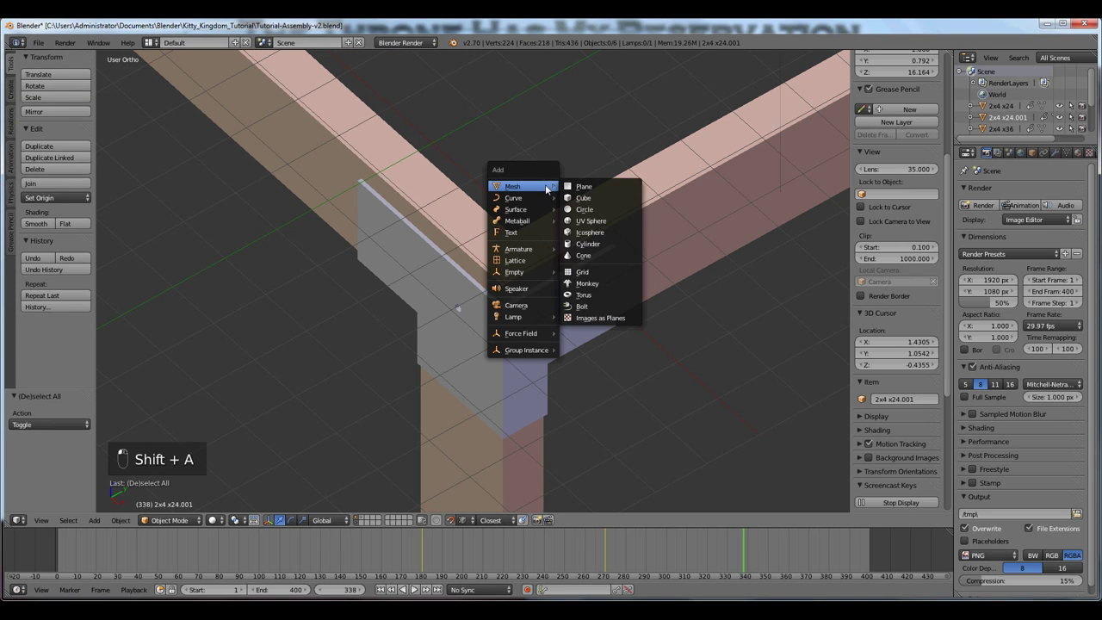
left_click(583, 303)
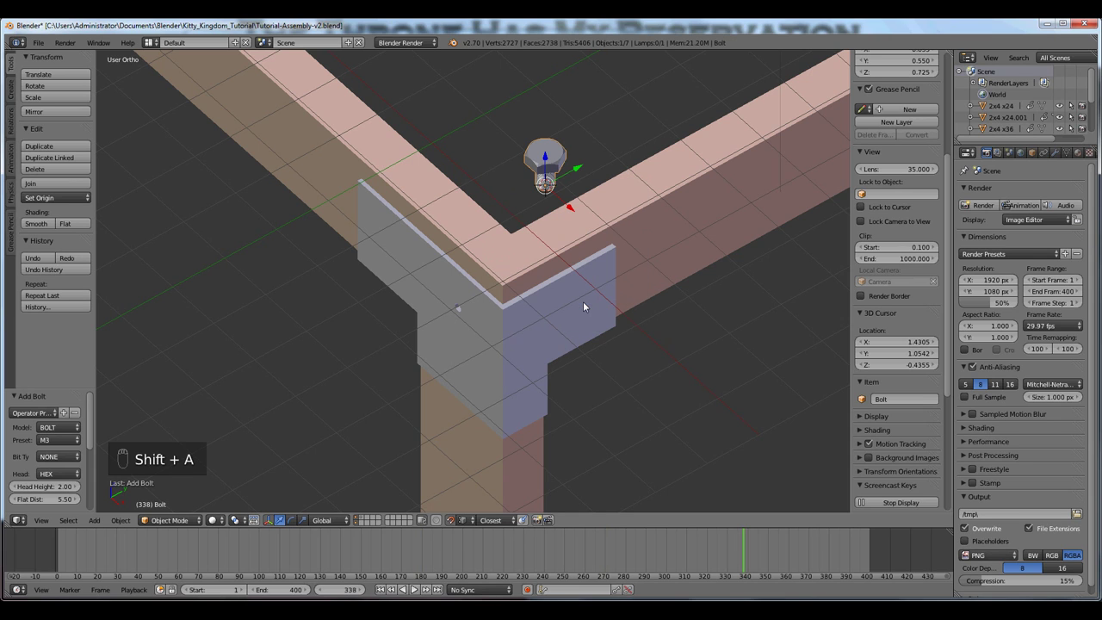
key("x")
left_click(584, 241)
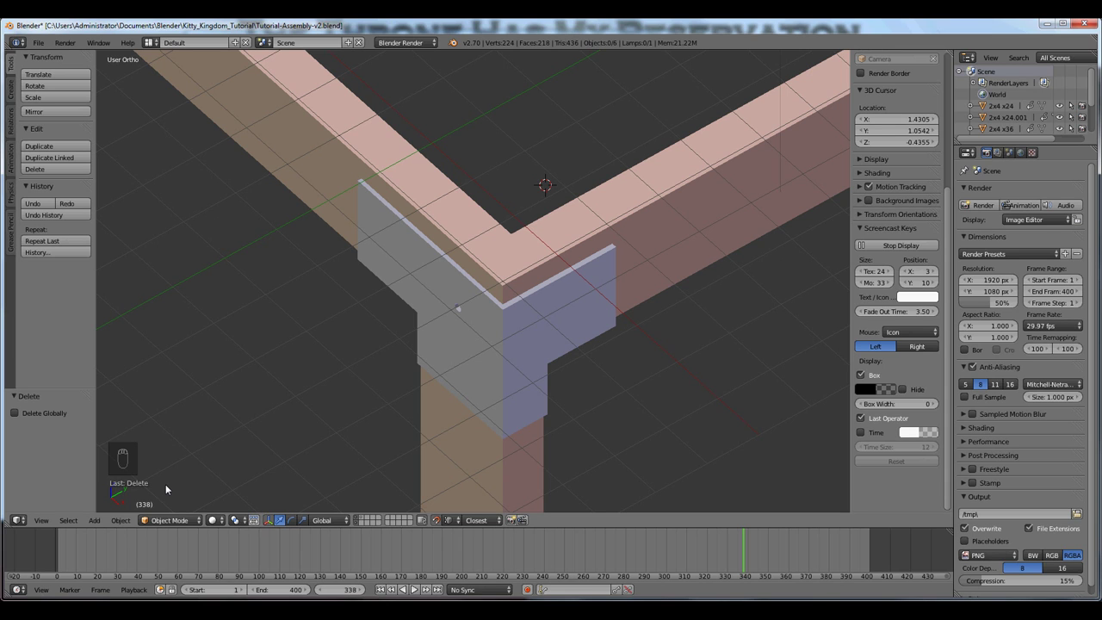
Switch to the Chrome browser and search the web for "wood screw stl"
key("alt+Tab")
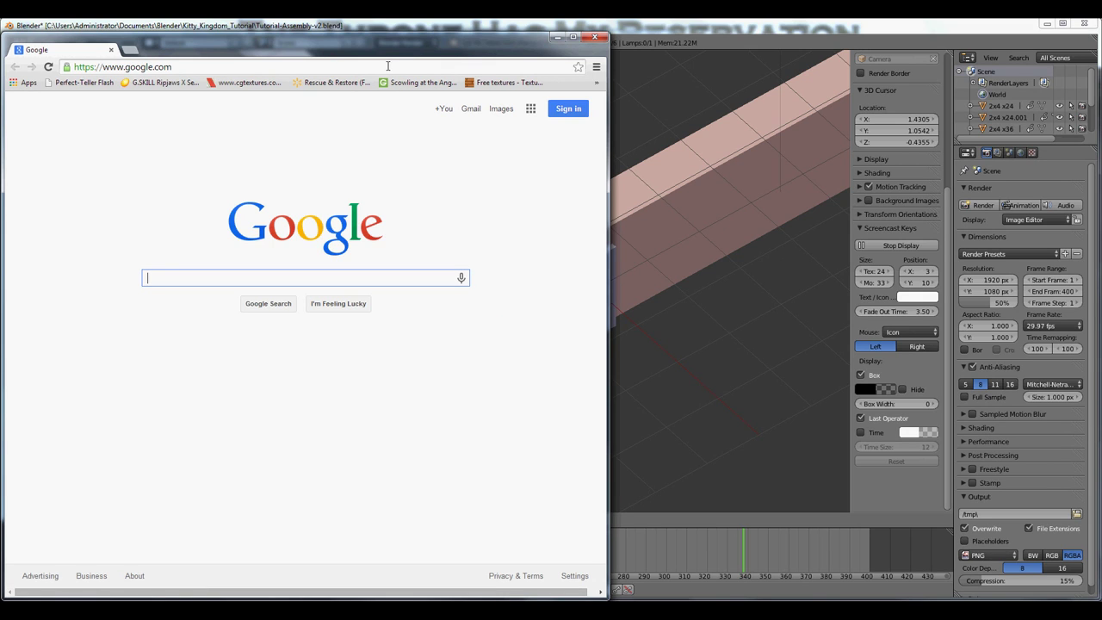
left_click(388, 65)
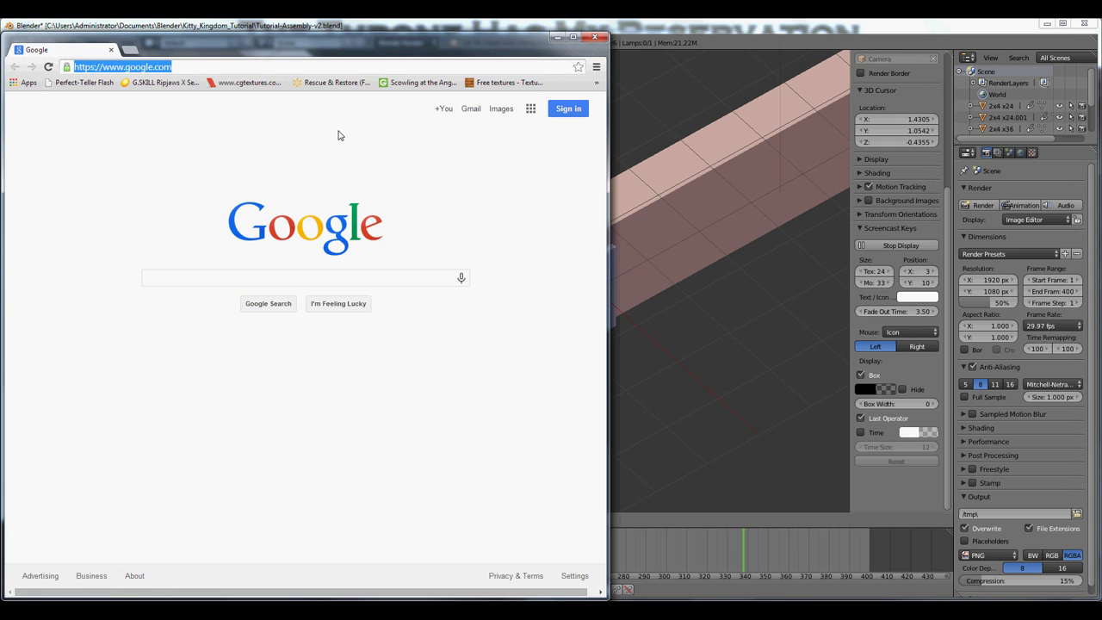
type("WOOD S")
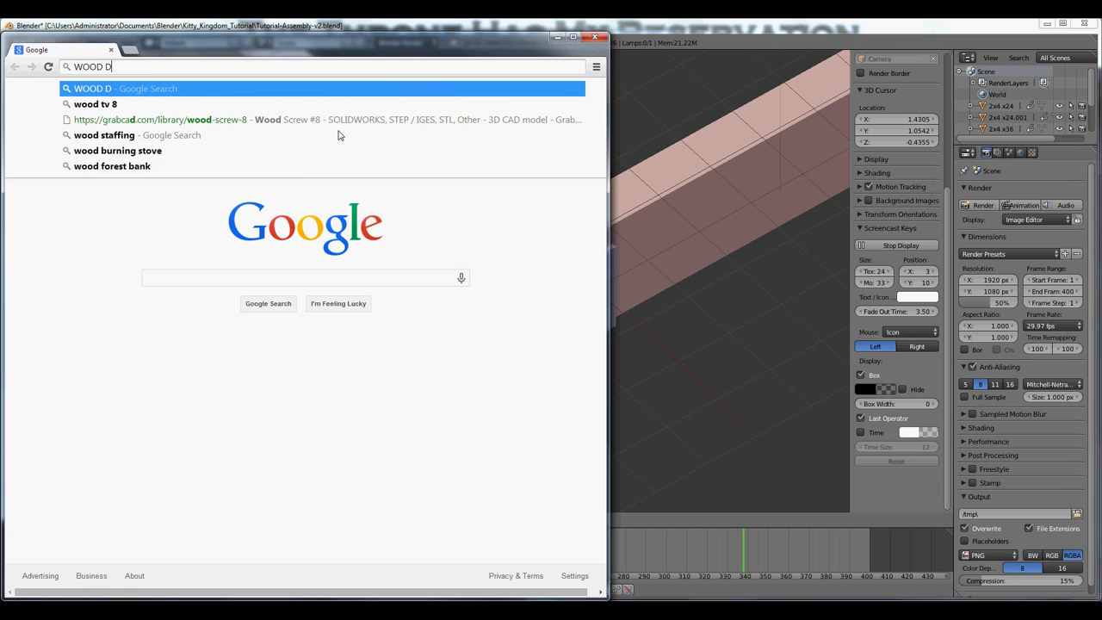
type("CREW STL")
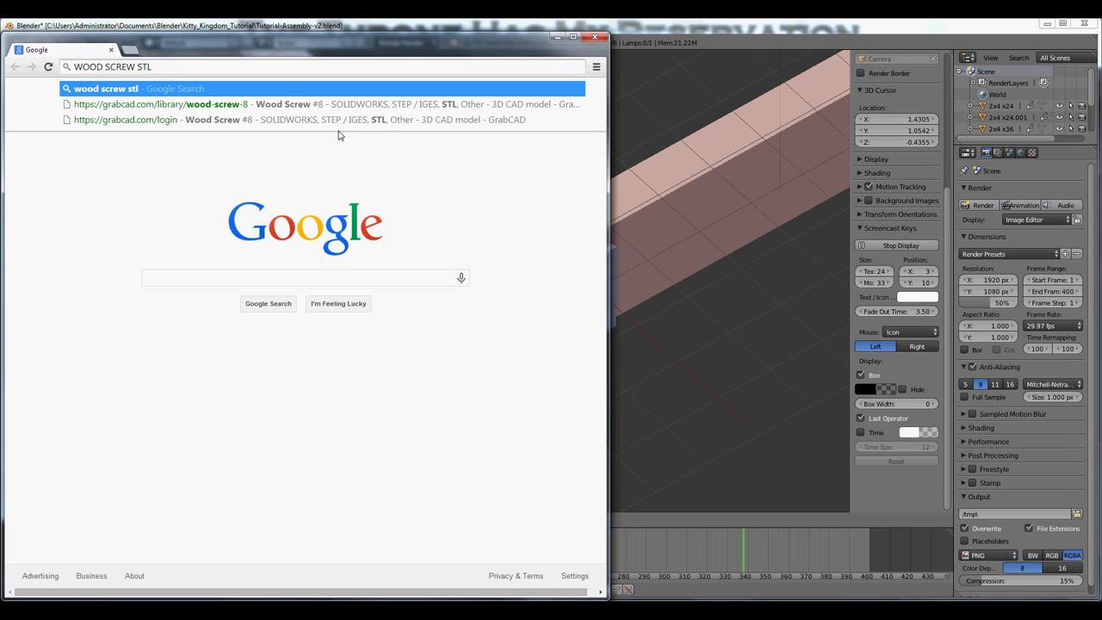
key("Return")
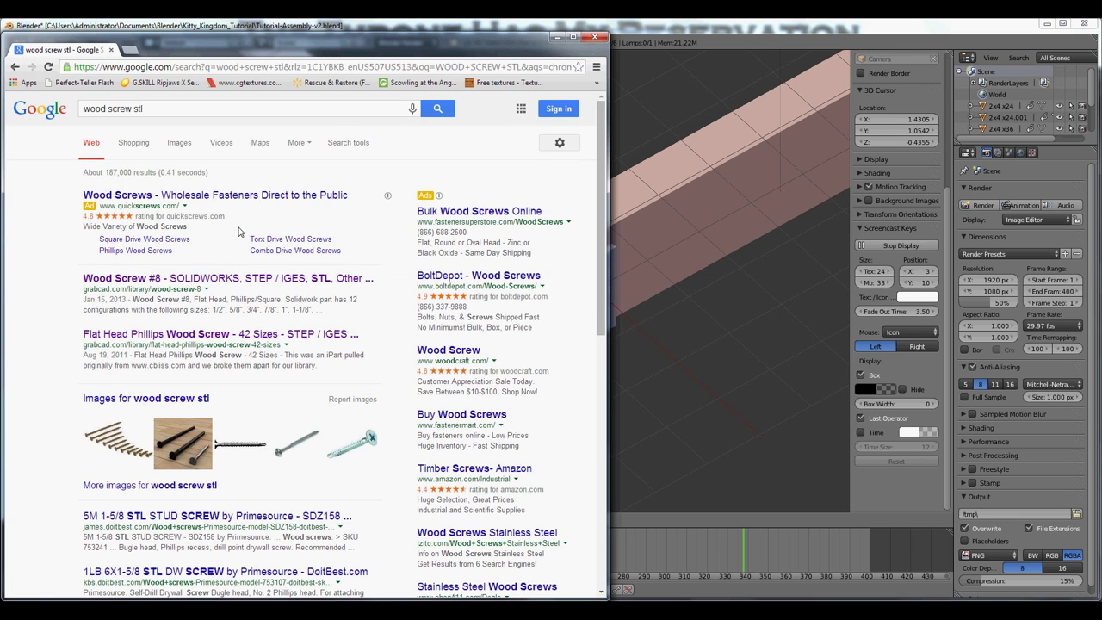
Open the GrabCAD result for Wood Screw #8, download all its files, and return to Blender
left_click(200, 284)
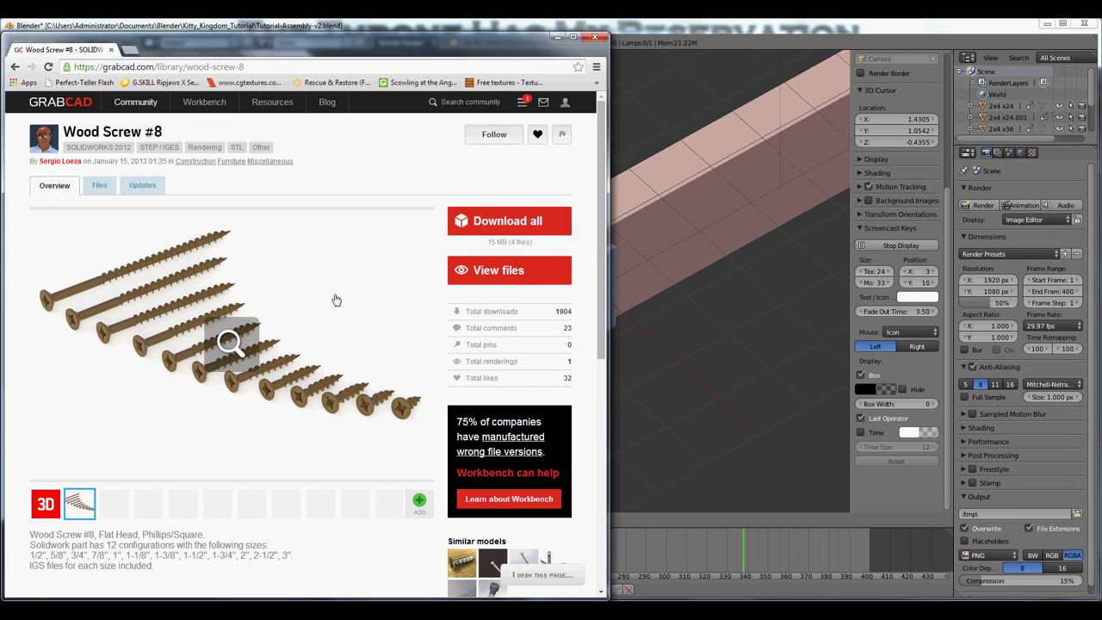
scroll(334, 310, "down", 3)
scroll(334, 327, "up", 3)
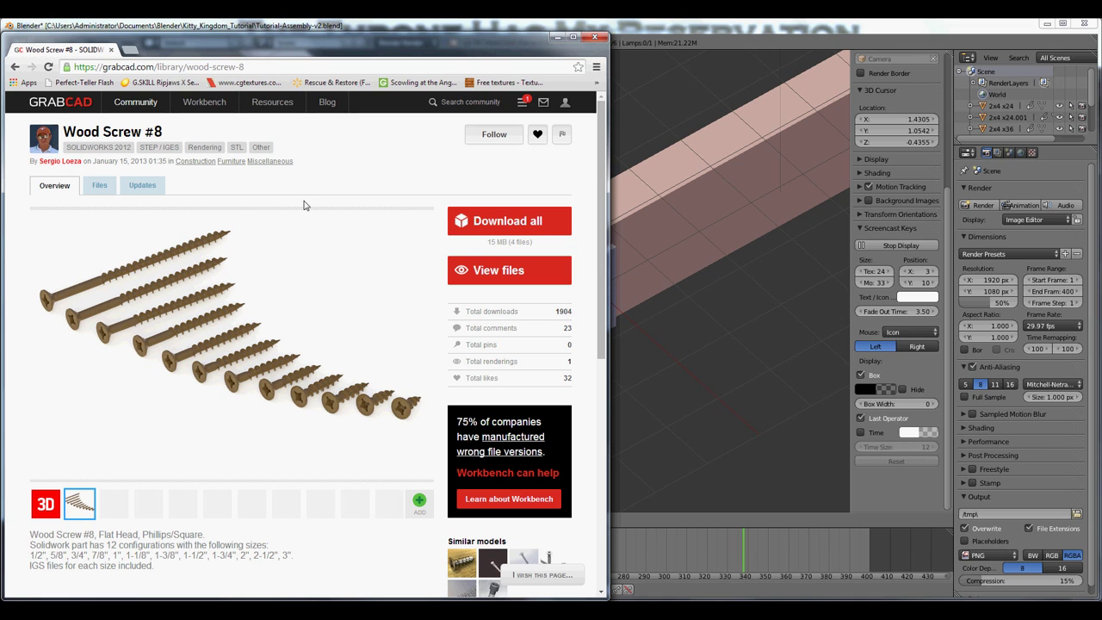
left_click(517, 224)
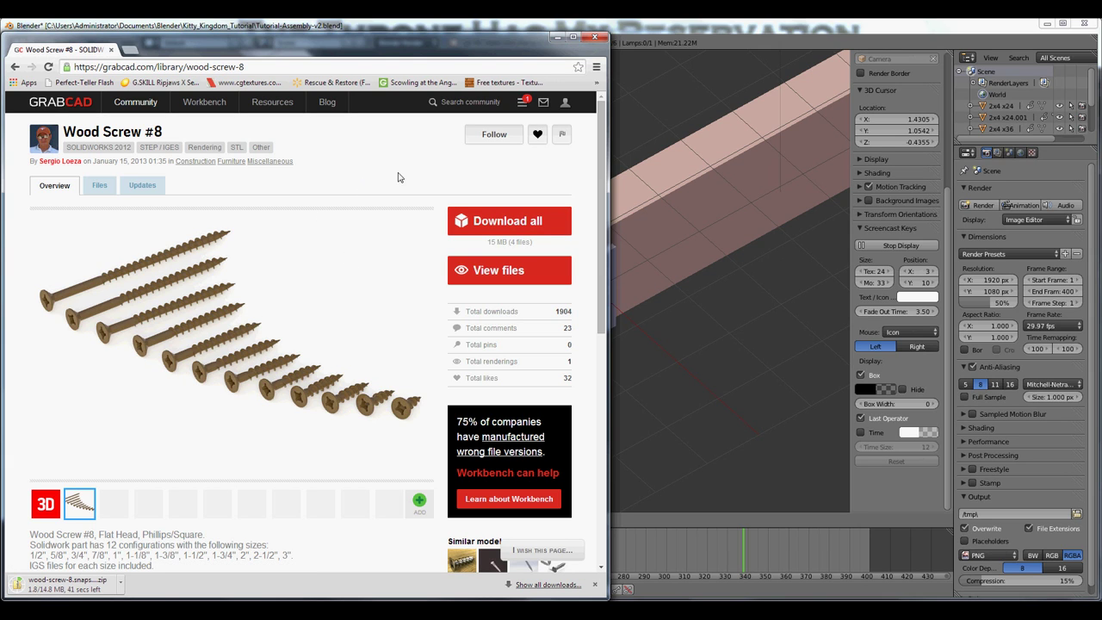
left_click(557, 40)
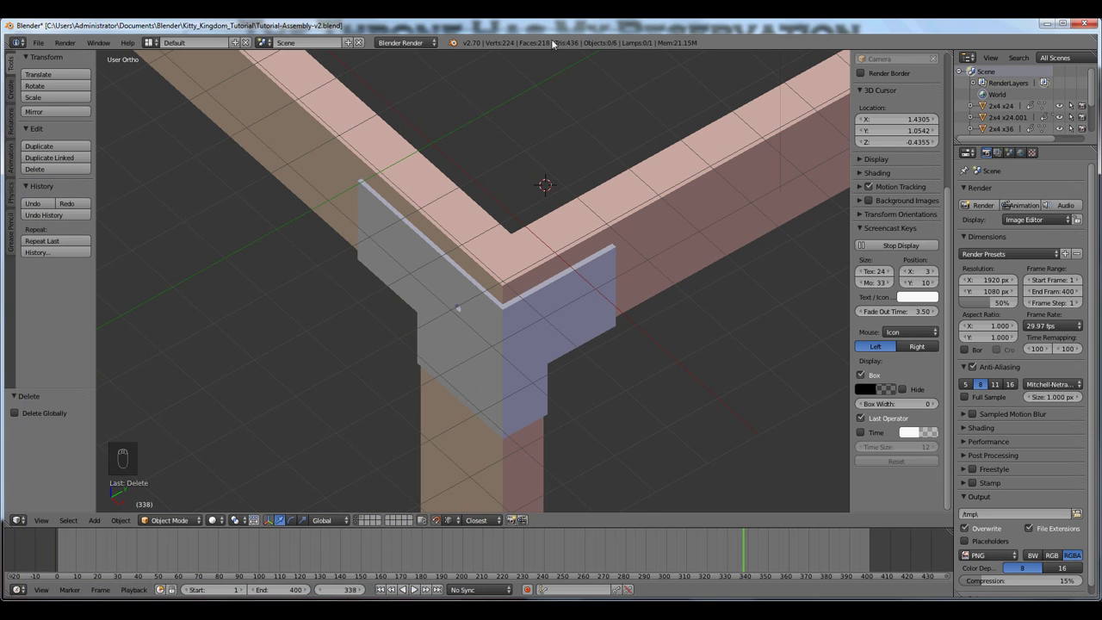
Import the STL file SCREW_8-FH(1.500").STL from the Kitty_Kingdom_Tutorial folder into the scene
scroll(287, 280, "down", 5)
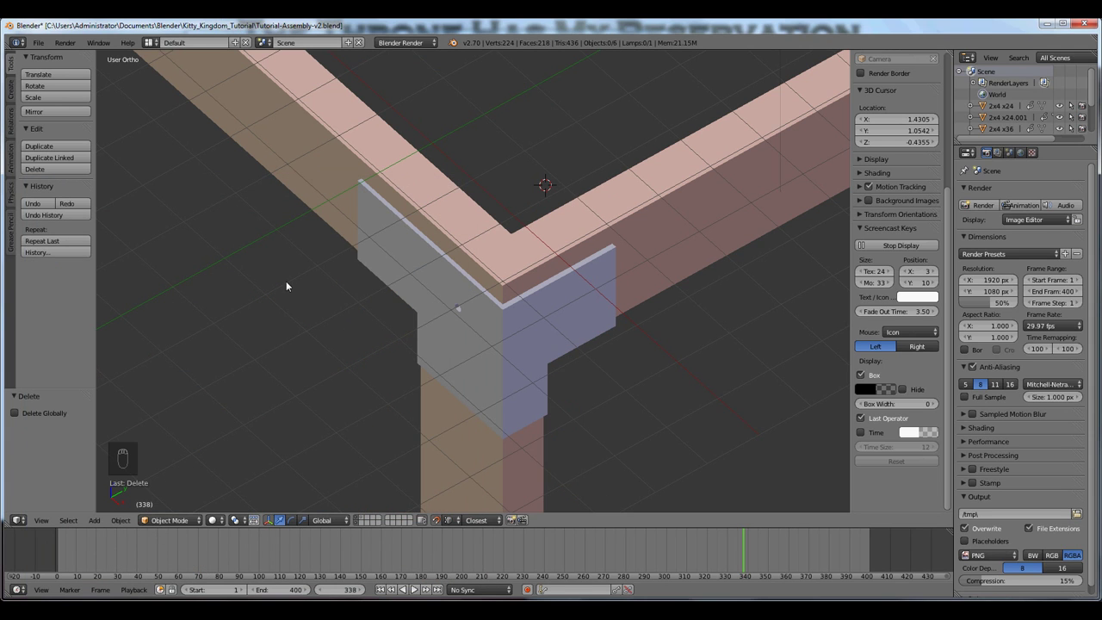
left_click(38, 43)
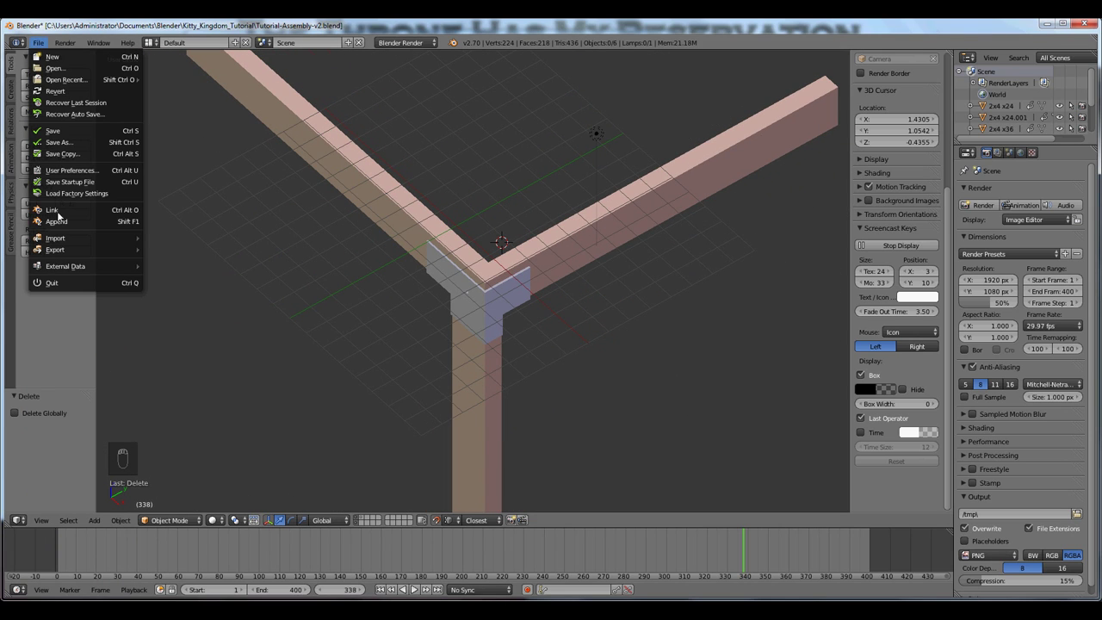
mouse_move(61, 238)
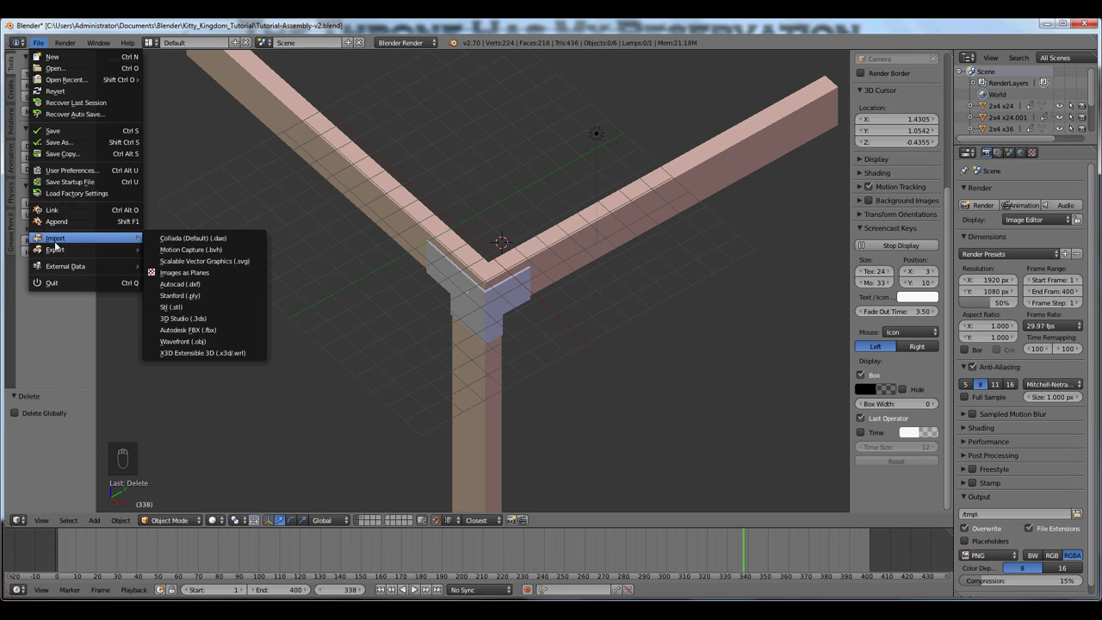
left_click(176, 308)
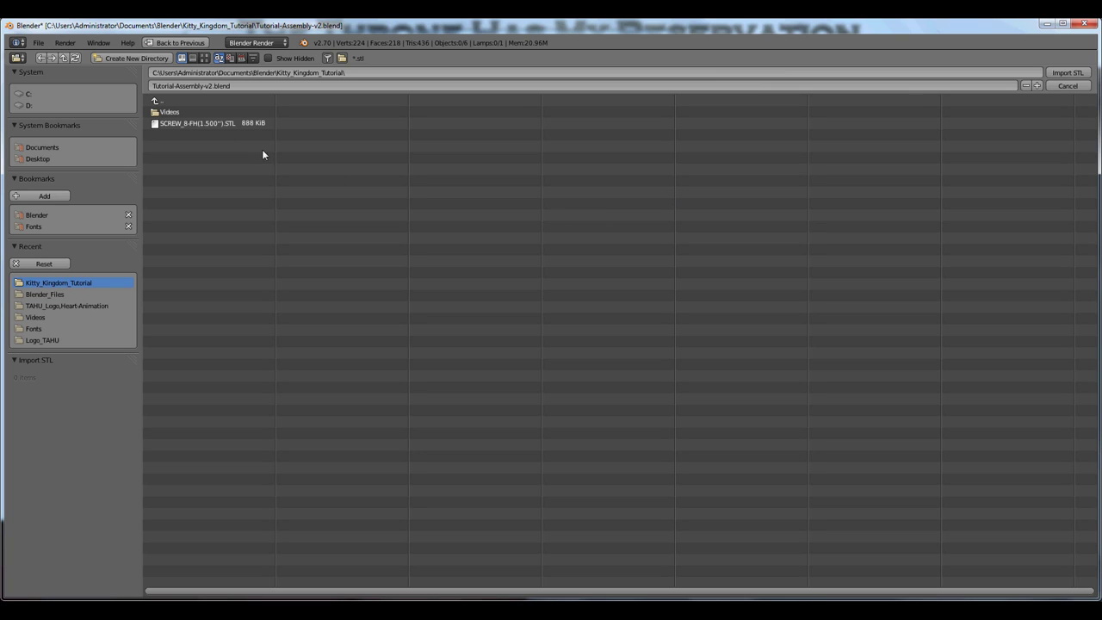
left_click(207, 125)
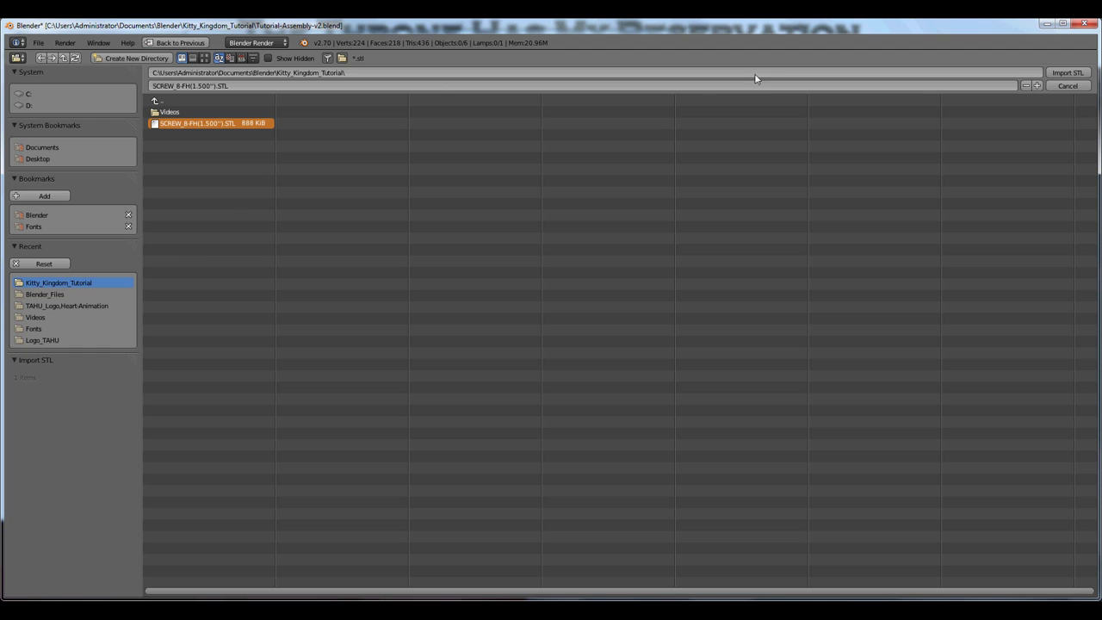
left_click(1068, 73)
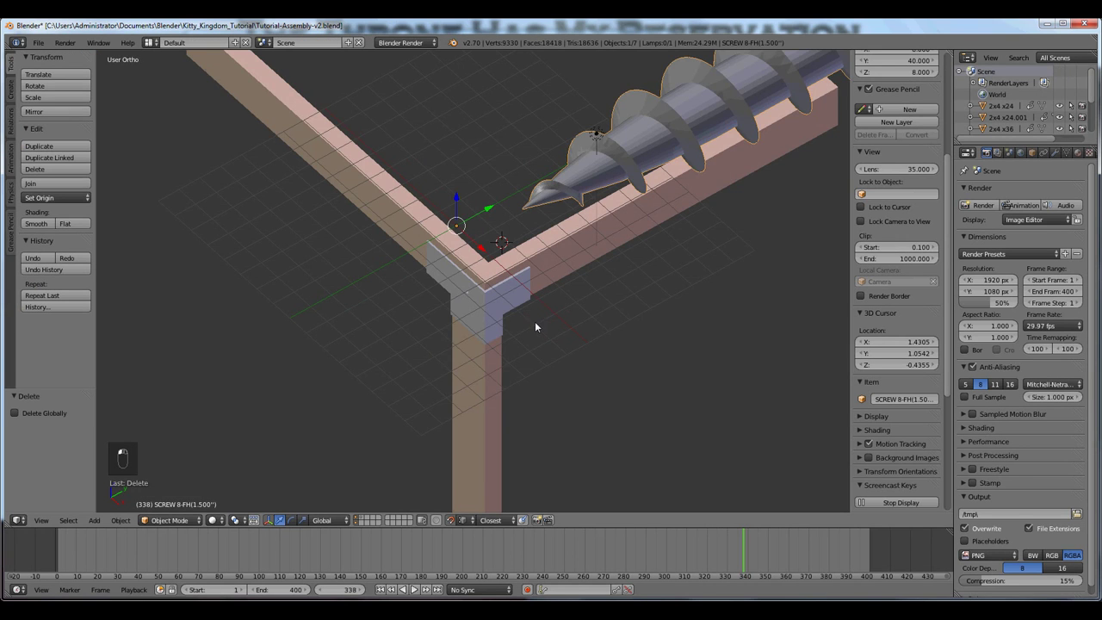
Add an Edge Split modifier with a 30° split angle to the imported screw and shade it smooth
scroll(559, 289, "down", 5)
middle_click_drag(597, 278, 508, 288)
scroll(499, 293, "up", 4)
scroll(491, 299, "up", 3)
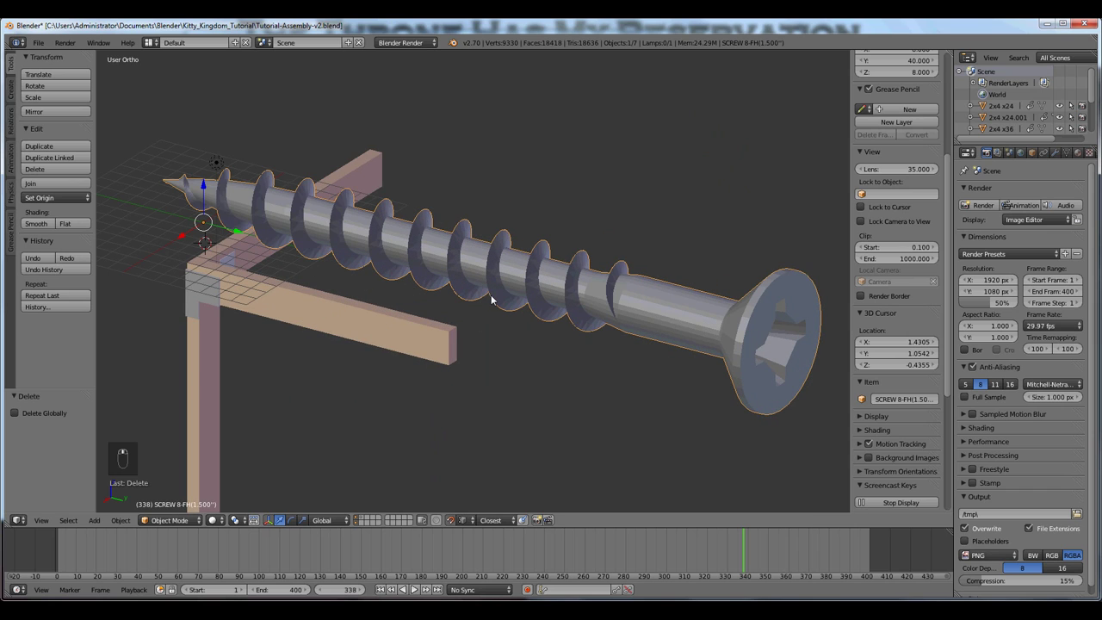
left_click(514, 149)
left_click(1055, 152)
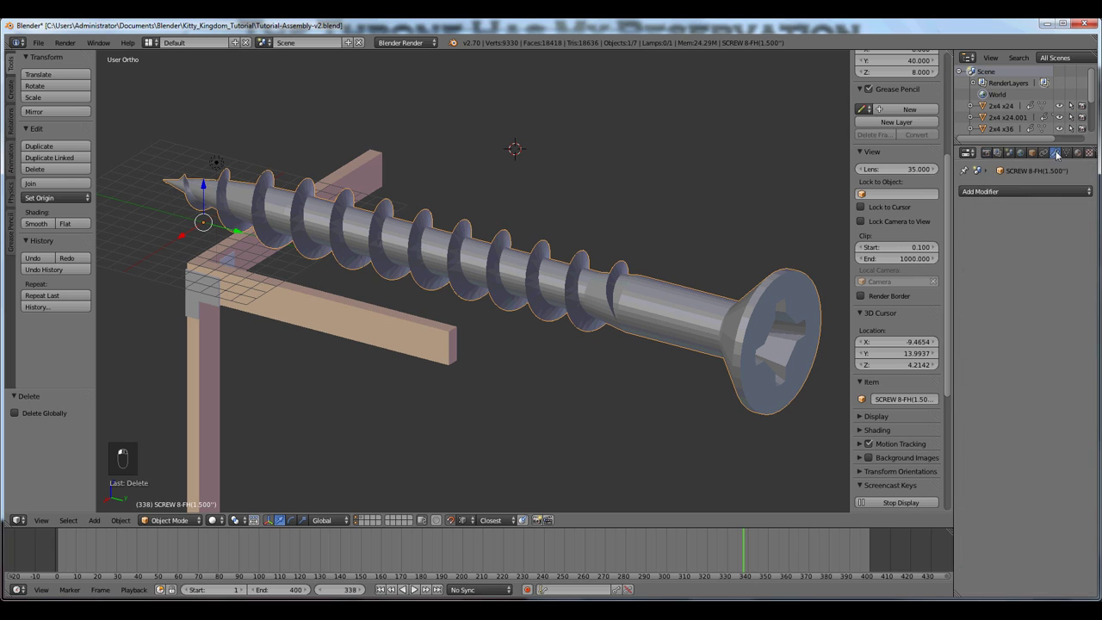
left_click(1005, 192)
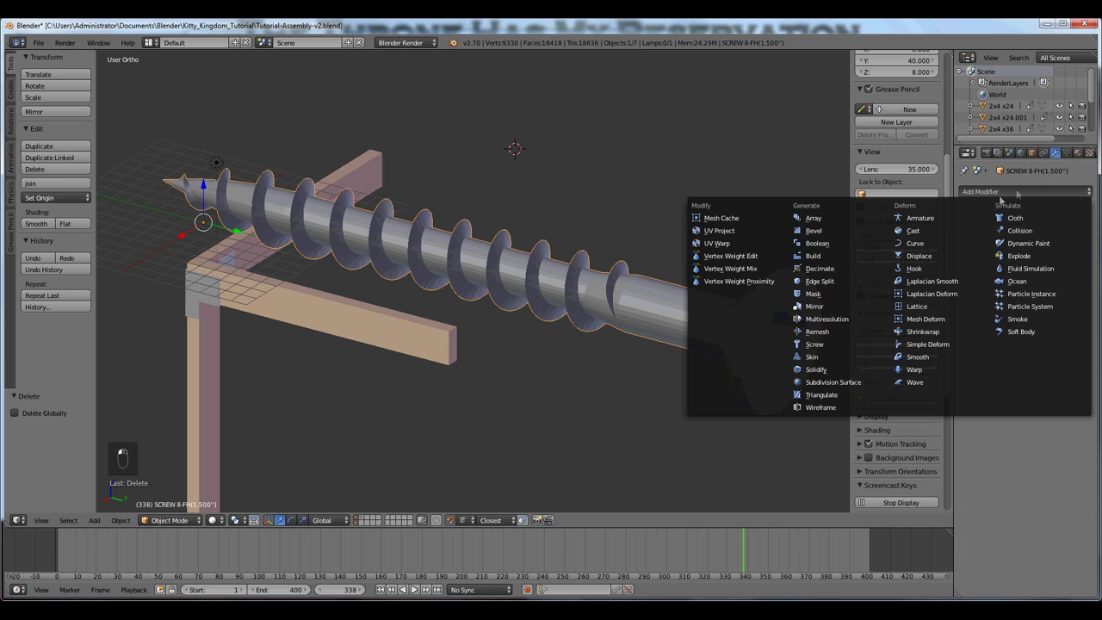
left_click(814, 282)
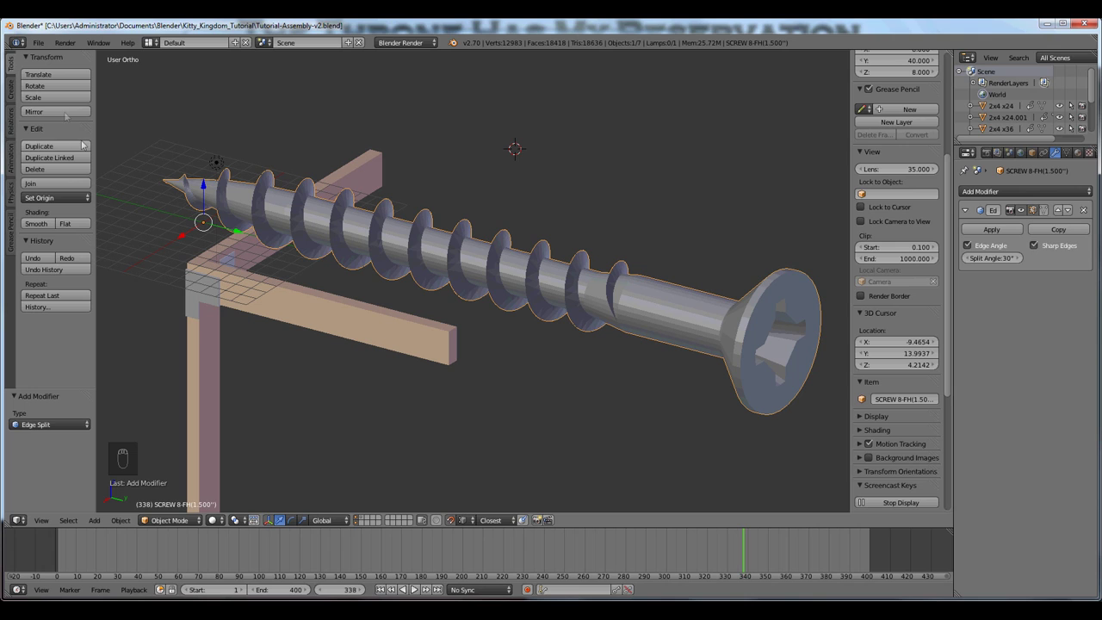
left_click(37, 226)
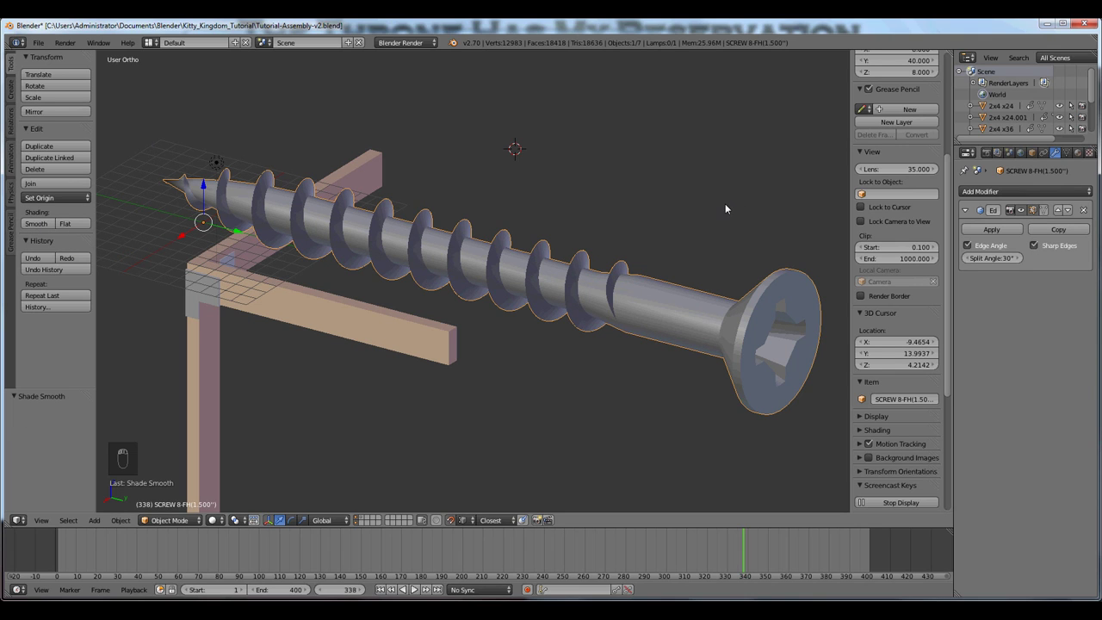
Hide the viewport's tool shelf and properties region, and rotate the screw by 180 degrees
key("n")
key("t")
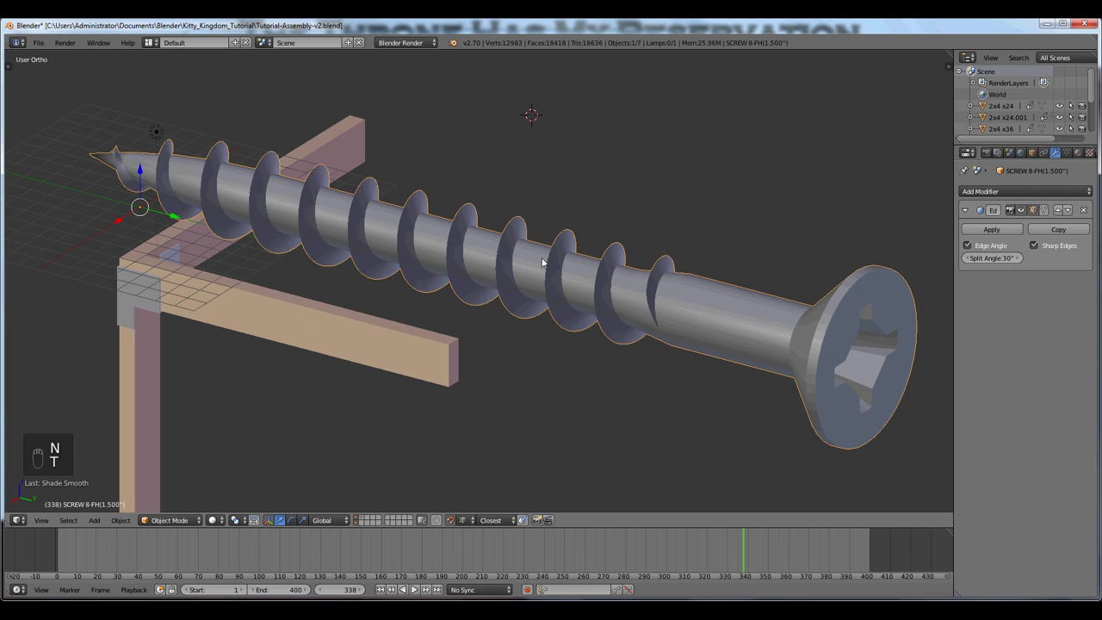
scroll(544, 274, "down", 3)
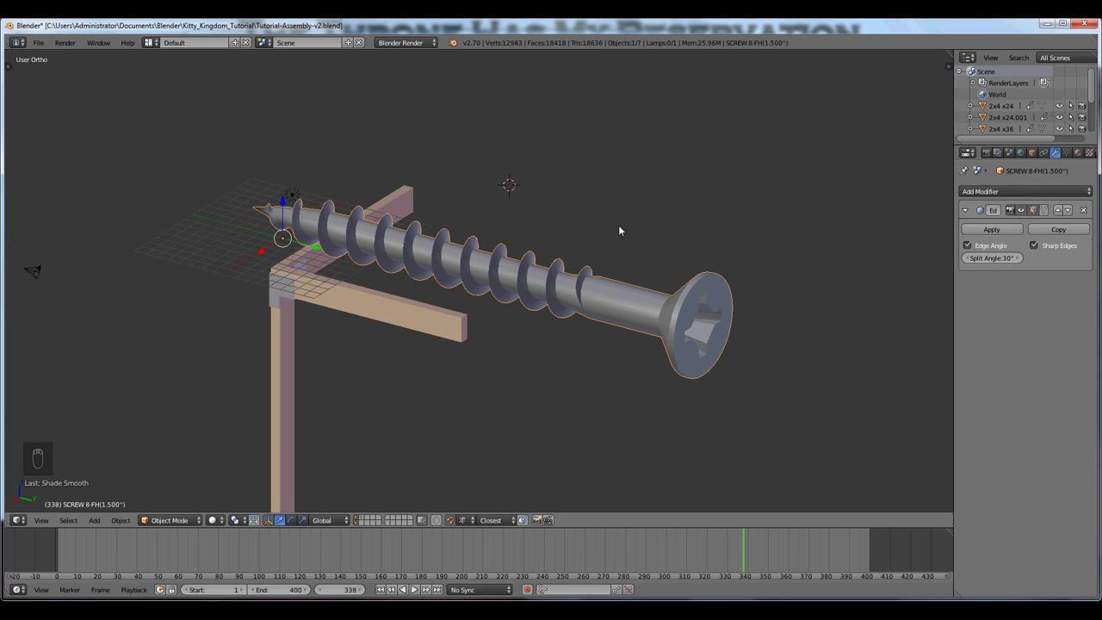
key("r")
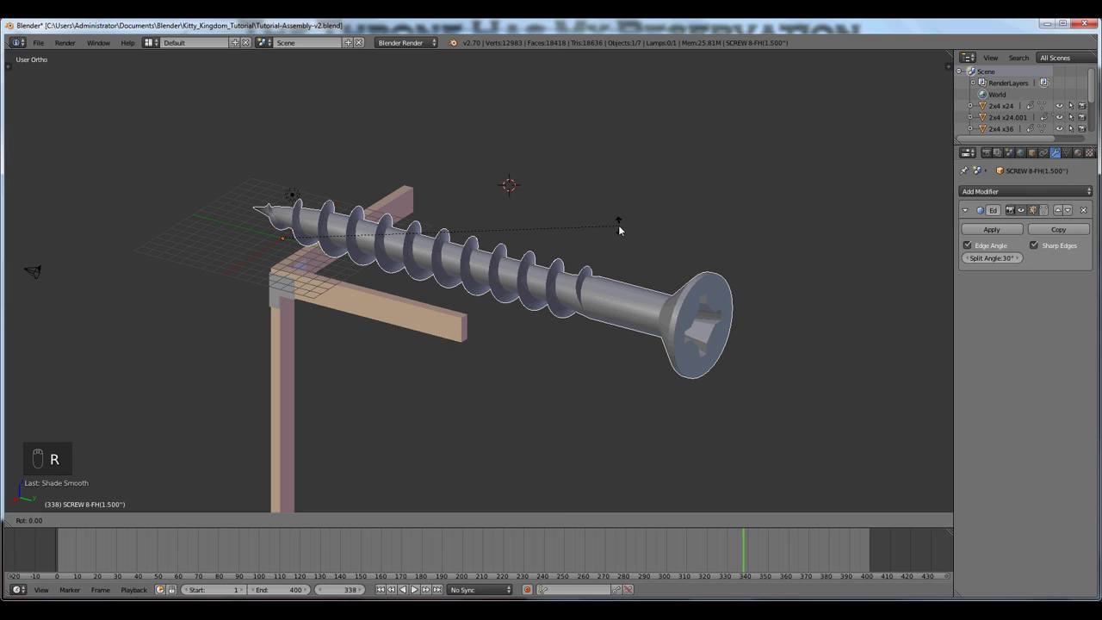
type("180")
key("Return")
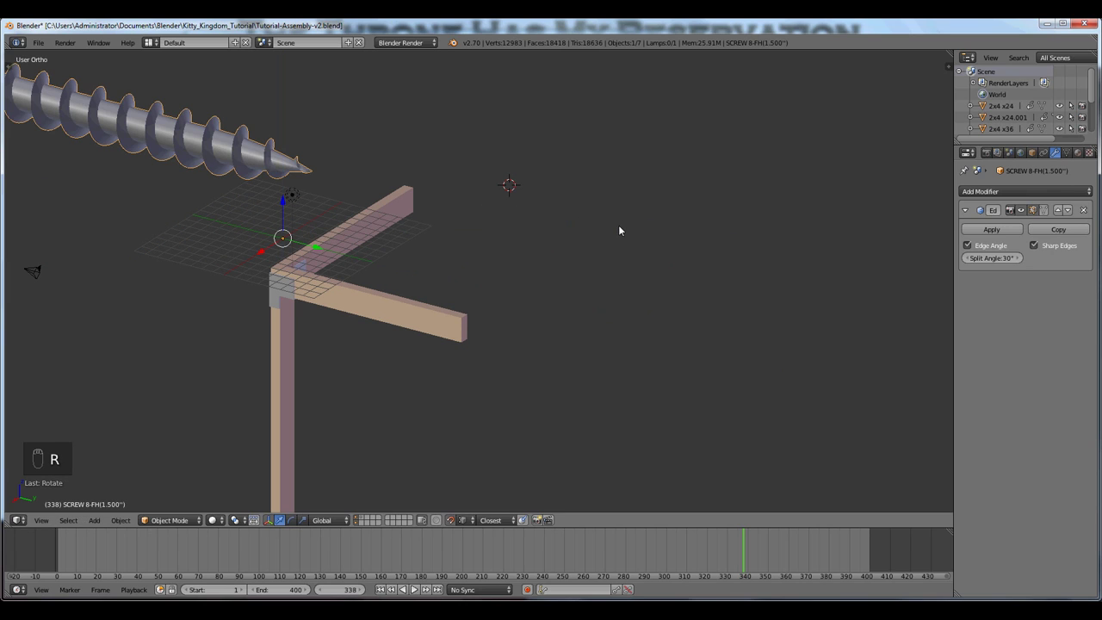
Scale the oversized screw down to a small fraction of its size and move it over the bracket's hole in front view
key("s")
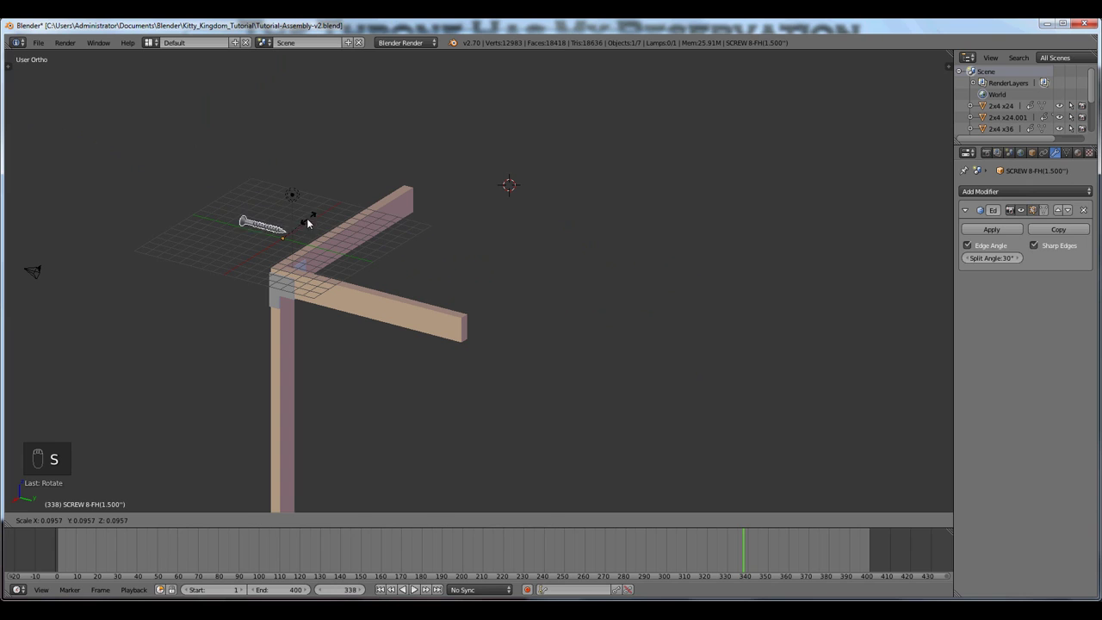
left_click(298, 225)
key("KP_1")
scroll(707, 280, "up", 5)
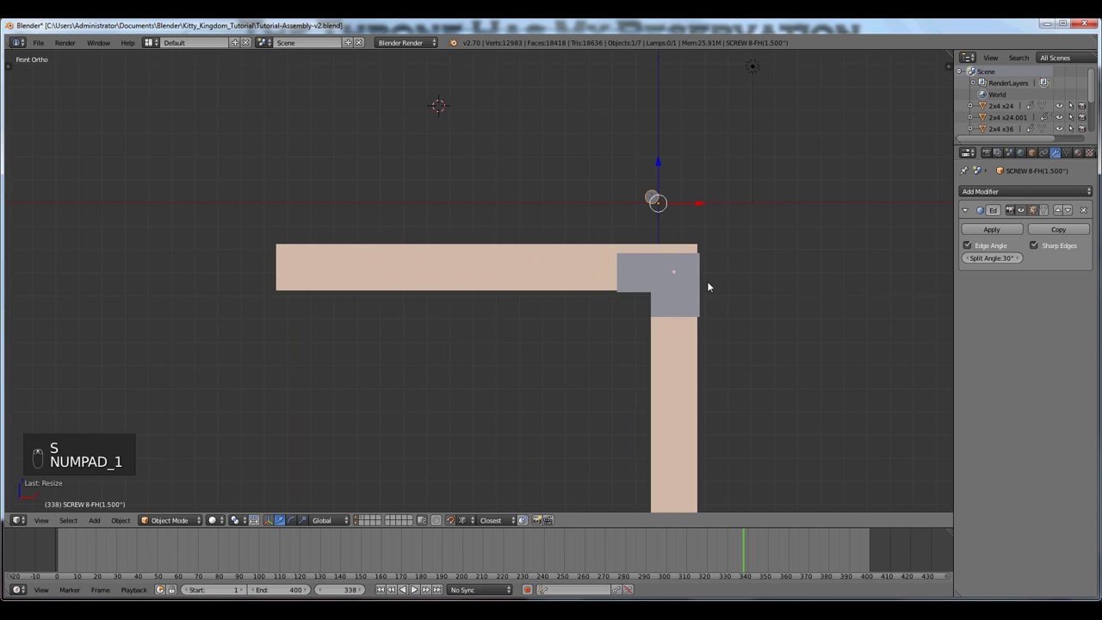
middle_click_drag(755, 286, 647, 278, "shift")
key("g")
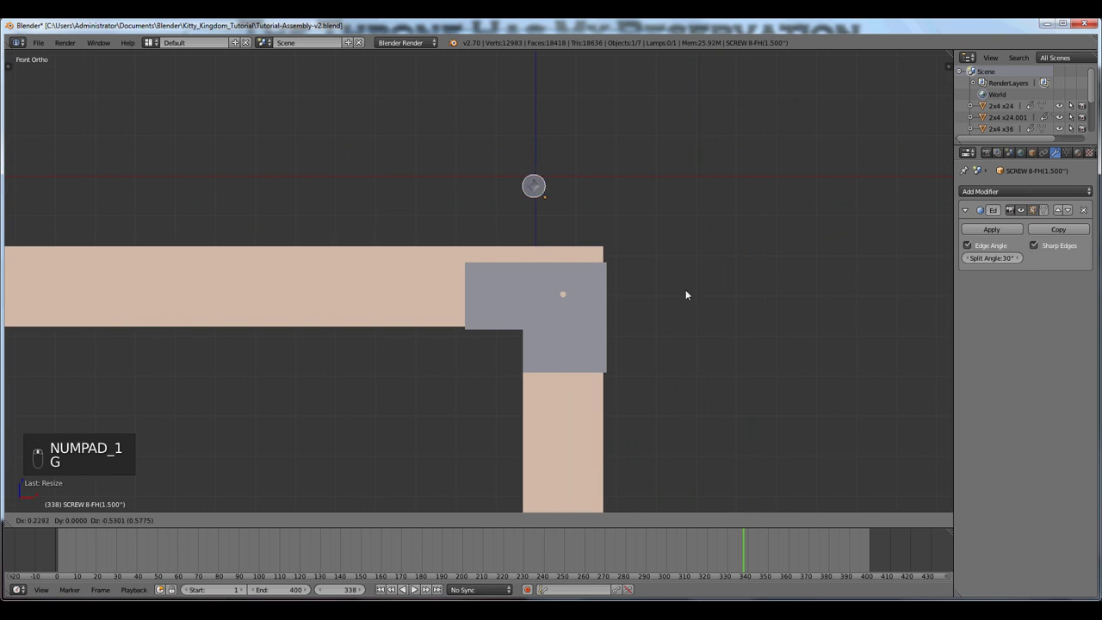
left_click(709, 384)
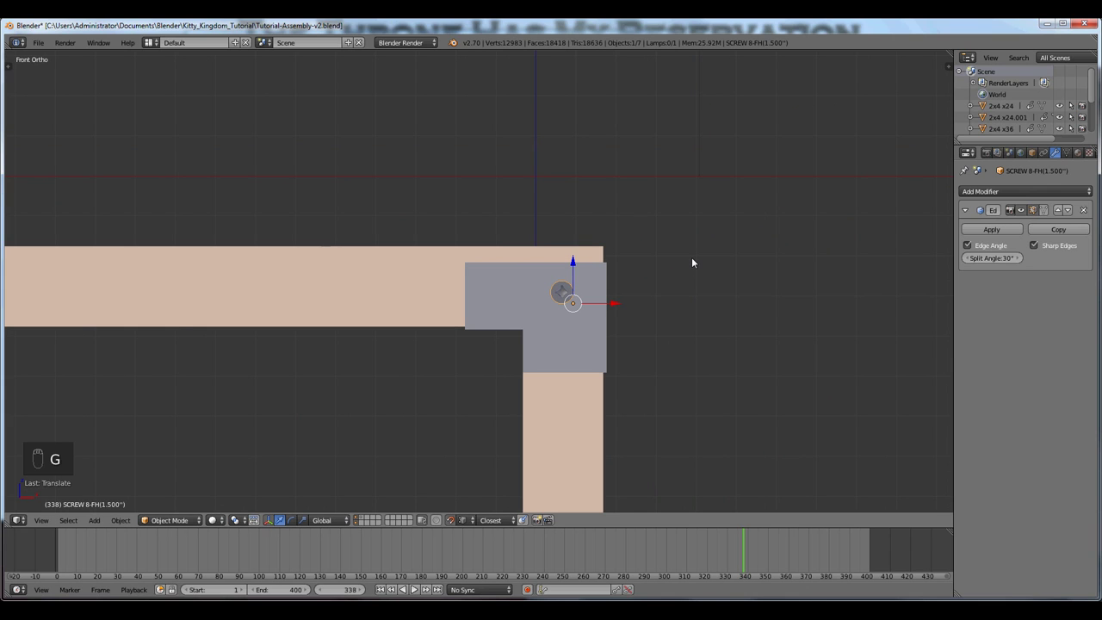
Turn snapping off and scale the screw down further to suit the hole in the bracket
key("shift+Tab")
scroll(669, 297, "up", 3)
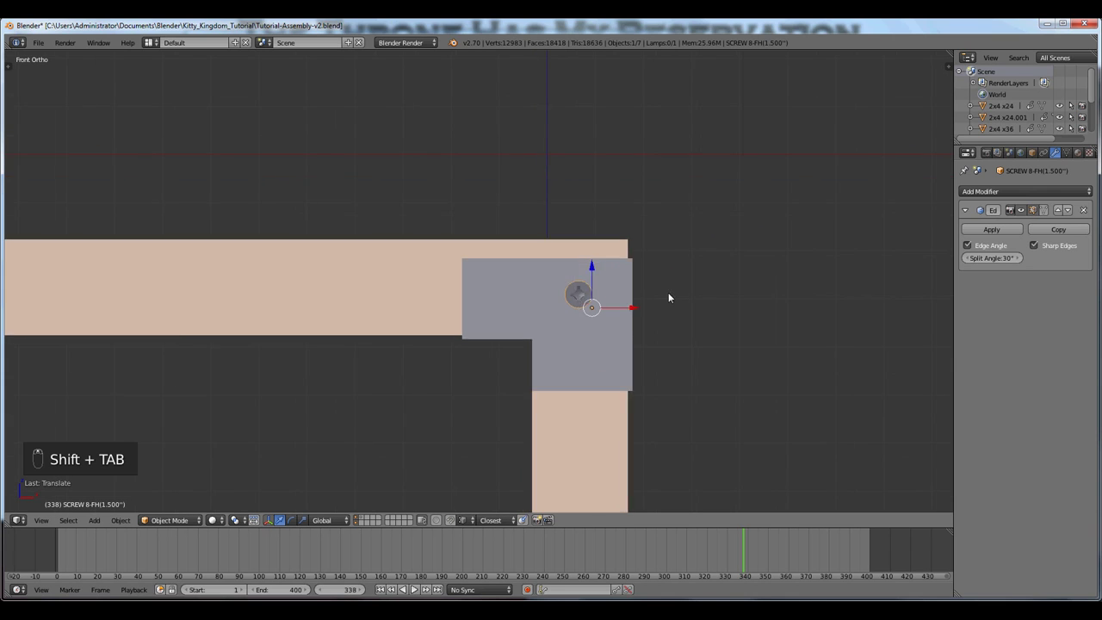
middle_click_drag(757, 305, 498, 316)
scroll(498, 316, "up", 6)
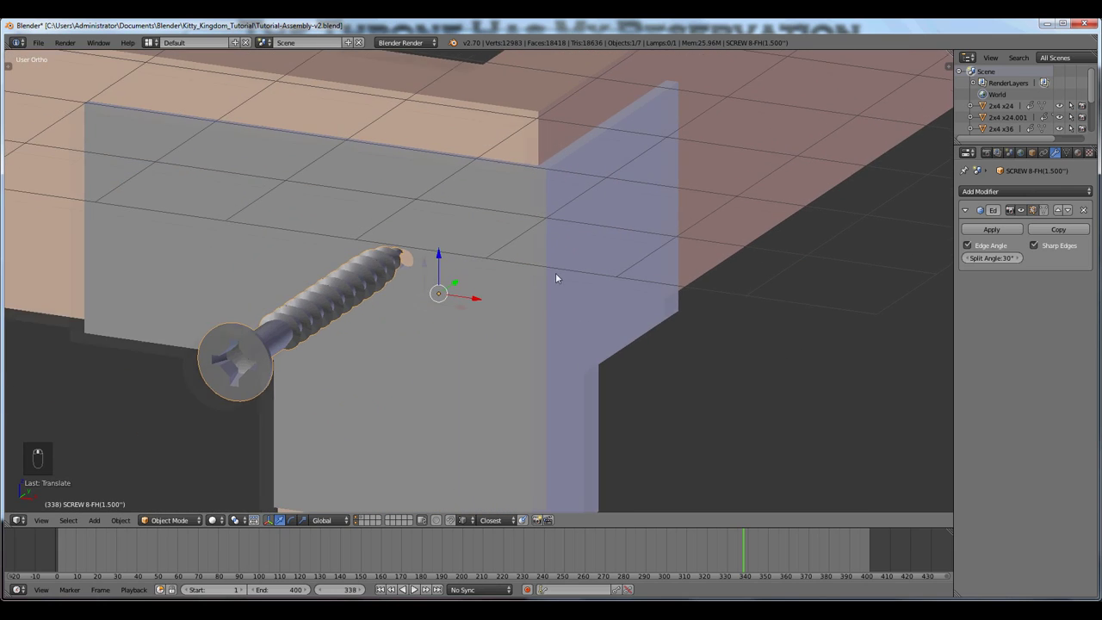
key("s")
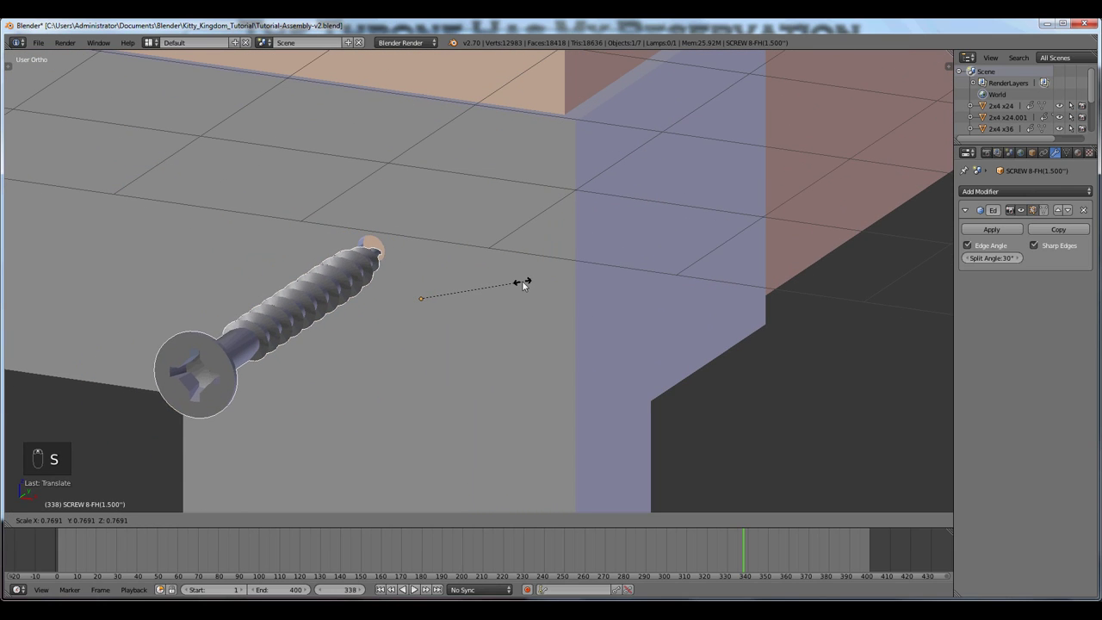
left_click(499, 287)
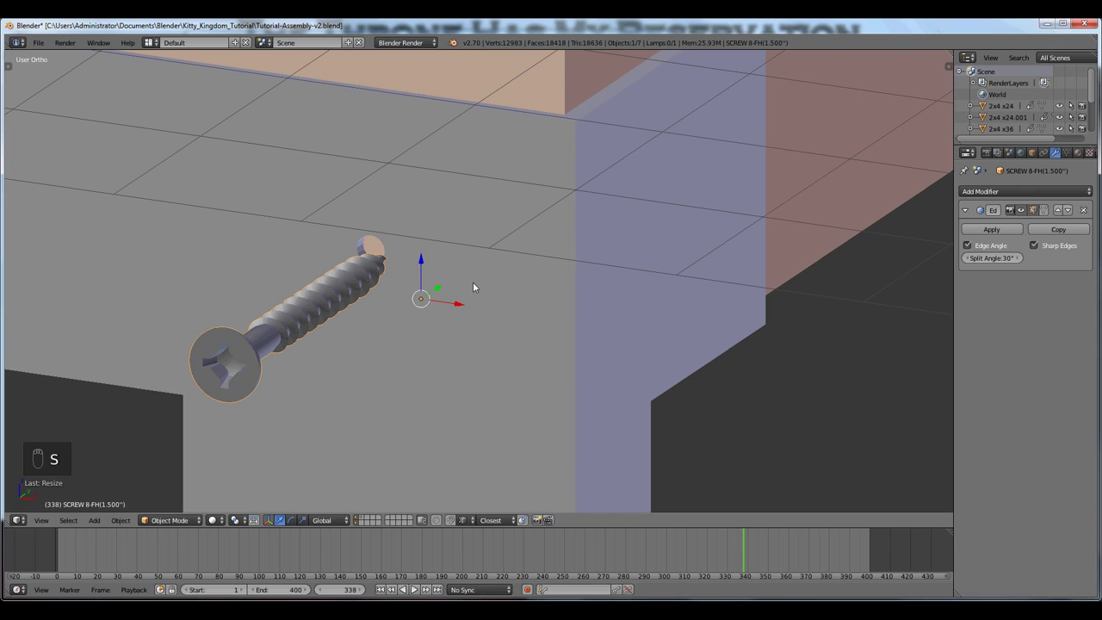
Switch to wireframe display in top view and move the screw so its threaded shaft passes through the bracket's hole
key("KP_7")
key("z")
scroll(356, 478, "down", 2)
scroll(509, 461, "down", 2)
scroll(510, 396, "up", 6)
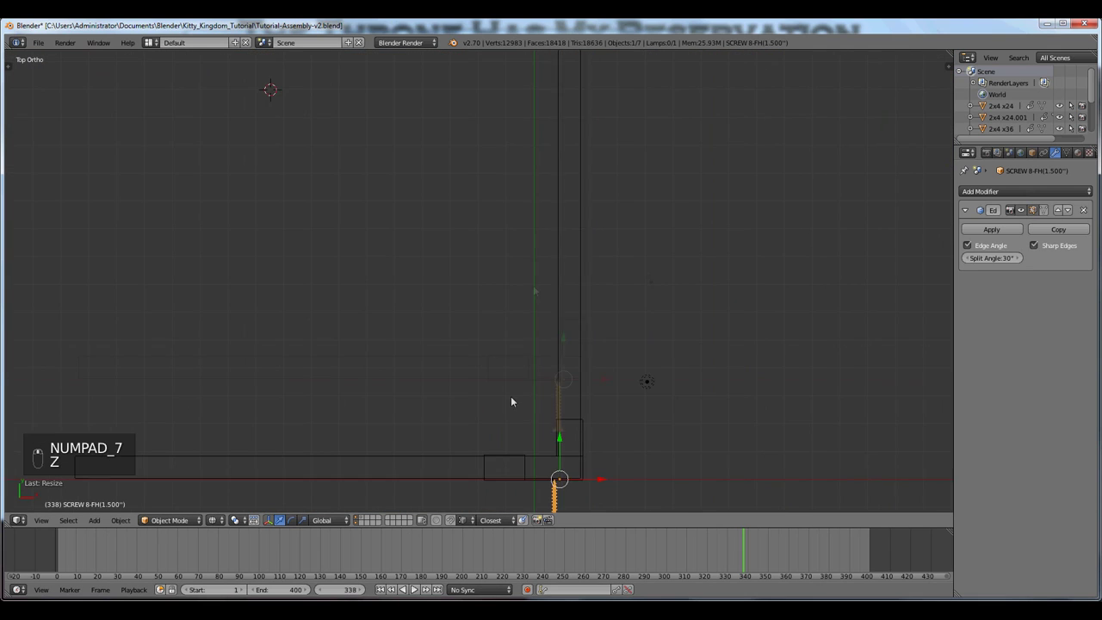
middle_click_drag(706, 353, 572, 349, "shift")
scroll(571, 348, "up", 3)
key("g")
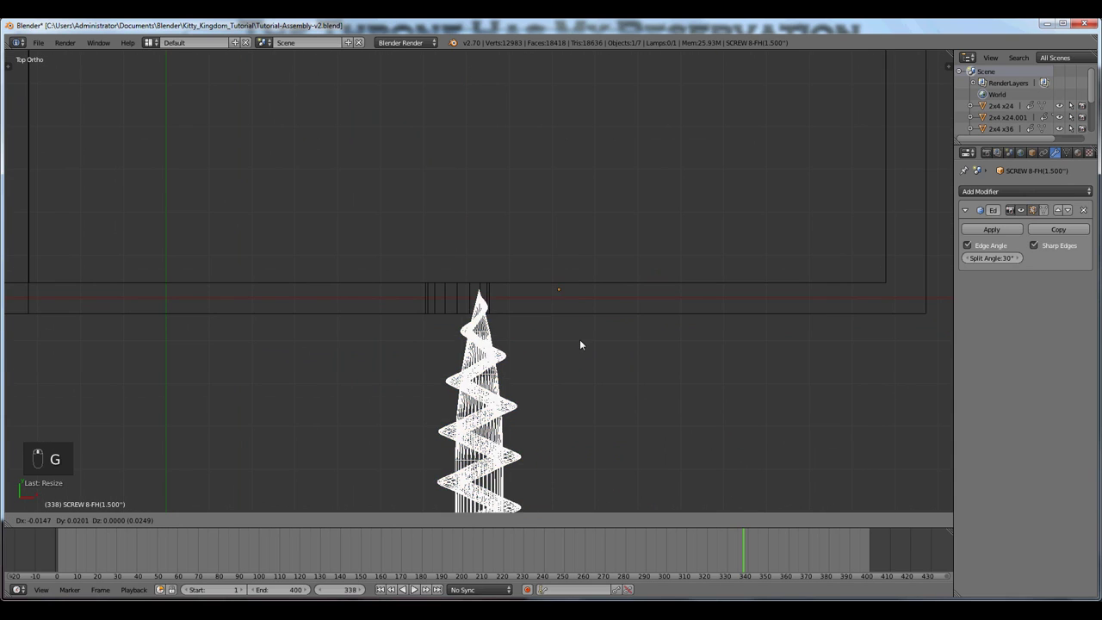
left_click(556, 189)
Scale the screw down further in top view and move its threaded shaft back over the bracket's hole
scroll(529, 305, "up", 4)
key("s")
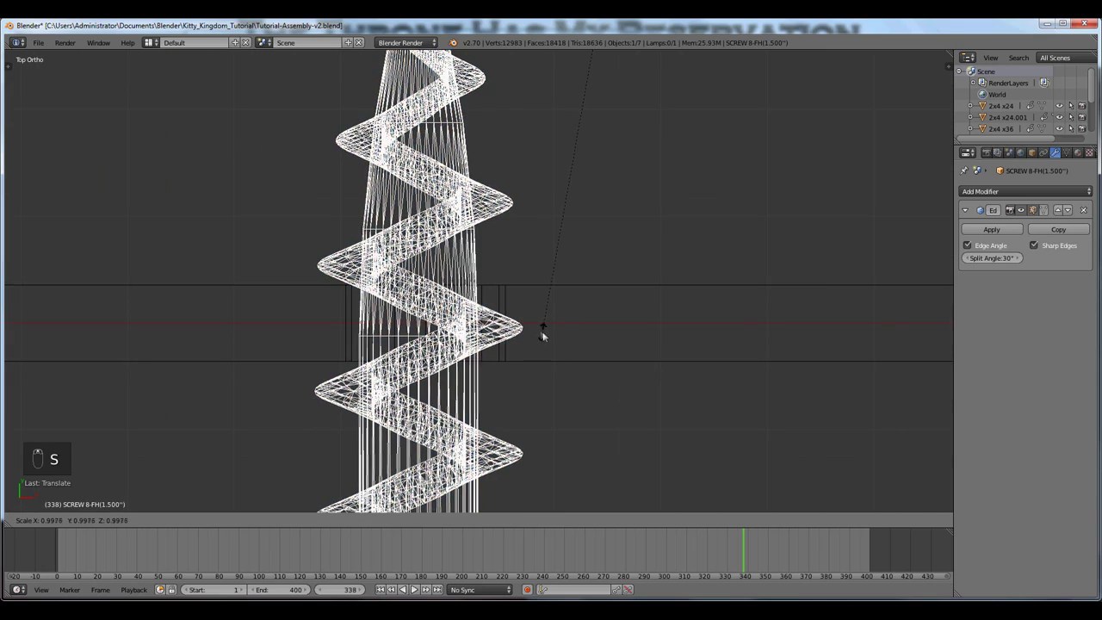
left_click(568, 255)
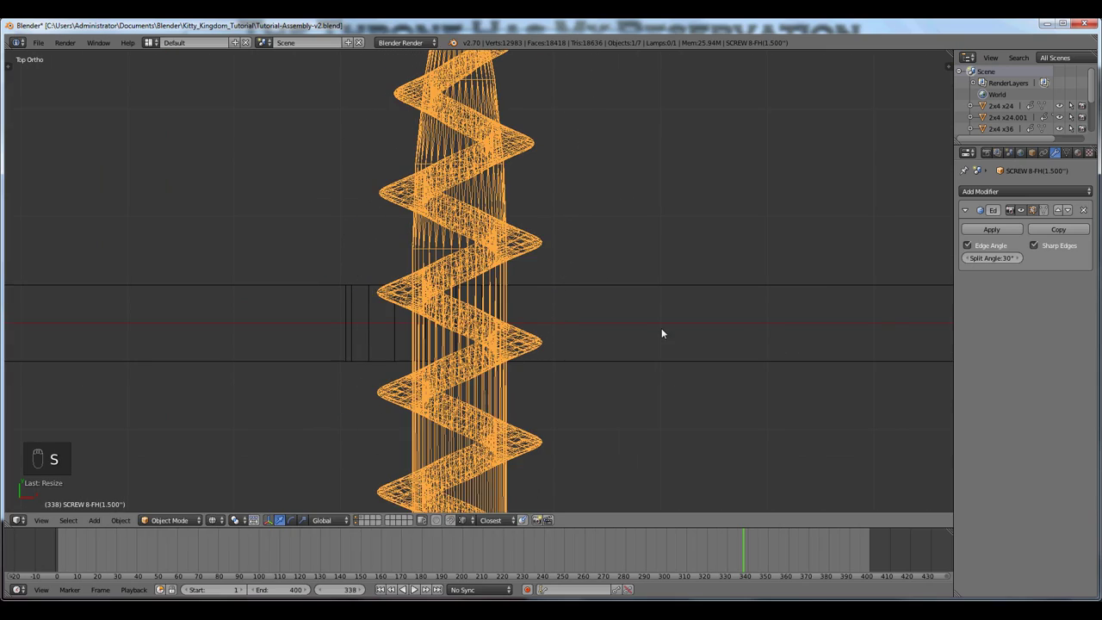
key("g")
left_click(627, 329)
left_click(662, 370)
key("g")
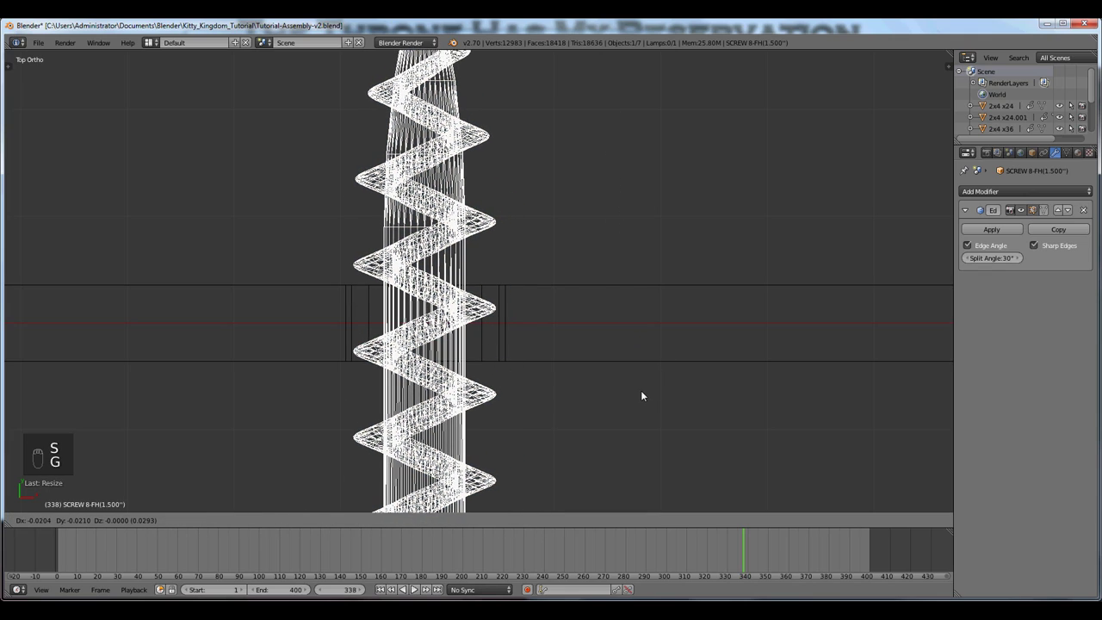
left_click(640, 391)
Fine-tune the screw's scale in small reductions and recentre its shaft within the hole's outline
key("s")
left_click(660, 416)
key("s")
left_click(666, 413)
key("s")
left_click(630, 389)
key("g")
left_click(632, 389)
Return to solid display and adjust the screw's placement in the bracket's hole from an angled view
scroll(561, 311, "down", 6)
key("z")
mouse_move(553, 311)
middle_mouse_down()
mouse_move(491, 288)
mouse_move(511, 278)
mouse_move(513, 244)
mouse_move(497, 364)
mouse_move(577, 325)
middle_mouse_up()
scroll(513, 244, "up", 2)
key("g")
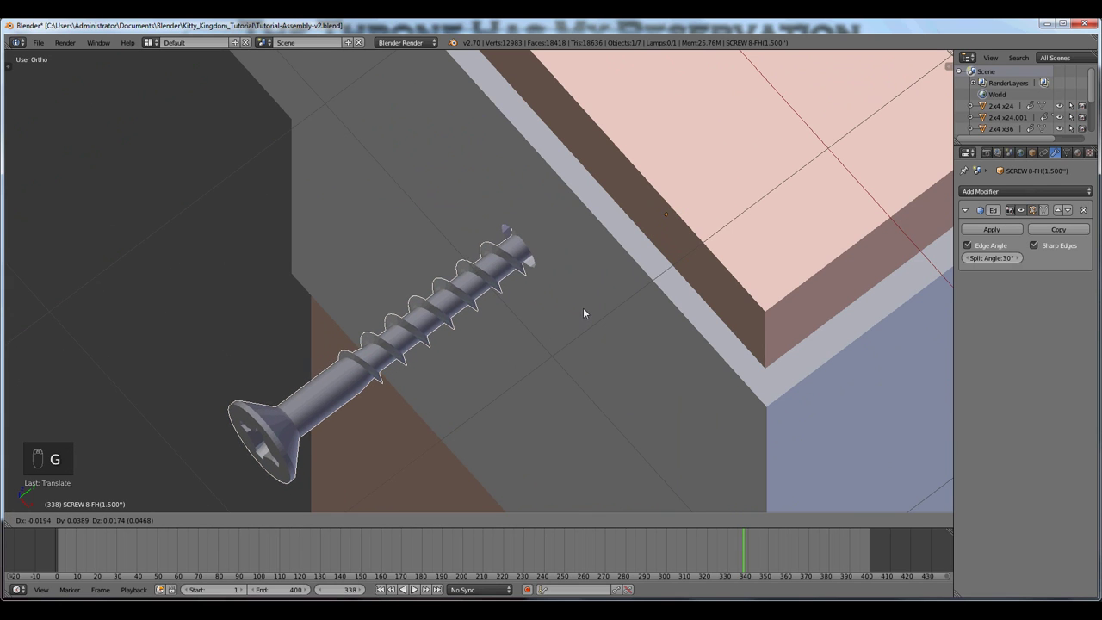
left_click(590, 307)
scroll(588, 306, "down", 3)
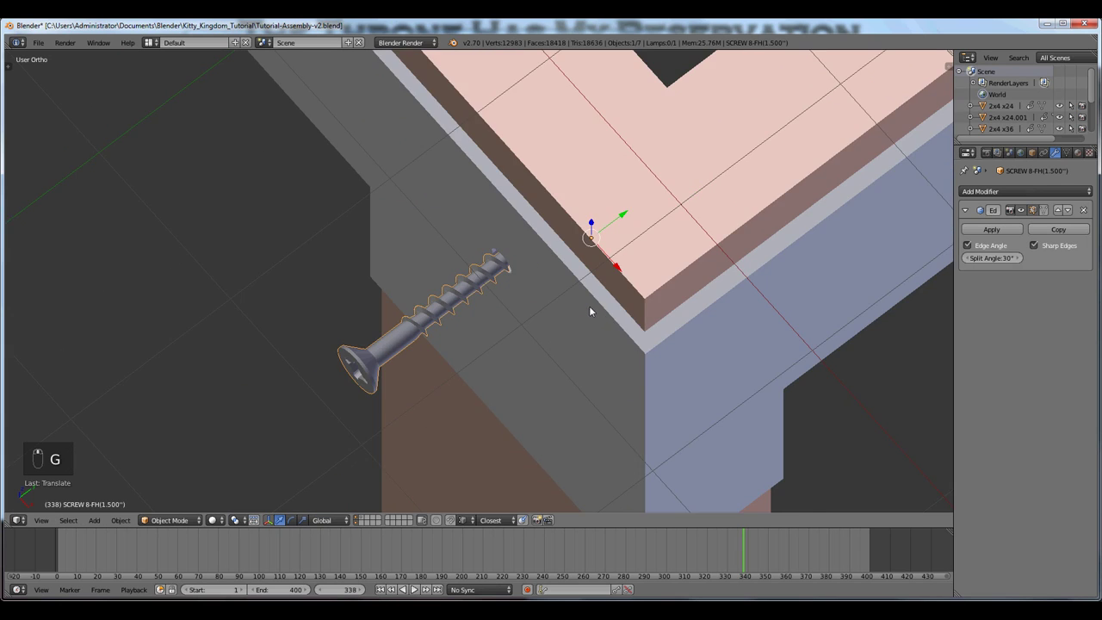
middle_click_drag(604, 290, 615, 337)
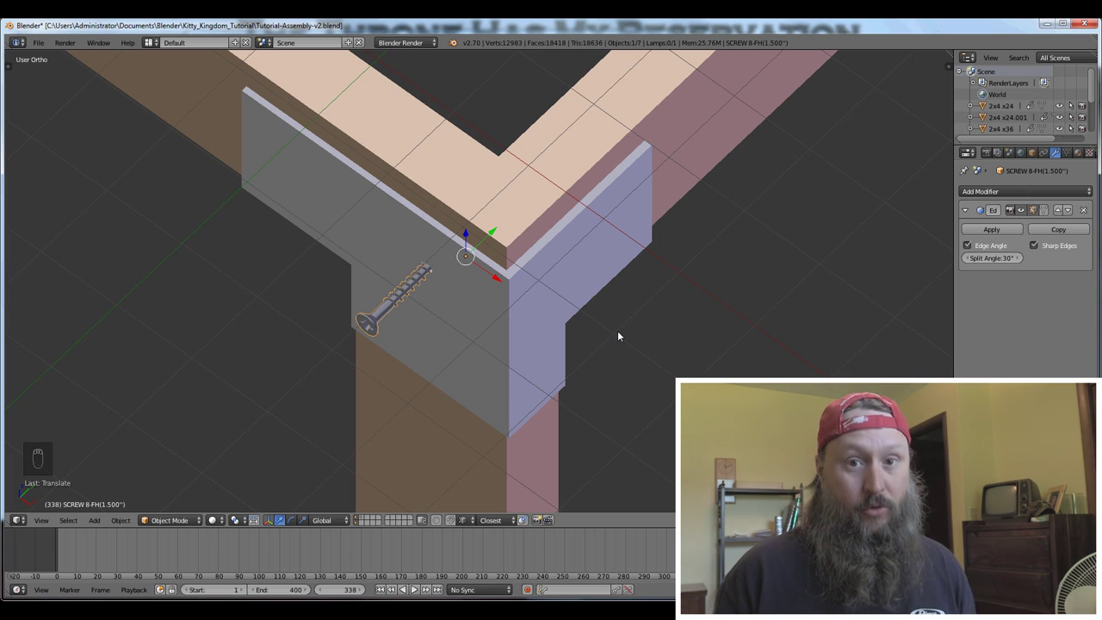
Show the screw's transform properties and apply its rotation and scale
key("n")
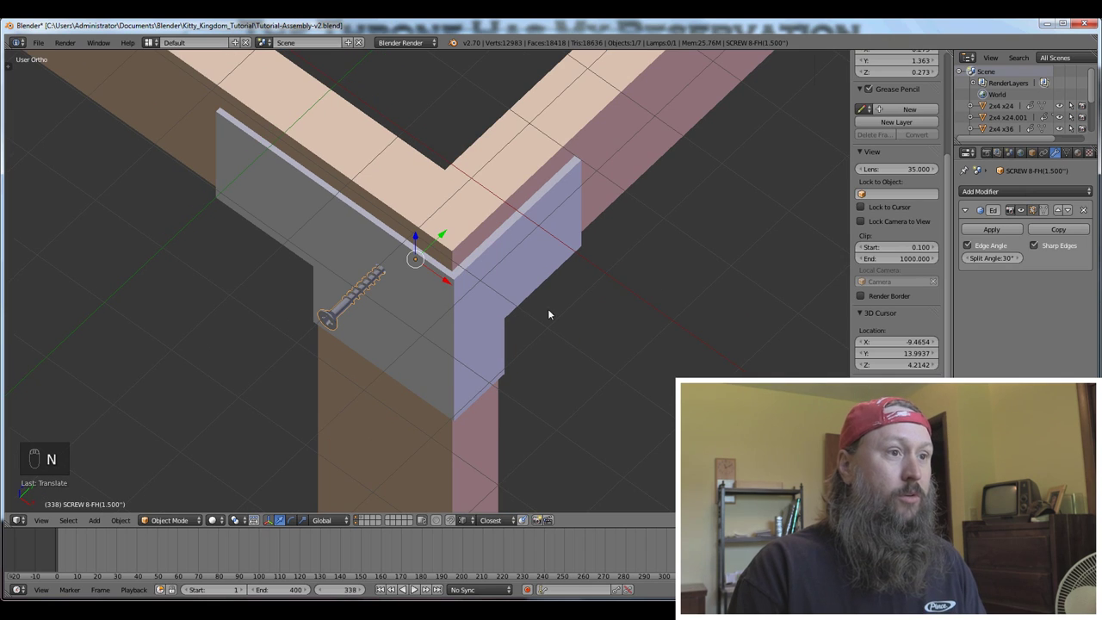
scroll(892, 290, "up", 6)
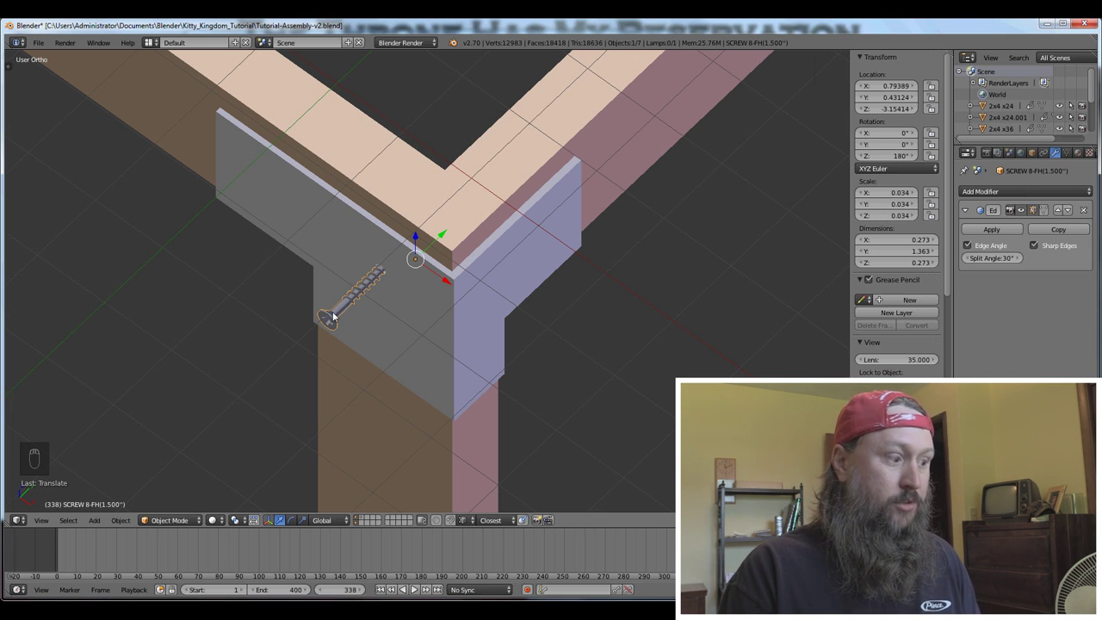
key("ctrl+a")
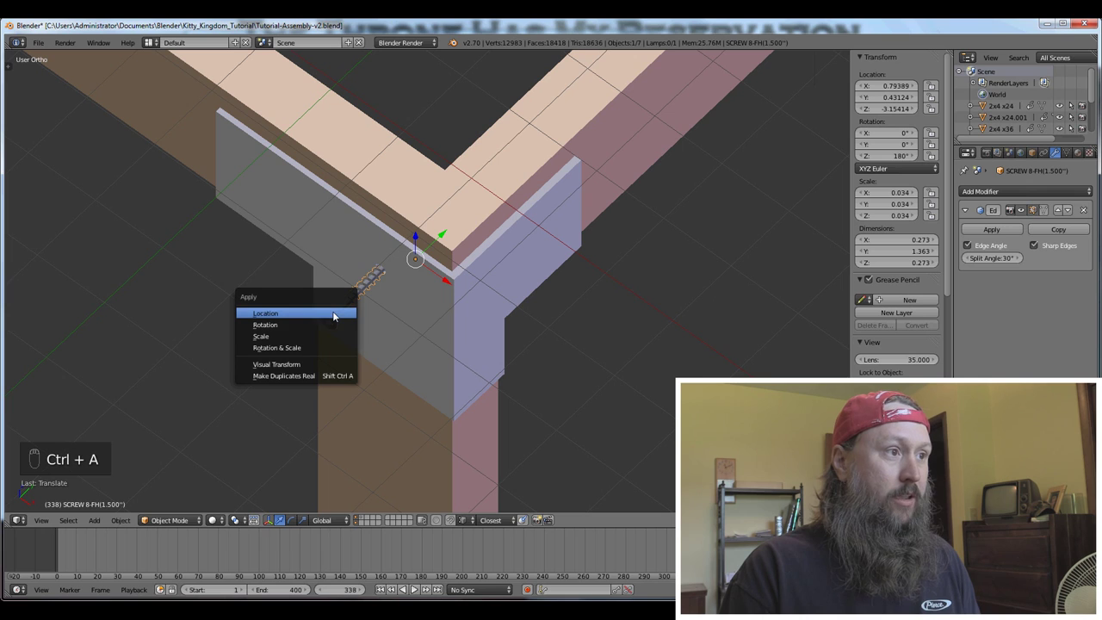
left_click(267, 348)
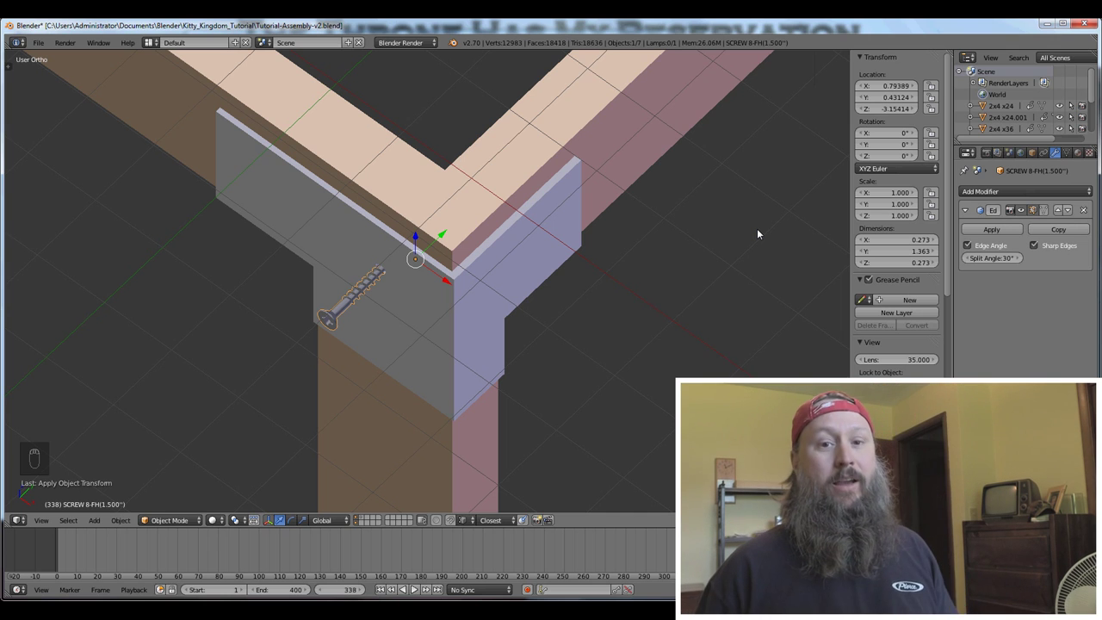
Move the screw out of the bracket's hole so that it lies completely clear of the frame
scroll(494, 317, "up", 2)
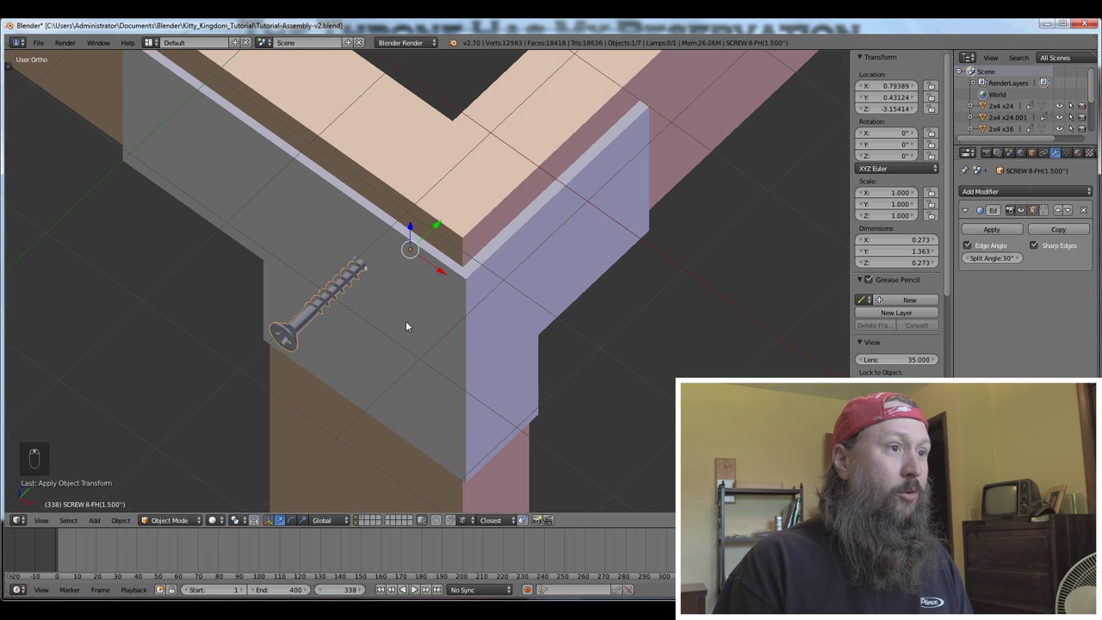
middle_click_drag(428, 327, 500, 334)
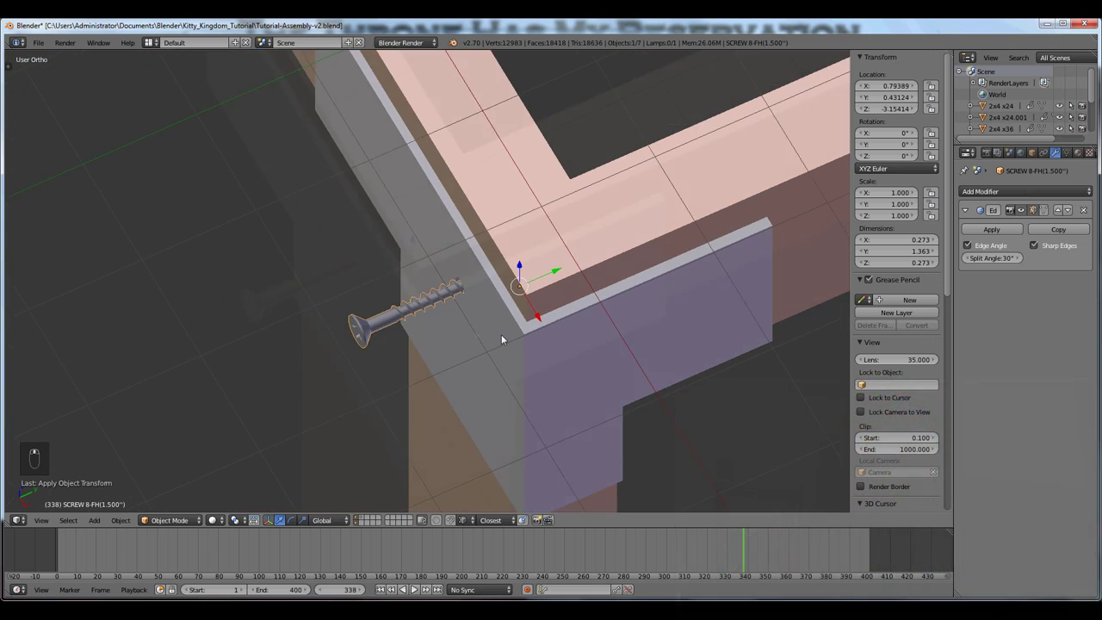
scroll(499, 335, "up", 1)
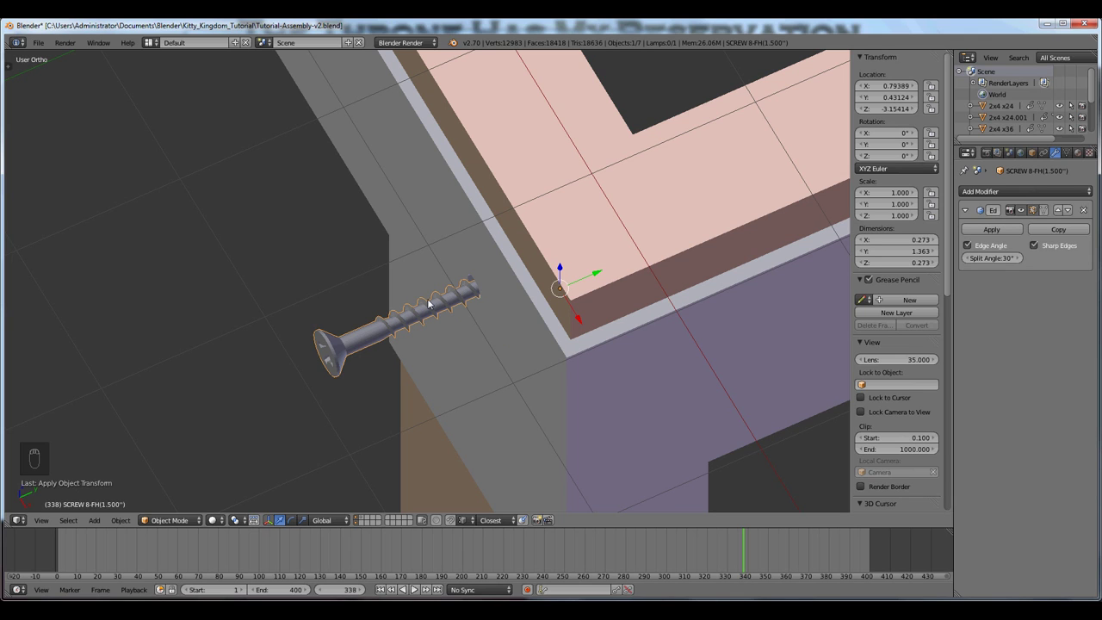
key("g")
left_click(254, 336)
left_click(172, 295)
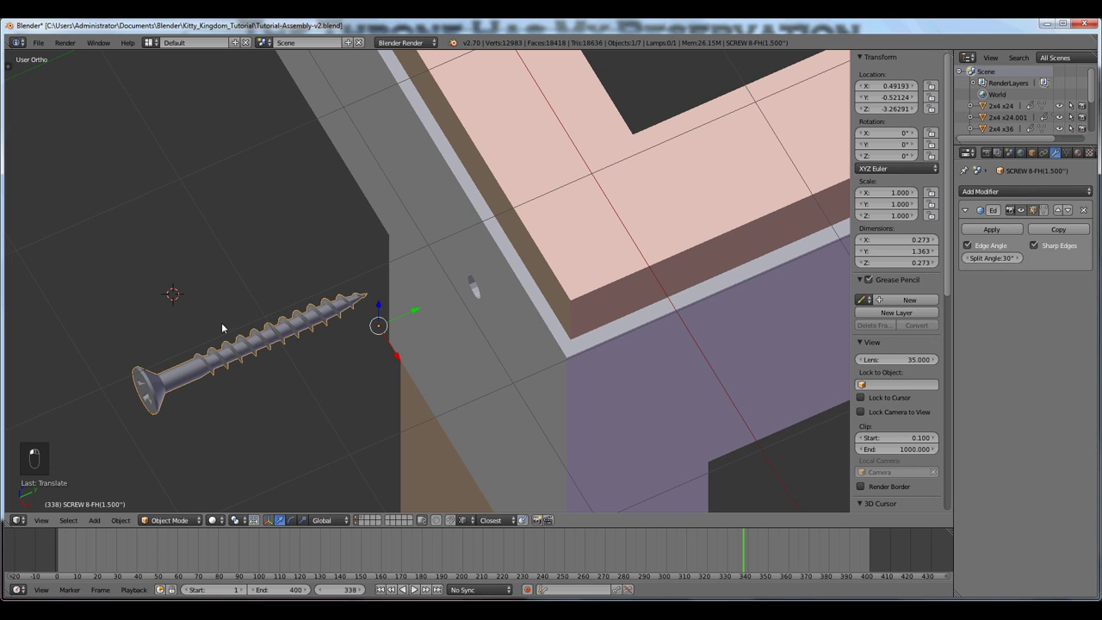
middle_click_drag(261, 344, 282, 339)
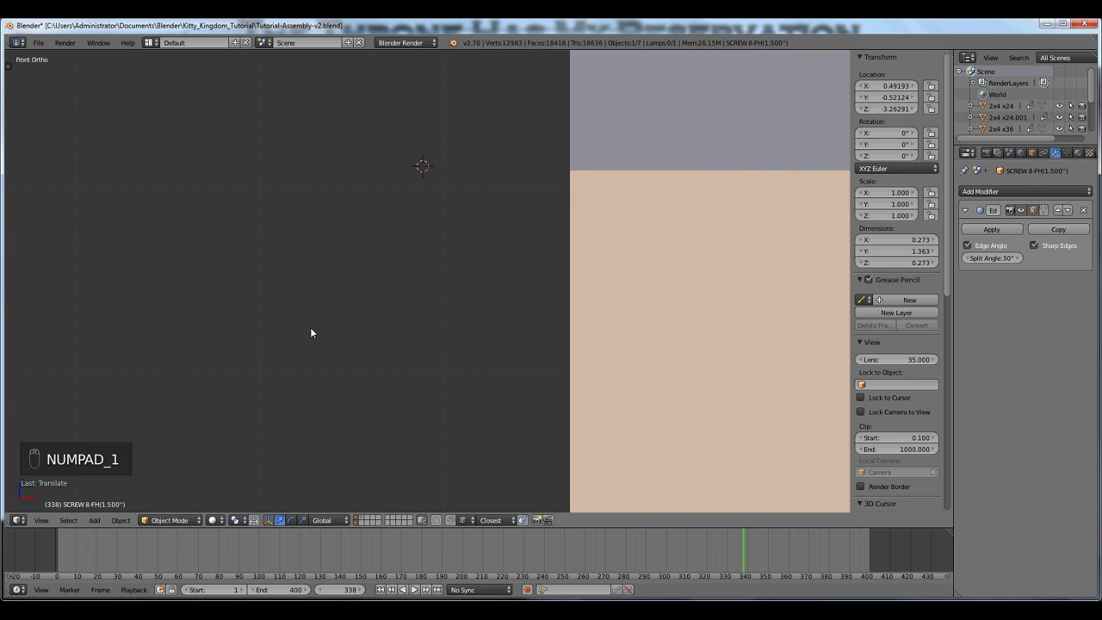
Enter Edit Mode on the screw in right view and deselect its whole mesh
scroll(386, 211, "down", 4)
middle_click_drag(385, 211, 367, 350, "shift")
key("KP_3")
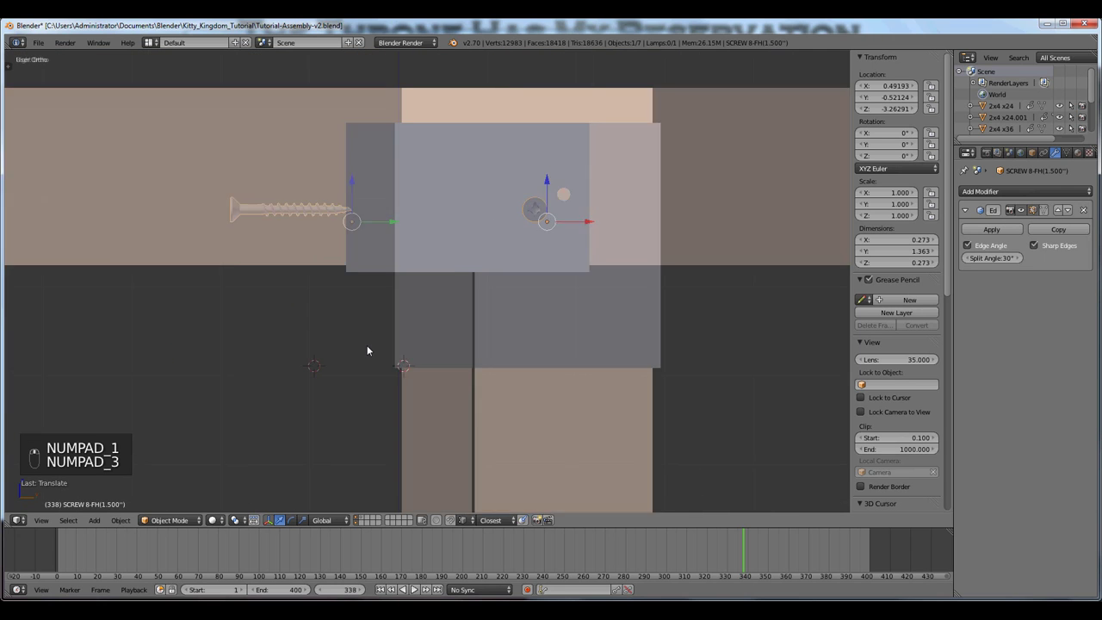
middle_click_drag(321, 267, 451, 358, "shift")
scroll(449, 325, "up", 5)
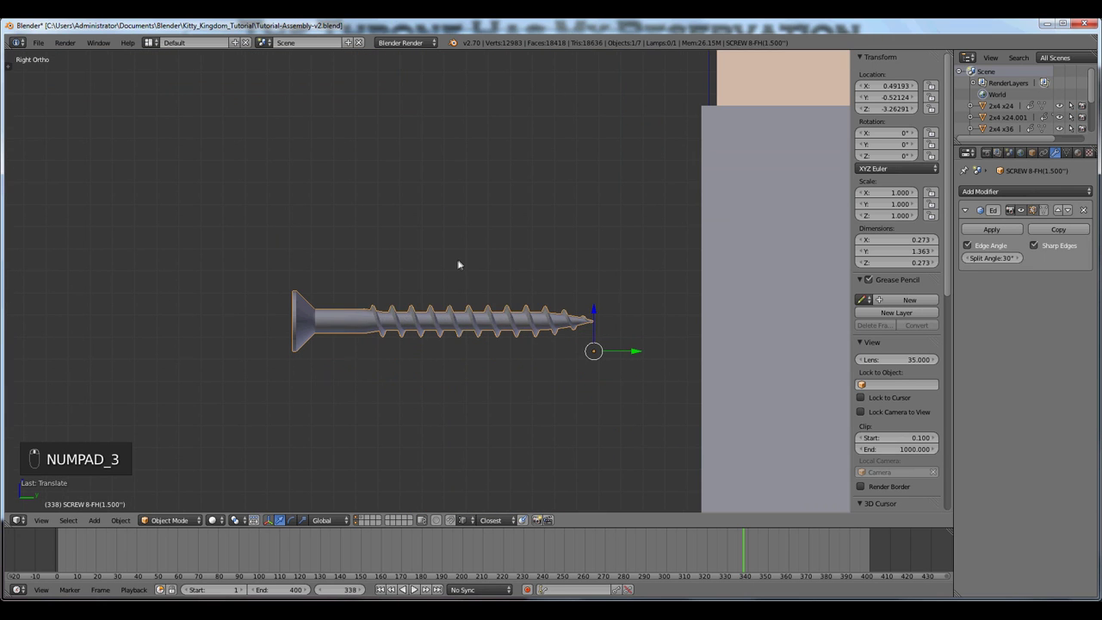
key("Tab")
scroll(474, 285, "up", 2)
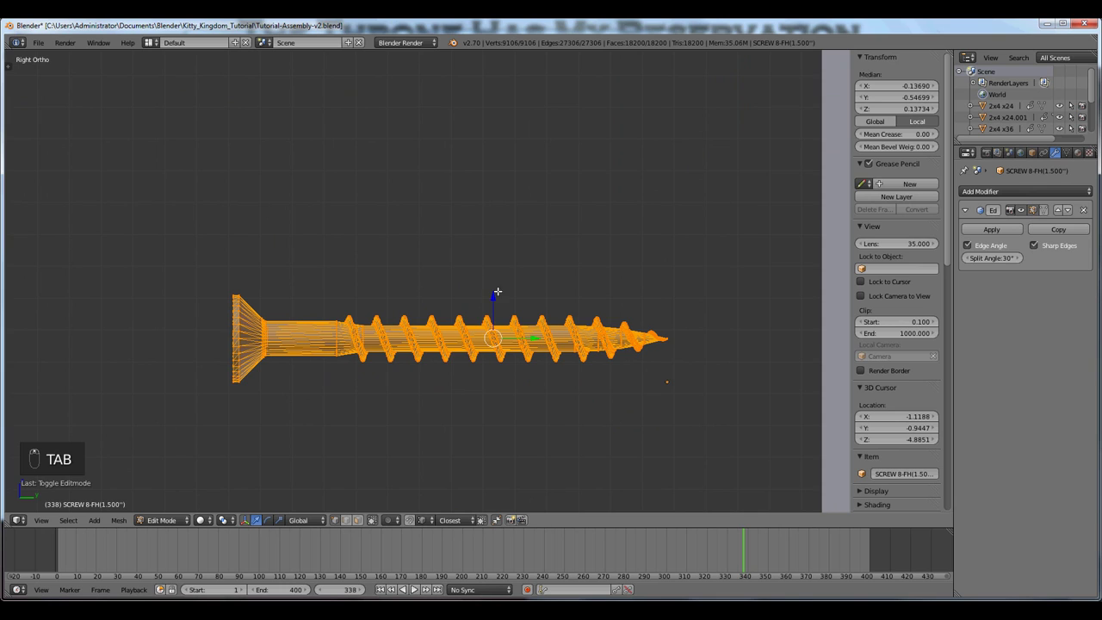
middle_click_drag(494, 295, 516, 243, "shift")
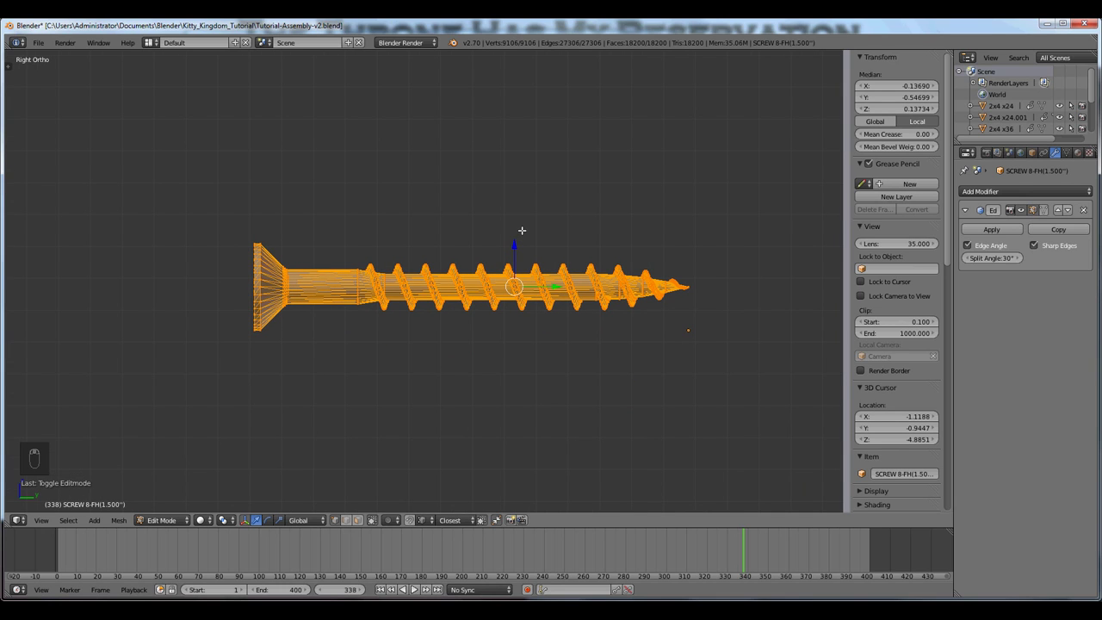
key("a")
scroll(419, 284, "up", 3)
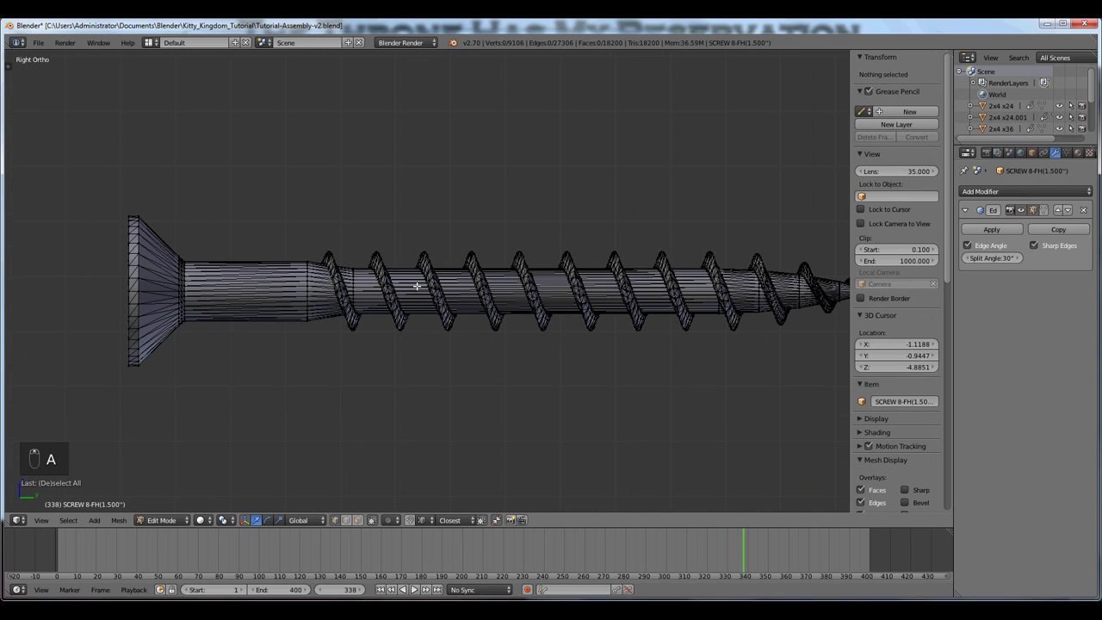
scroll(569, 253, "down", 3)
middle_click_drag(573, 251, 526, 236)
scroll(516, 249, "up", 4)
scroll(372, 277, "up", 3)
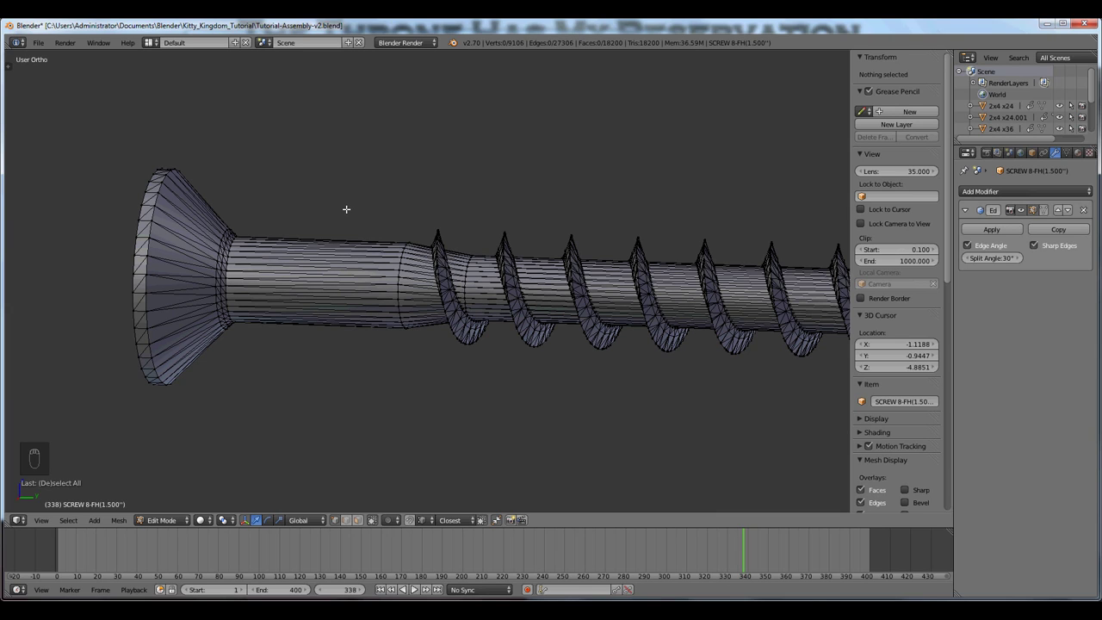
right_click(150, 229)
scroll(160, 241, "up", 2)
middle_click_drag(155, 247, 454, 254, "shift")
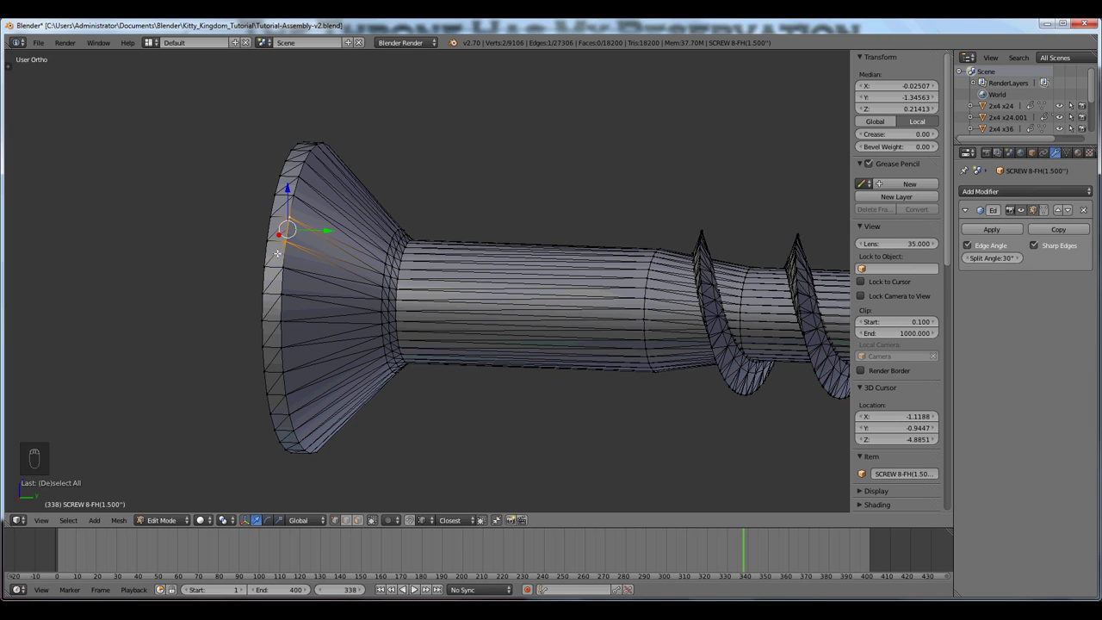
key("a")
In right view with wireframe display, box-select the ring of vertices where the head's rim meets its cone
key("KP_1")
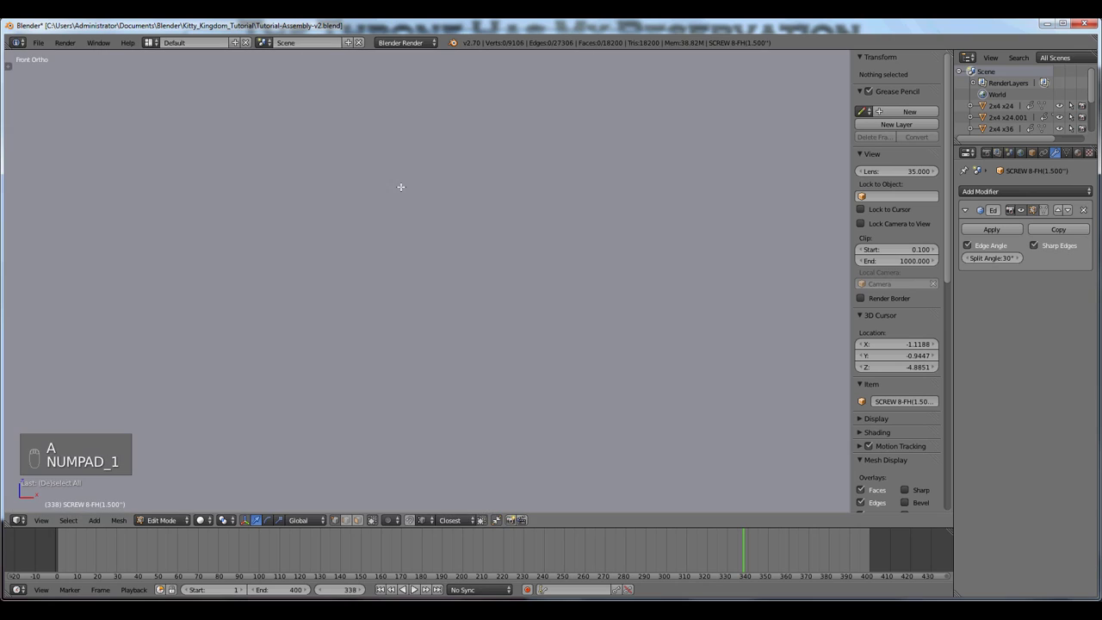
key("KP_3")
middle_click_drag(463, 173, 324, 323, "shift")
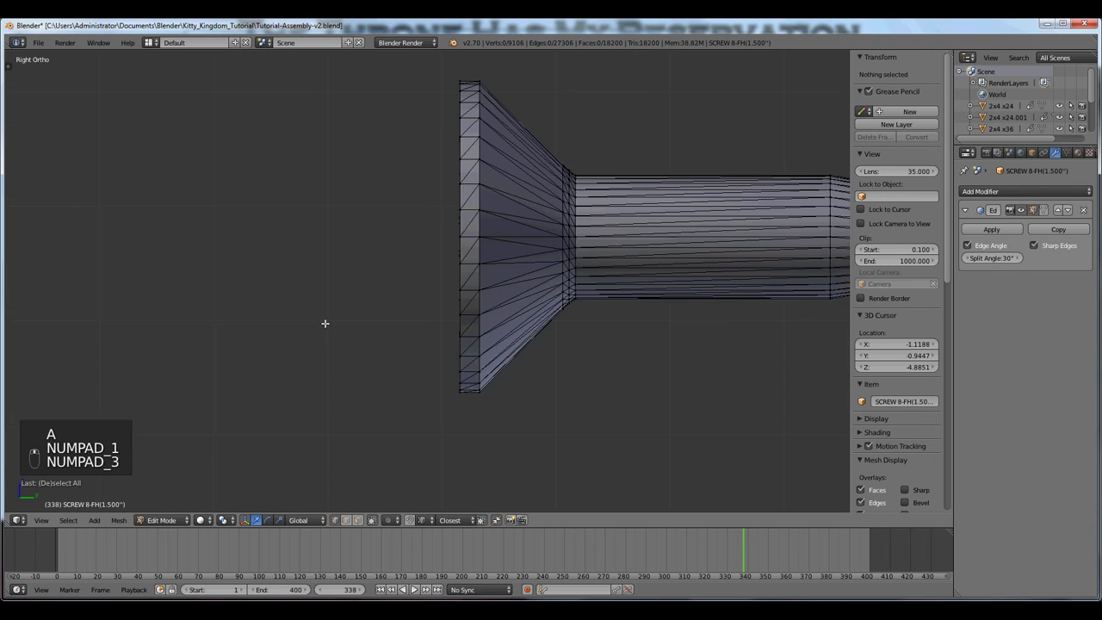
middle_click_drag(533, 220, 505, 255, "shift")
middle_click_drag(617, 253, 522, 315, "shift")
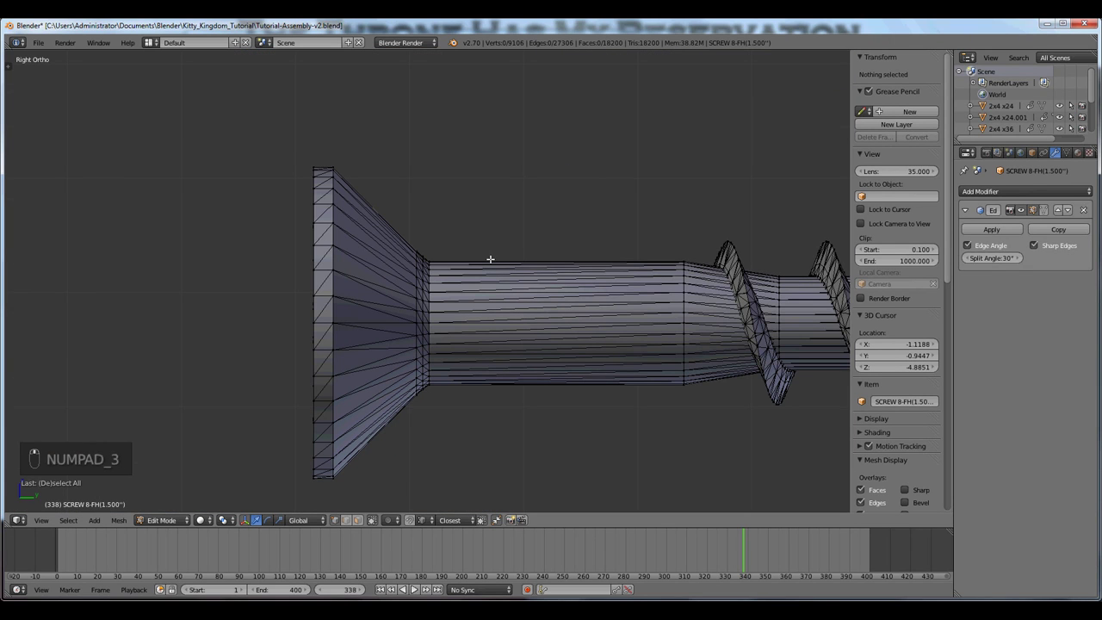
key("z")
middle_click_drag(485, 236, 485, 208, "shift")
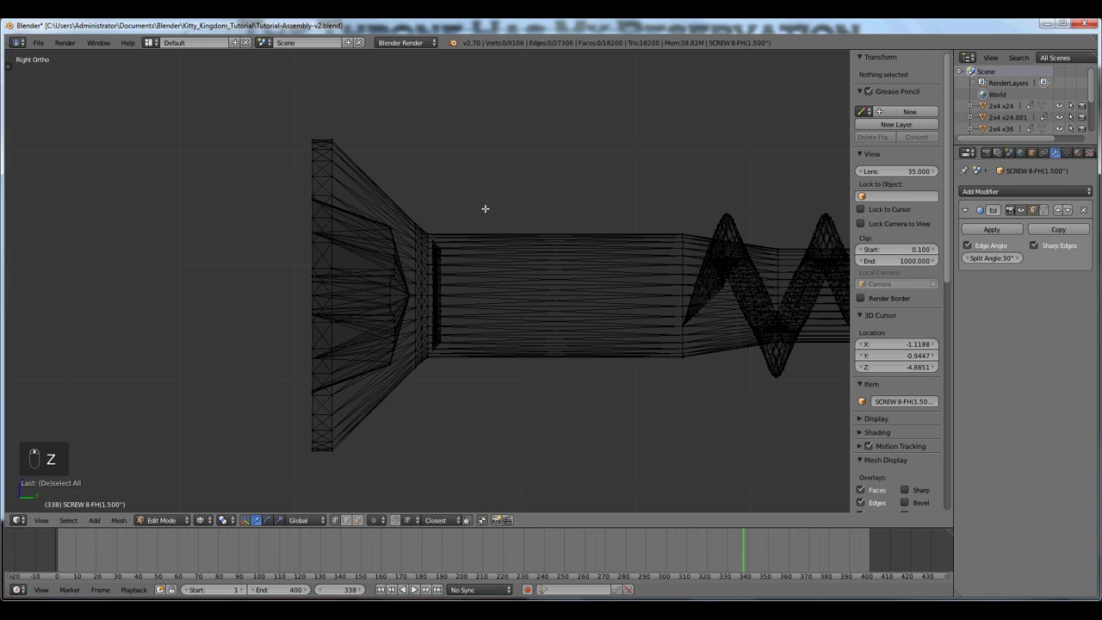
key("b")
left_click_drag(348, 466, 322, 123)
Return to Object Mode with solid display and inspect the screw head and its position beside the bracket
scroll(413, 152, "down", 6)
middle_click_drag(548, 204, 528, 224)
scroll(486, 248, "down", 3)
key("Tab")
key("z")
scroll(400, 306, "up", 3)
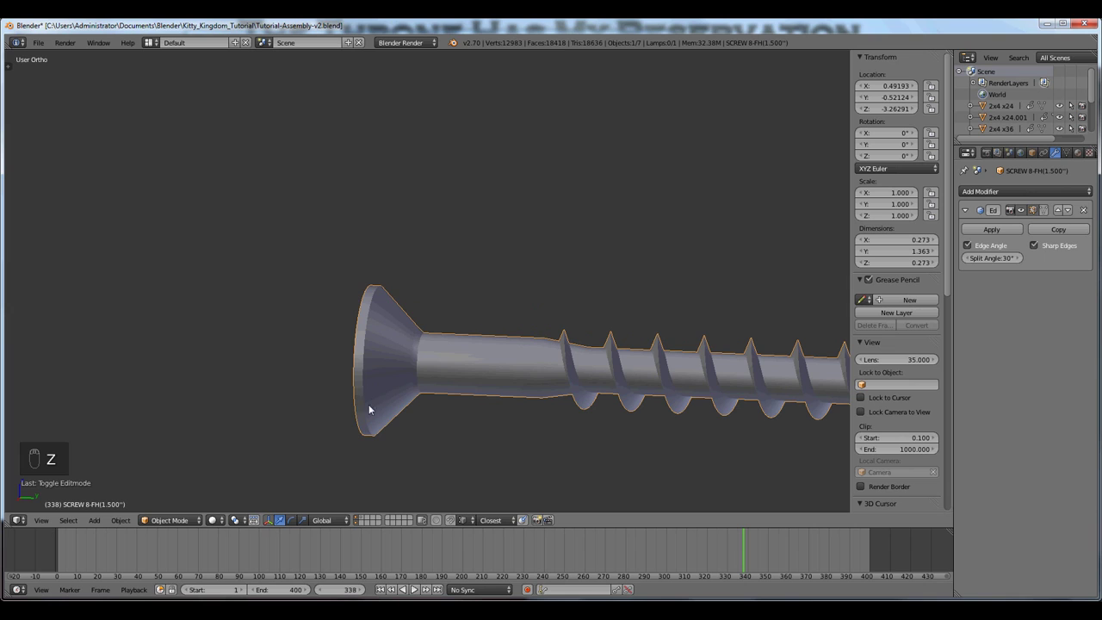
scroll(368, 403, "up", 1)
scroll(387, 411, "down", 3)
scroll(387, 415, "down", 4)
middle_click_drag(428, 384, 636, 331)
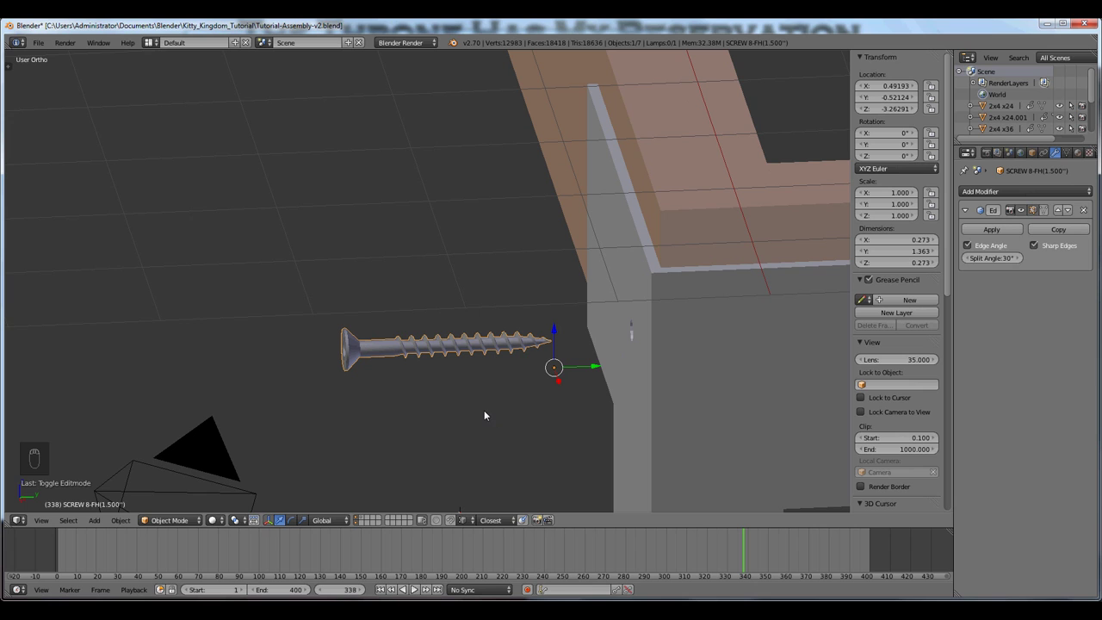
Reopen the screw's mesh for editing and snap the 3D cursor to the selected ring of head vertices
key("Tab")
middle_click_drag(404, 401, 461, 272)
scroll(304, 373, "up", 6)
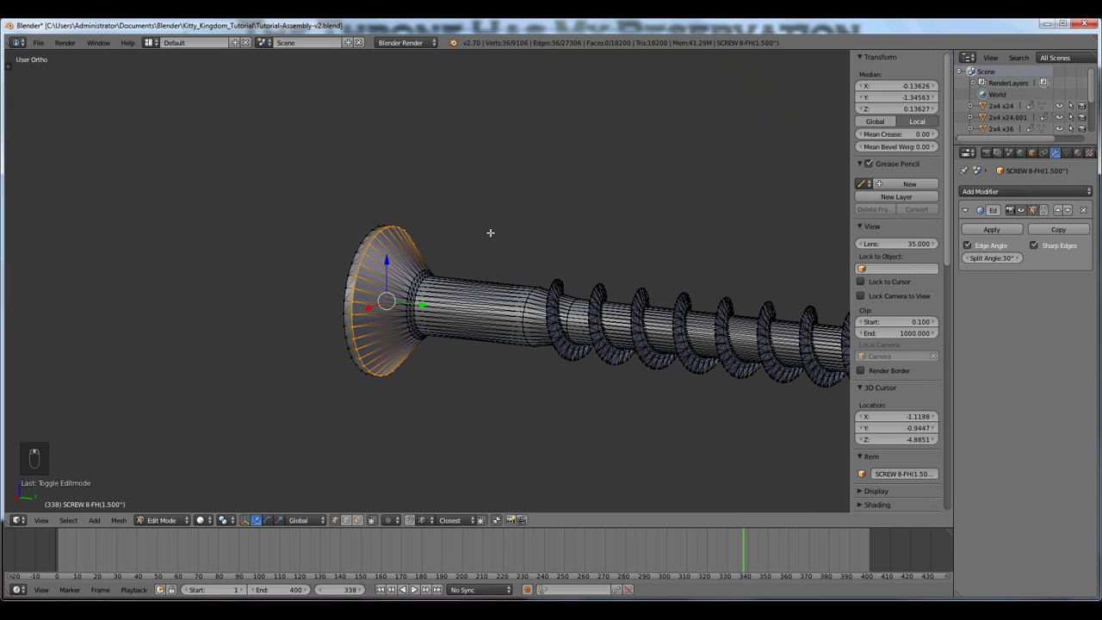
key("shift+s")
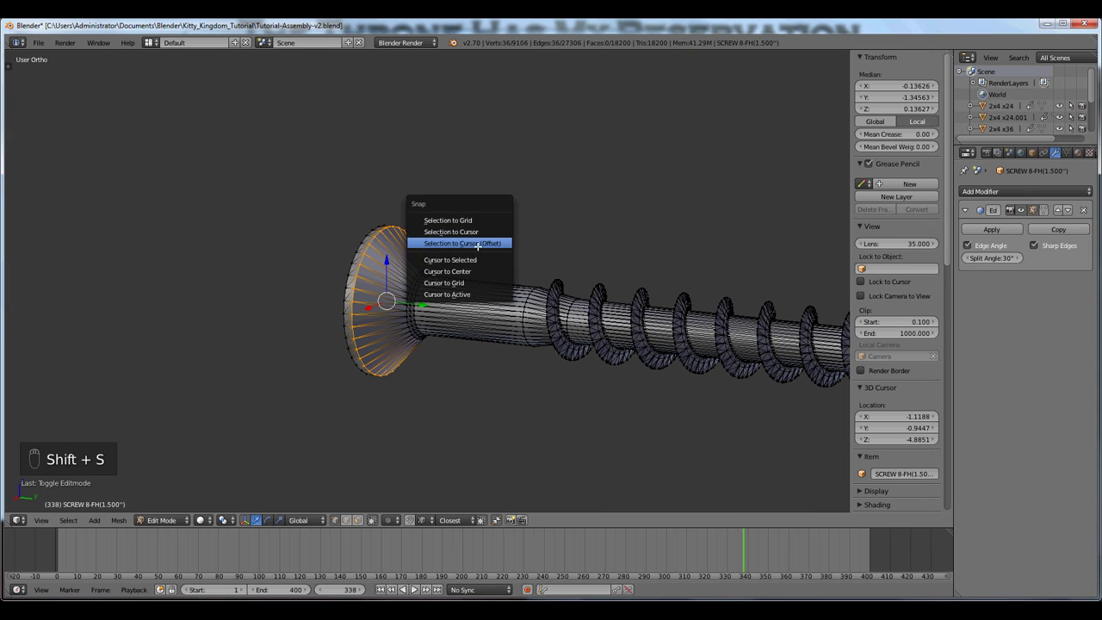
left_click(467, 259)
Check the 3D cursor's centring in front and right views, deselect the vertices and return to Object Mode
key("KP_1")
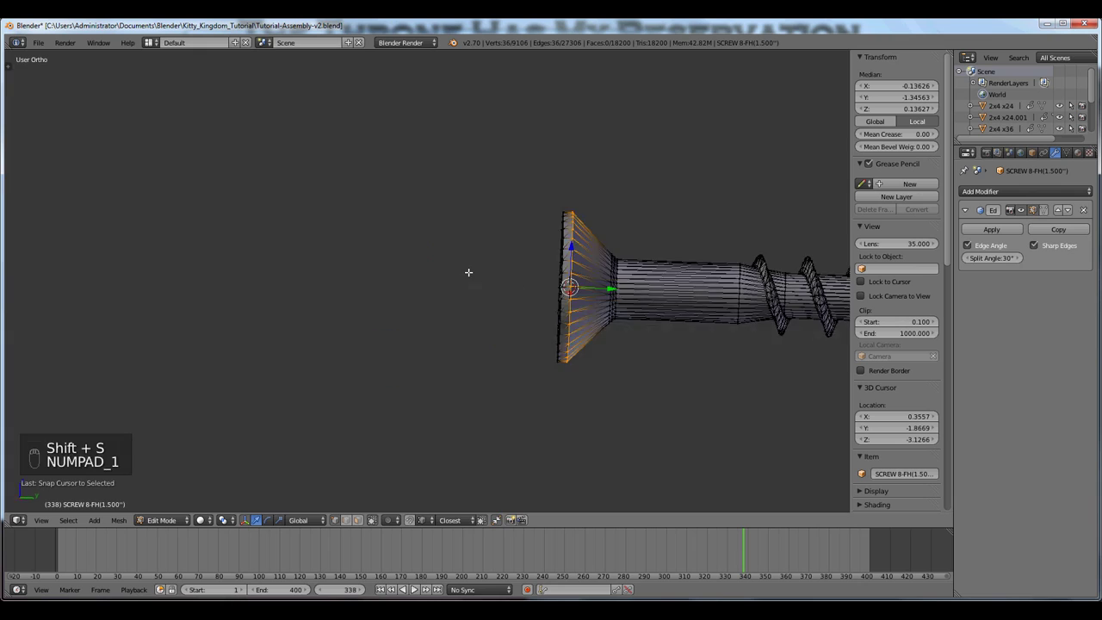
key("KP_3")
key("KP_1")
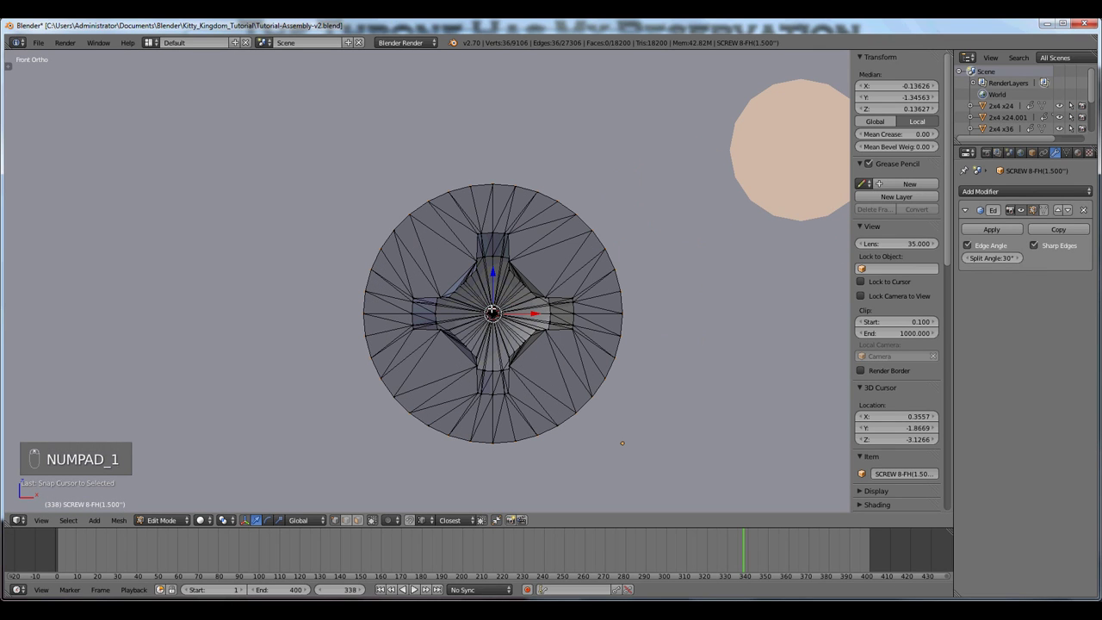
scroll(493, 313, "down", 4)
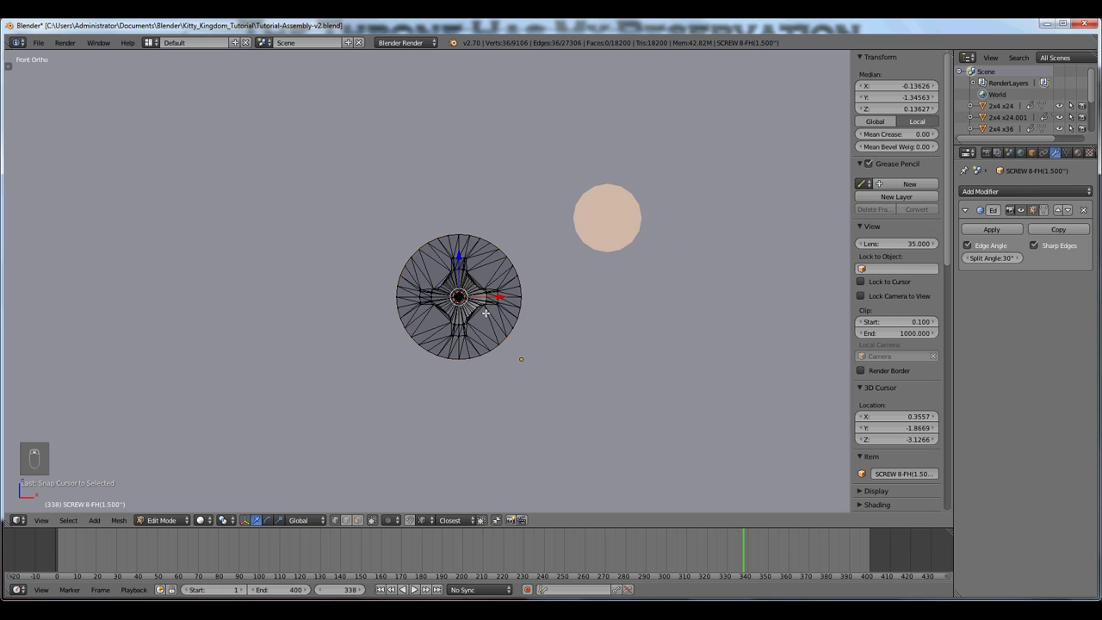
key("KP_3")
scroll(603, 314, "up", 5)
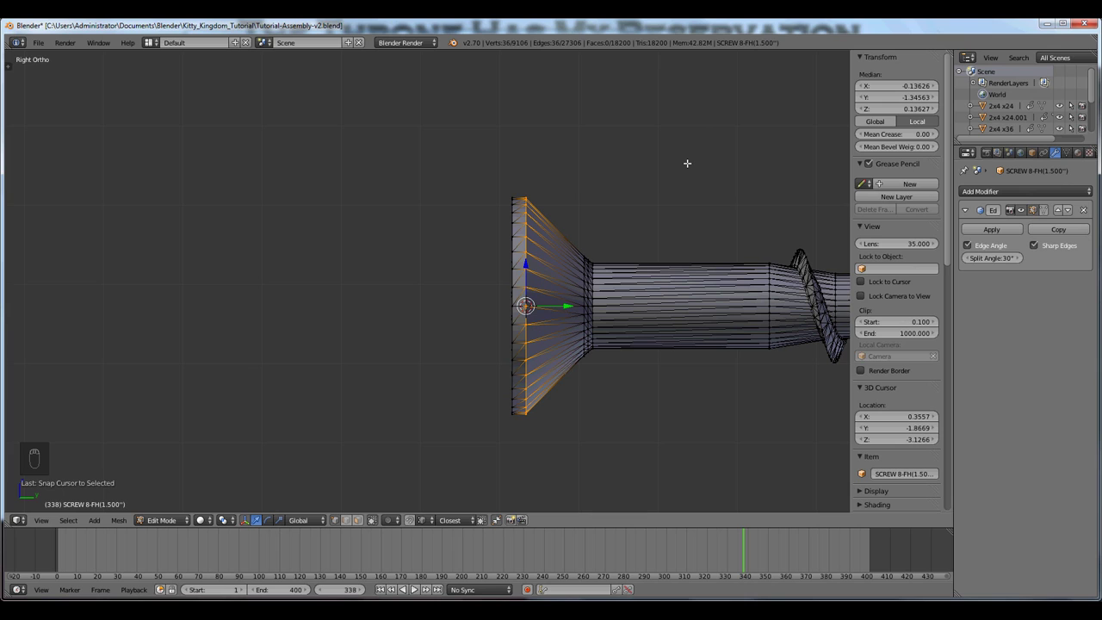
key("a")
key("Tab")
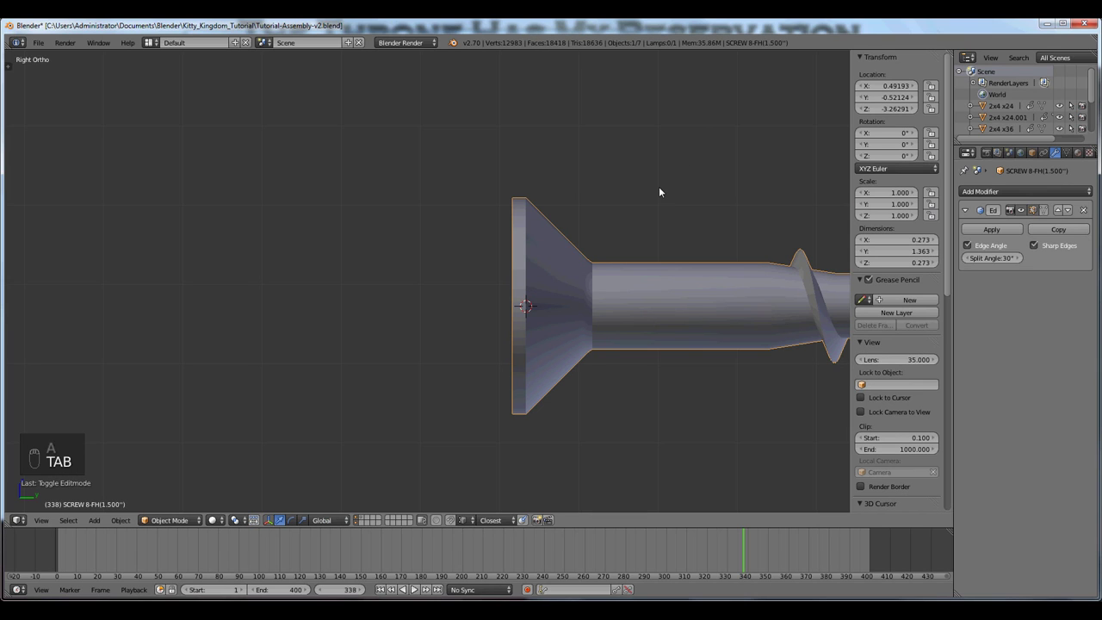
Set the screw's origin to the 3D cursor at its head and view the whole screw at an angle
key("ctrl+alt+shift+c")
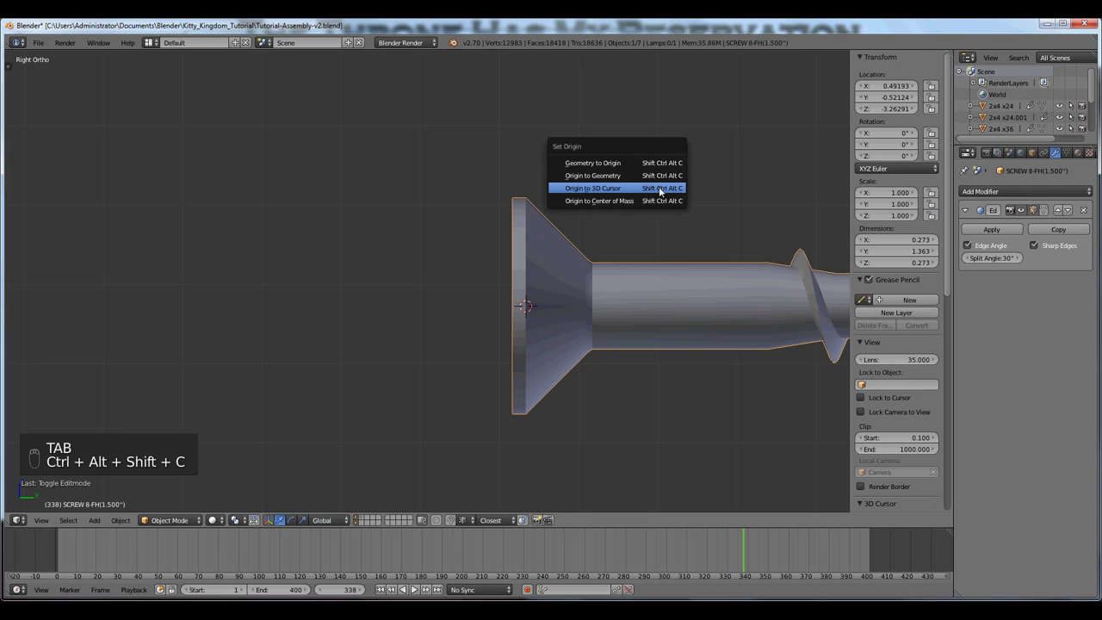
left_click(611, 187)
scroll(612, 263, "down", 5)
middle_click_drag(612, 263, 489, 353)
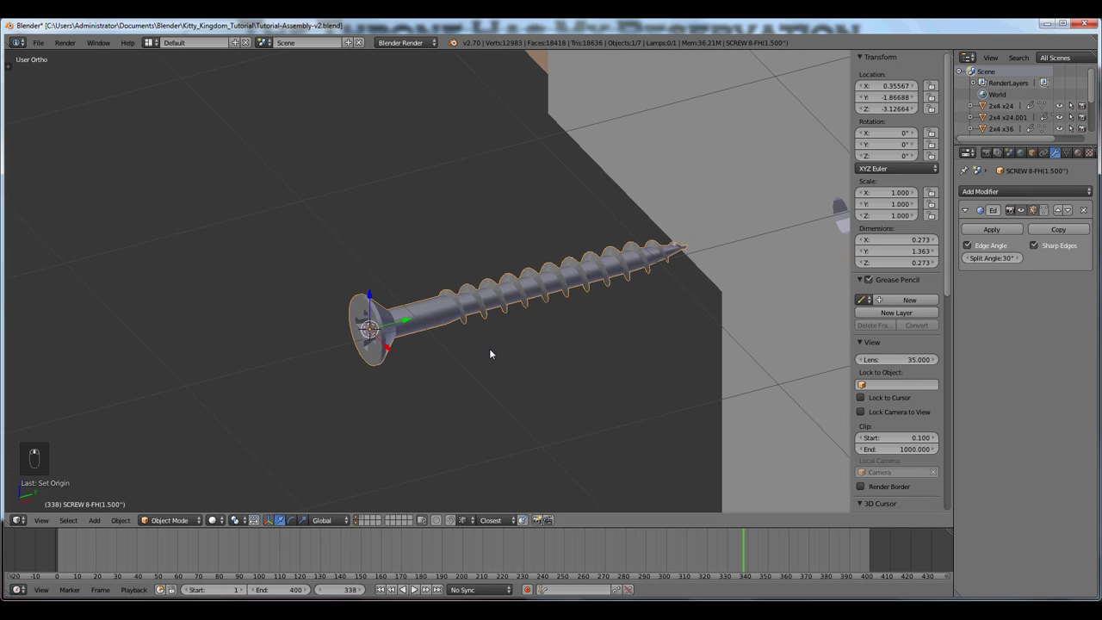
Try rotating the screw about the global Y axis to test its new origin
key("r")
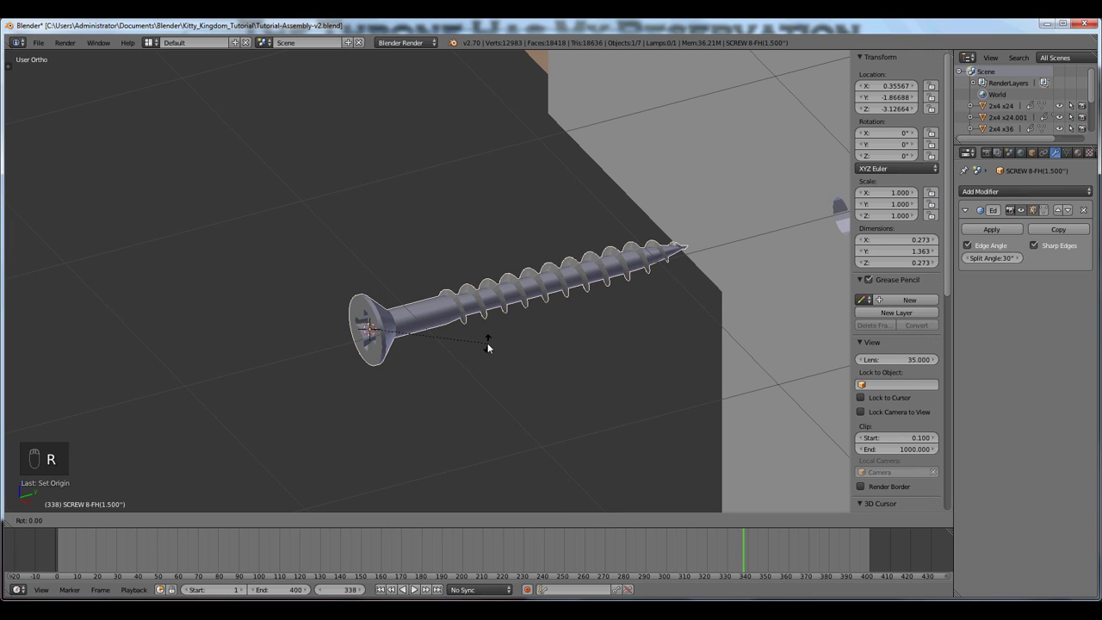
key("y")
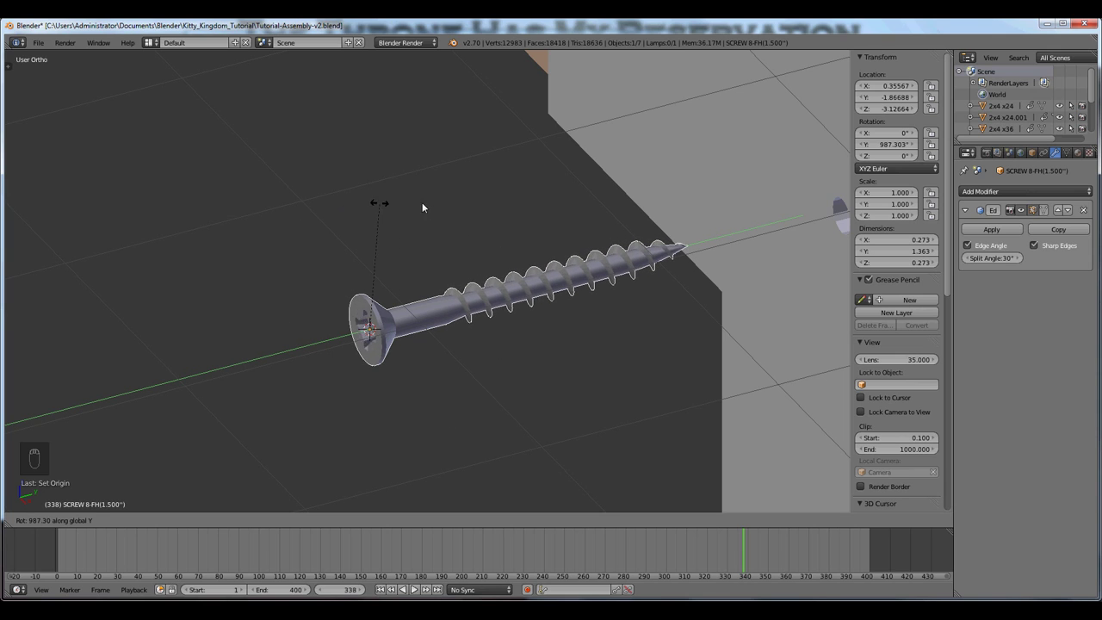
right_click(529, 340)
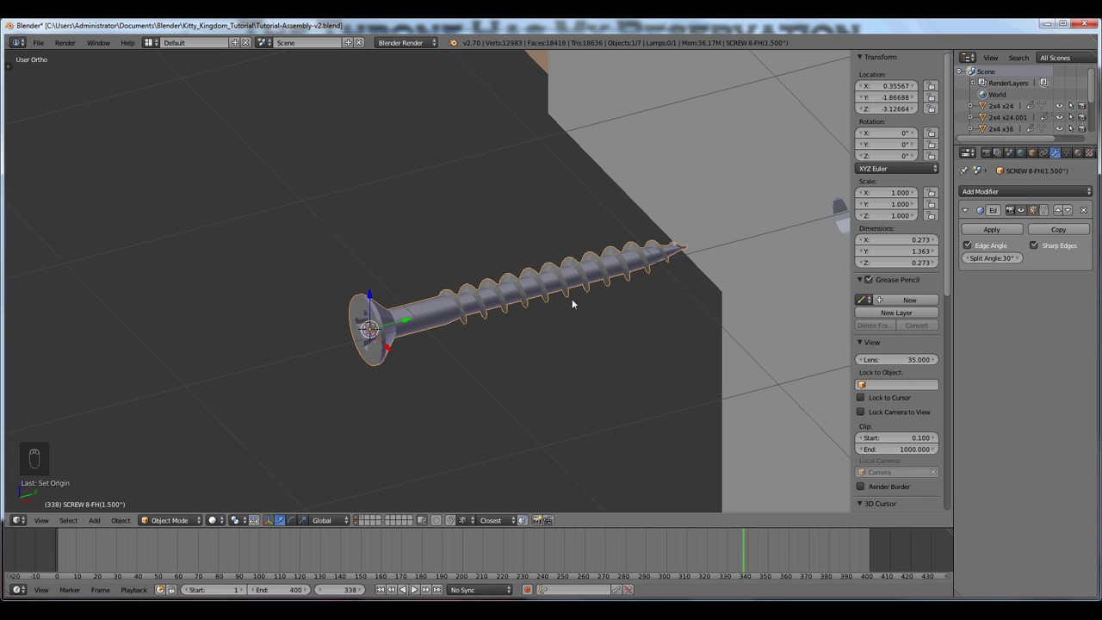
Open the Strong_Tie bracket's mesh for editing and select the full edge ring around the hole nearest the screw
middle_click_drag(611, 292, 465, 312, "shift")
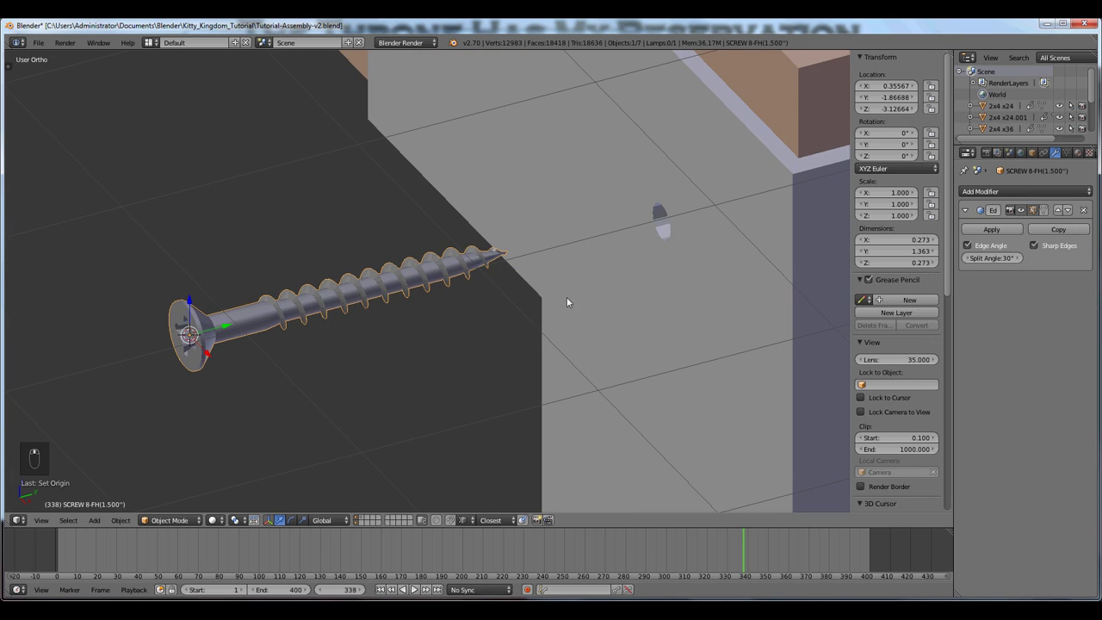
right_click(674, 267)
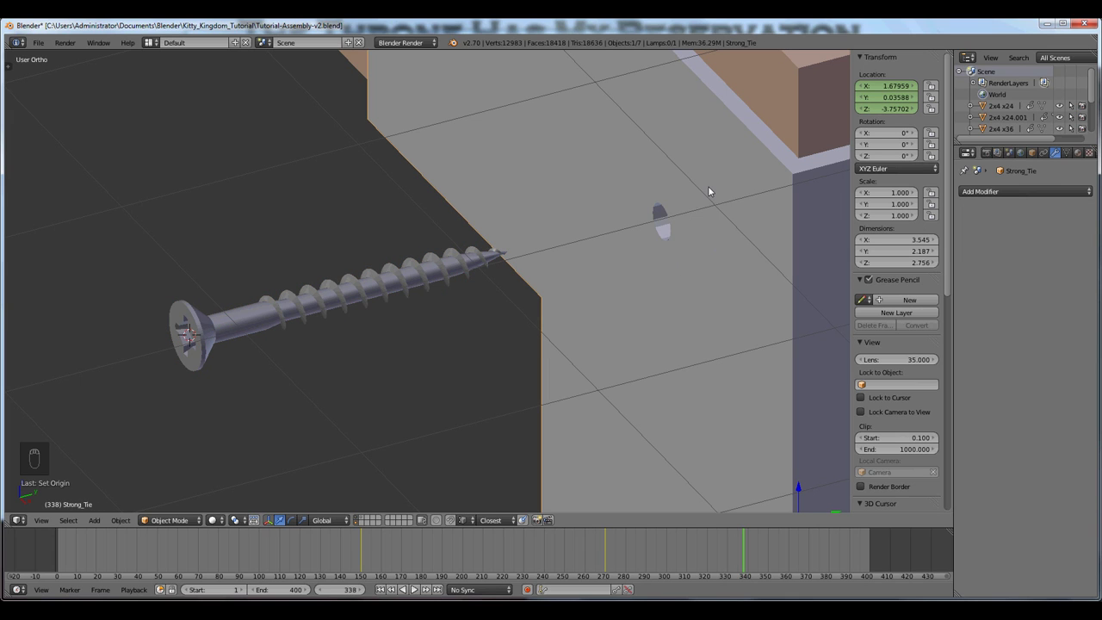
key("Tab")
scroll(547, 281, "up", 5)
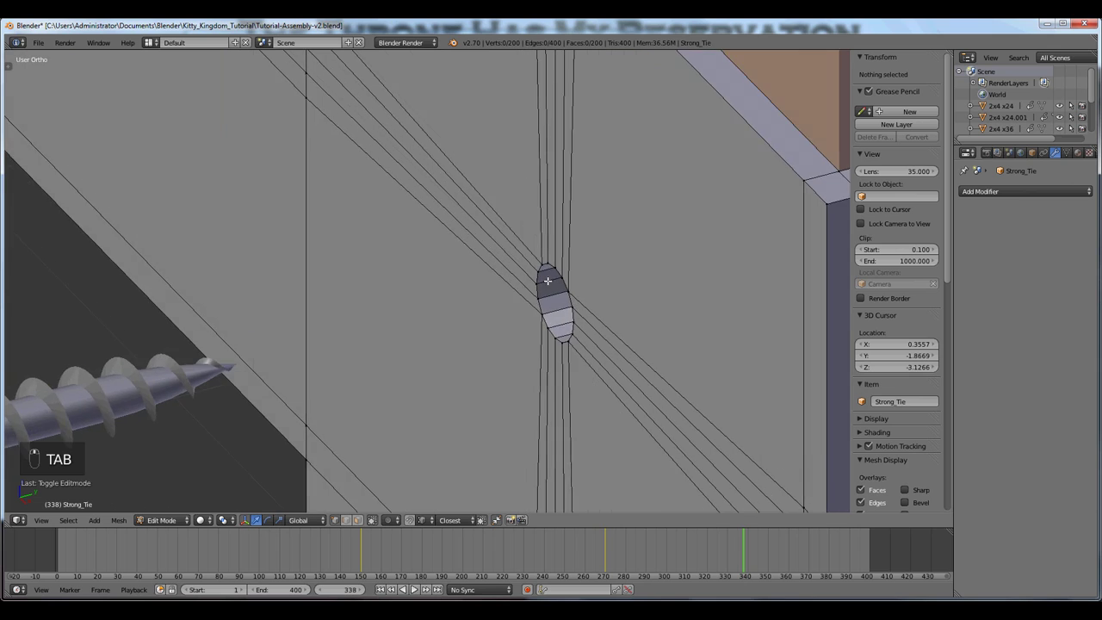
scroll(547, 281, "up", 2)
right_click(477, 298)
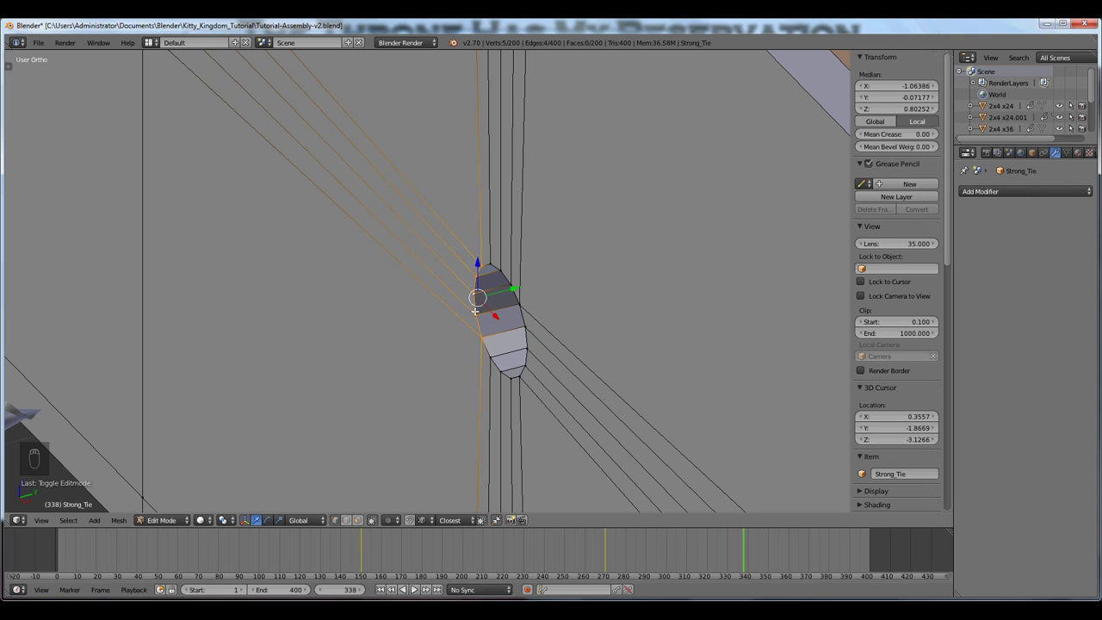
right_click(487, 353, "alt+shift")
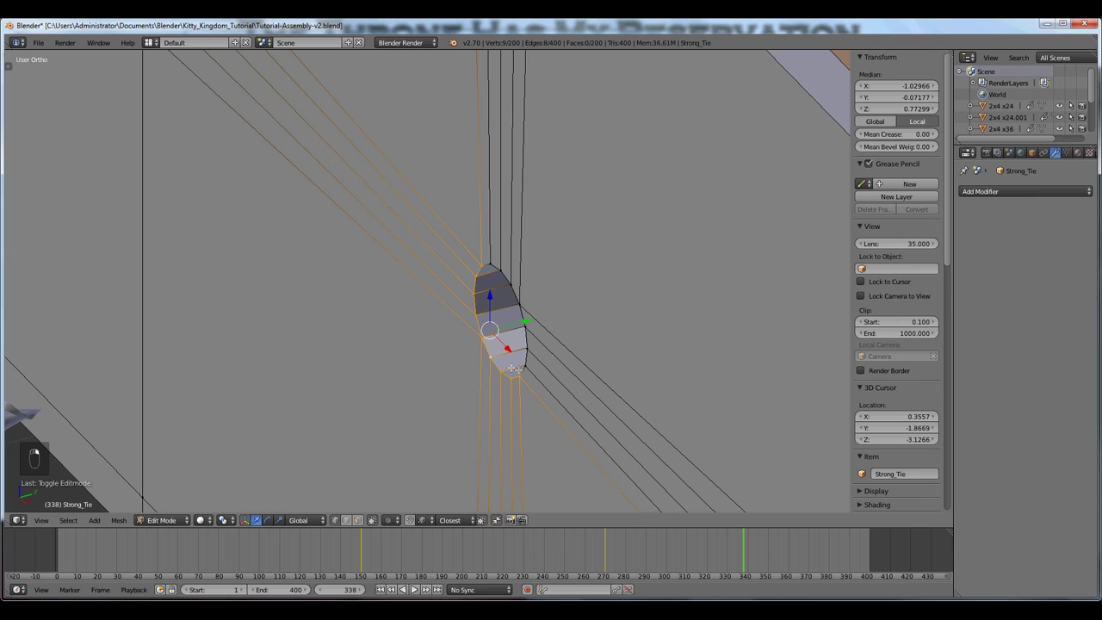
right_click(524, 356, "alt+shift")
right_click(505, 277, "alt+shift")
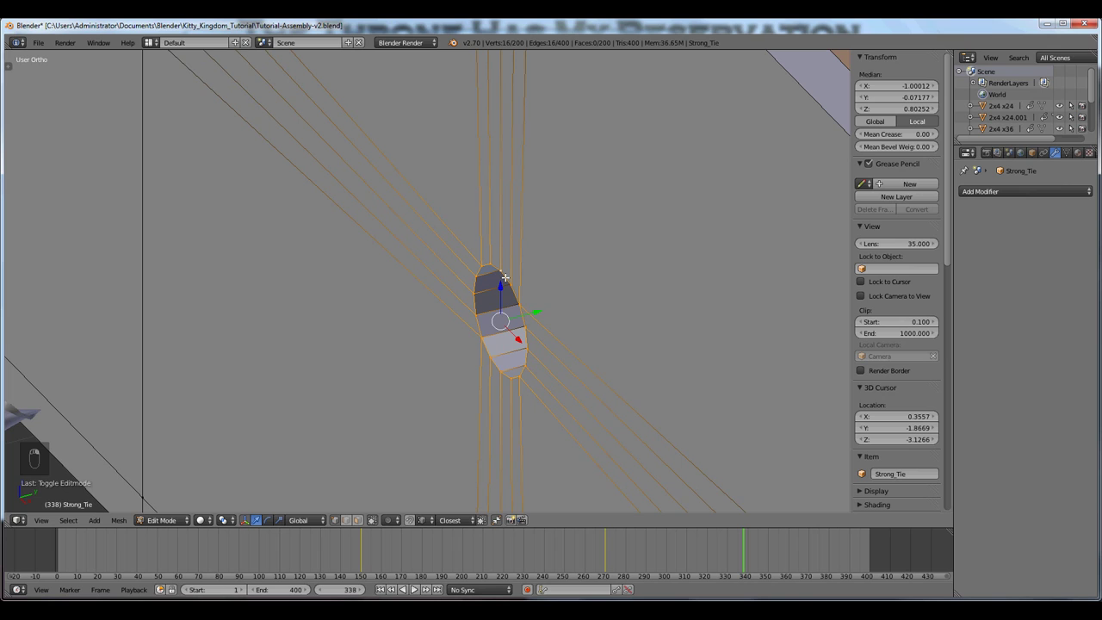
Snap the 3D cursor to the selected hole ring, deselect everything and return to Object Mode
key("shift+s")
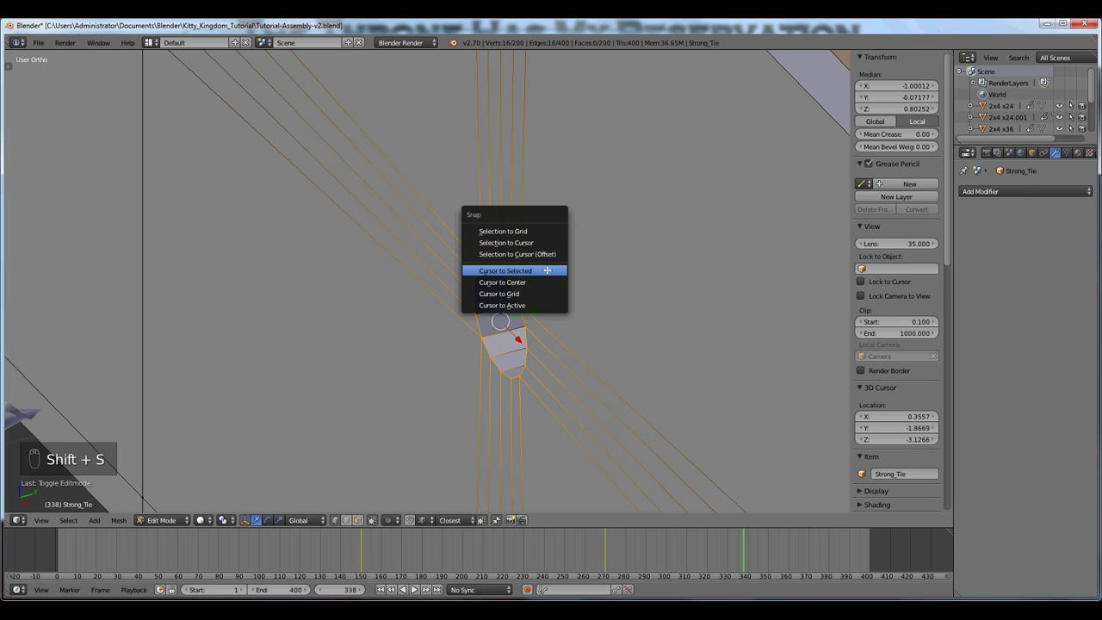
left_click(547, 271)
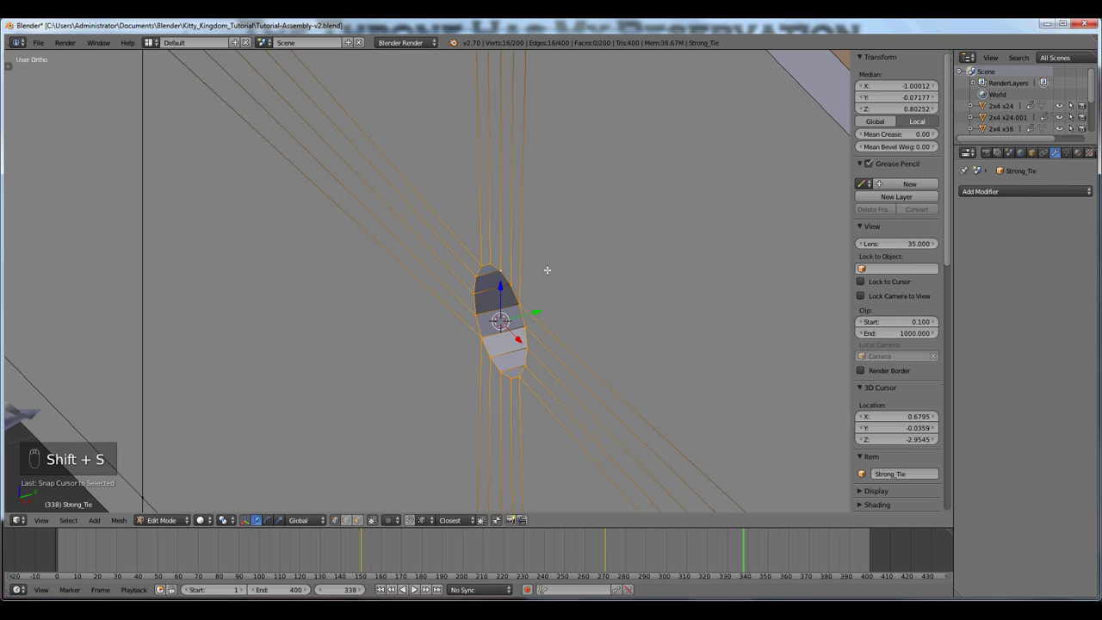
key("a")
key("Tab")
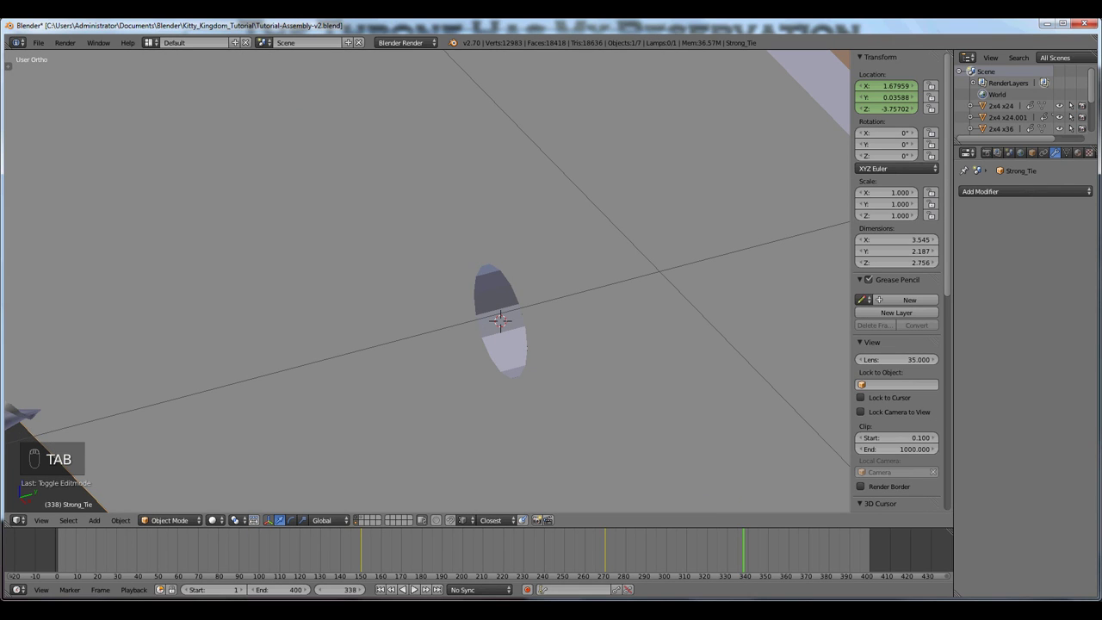
Set the Strong_Tie bracket's origin to the 3D cursor in the hole's centre and frame the bracket
key("ctrl+alt+shift+c")
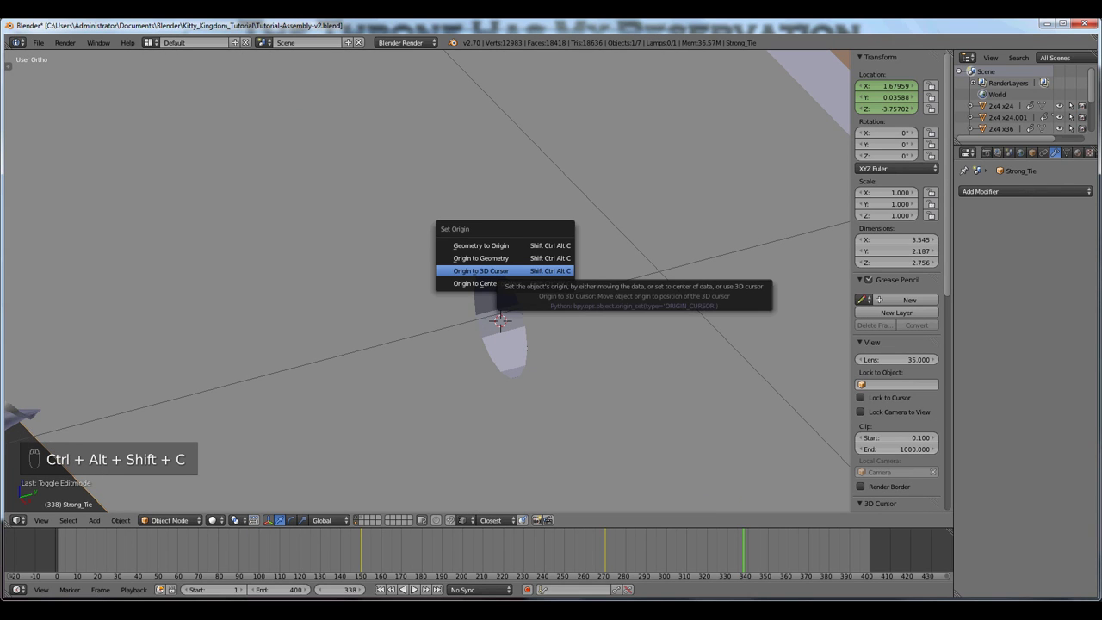
left_click(547, 270)
key("KP_Decimal")
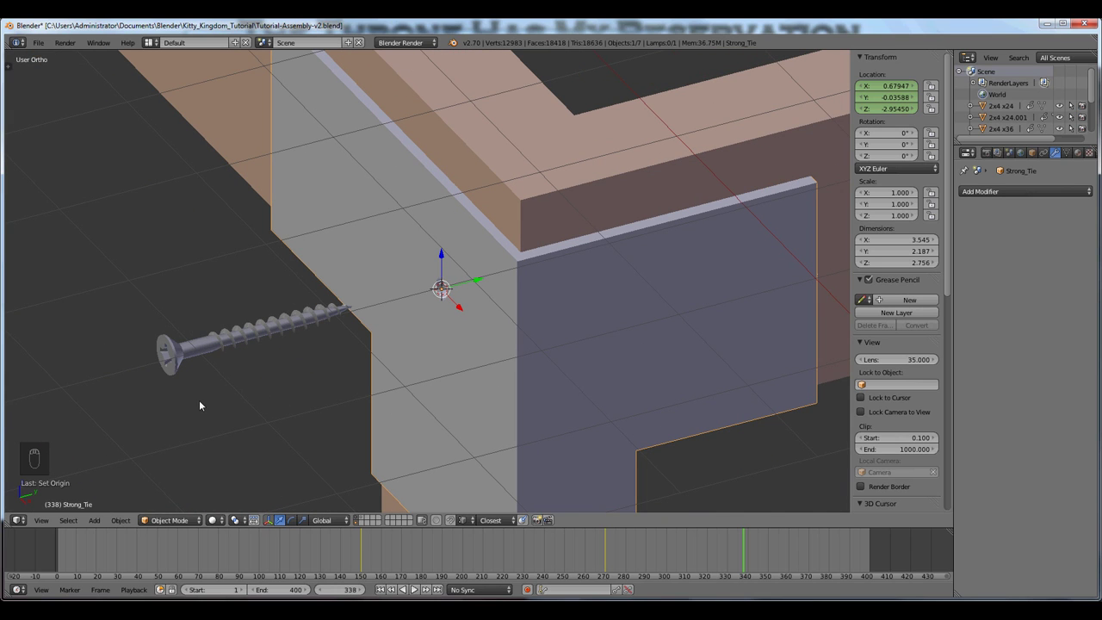
Select the screw, snap it to the 3D cursor in the bracket hole and inspect its head up close
right_click(205, 351)
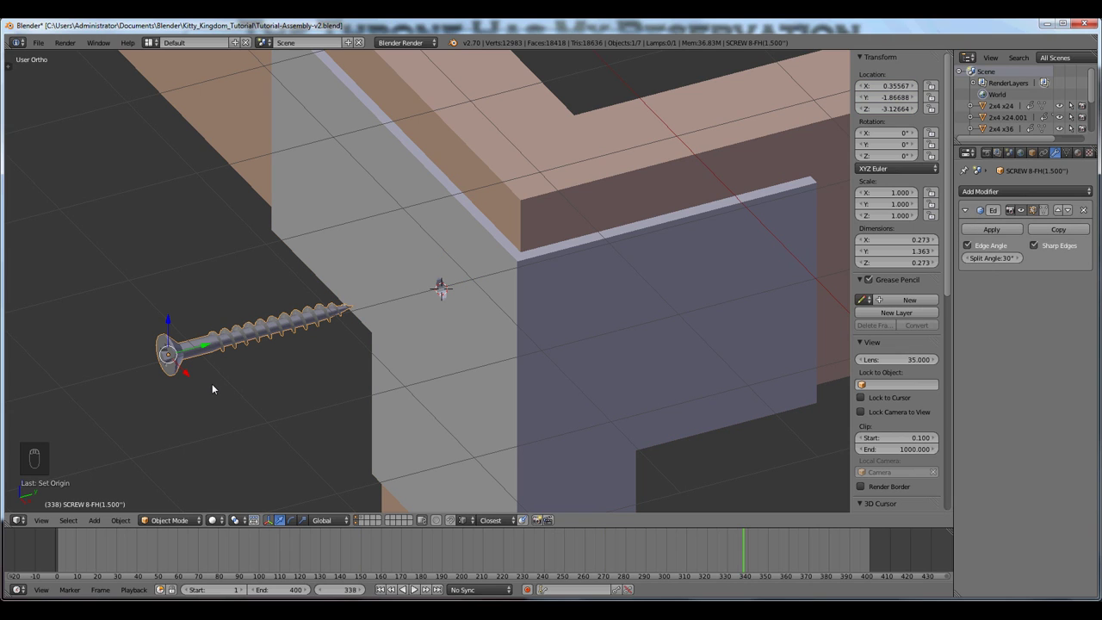
key("shift+s")
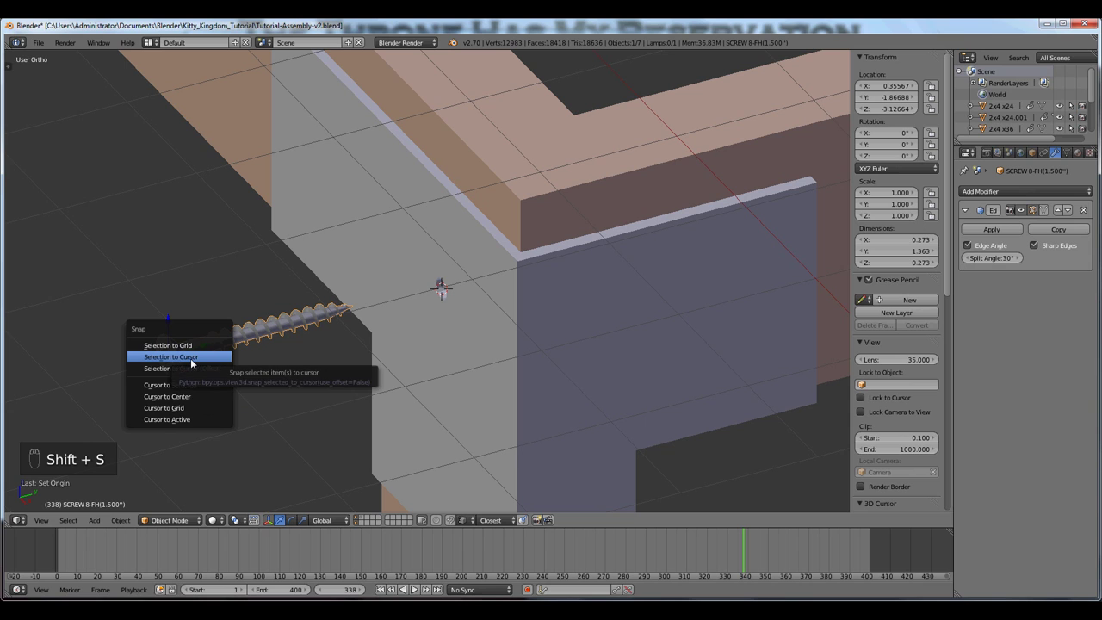
left_click(190, 358)
scroll(462, 308, "up", 3)
scroll(462, 308, "up", 3)
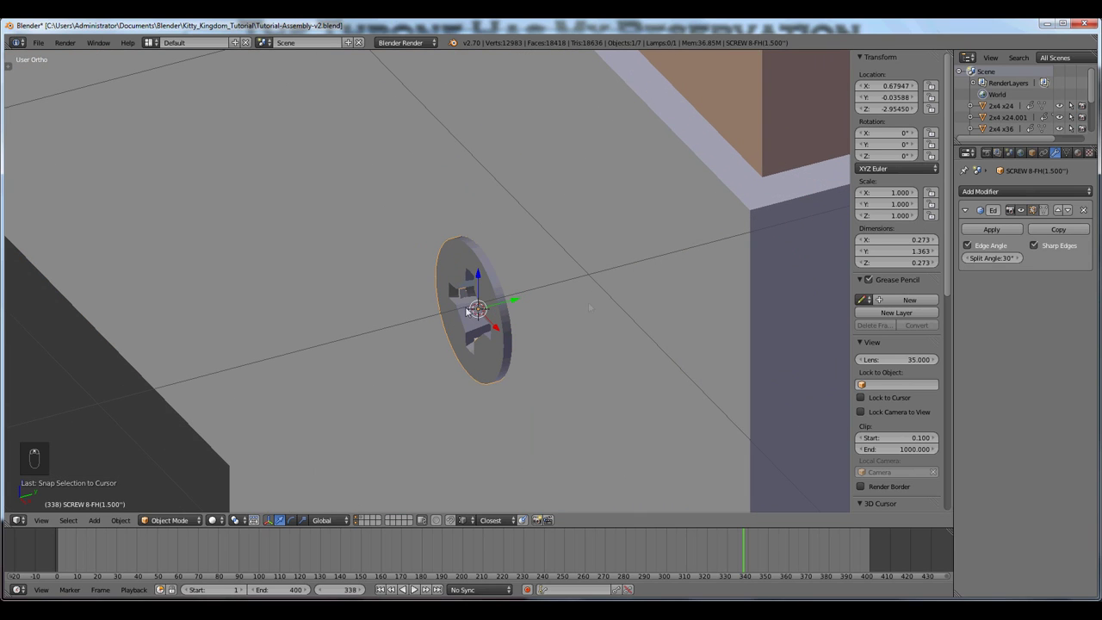
scroll(525, 318, "up", 2)
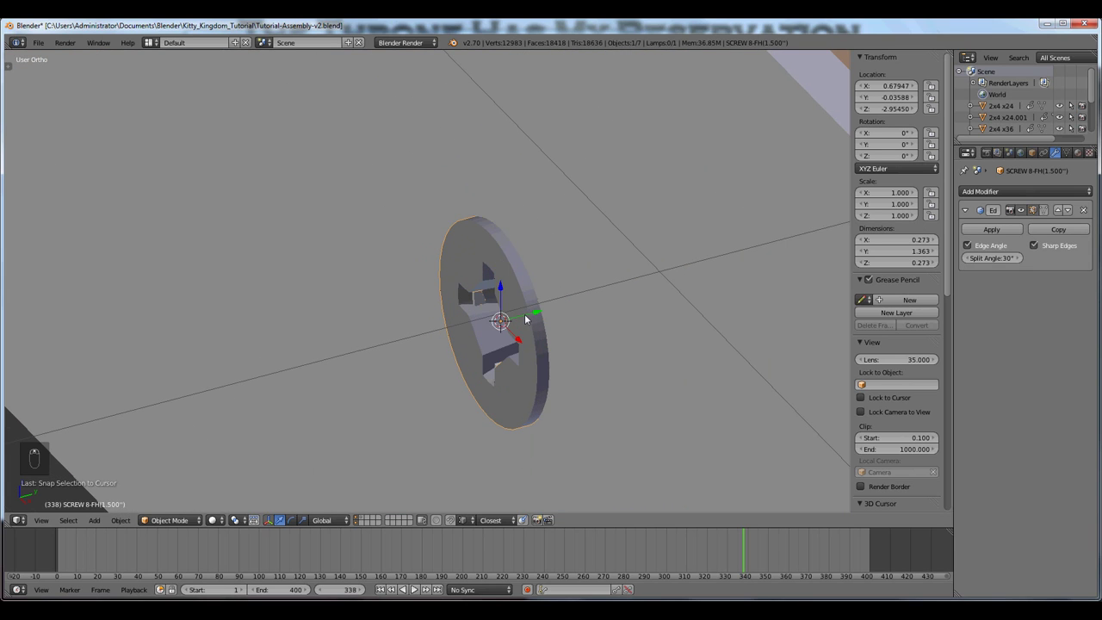
scroll(525, 319, "up", 2)
scroll(494, 310, "up", 2)
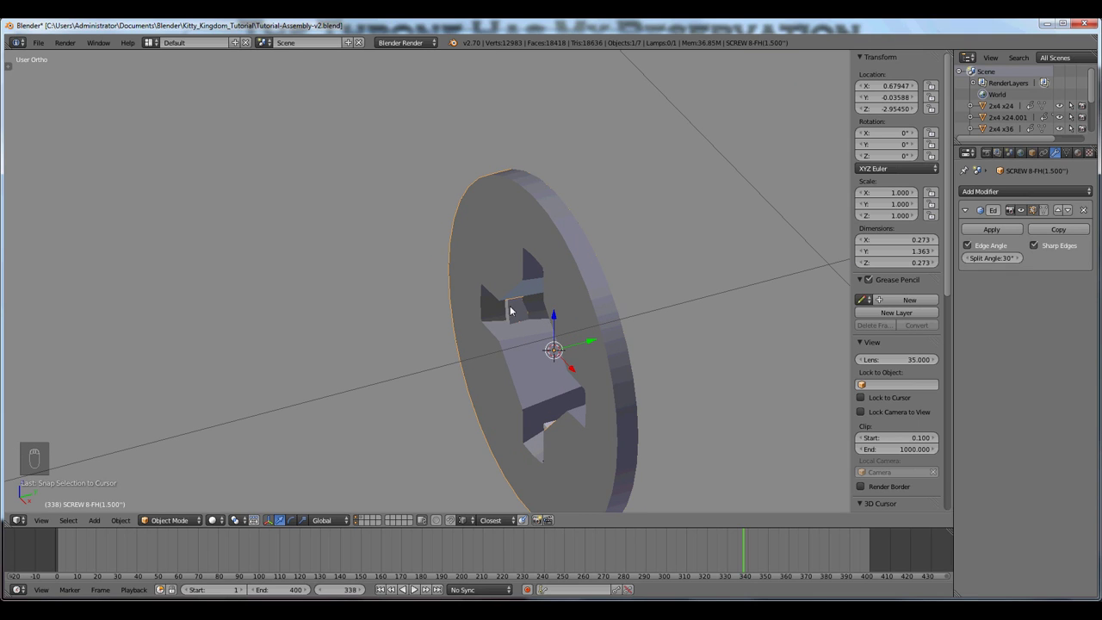
Try sliding the screw in and out of the bracket hole along the global Y axis
key("g")
key("y")
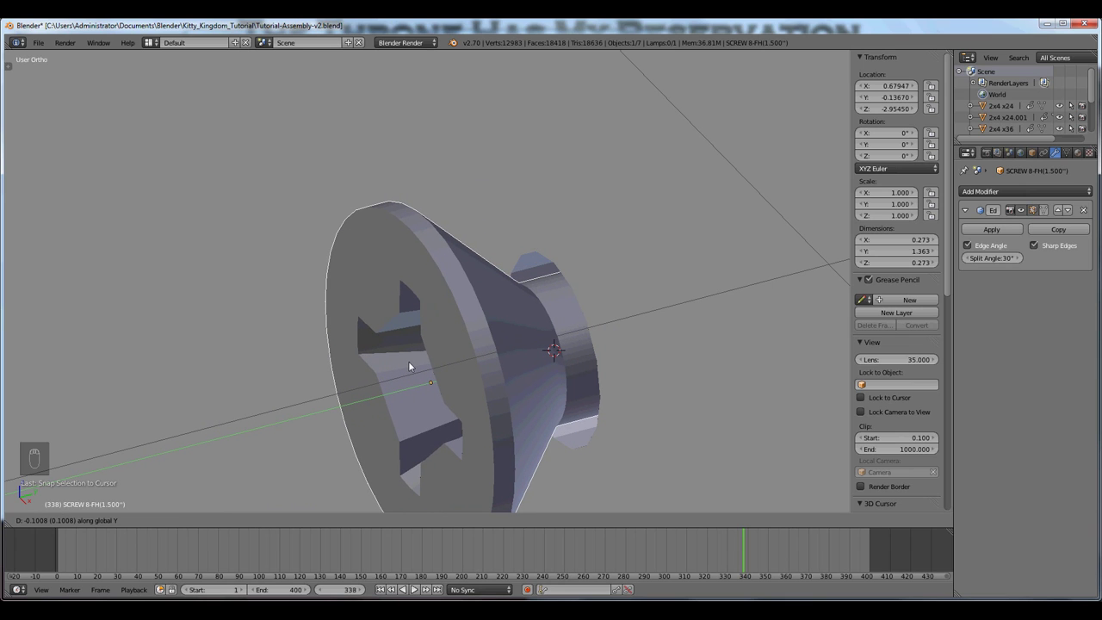
right_click(441, 377)
scroll(456, 371, "down", 6)
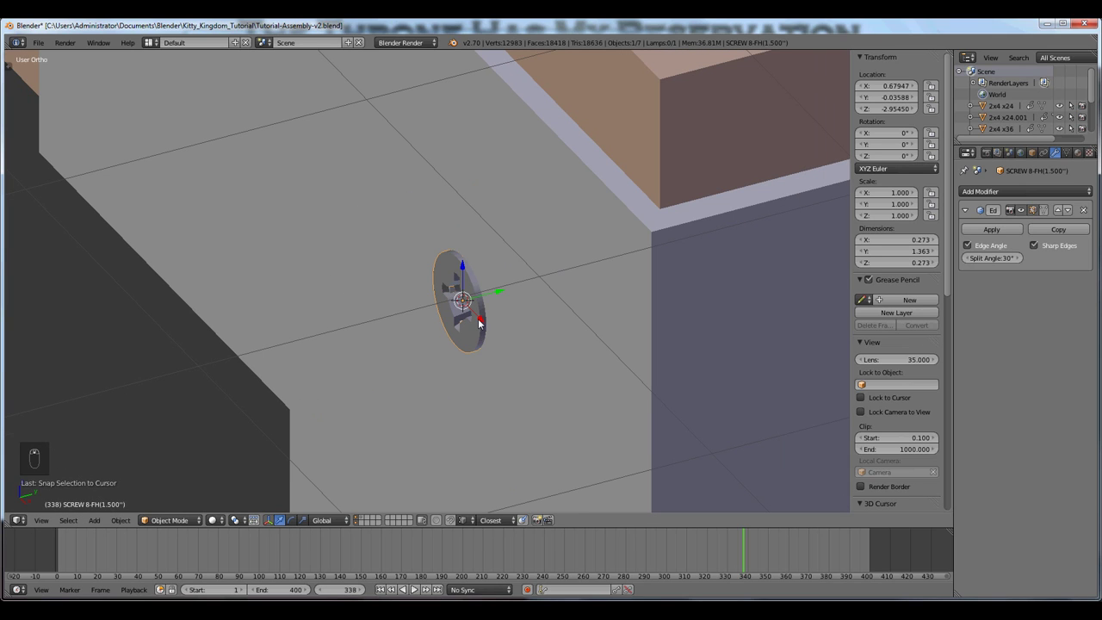
middle_click_drag(492, 317, 563, 327)
scroll(493, 317, "up", 3)
key("g")
key("y")
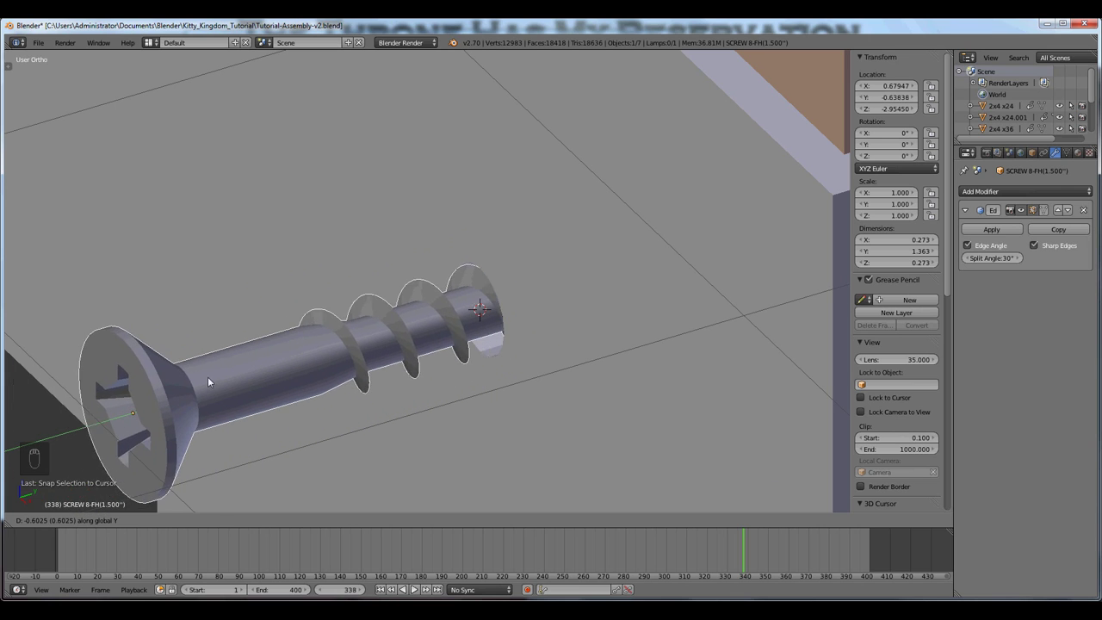
left_click(376, 344)
Deselect all objects and view the whole 2x4 frame corner with the bracket and the seated screw
middle_click_drag(376, 344, 536, 319)
scroll(510, 311, "up", 3)
key("a")
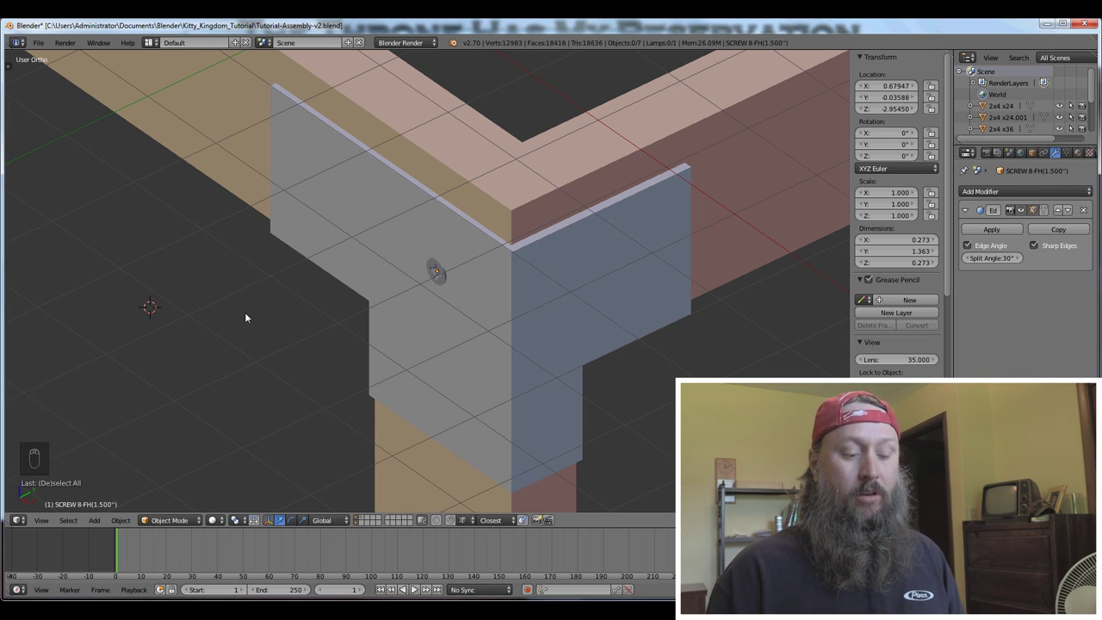
scroll(393, 256, "down", 8)
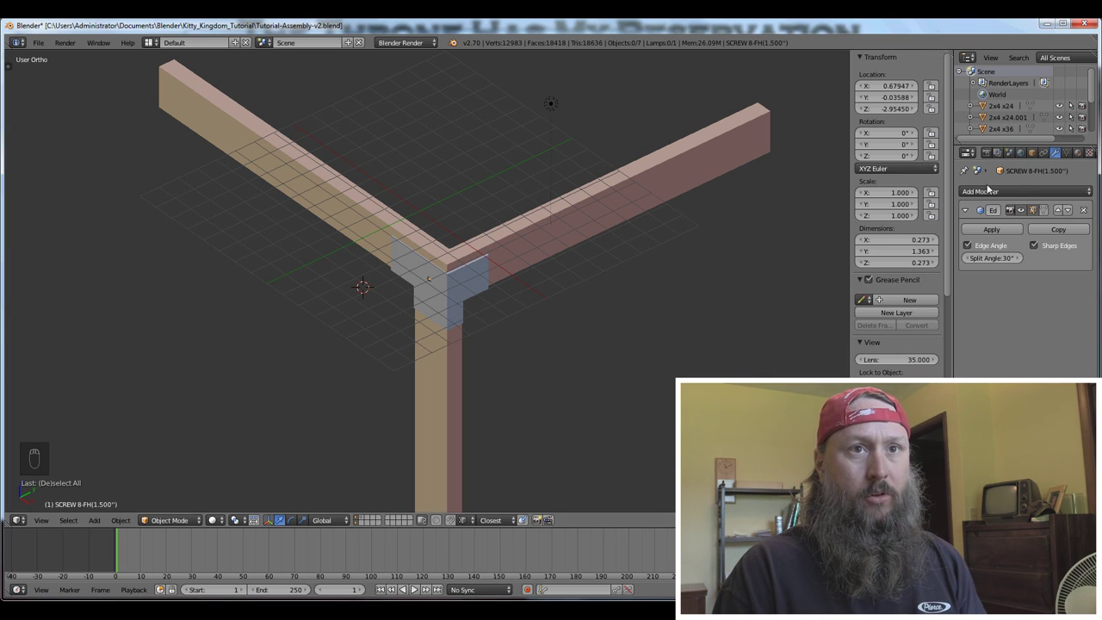
Switch the render frame rate to 24 fps and back to 29.97 fps
left_click(987, 152)
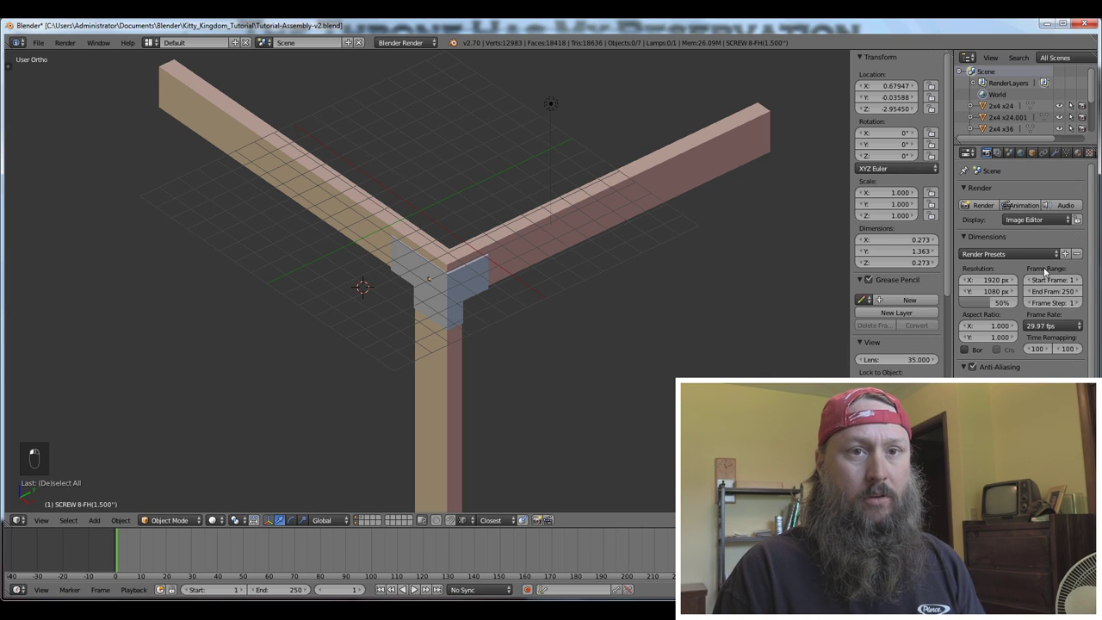
left_click(1055, 326)
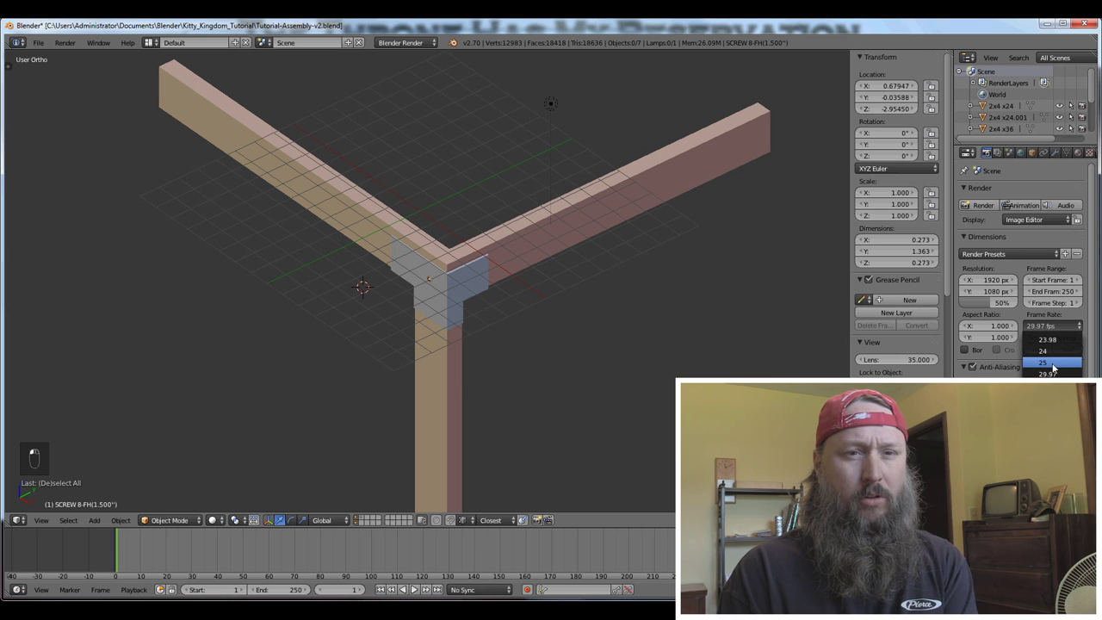
left_click(1052, 350)
left_click(1054, 324)
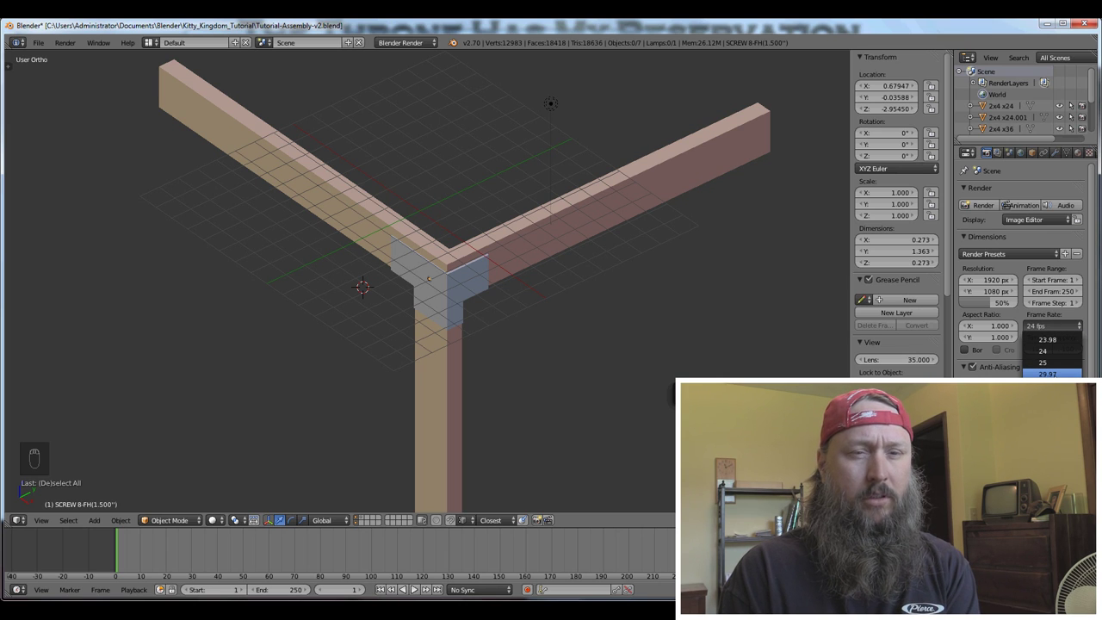
left_click(1048, 373)
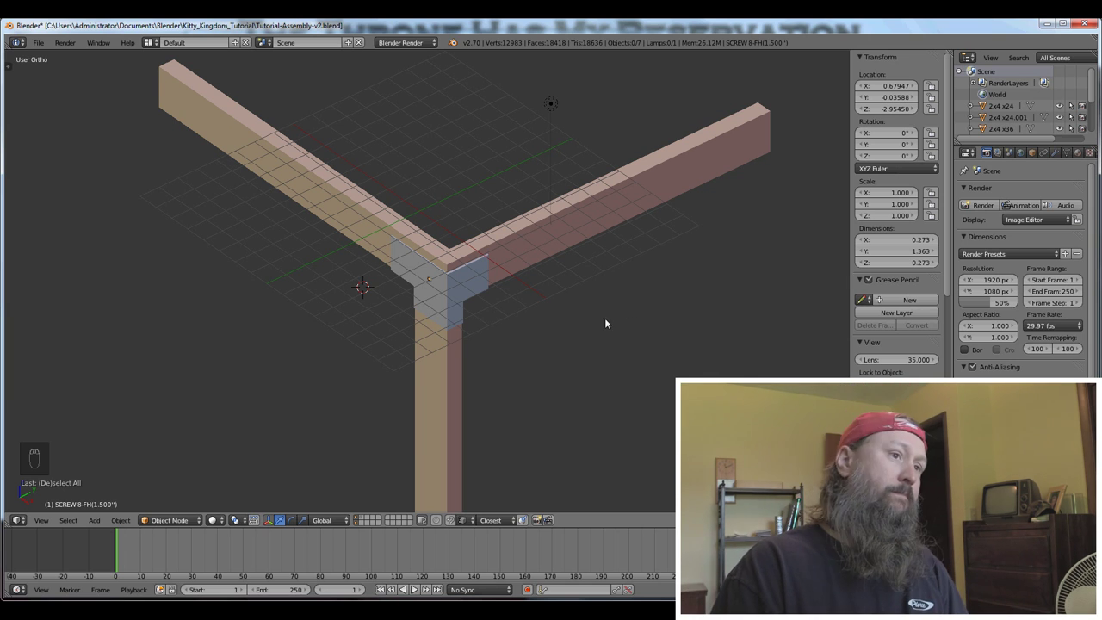
Work out 250/30 in the Calculator, minimise it and set the animation's end frame to 400
scroll(606, 319, "up", 2)
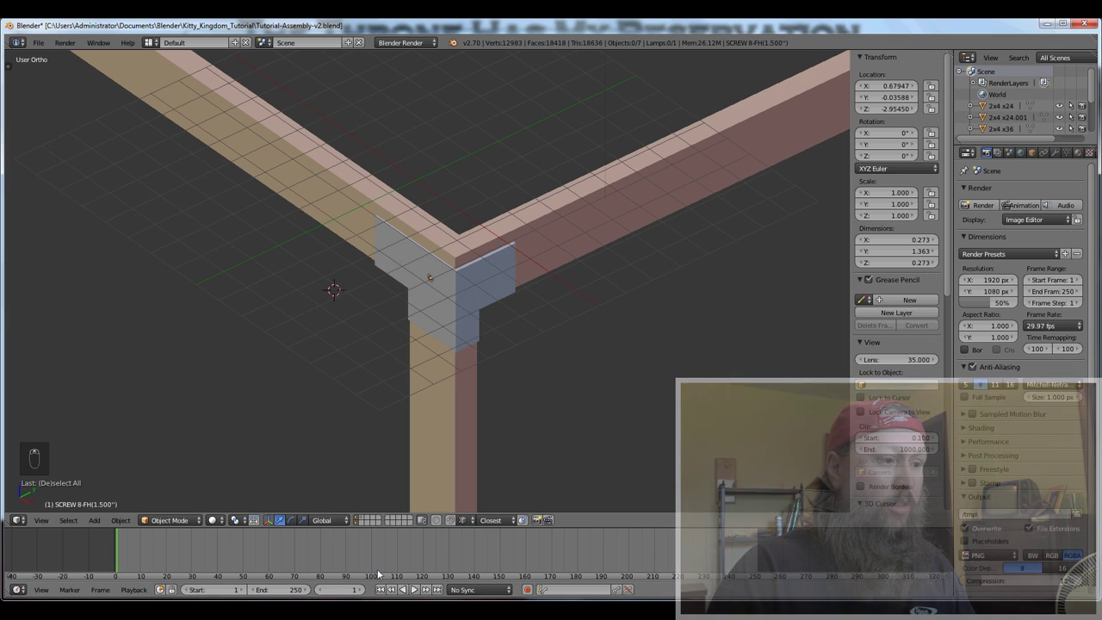
left_click(294, 591)
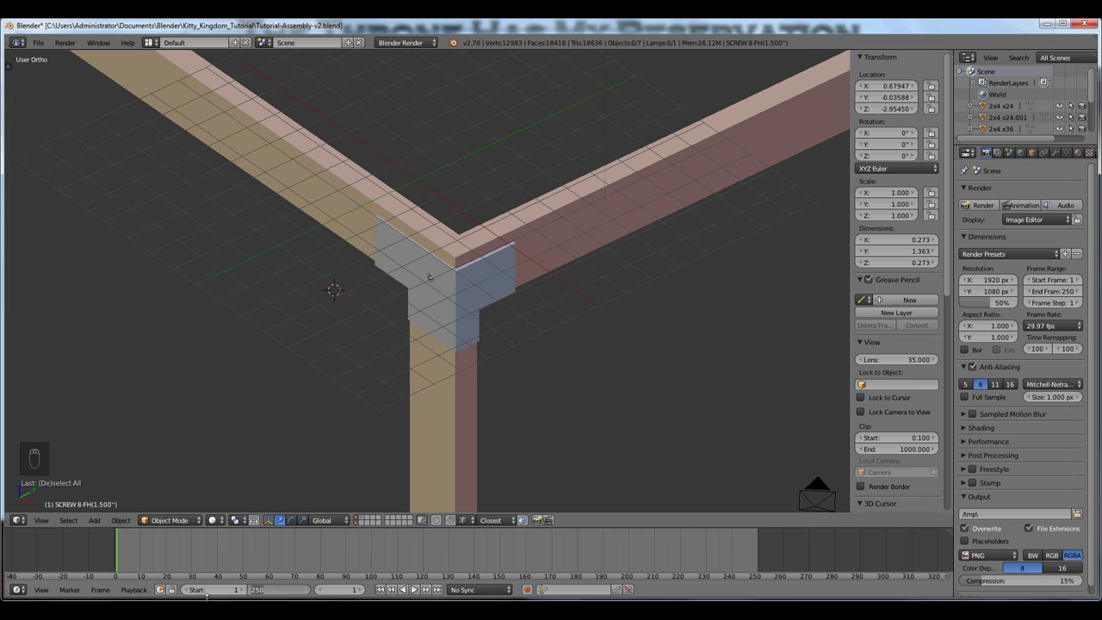
key("XF86Calculator")
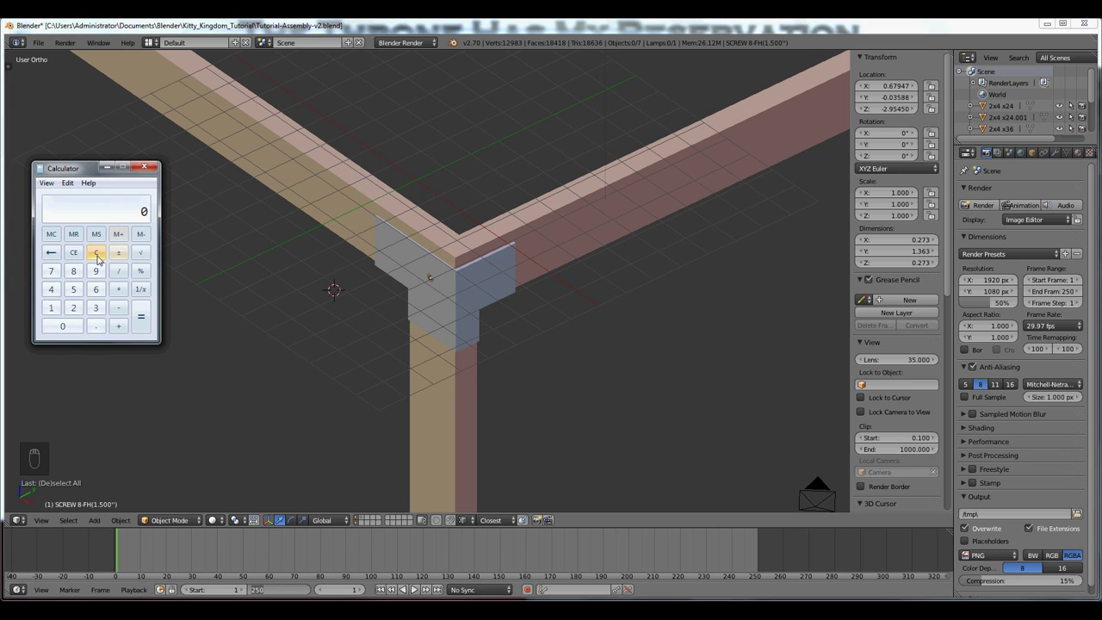
type("250/30=")
left_click(96, 252)
left_click(108, 167)
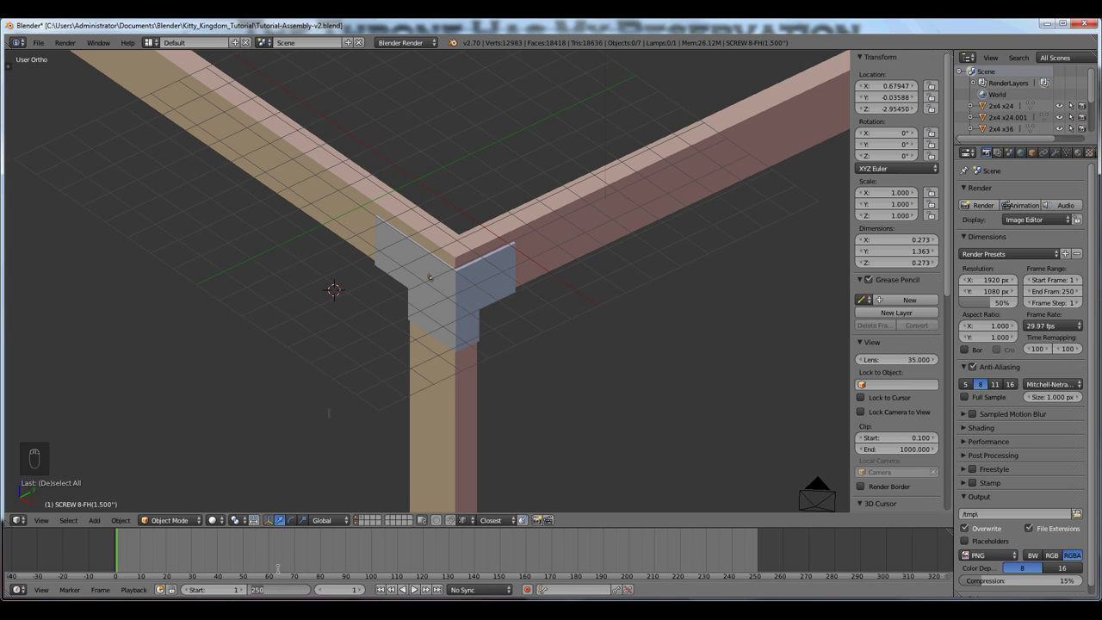
type("400")
key("Return")
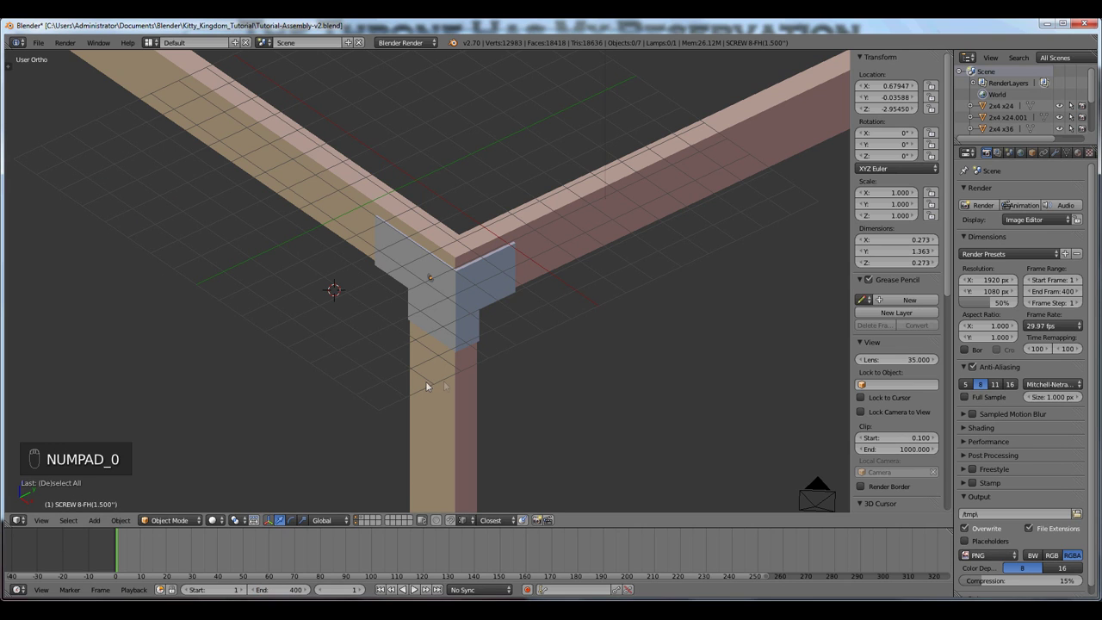
Select the horizontal beam 2x4 x24.001, set the current frame to 360 and start inserting a keyframe for it
scroll(576, 552, "down", 3)
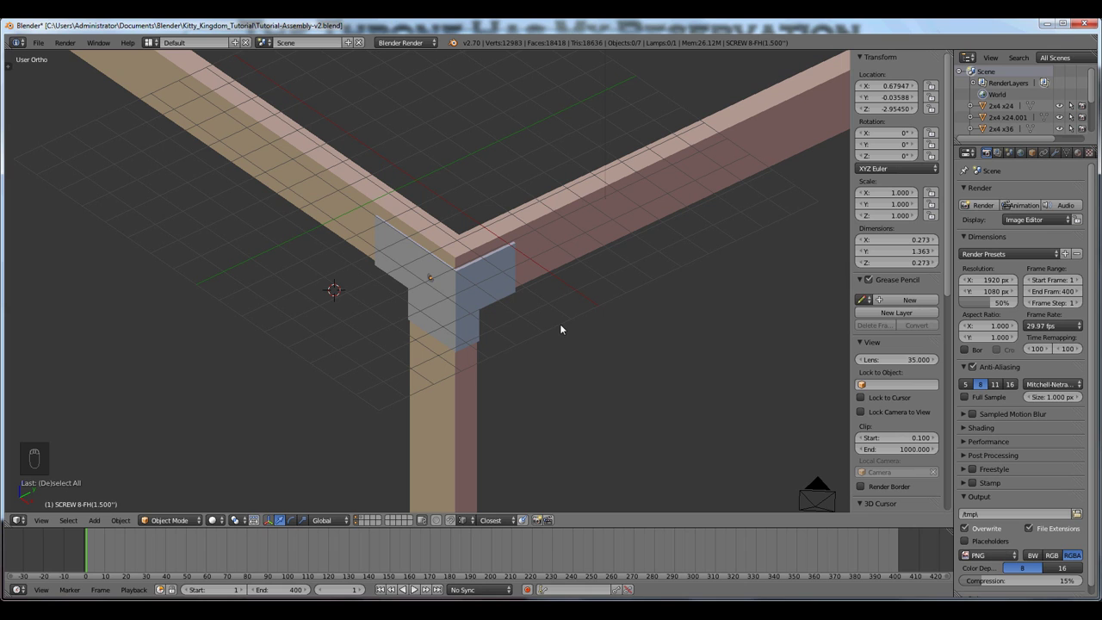
key("shift+c")
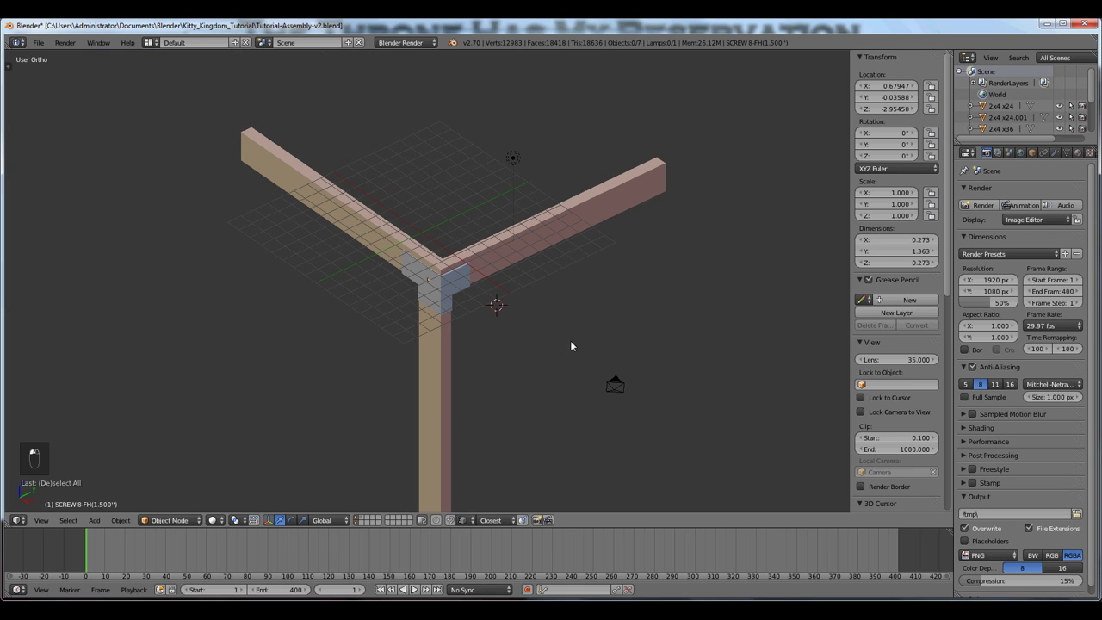
scroll(514, 312, "up", 4)
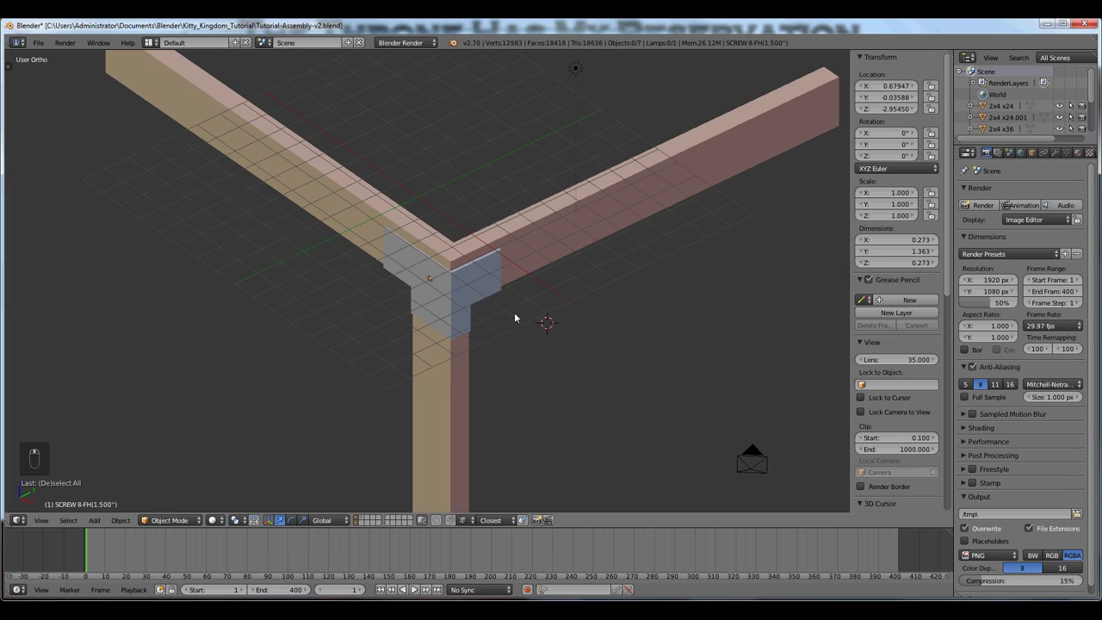
scroll(555, 308, "down", 2)
right_click(561, 286)
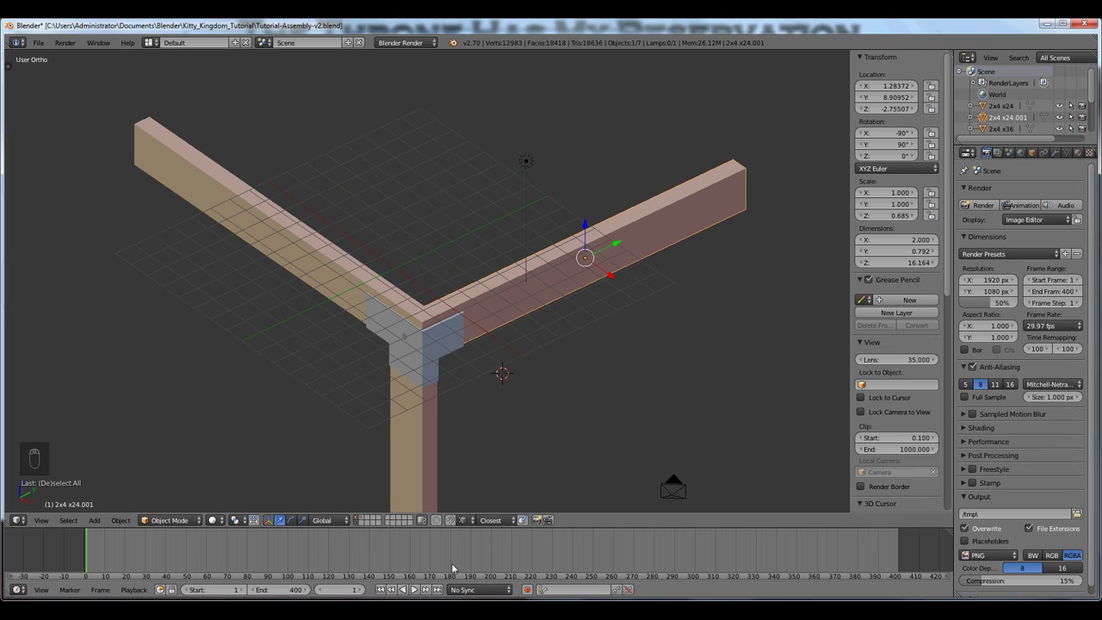
left_click(300, 592)
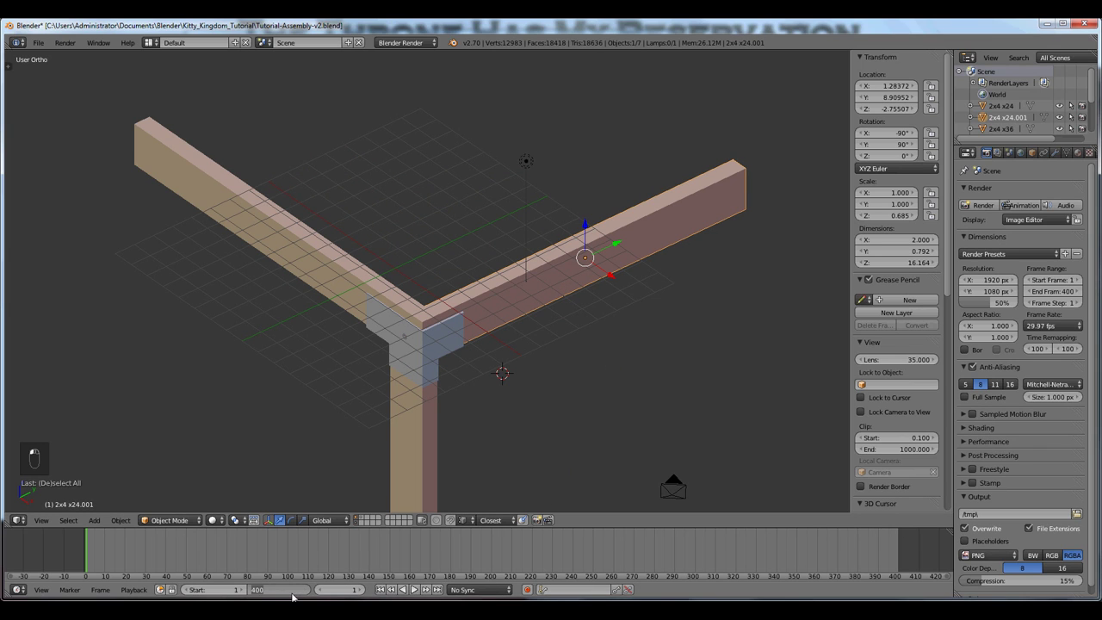
left_click(351, 591)
left_click(351, 591)
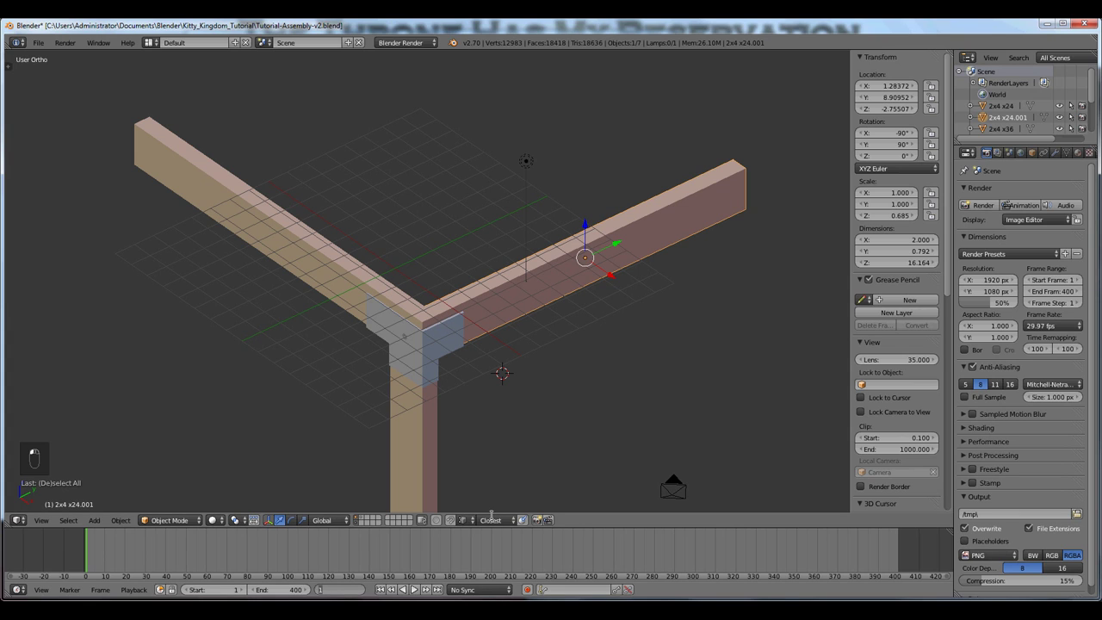
type("360")
key("Return")
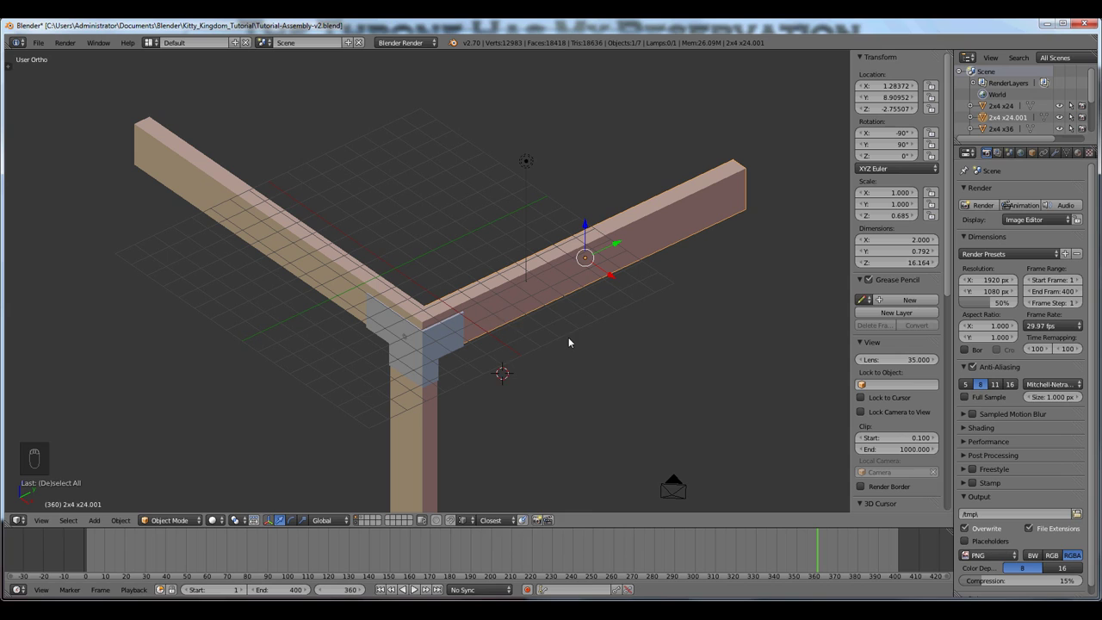
key("i")
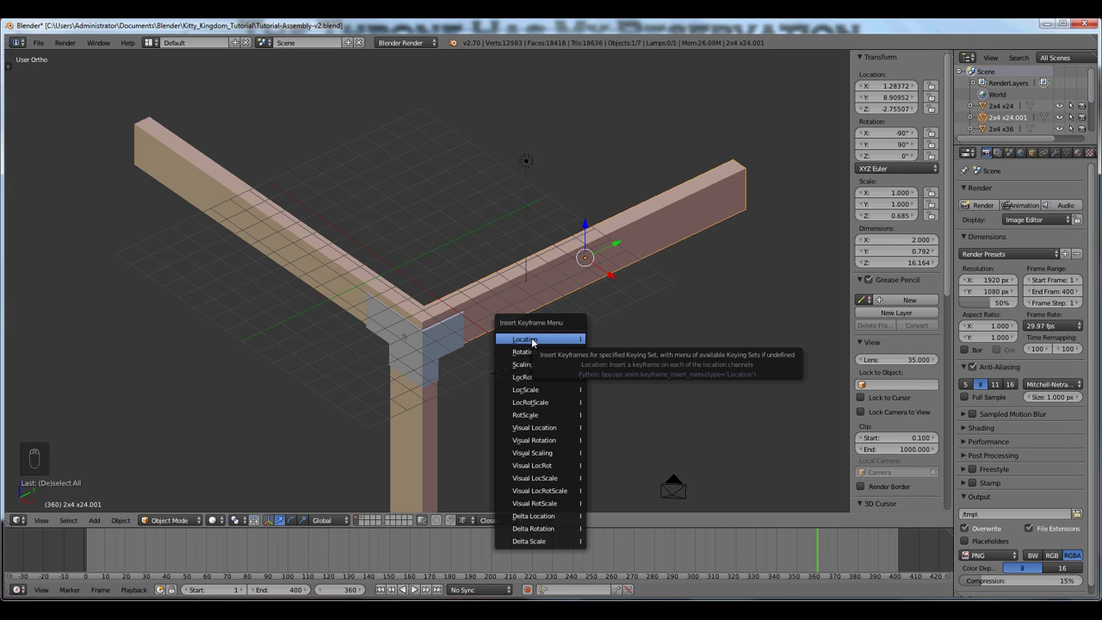
Insert a location keyframe for the 2x4 x24.001 beam at frame 360 and check it against the adjacent frame
left_click(533, 343)
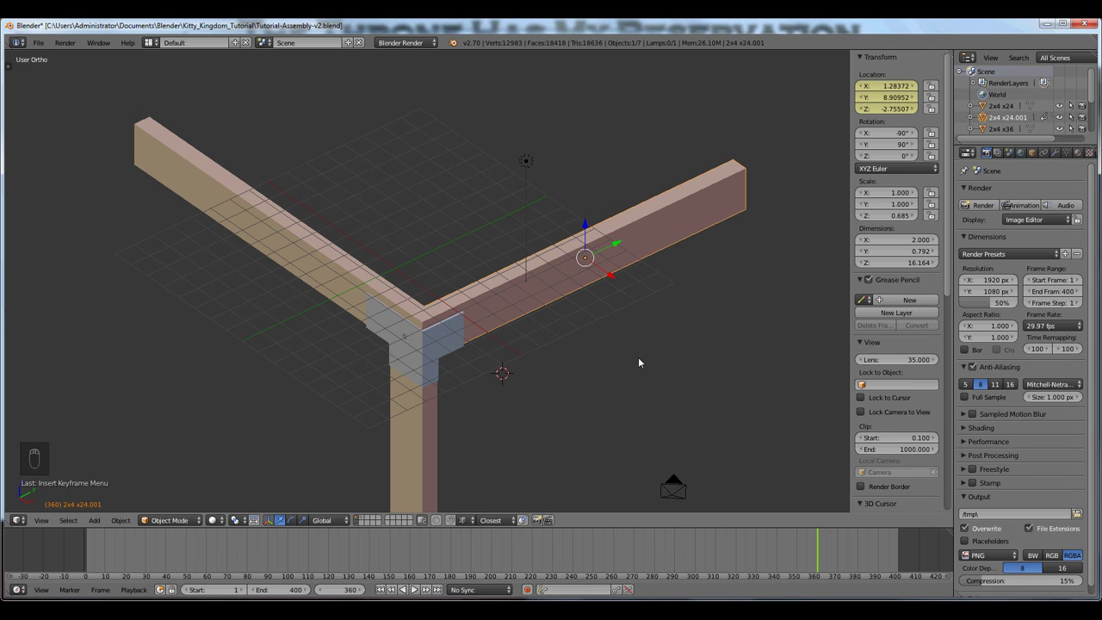
scroll(648, 346, "down", 3)
scroll(669, 296, "up", 2)
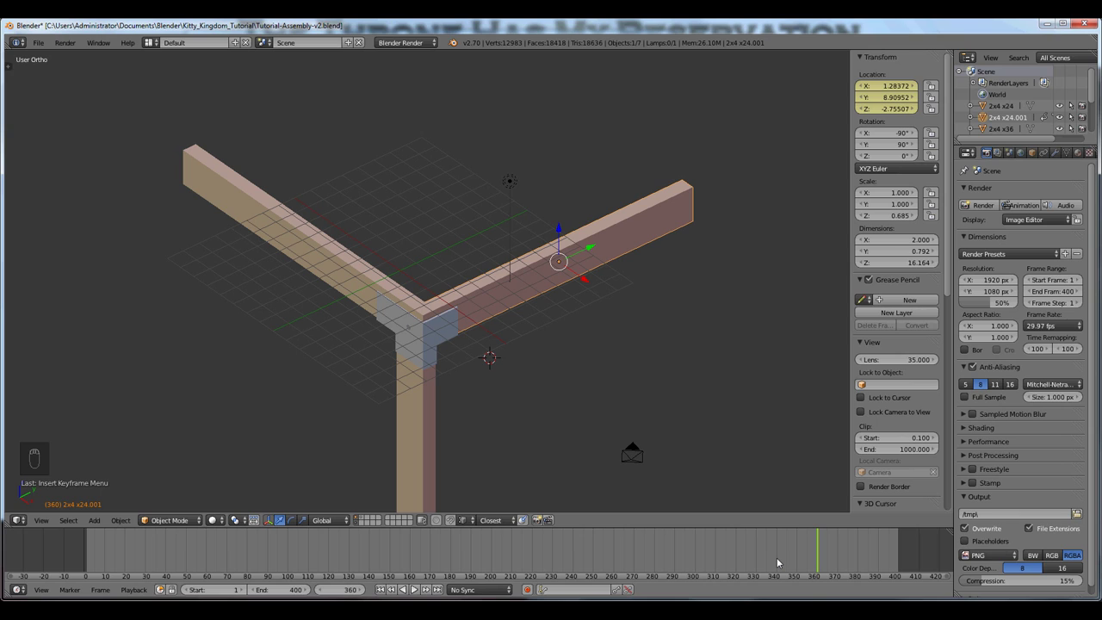
key("Left")
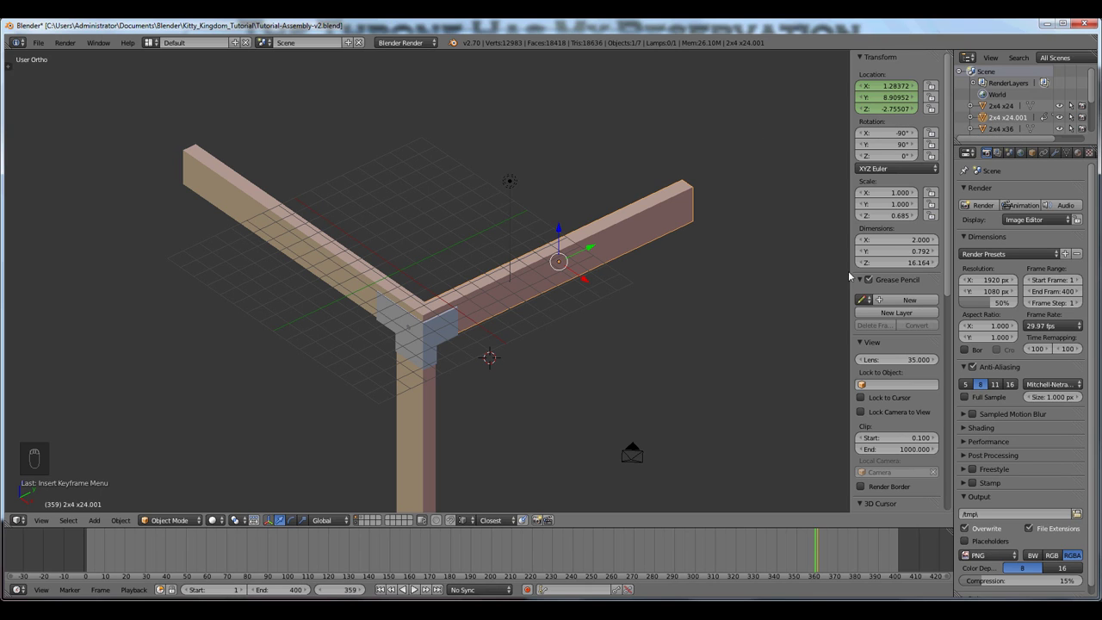
key("Right")
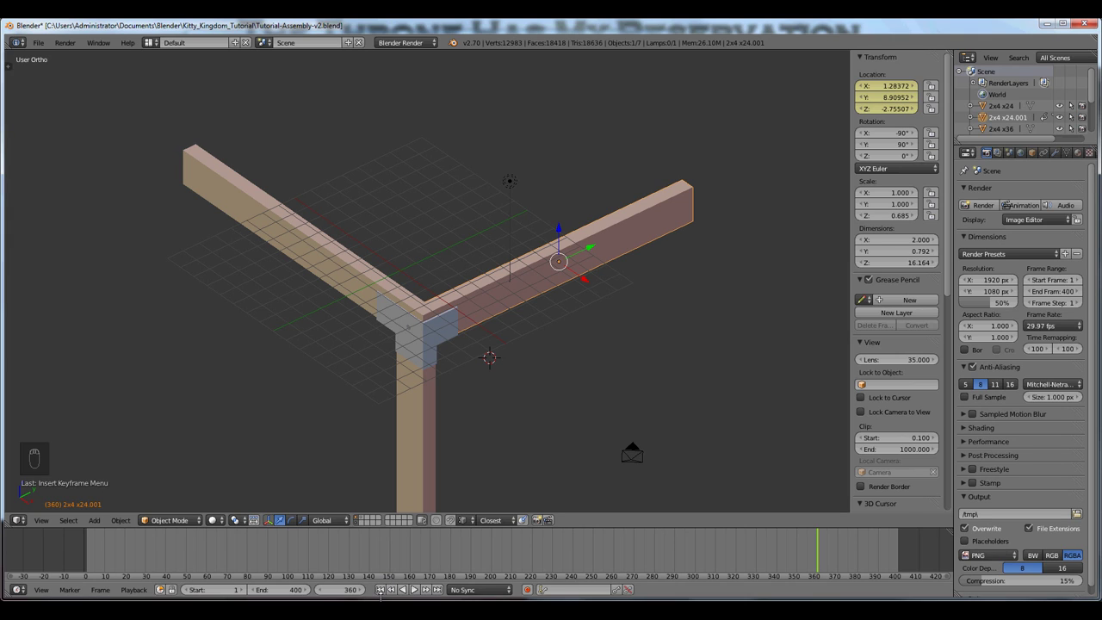
At frame 270, raise the 2x4 x24.001 beam about 6.2 units along global Z and insert a location keyframe
left_click(345, 589)
key("Return")
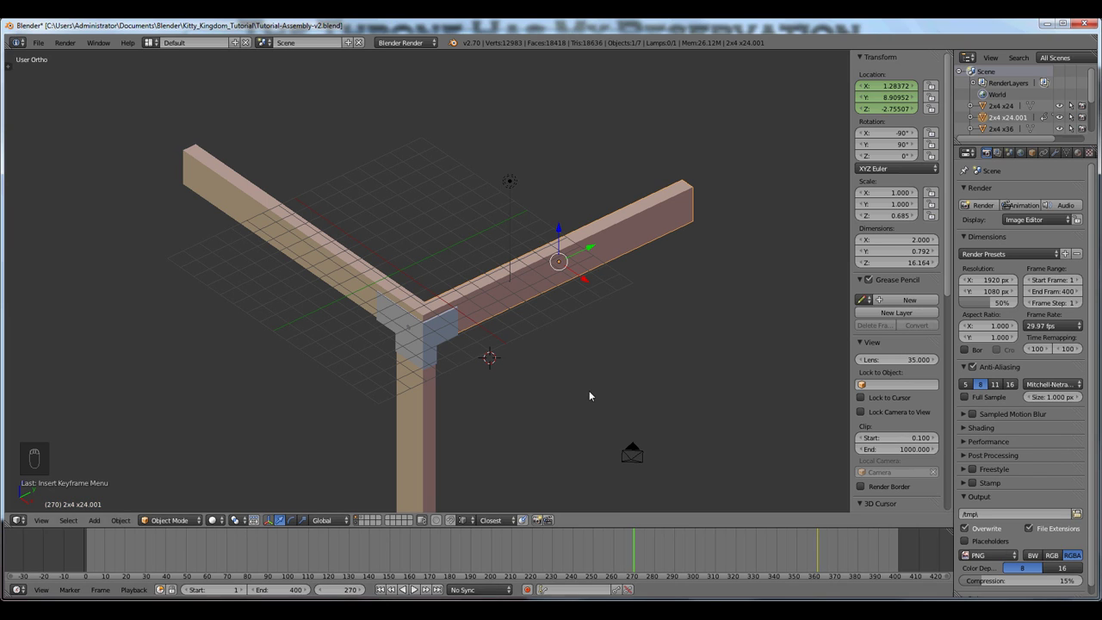
key("g")
key("z")
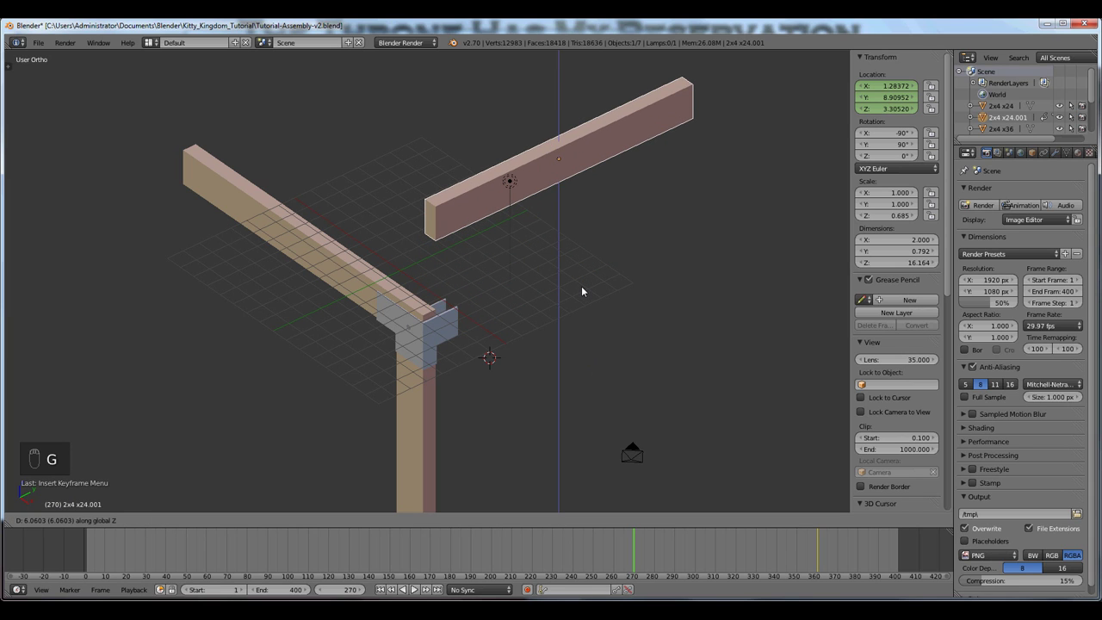
left_click(580, 285)
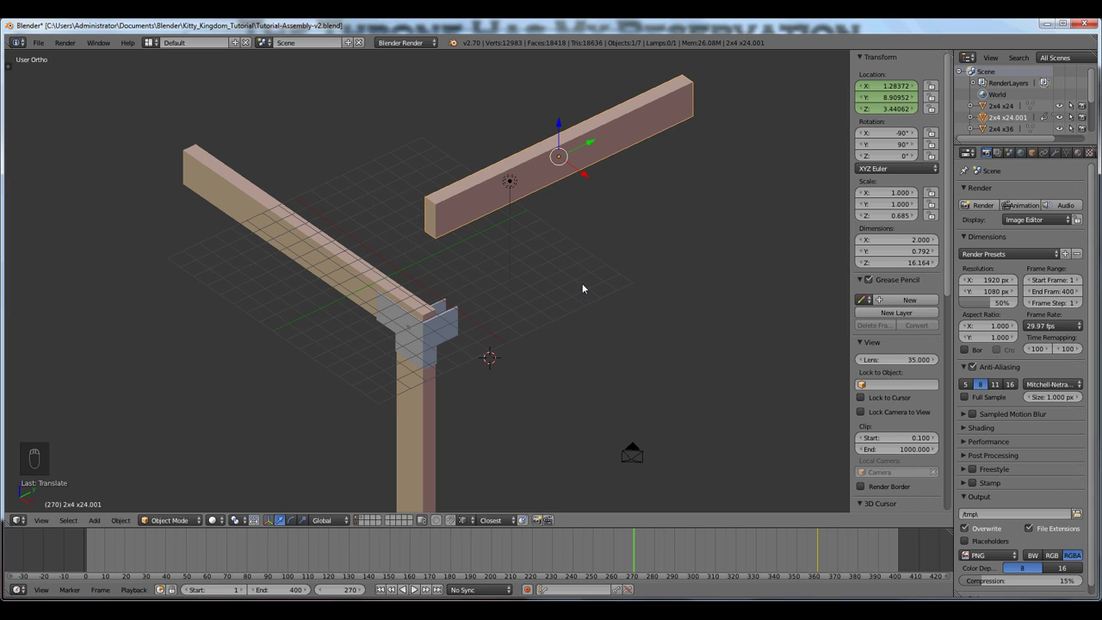
key("i")
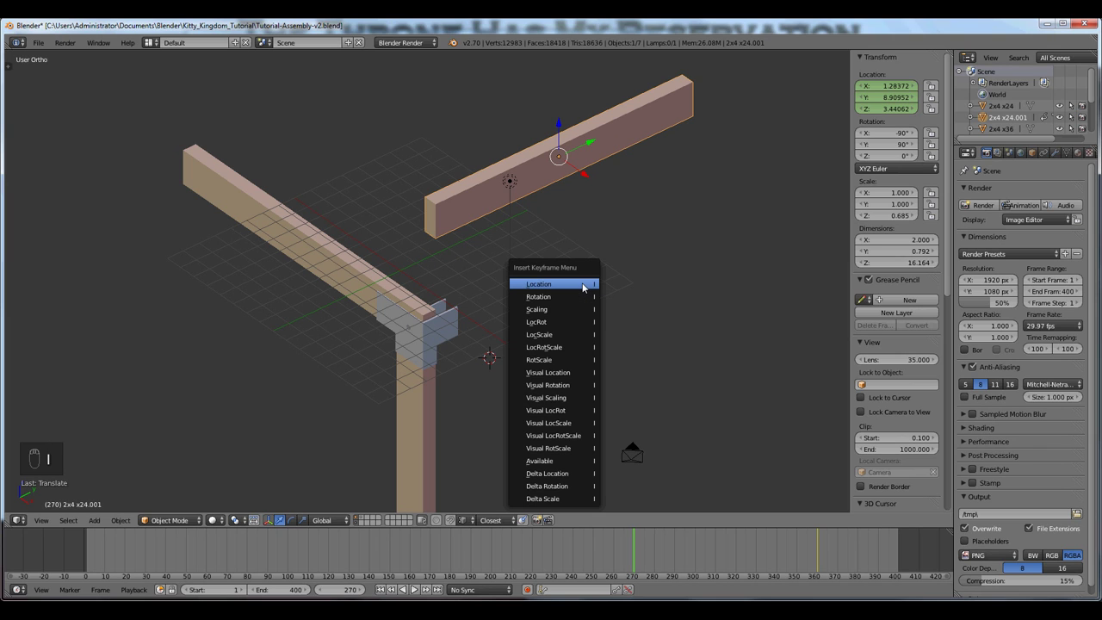
left_click(582, 285)
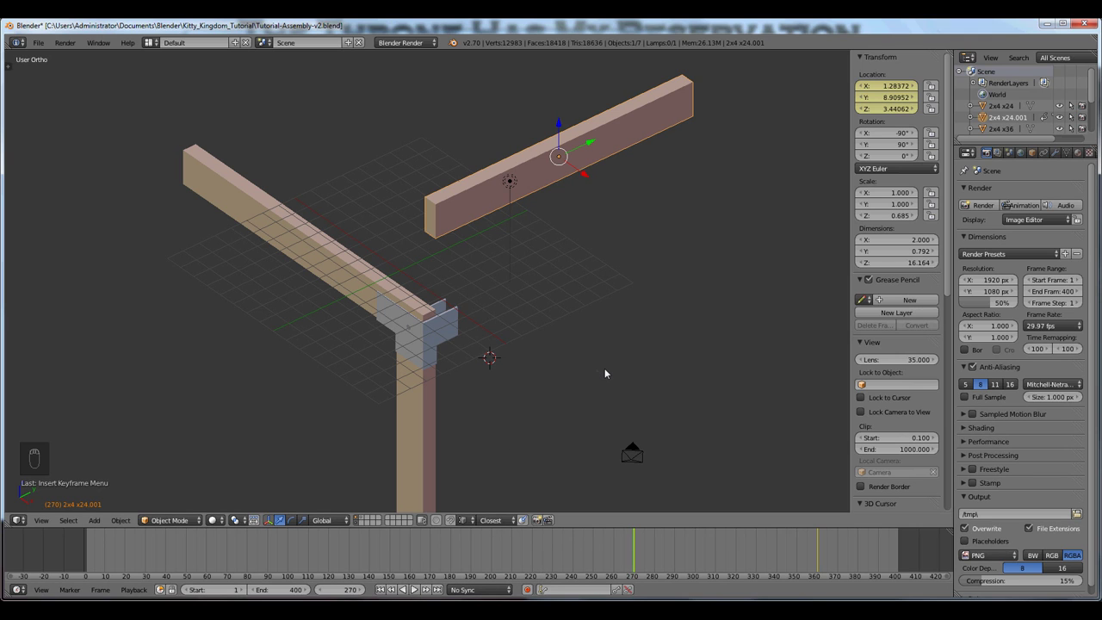
Play the animation from around frame 270 to review the 2x4 x24.001 beam's drop onto the post bracket
key("alt+a")
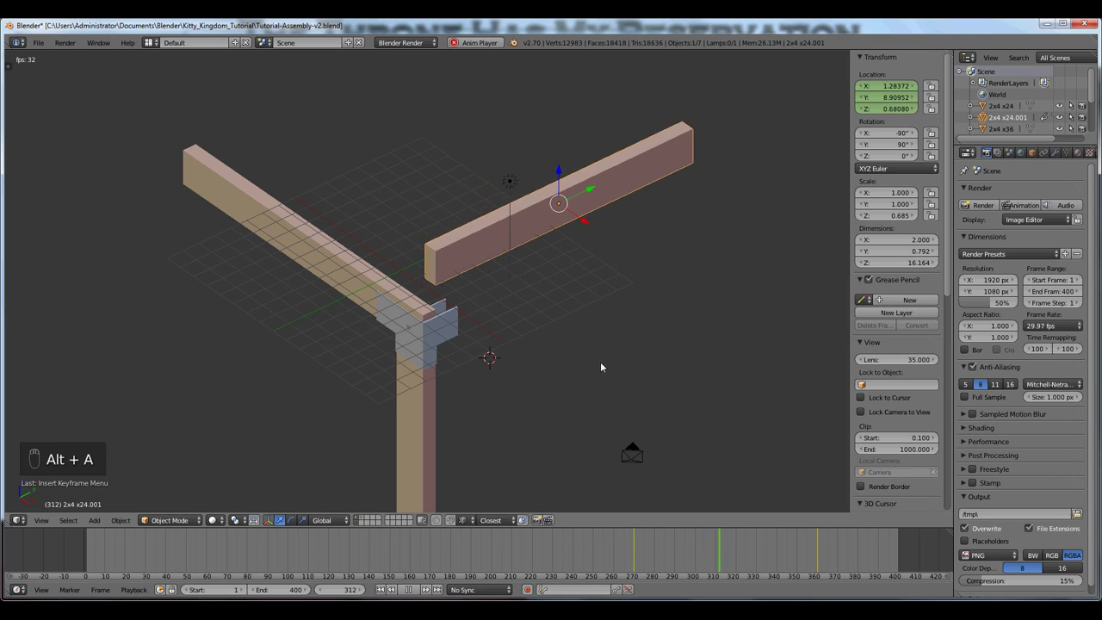
key("alt+a")
left_click(631, 558)
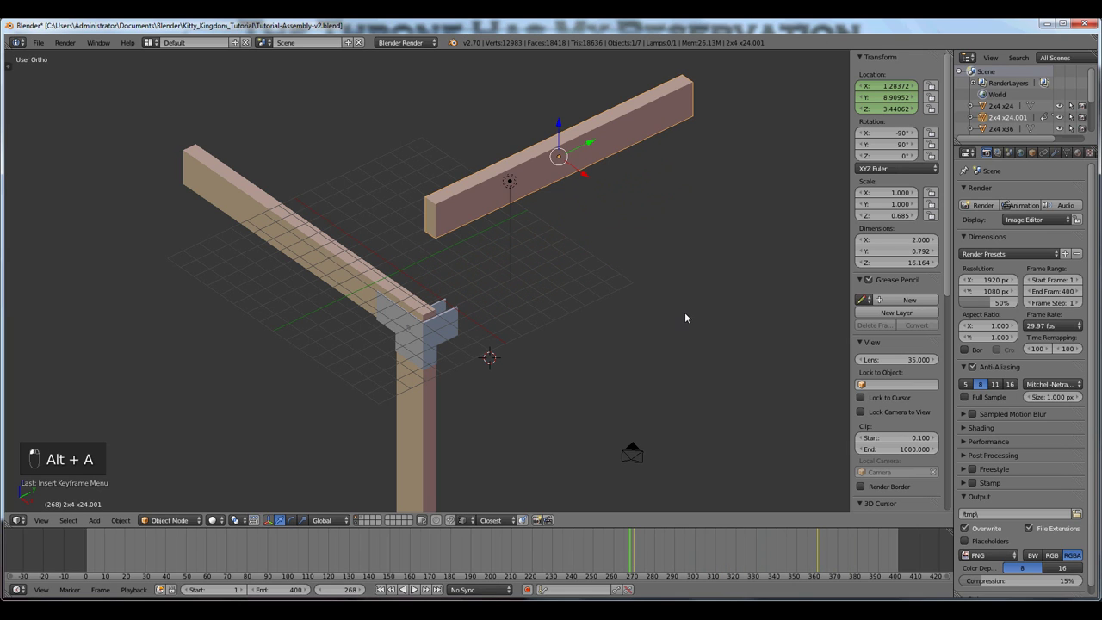
key("alt+a")
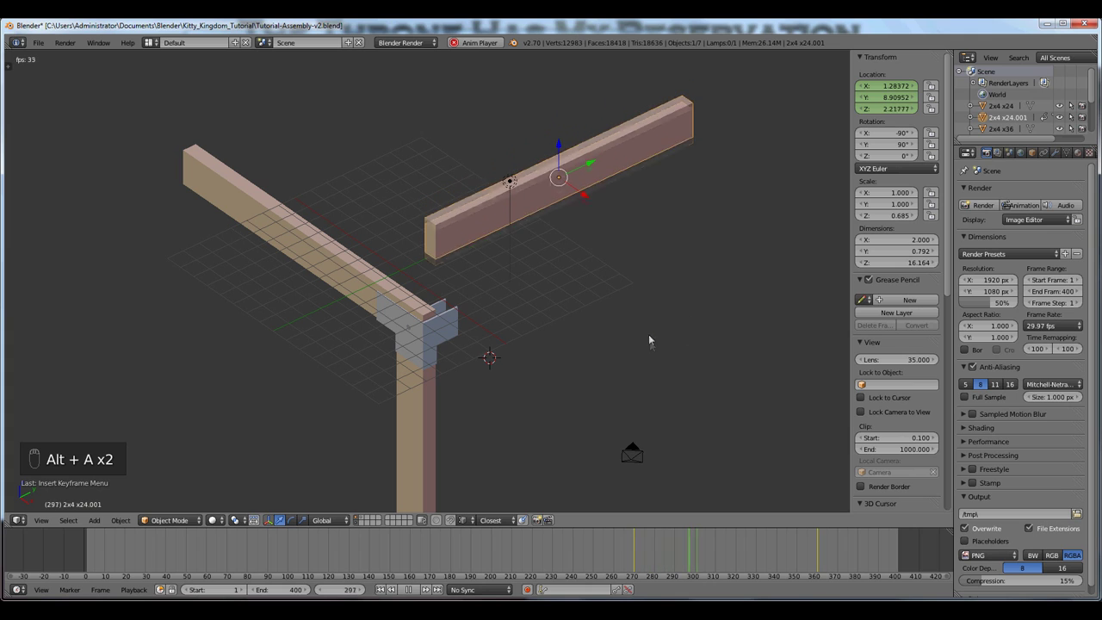
key("alt+a")
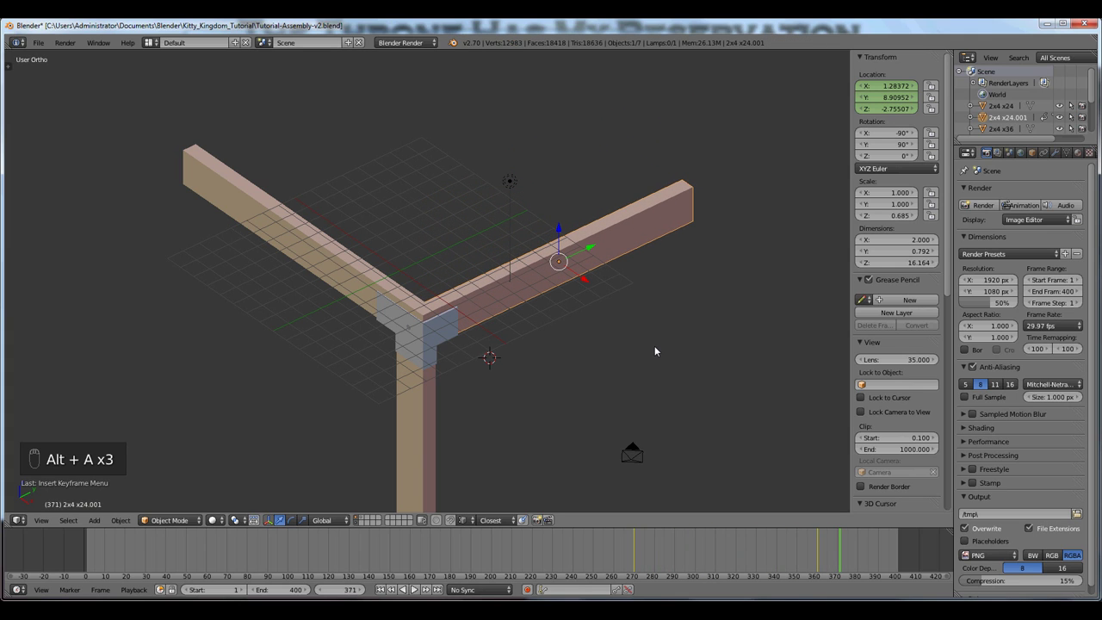
Go to the keyframe at frame 360 and select each horizontal beam in turn to compare their timeline keyframes
key("Down")
left_click(159, 257)
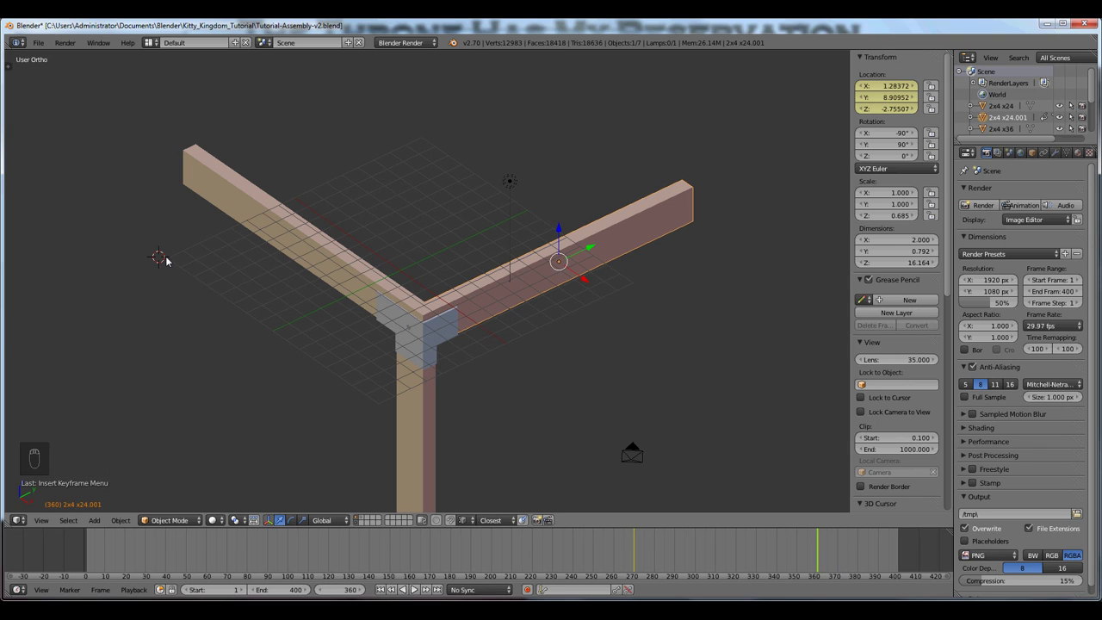
right_click(287, 241)
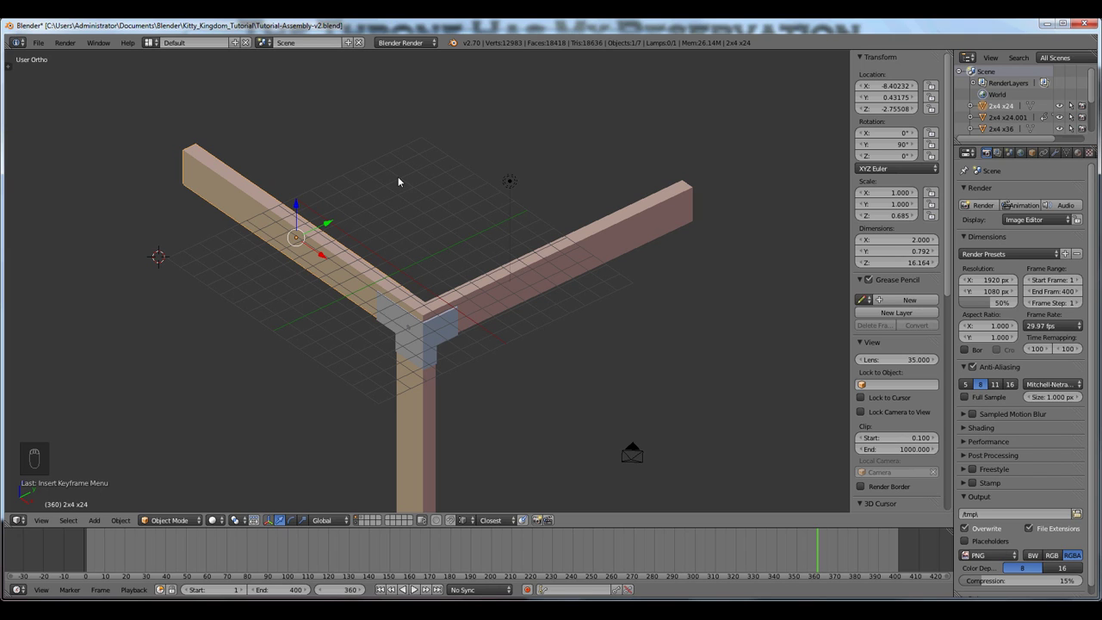
right_click(568, 238)
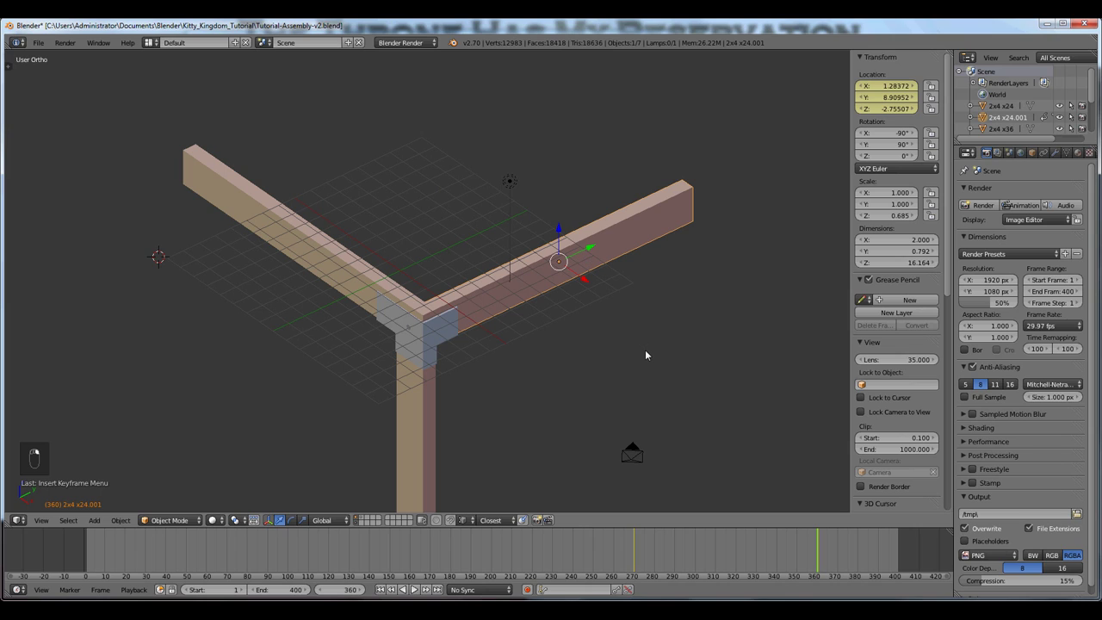
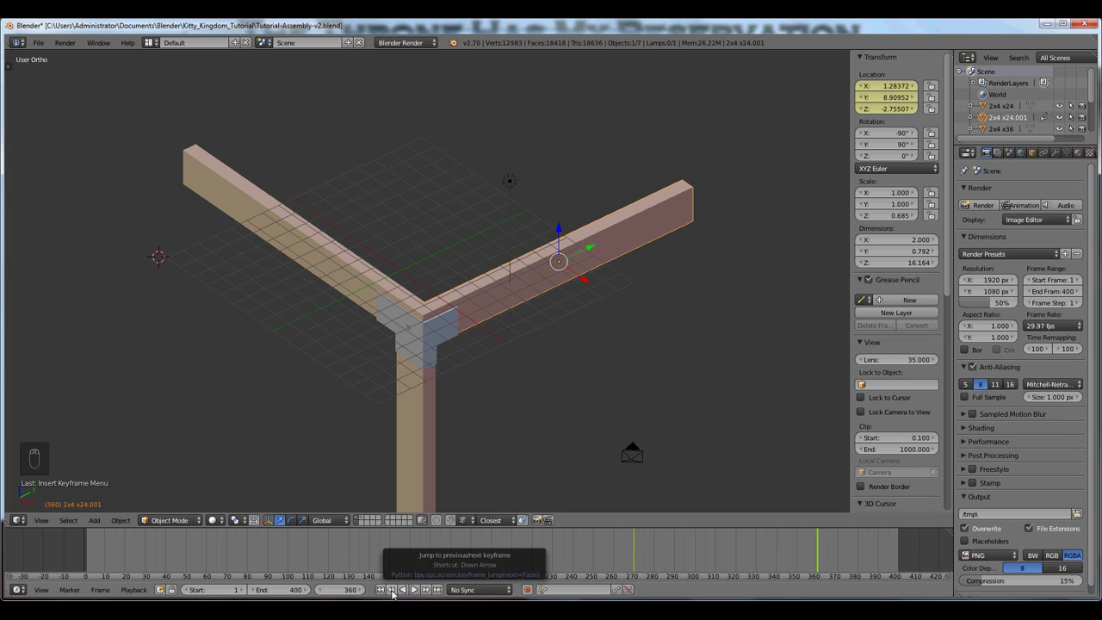
Jump back and forth between the 2x4 x24.001 beam's keyframes at frames 270 and 360
left_click(391, 591)
left_click(426, 590)
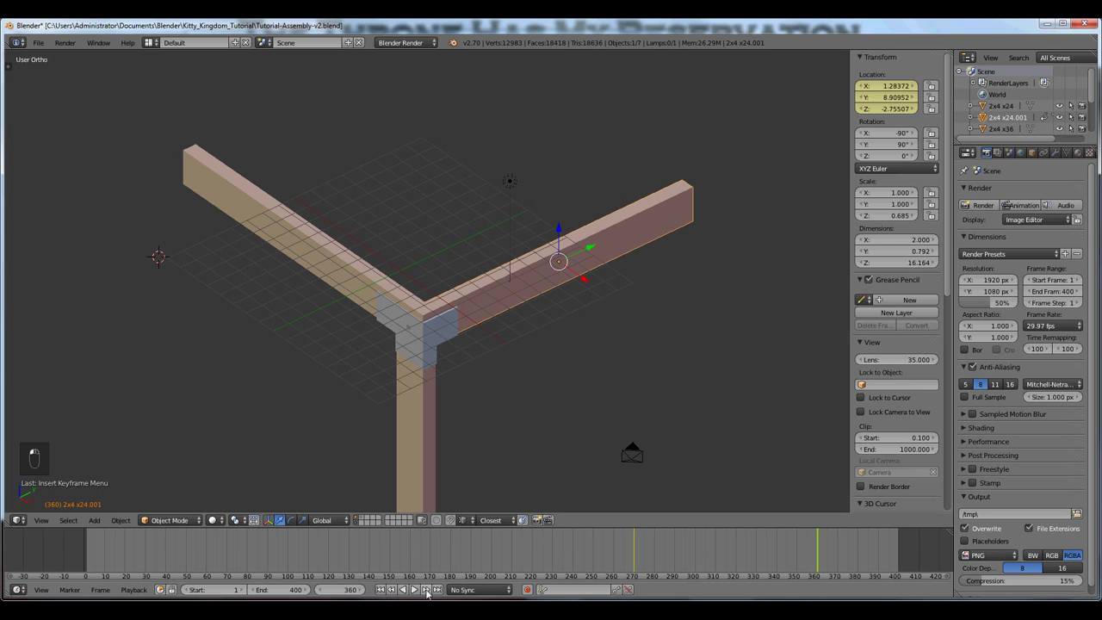
left_click(391, 590)
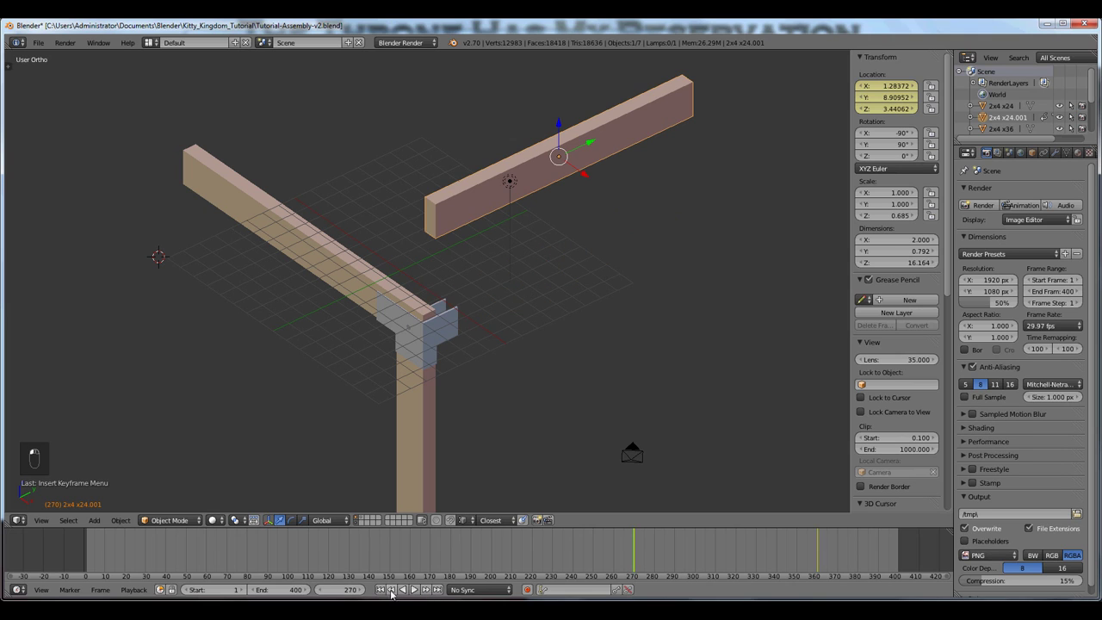
left_click(426, 591)
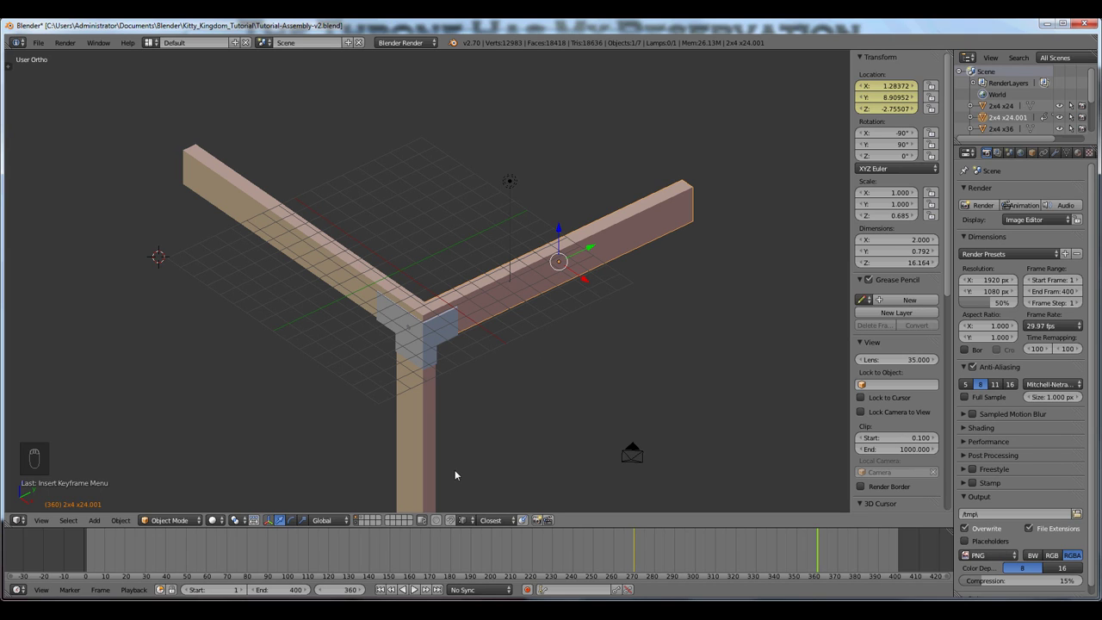
Set the current frame to 330 and insert a location keyframe for the 2x4 x24 beam in its assembled position
left_click(348, 589)
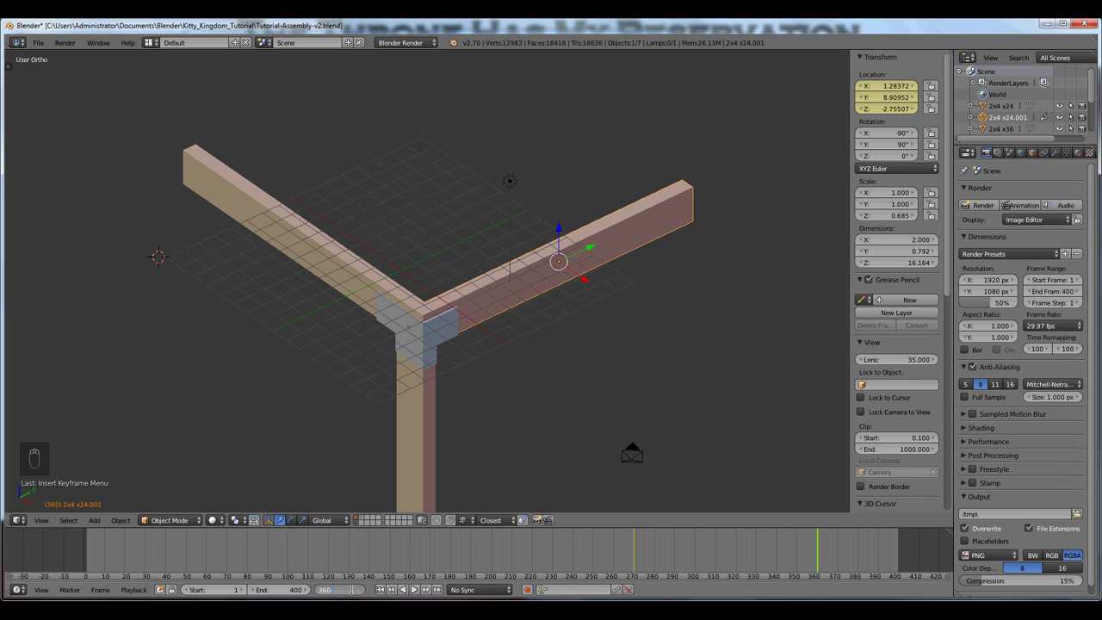
type("330")
key("Return")
right_click(330, 275)
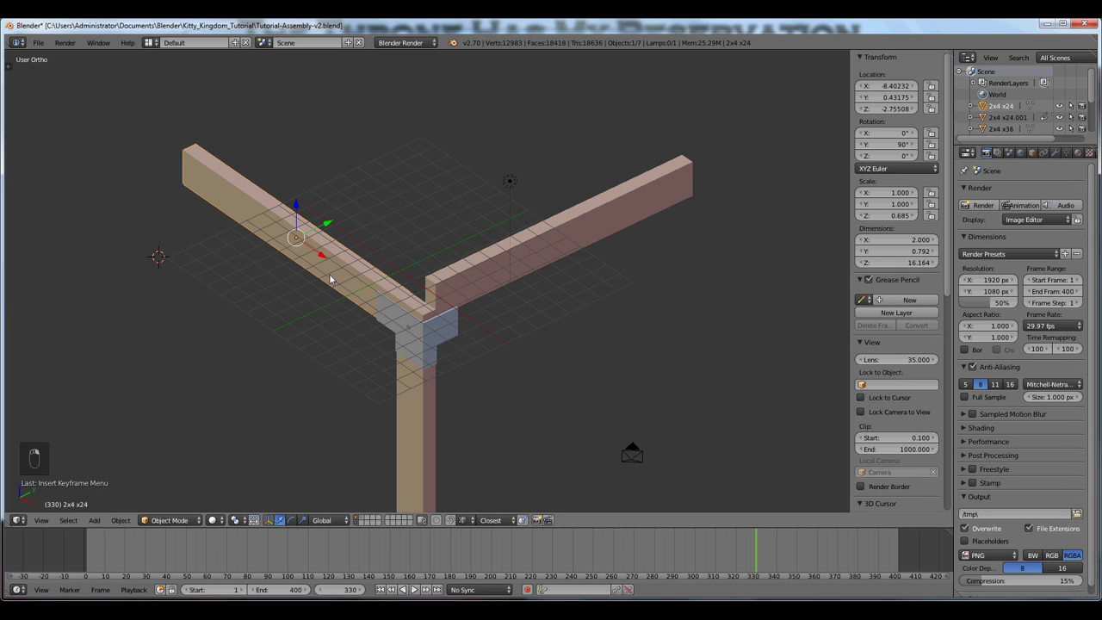
key("i")
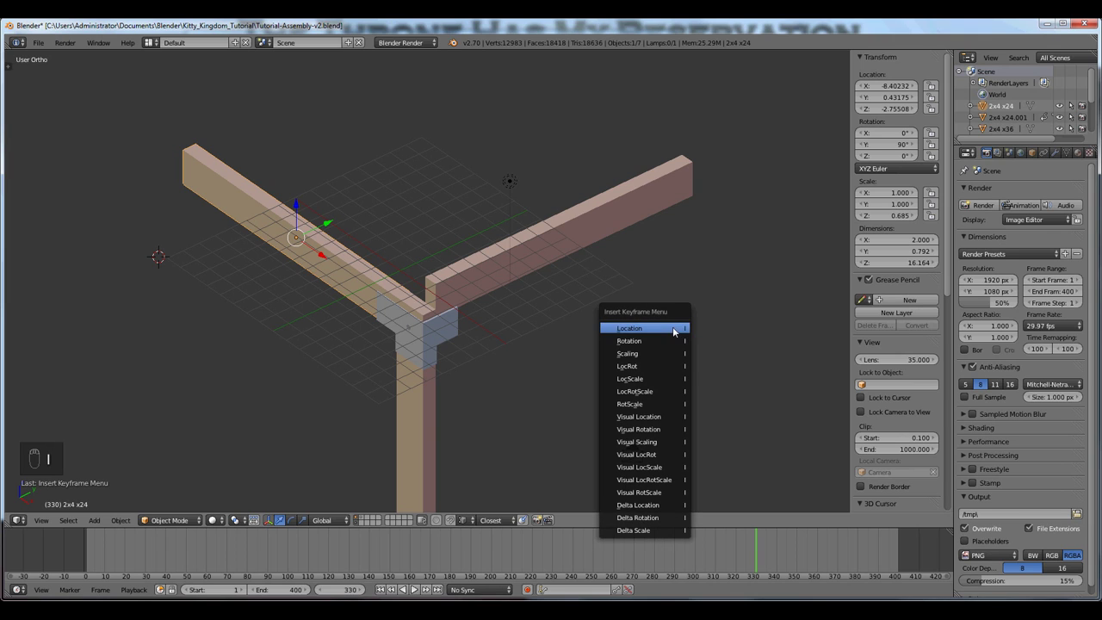
left_click(674, 328)
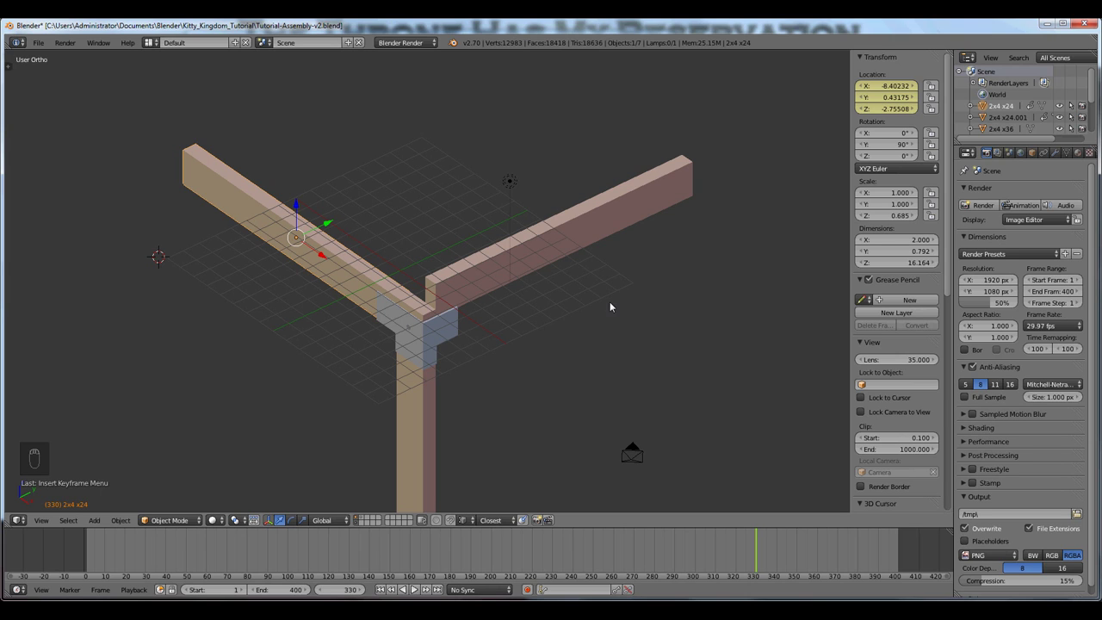
At frame 240, raise the 2x4 x24 beam about 4.37 units along global Z and insert a location keyframe
left_click(339, 589)
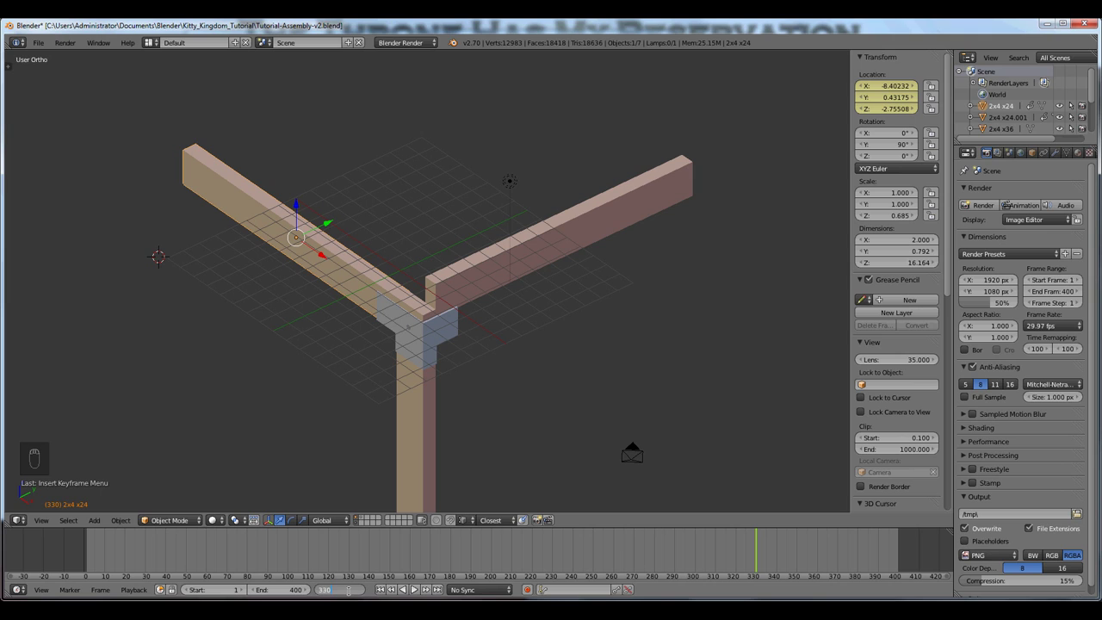
key("Return")
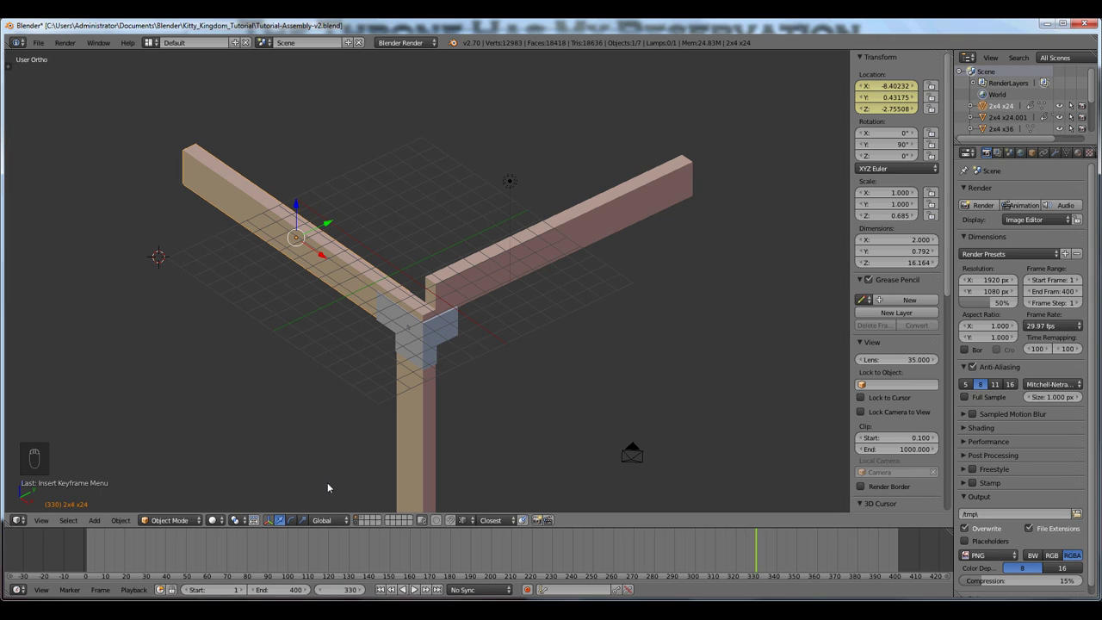
left_click(343, 591)
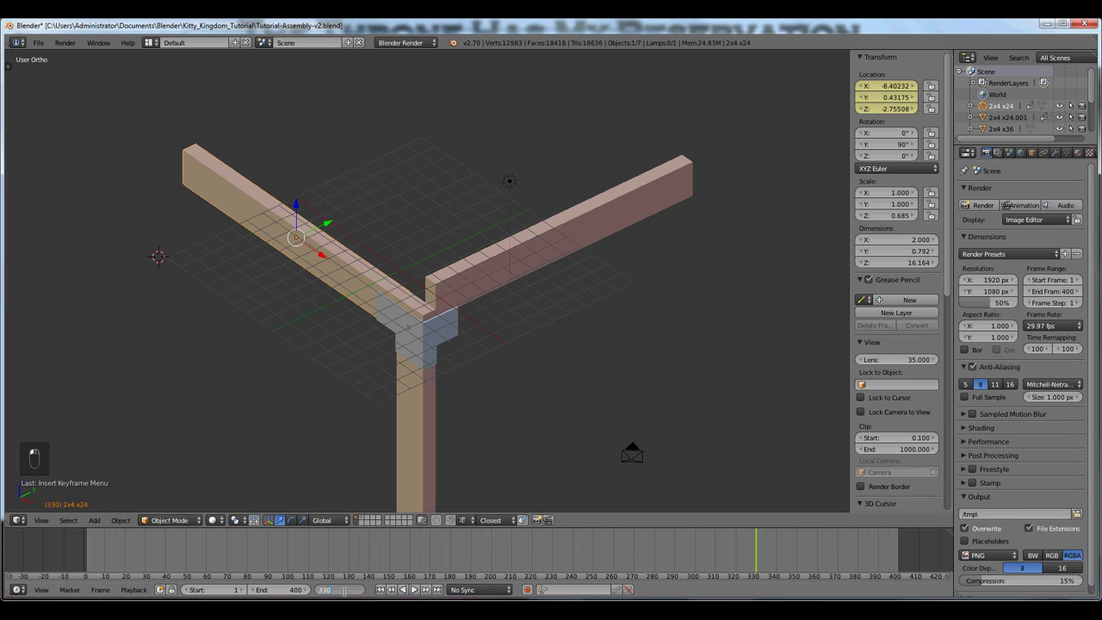
type("240")
key("Return")
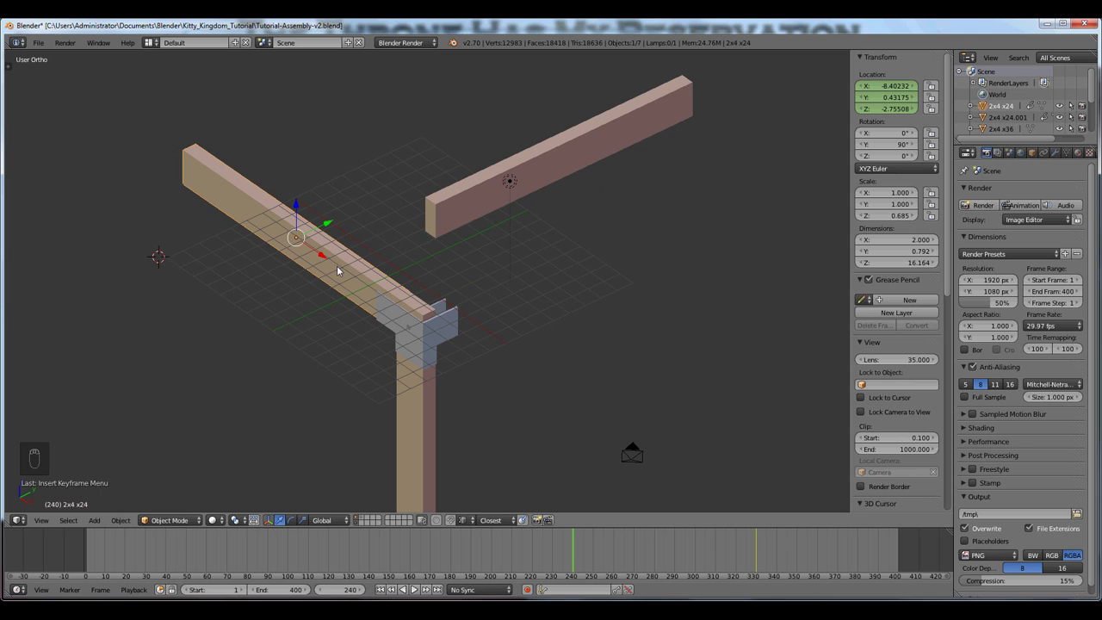
key("g")
key("z")
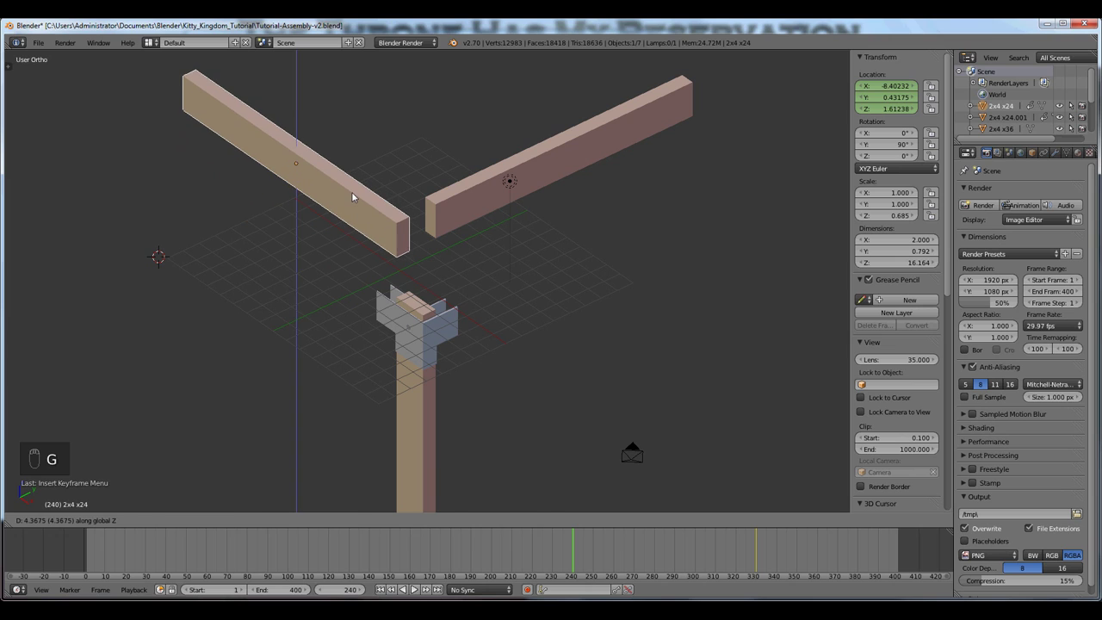
left_click(351, 191)
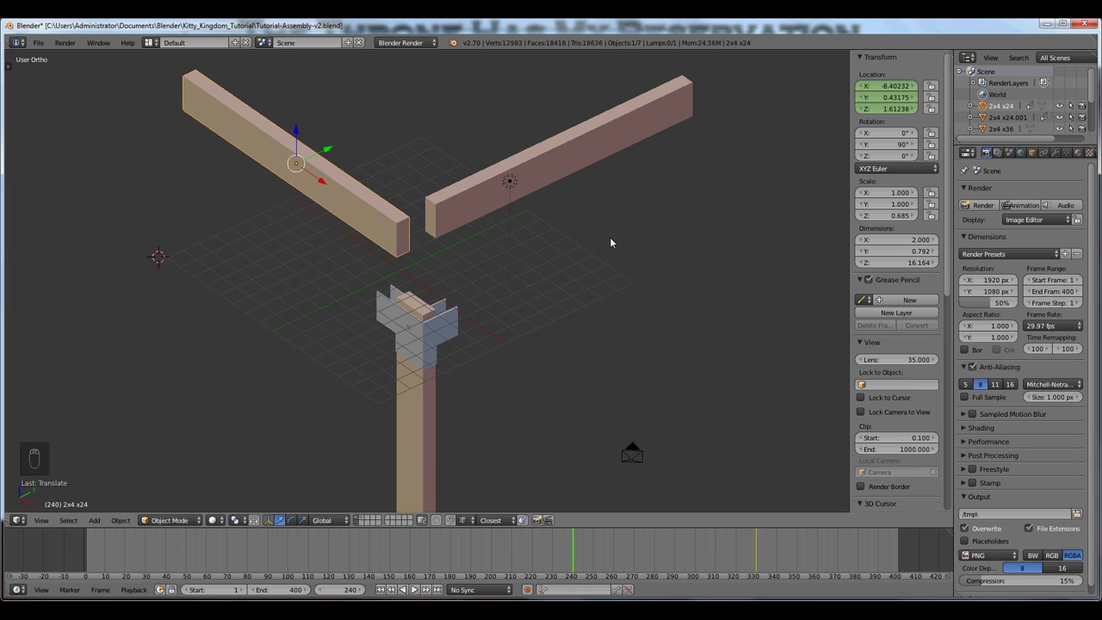
key("i")
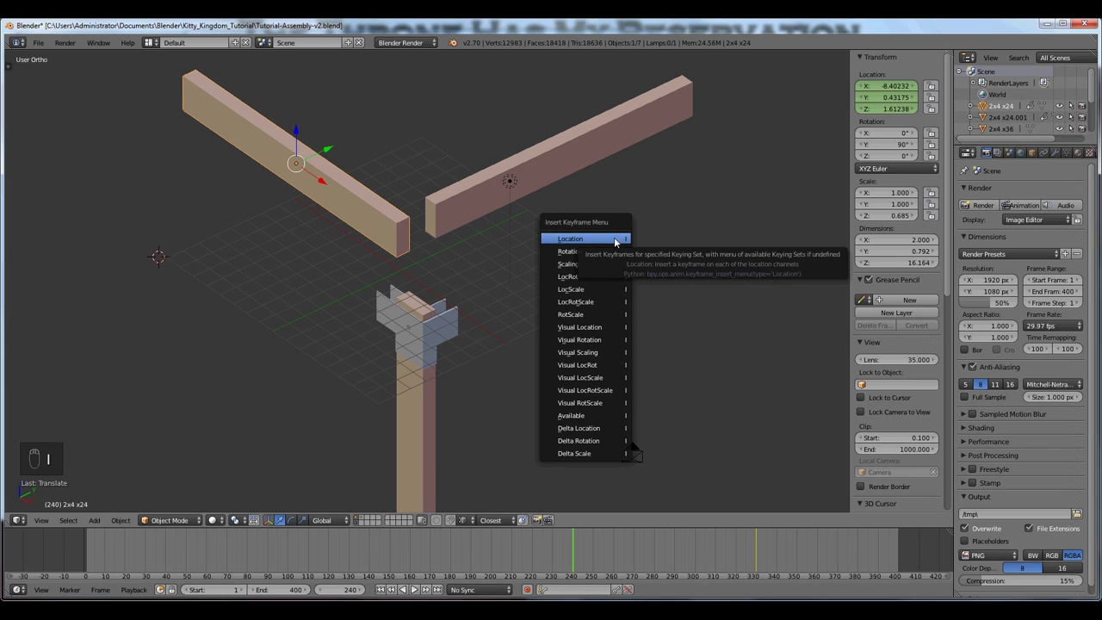
left_click(614, 237)
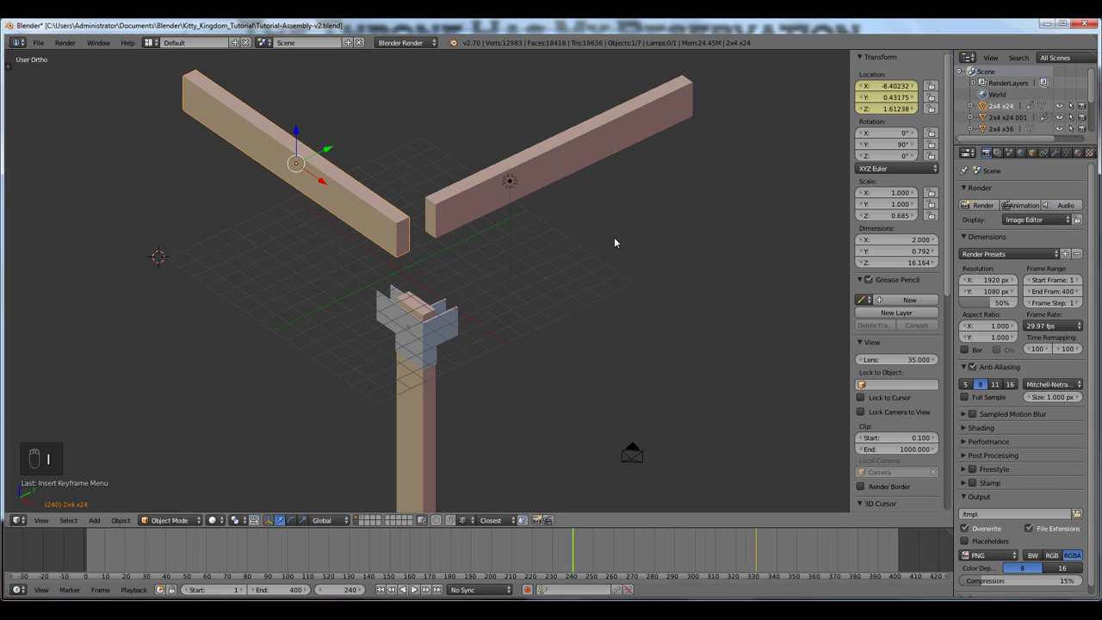
Play the animation from frame 240 repeatedly to review the staggered drop of both horizontal beams
key("alt+a")
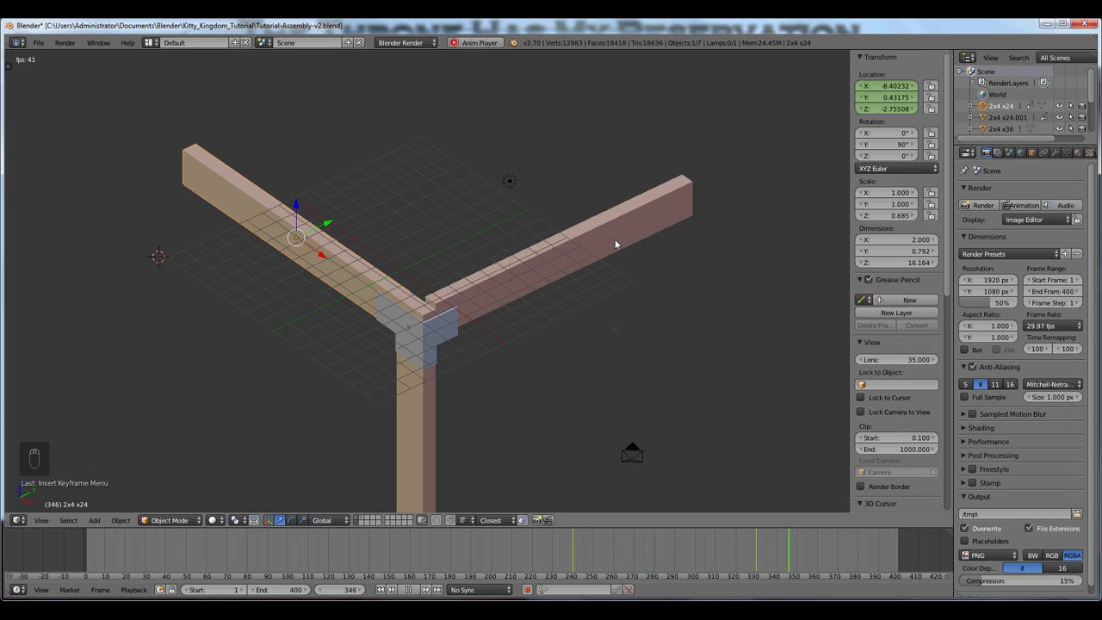
key("alt+a")
key("alt+a")
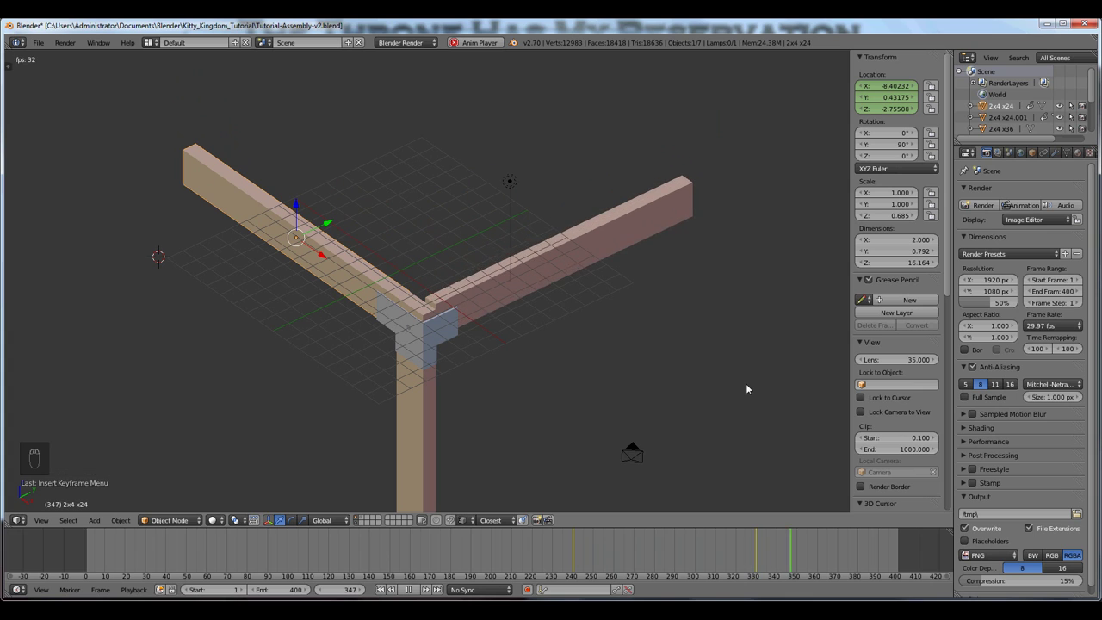
key("alt+a")
key("alt+a")
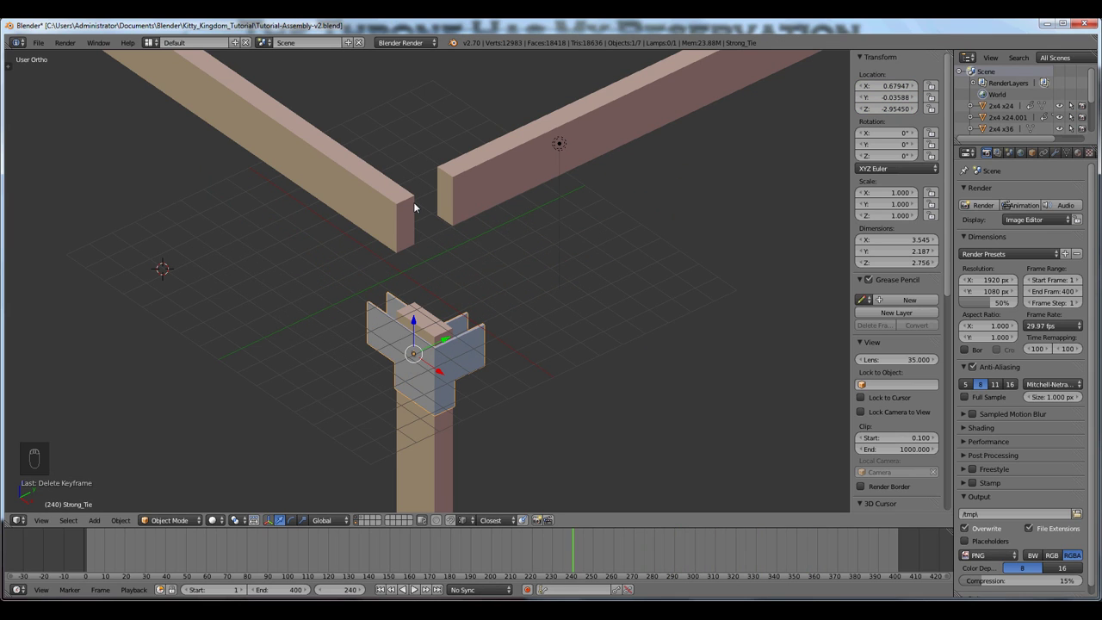
Insert a location keyframe for the Strong_Tie bracket at frame 240 in its assembled position on the post
right_click(371, 214)
key("ctrl+z")
key("i")
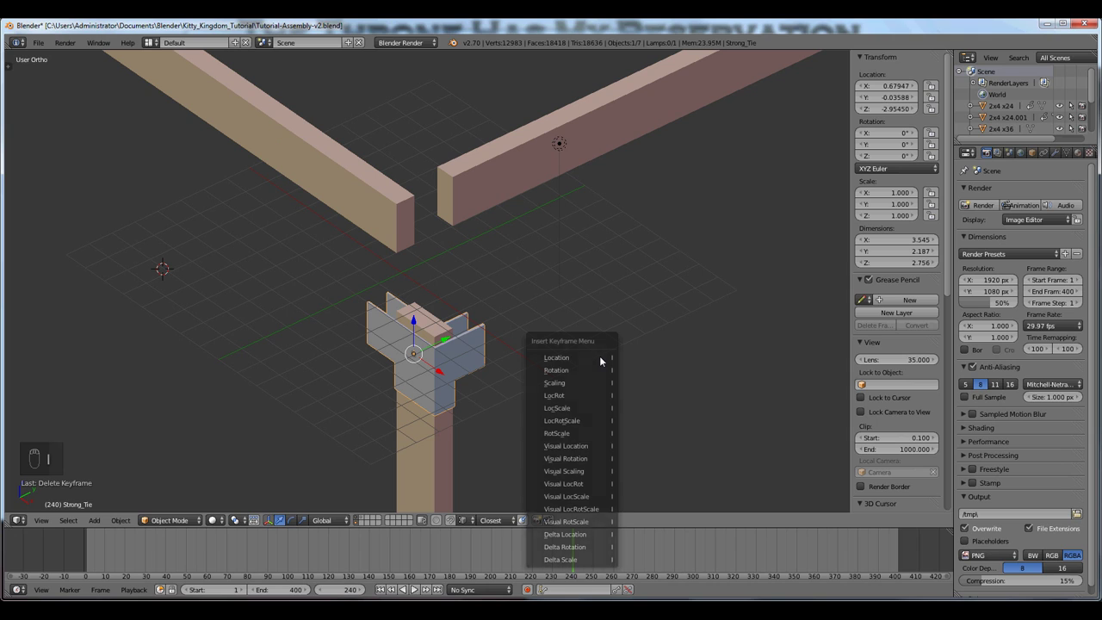
left_click(600, 356)
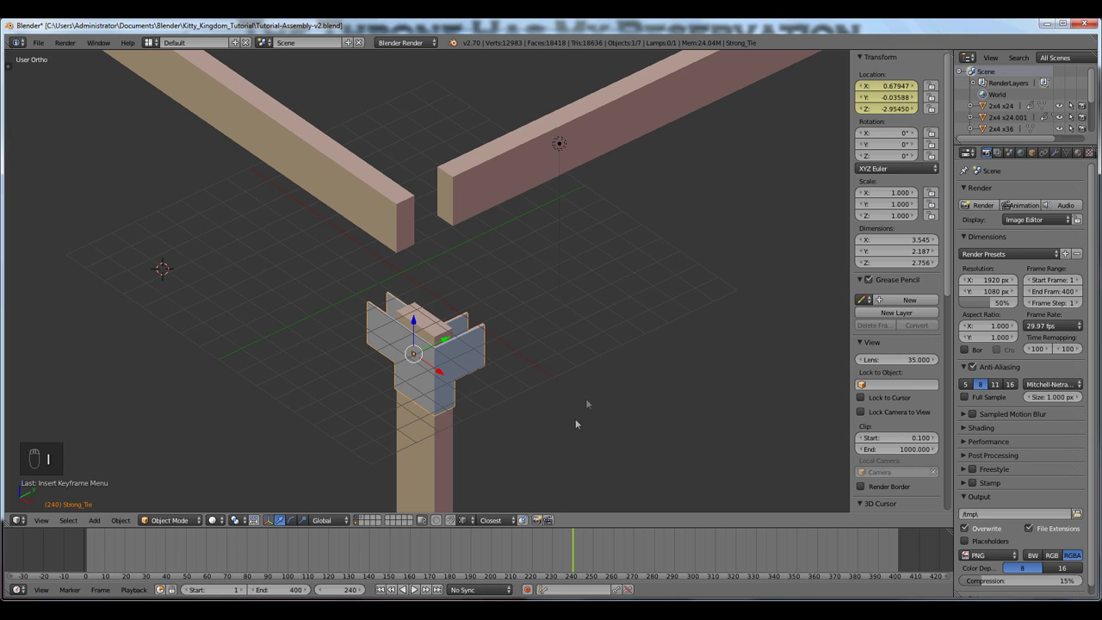
At frame 150, raise the Strong_Tie bracket about 3.67 units along global Z and insert a location keyframe
left_click(346, 591)
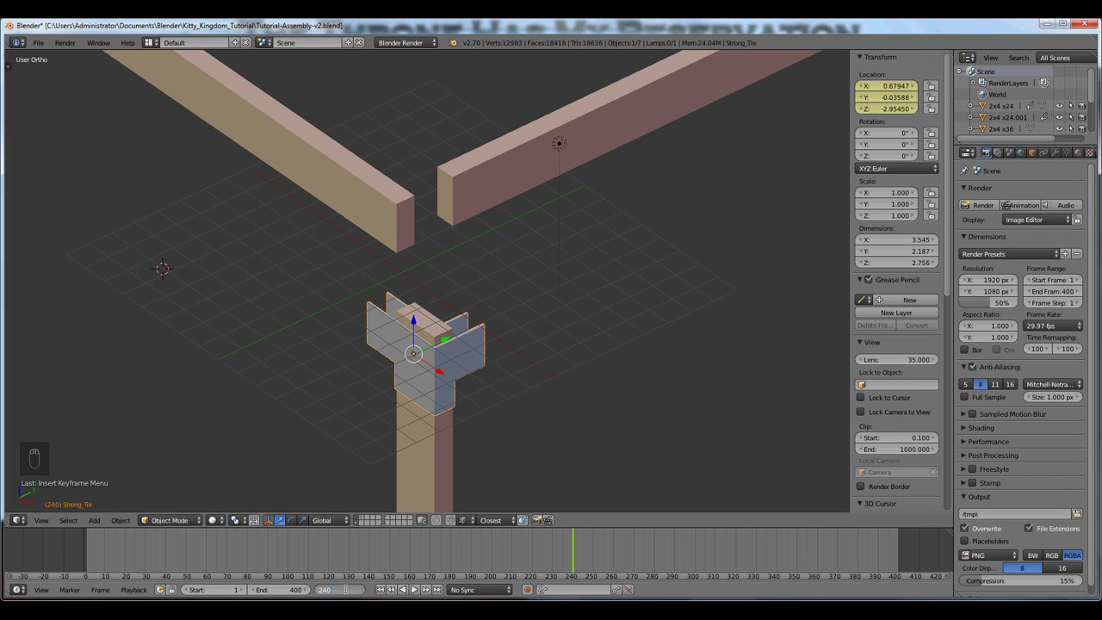
type("150")
key("Return")
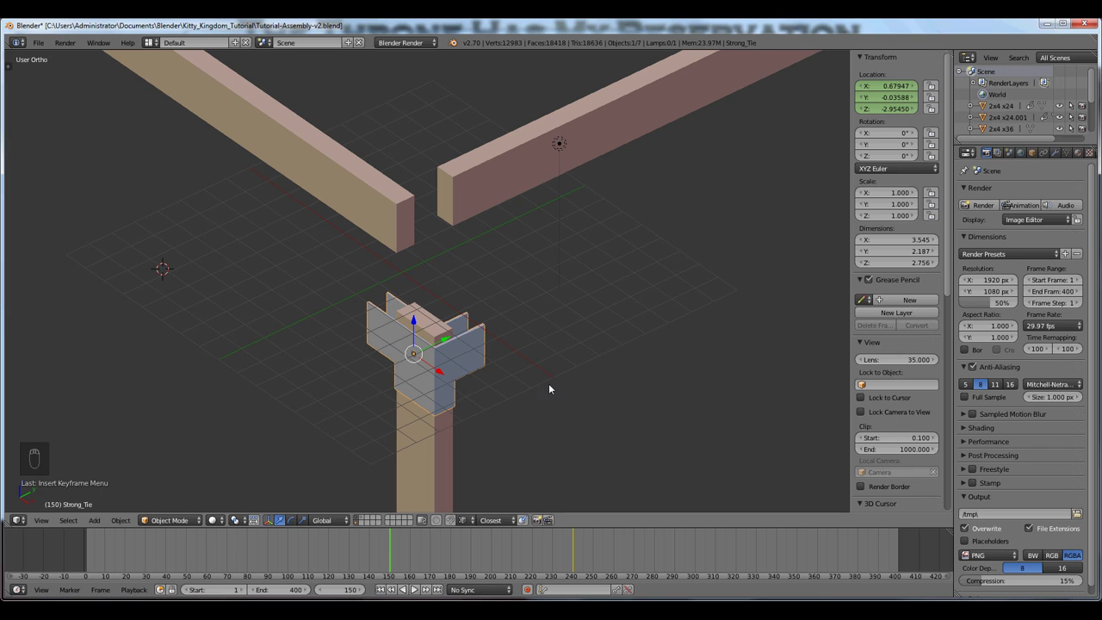
key("g")
key("z")
left_click(562, 289)
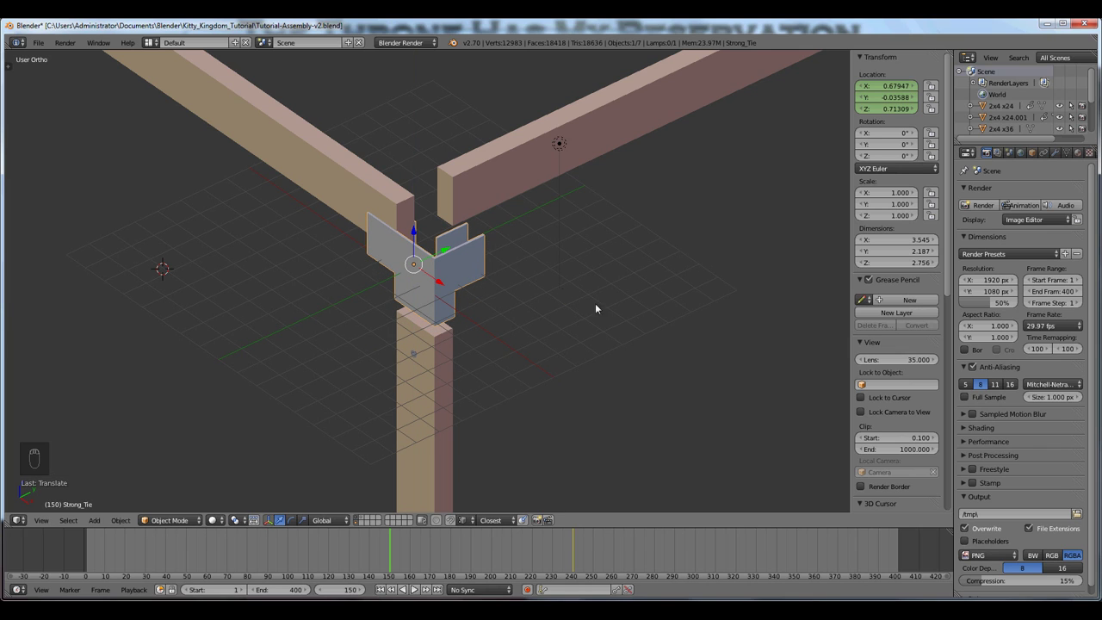
key("i")
left_click(635, 310)
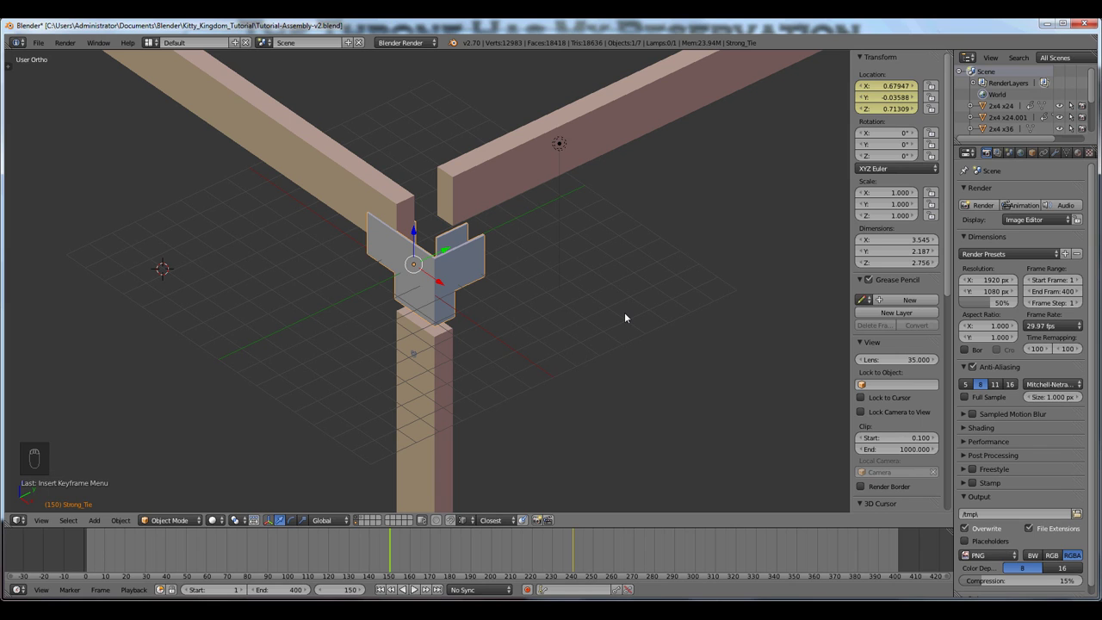
Play the animation to review the bracket and beams dropping into place, and examine the assembled corner up close
key("alt+a")
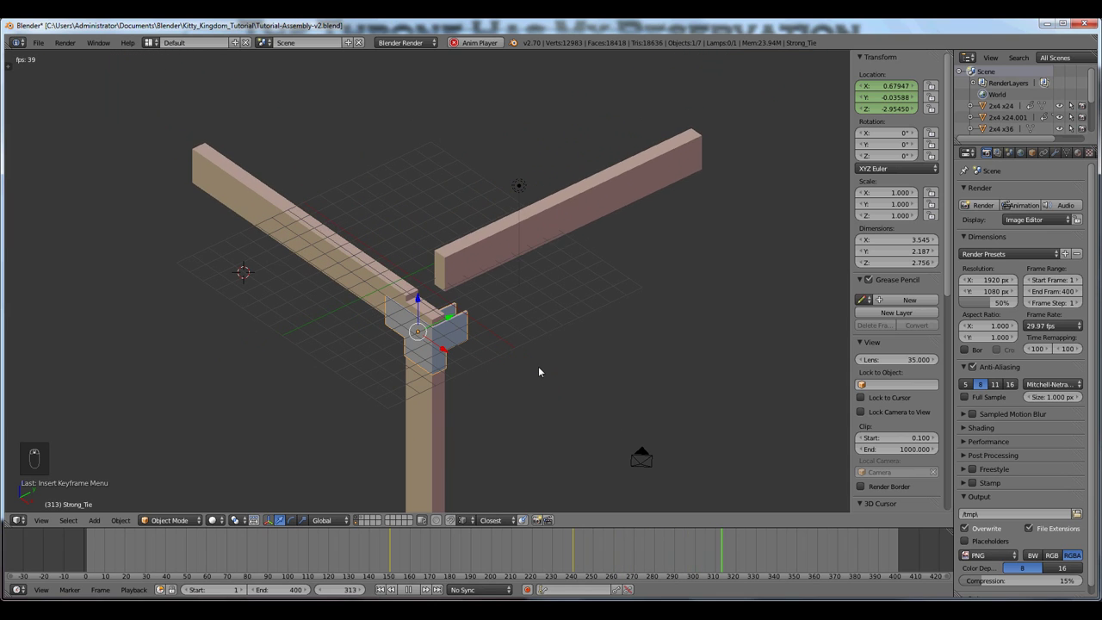
key("alt+a")
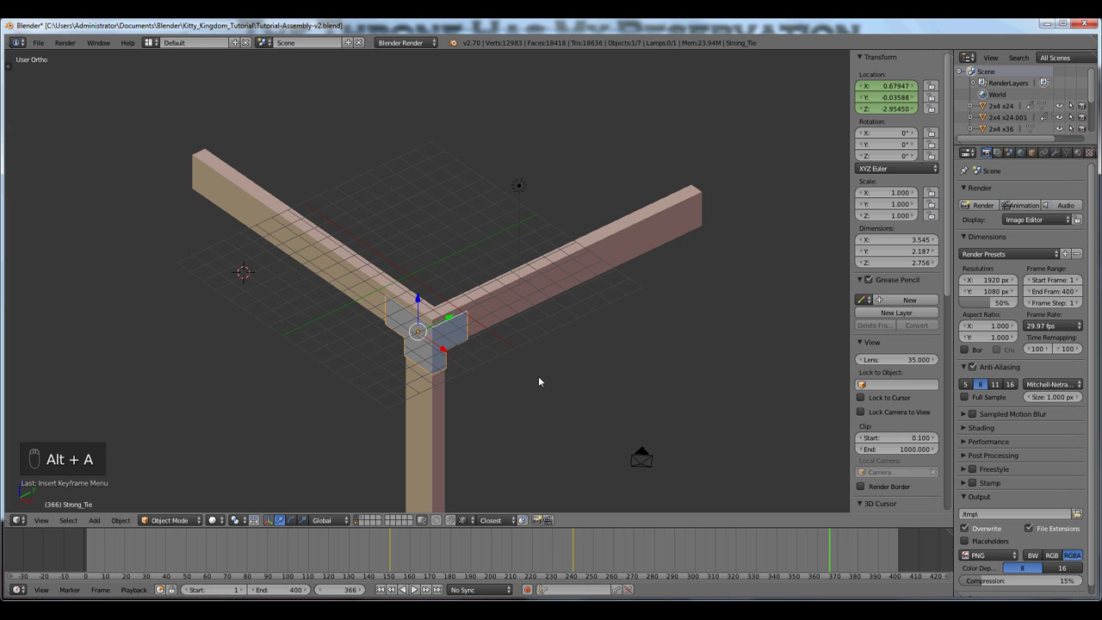
scroll(535, 375, "up", 5)
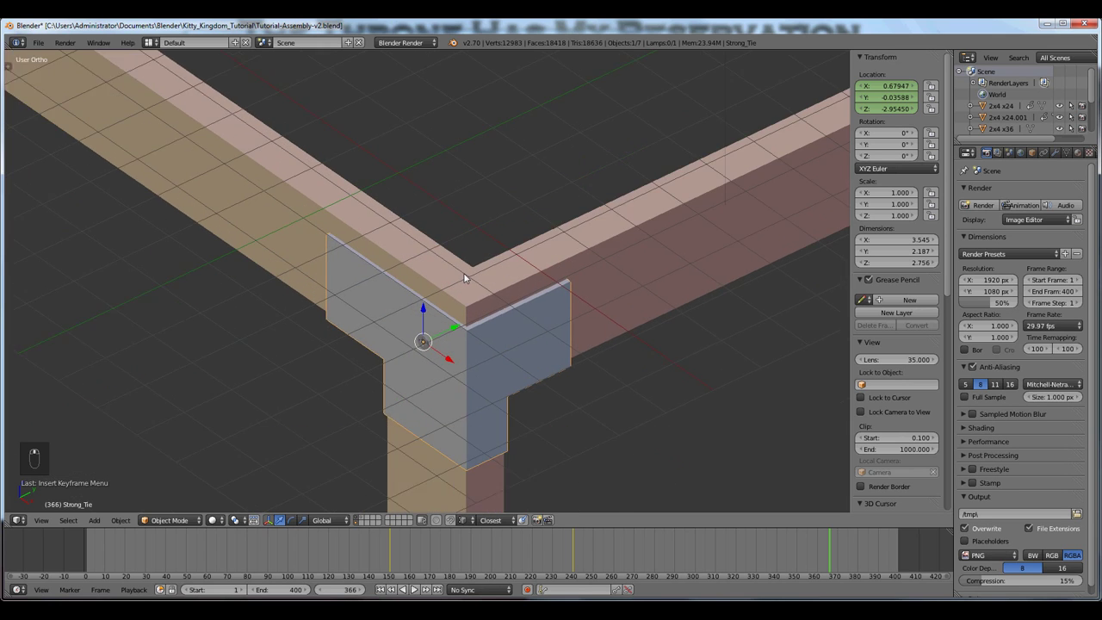
scroll(463, 301, "up", 2)
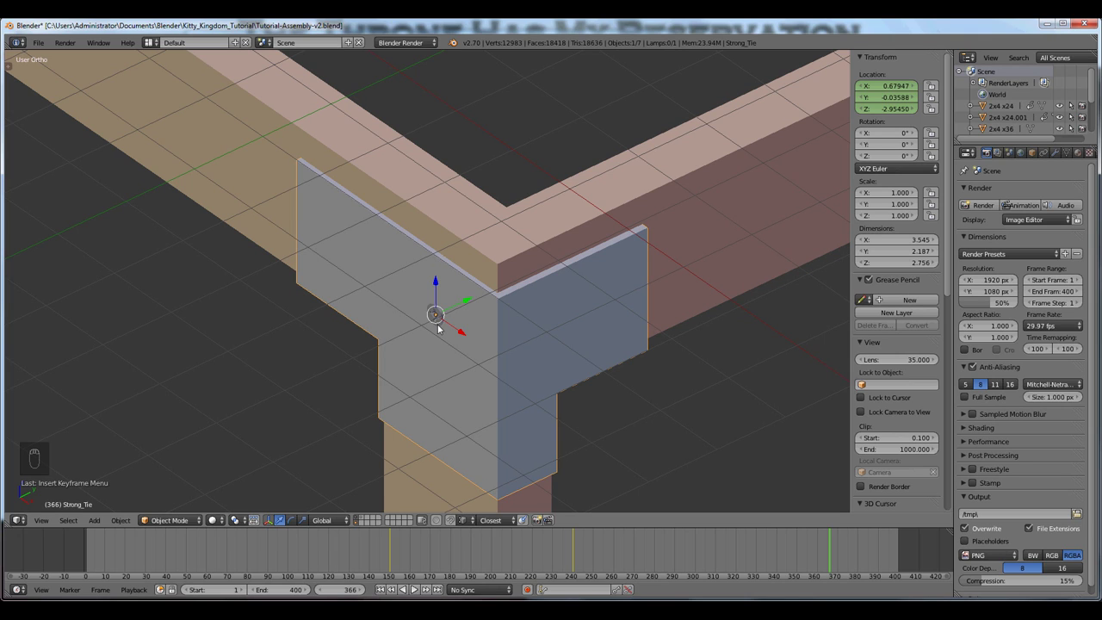
Select the Strong_Tie bracket and jump back through its keyframes at frames 240 and 150
right_click(436, 316)
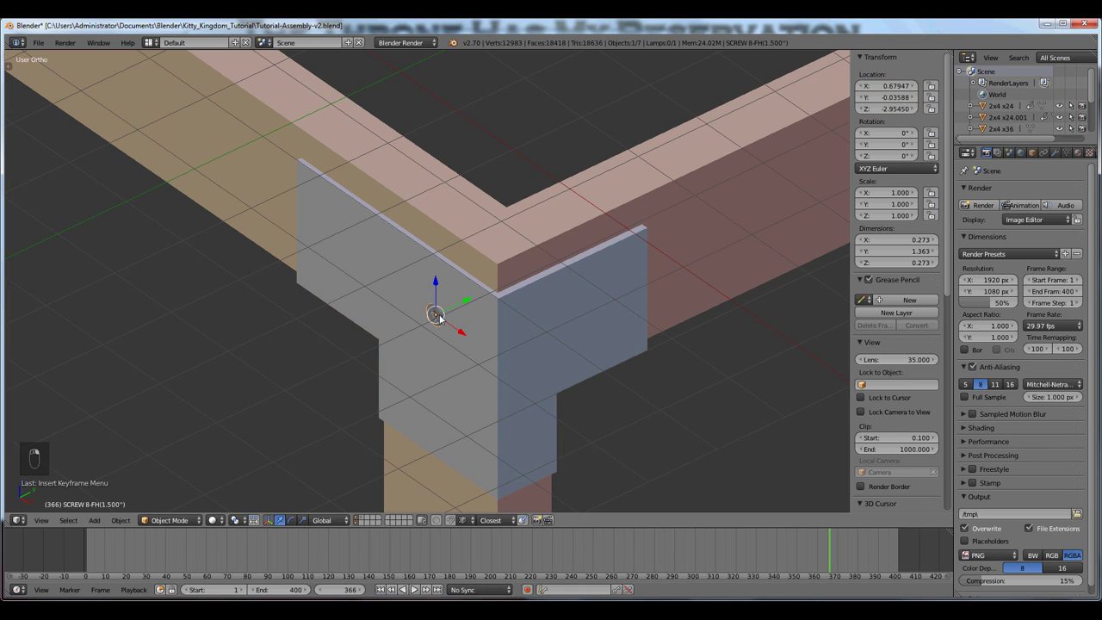
right_click(474, 418)
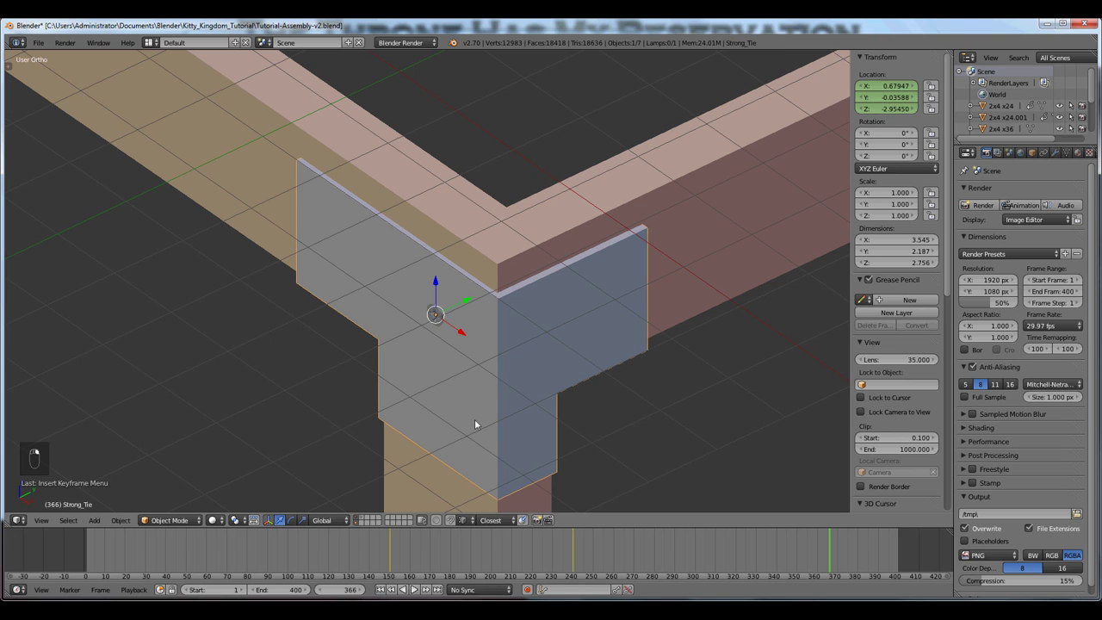
left_click(392, 589)
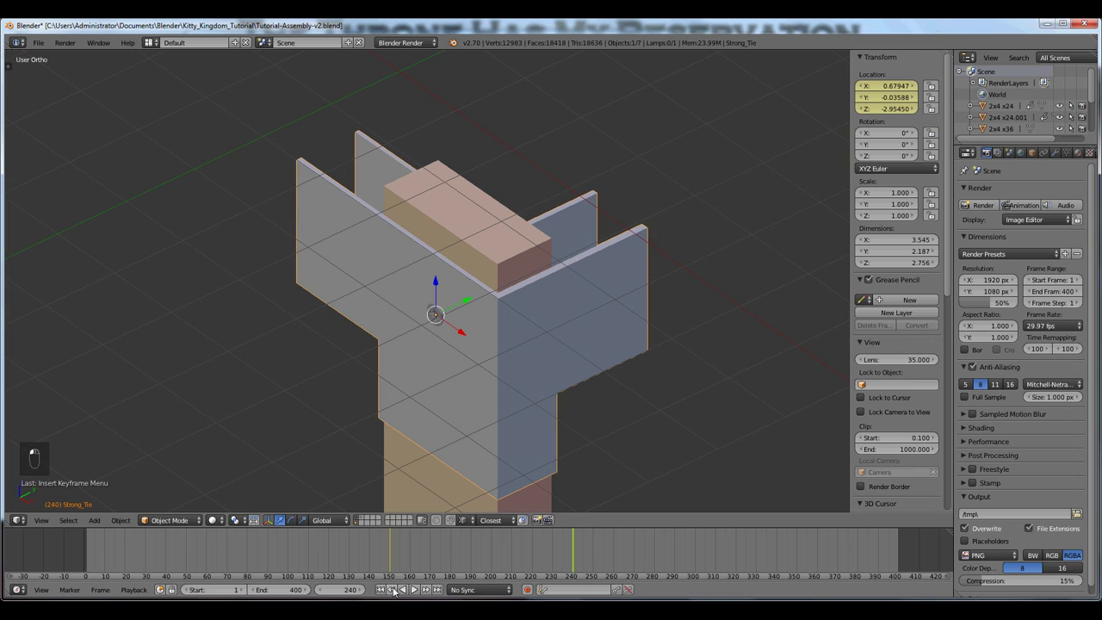
left_click(393, 590)
scroll(409, 404, "down", 4)
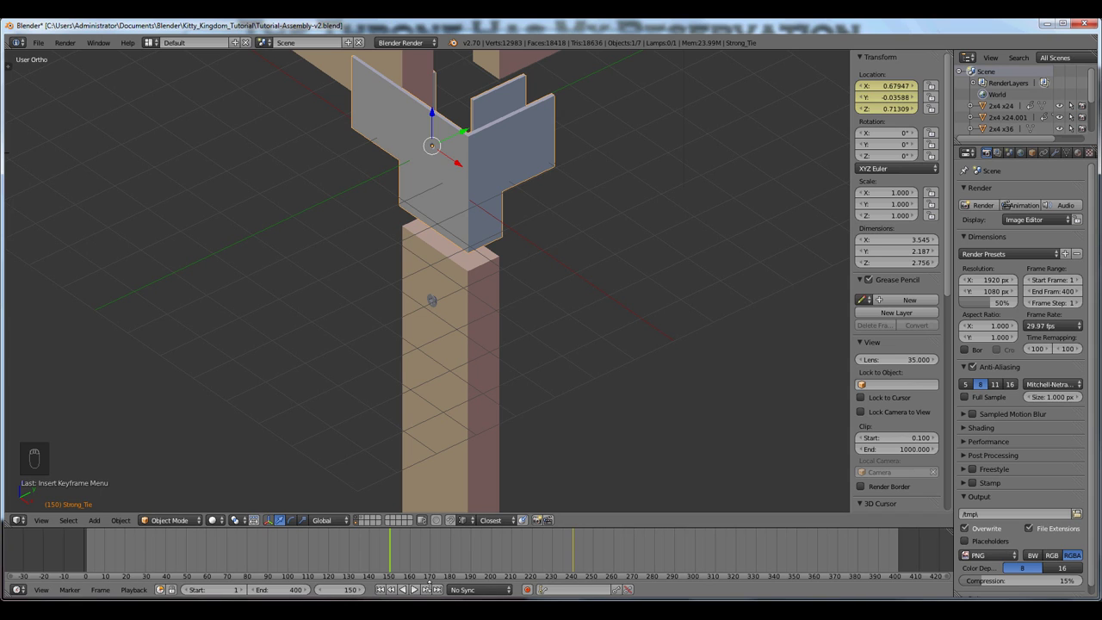
scroll(556, 435, "down", 3)
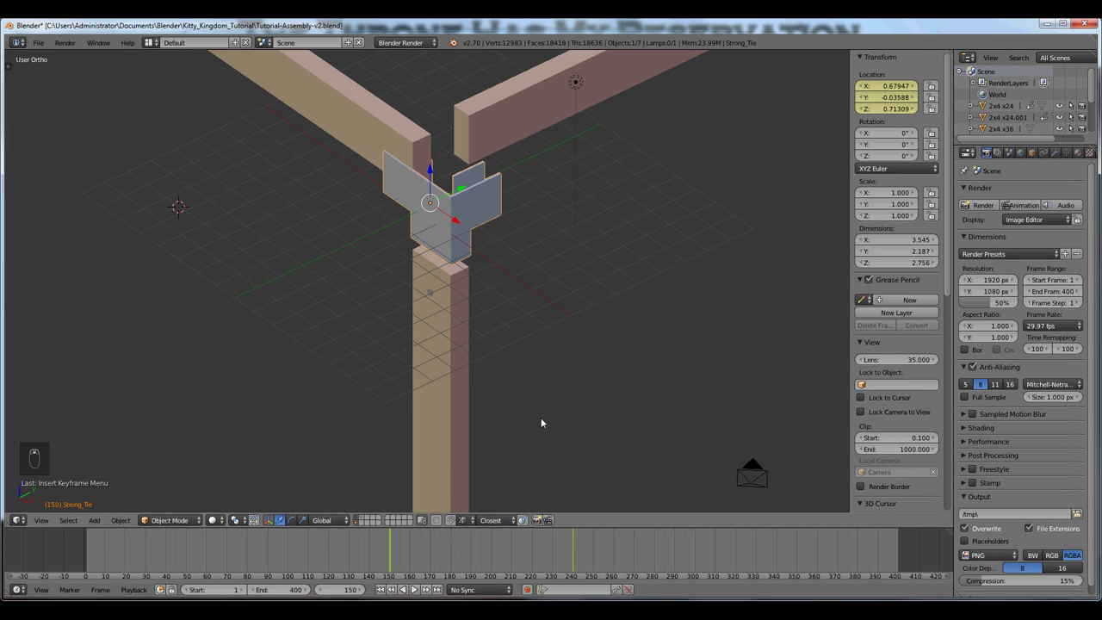
Select the 2x4 x24.001 beam and jump forward to its last keyframe at frame 360
right_click(530, 101)
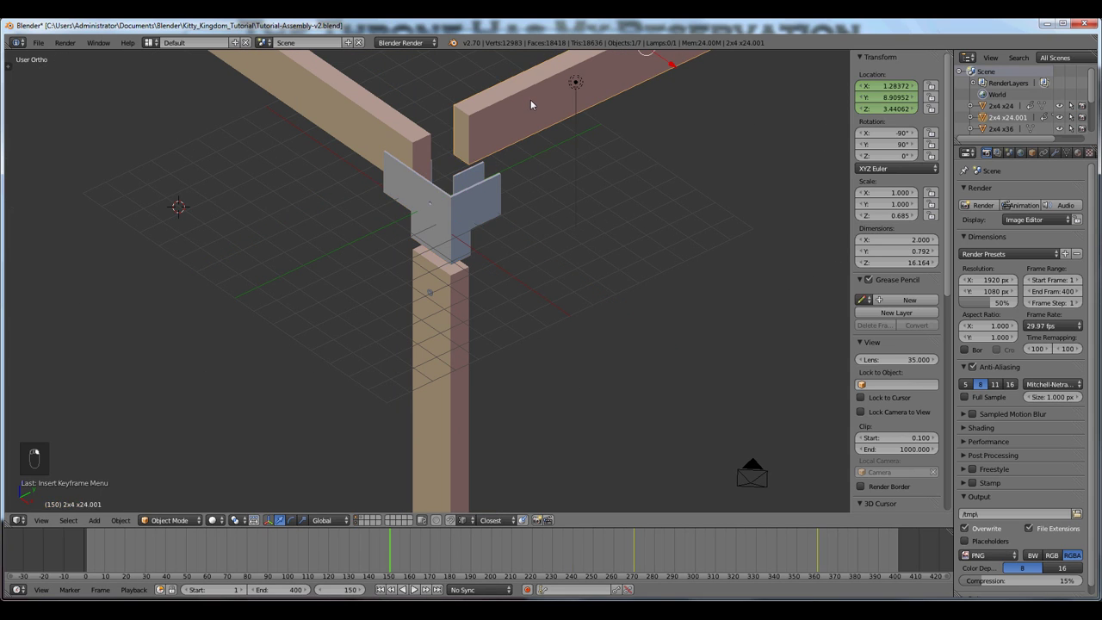
left_click(425, 589)
left_click(425, 590)
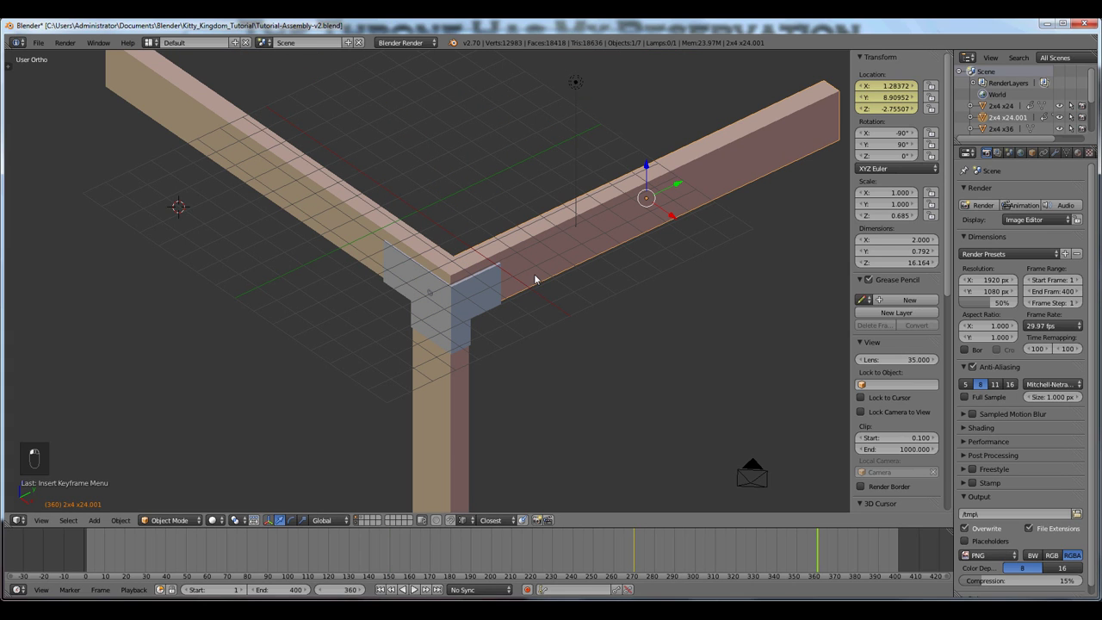
scroll(482, 288, "up", 2)
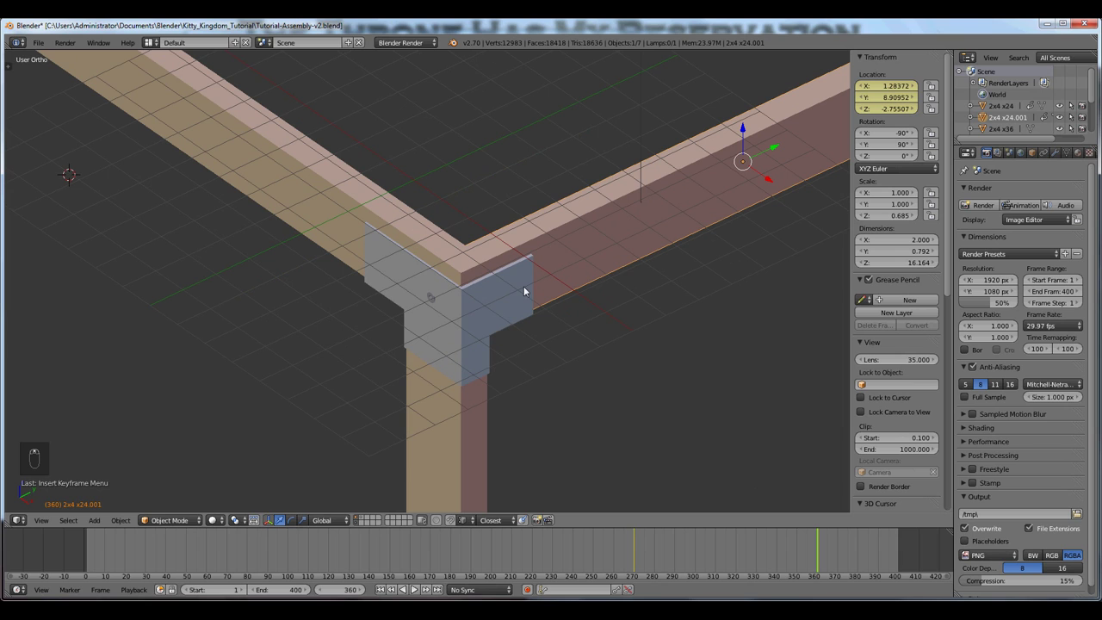
scroll(523, 286, "up", 2)
scroll(496, 288, "up", 2)
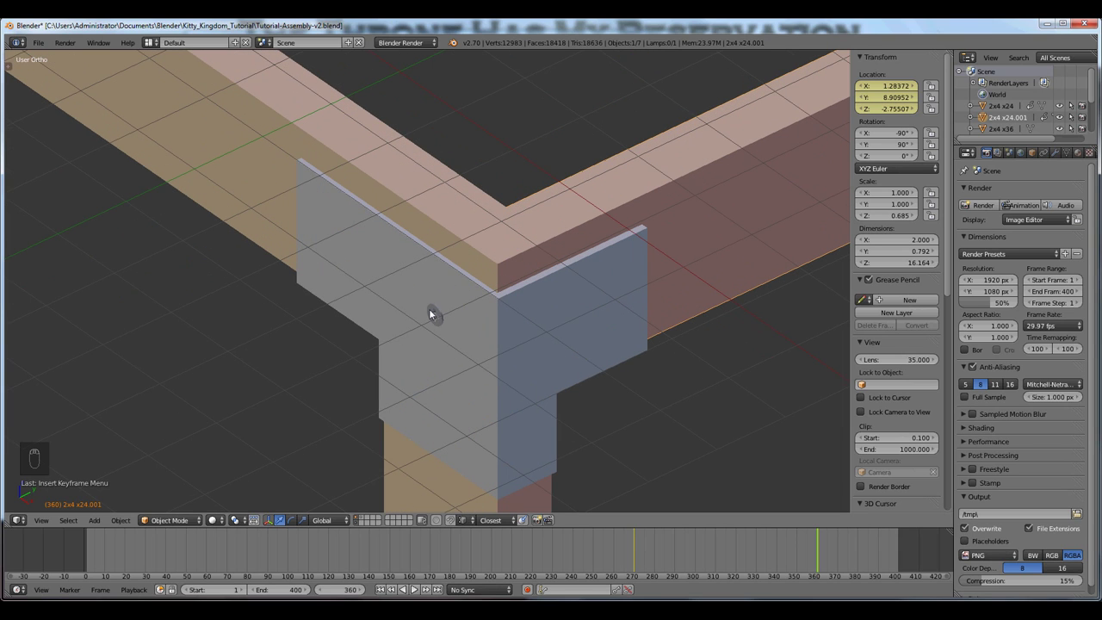
Advance the current frame by 30 to 390 and insert a LocRot keyframe for the bracket's screw in its driven-in position
left_click(340, 589)
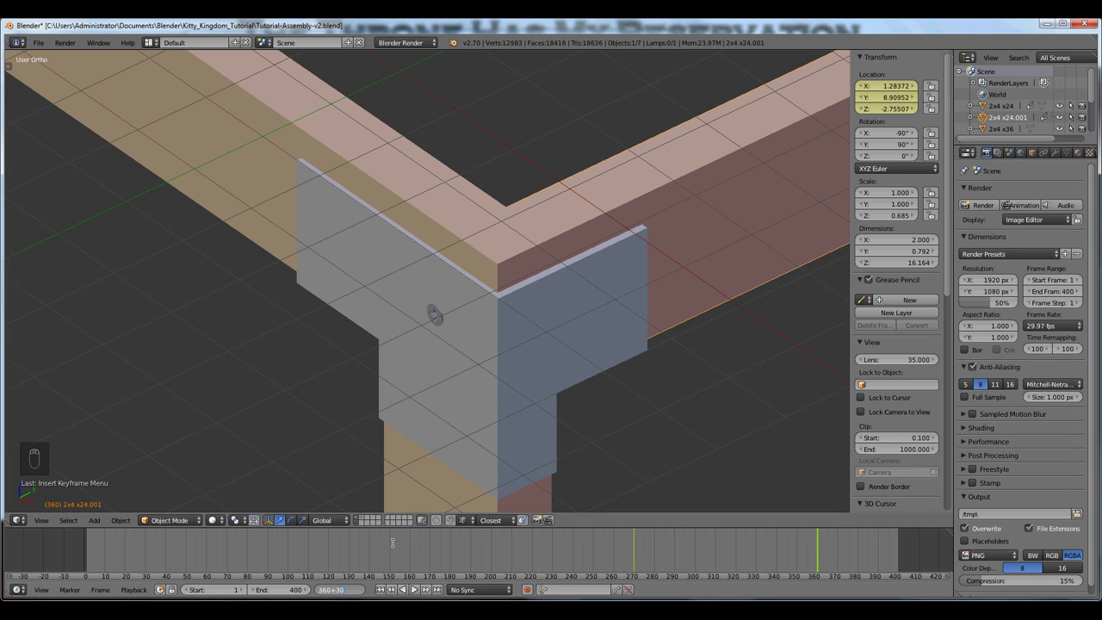
type("+30")
key("Return")
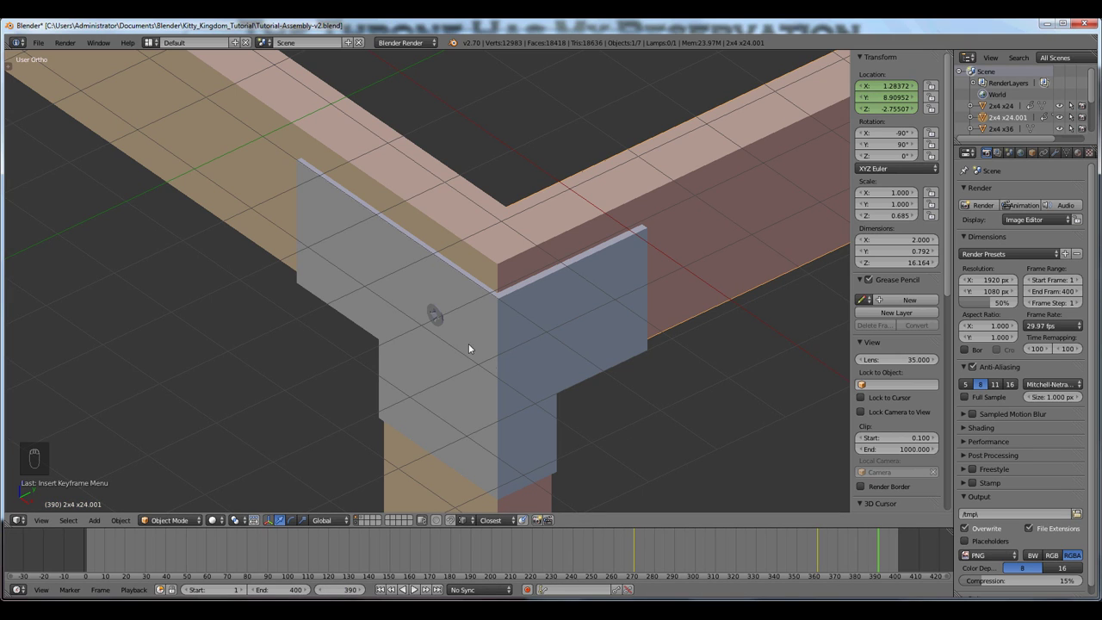
right_click(433, 314)
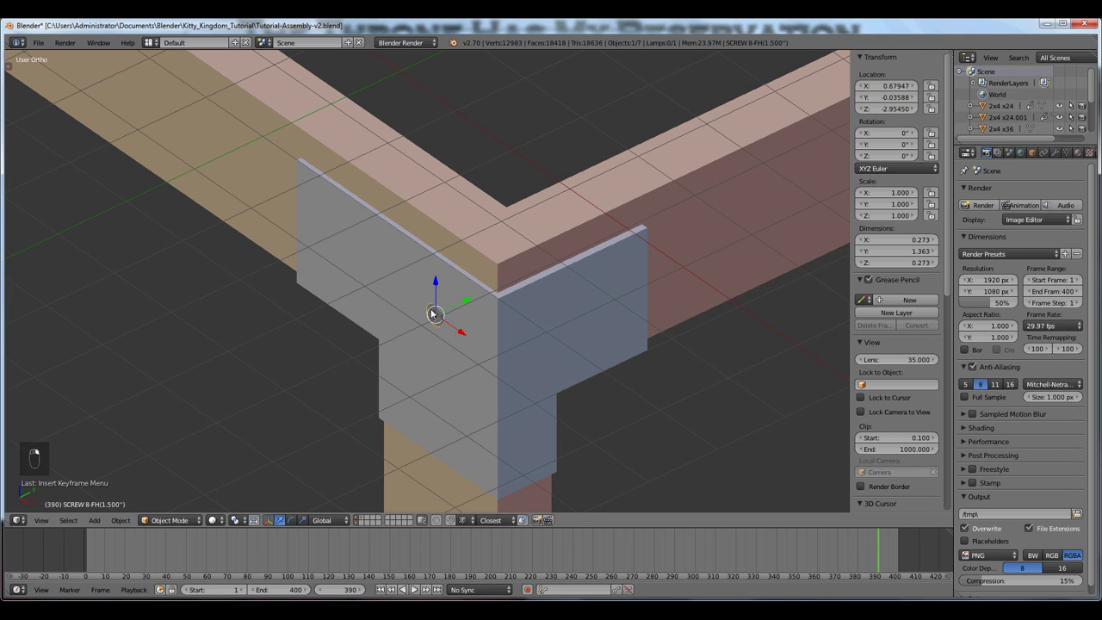
key("i")
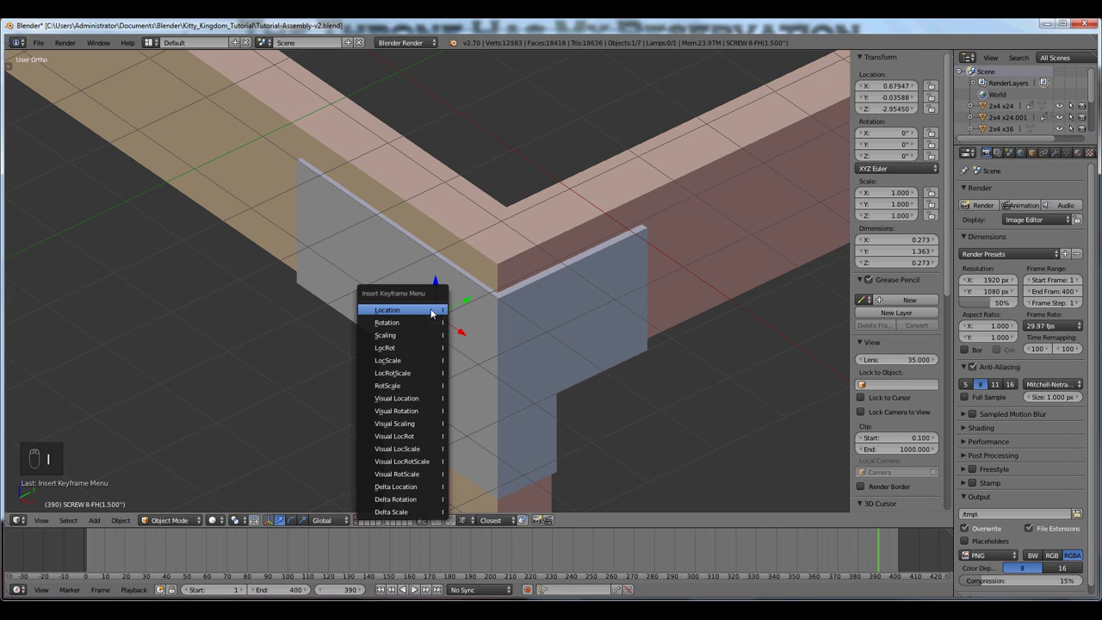
left_click(405, 347)
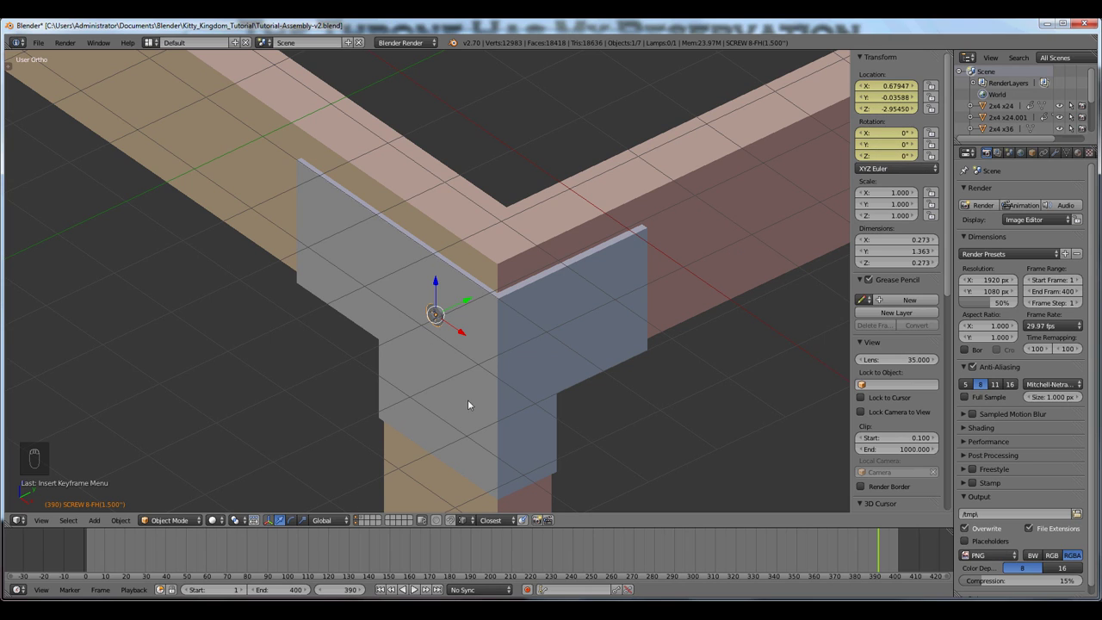
At frame 300, pull the screw about 2.21 units out of the bracket along negative global Y and insert a LocRot keyframe
left_click(348, 590)
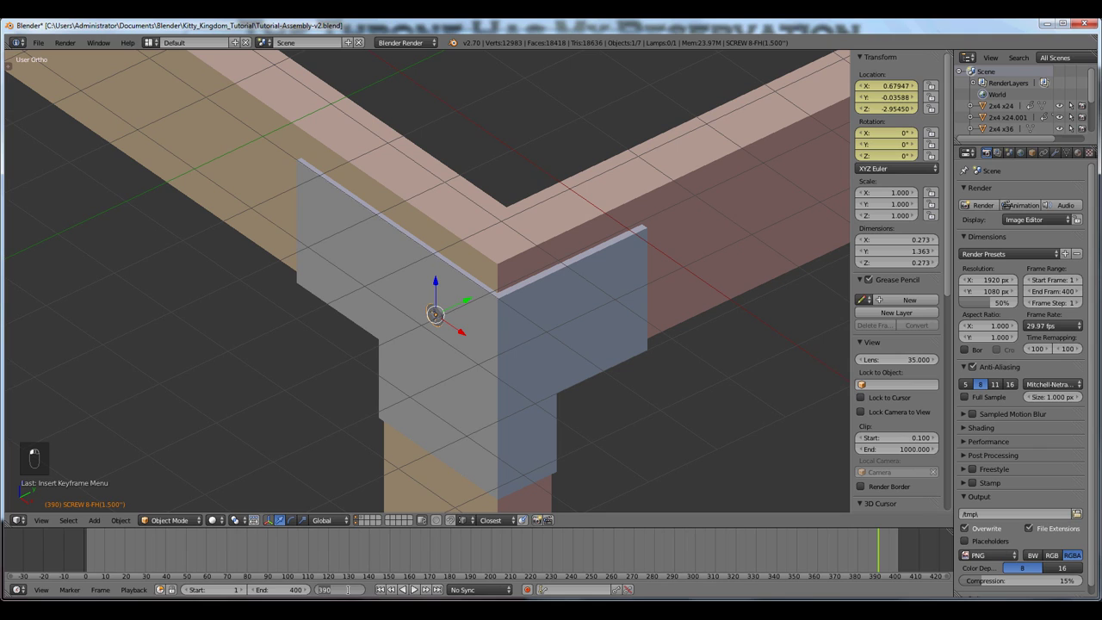
double_click(348, 589)
type("300")
key("Return")
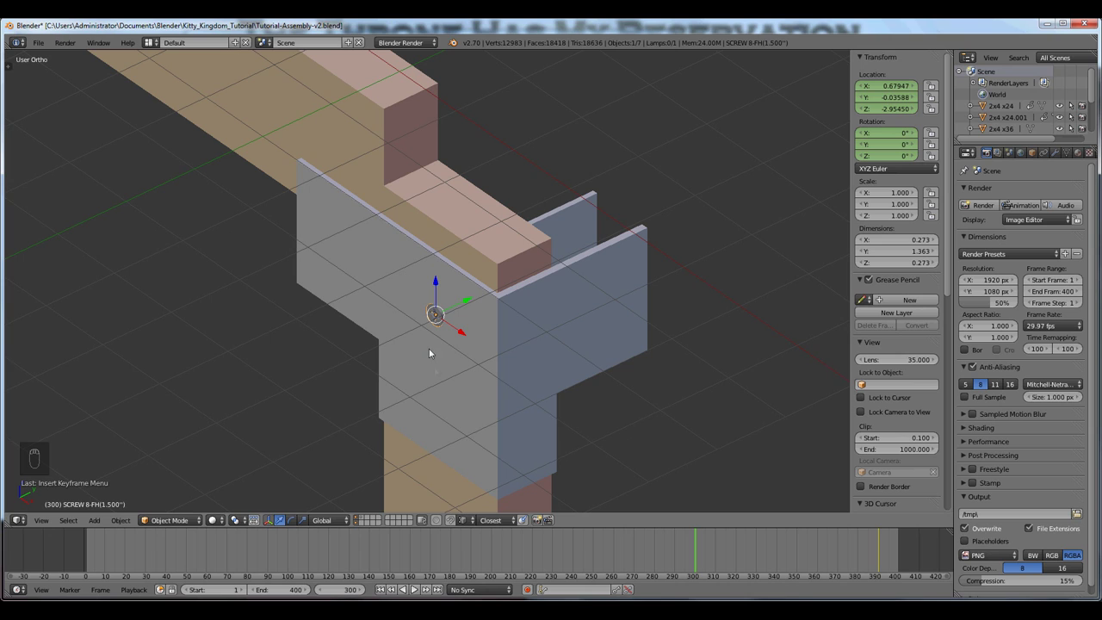
key("g")
key("y")
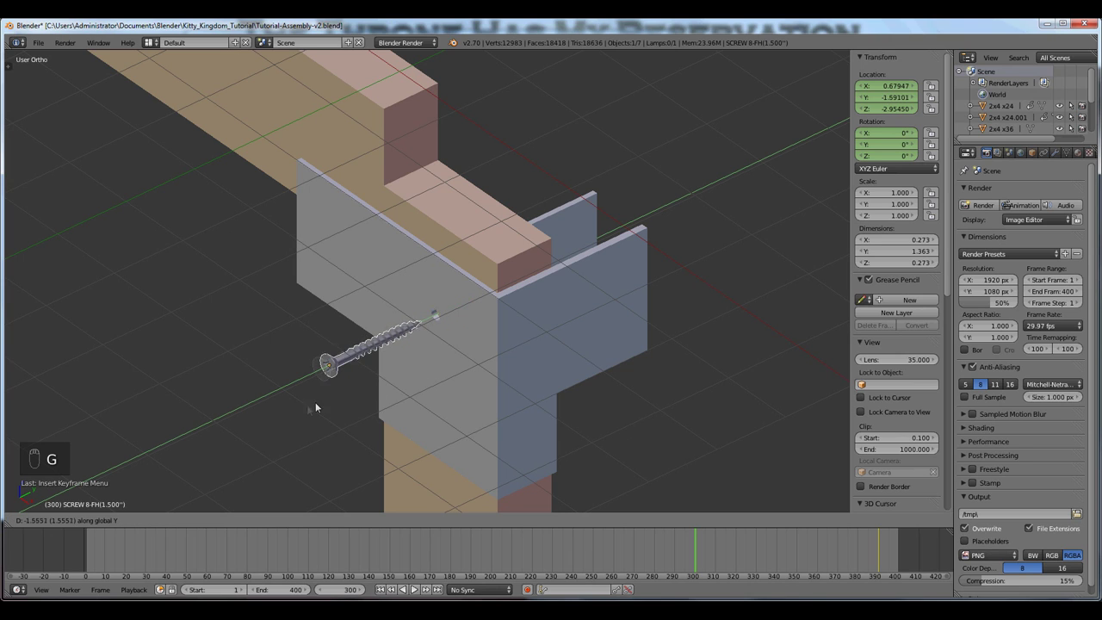
left_click(269, 411)
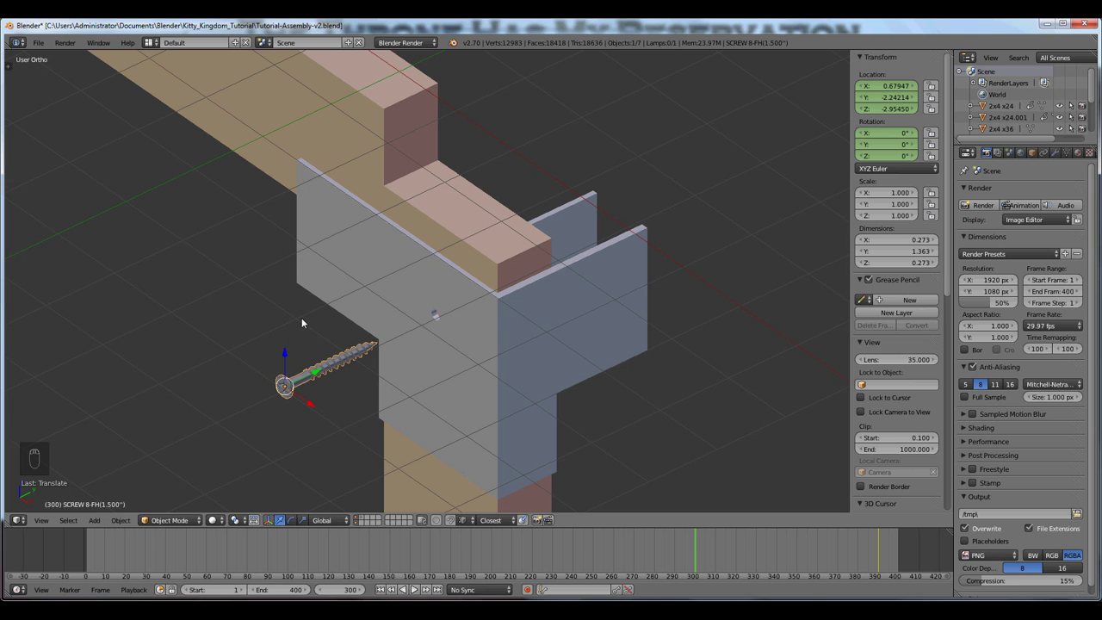
key("i")
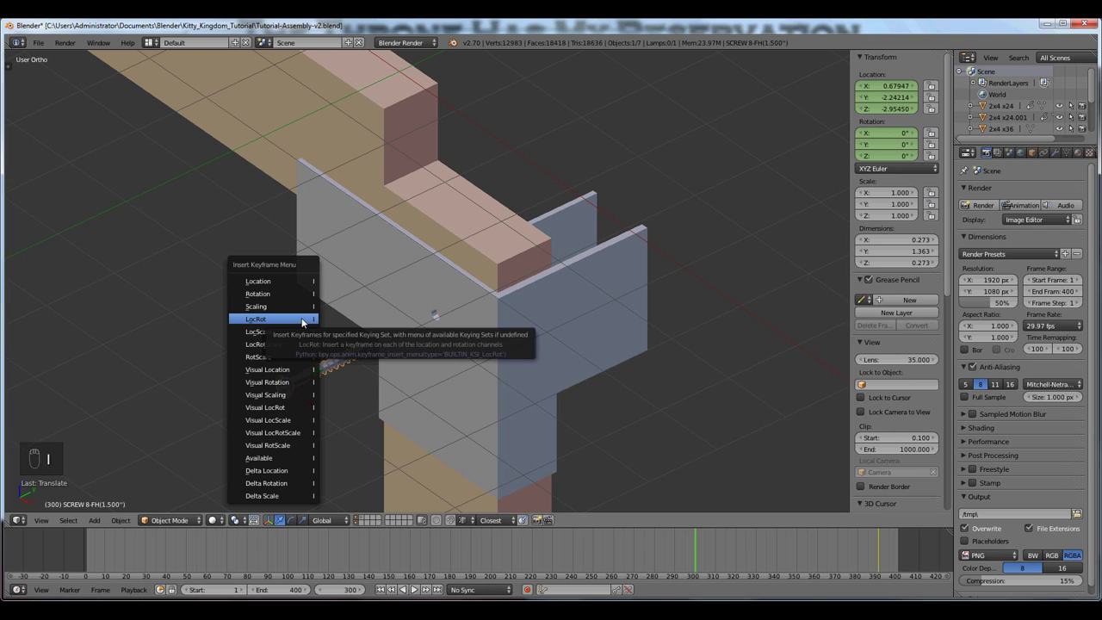
left_click(302, 321)
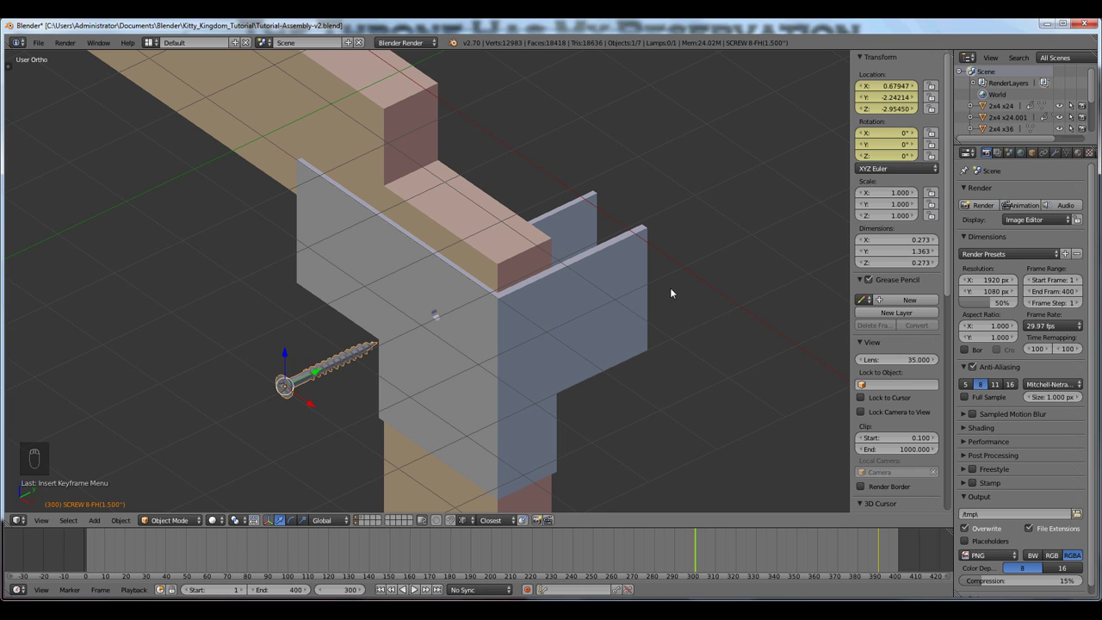
Jump forward to the screw's keyframe at frame 390 and frame the screw head closely
left_click(426, 590)
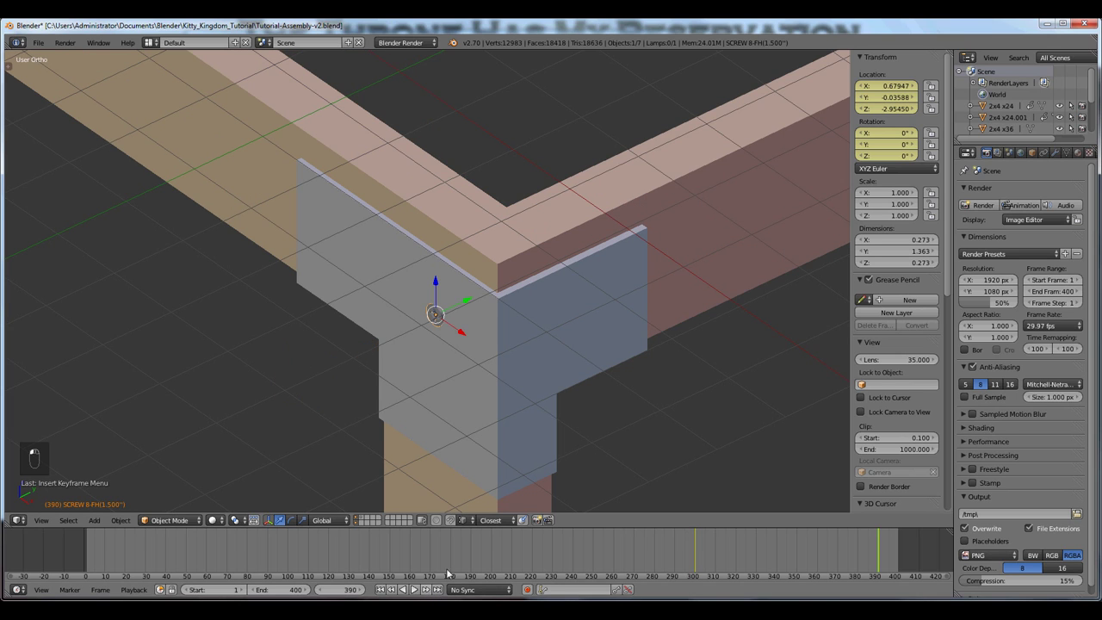
scroll(480, 360, "up", 4)
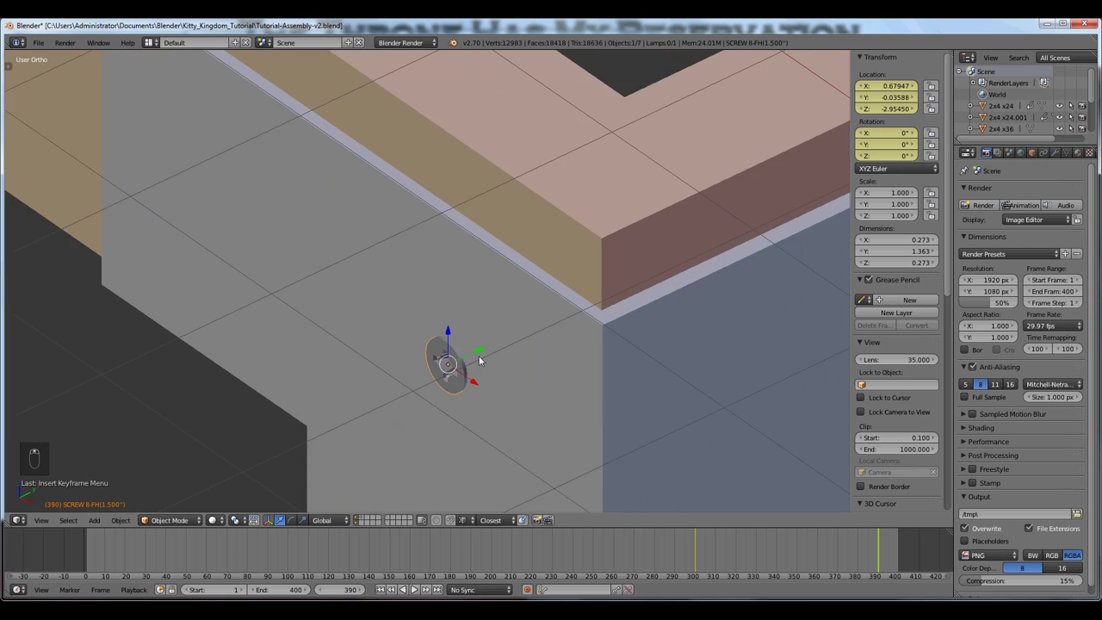
scroll(475, 332, "down", 2)
scroll(478, 275, "down", 1)
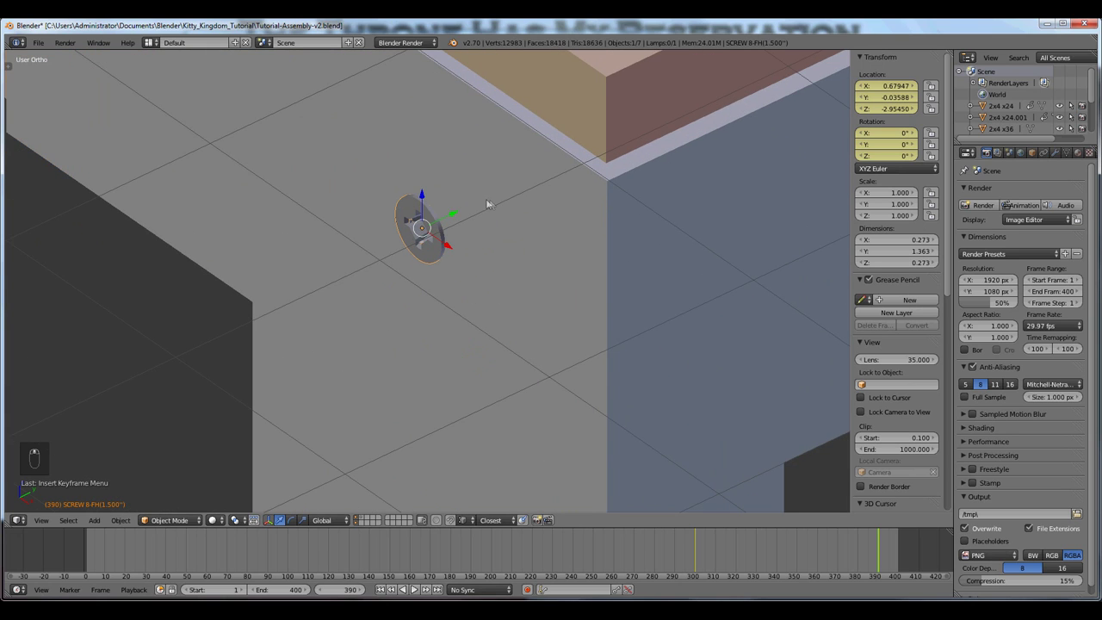
middle_click_drag(487, 204, 491, 243, "shift")
key("r")
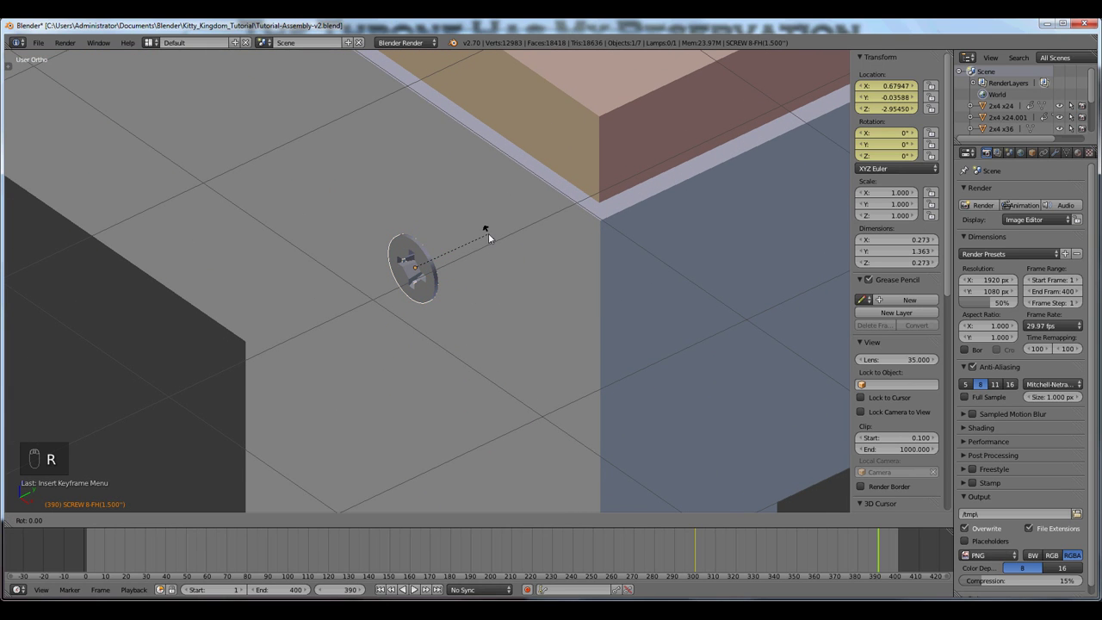
key("y")
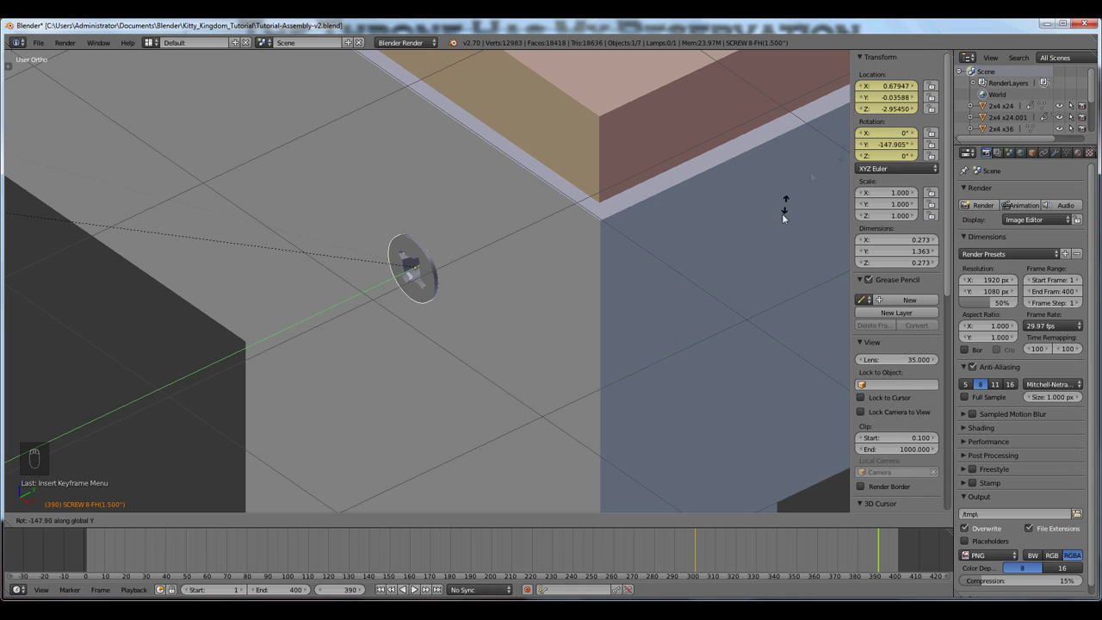
key("Escape")
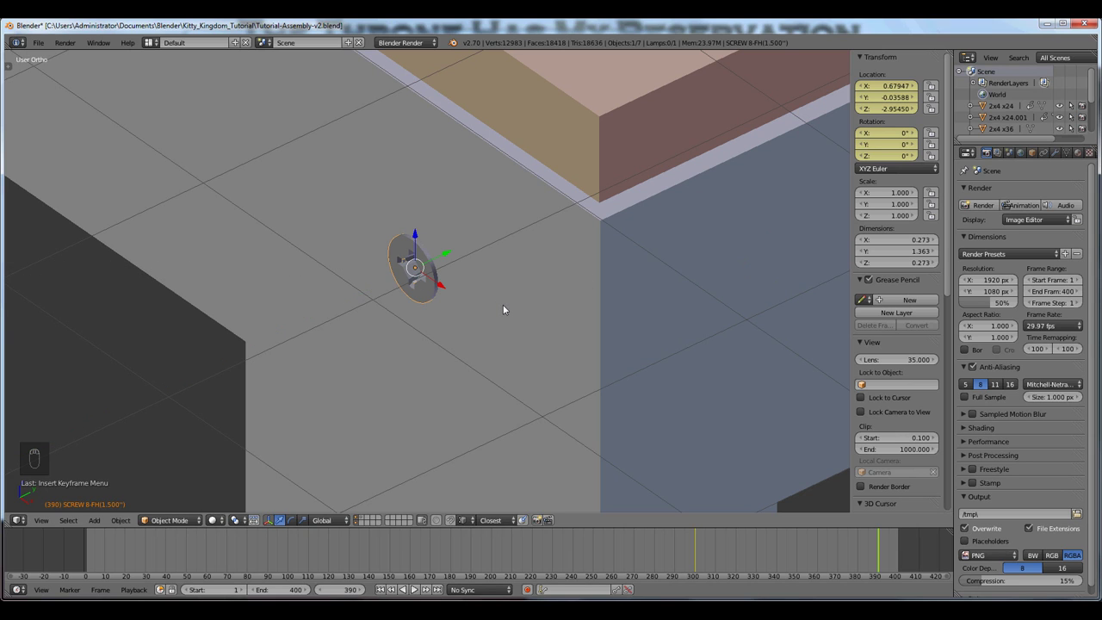
key("r")
key("y")
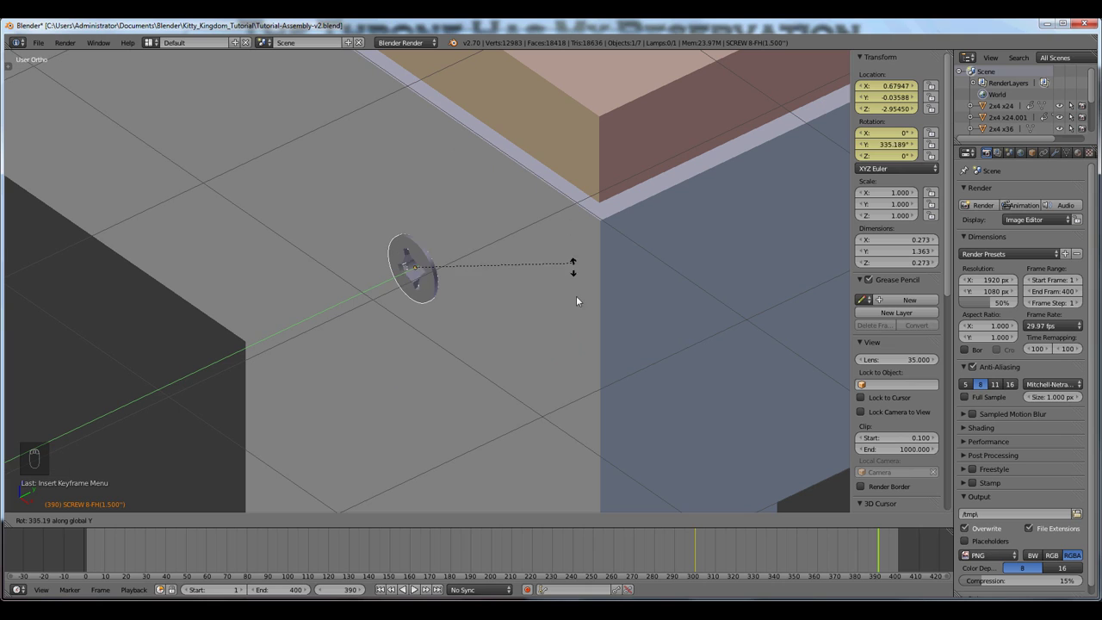
key("Escape")
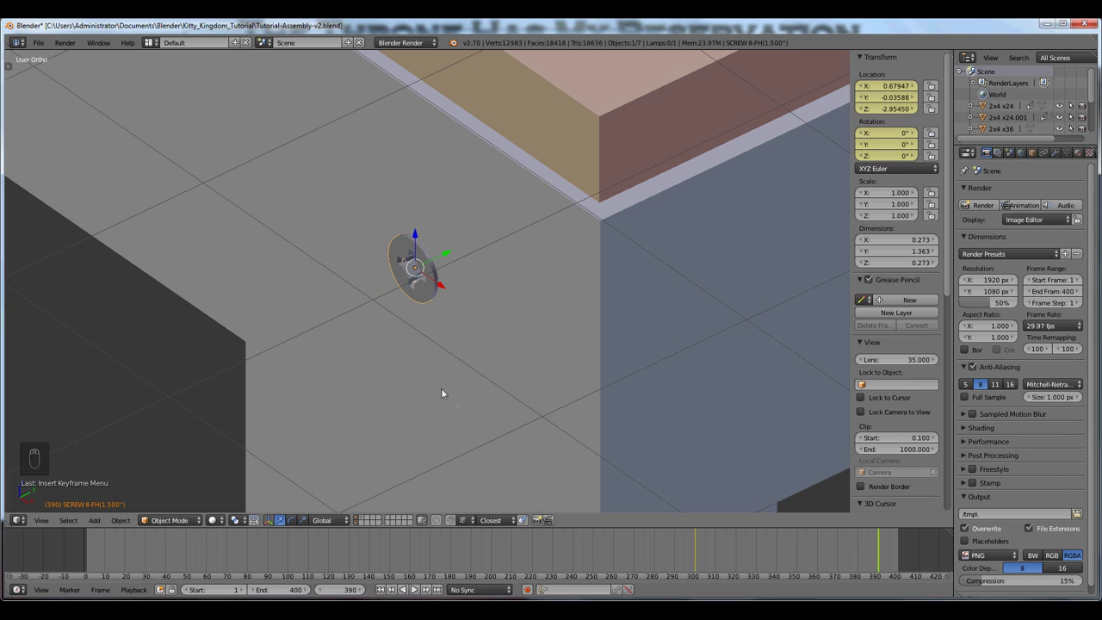
Set the screw's Y rotation to 1080° and insert a LocRot keyframe at frame 390
left_click(900, 147)
key("BackSpace")
type("1080")
key("Return")
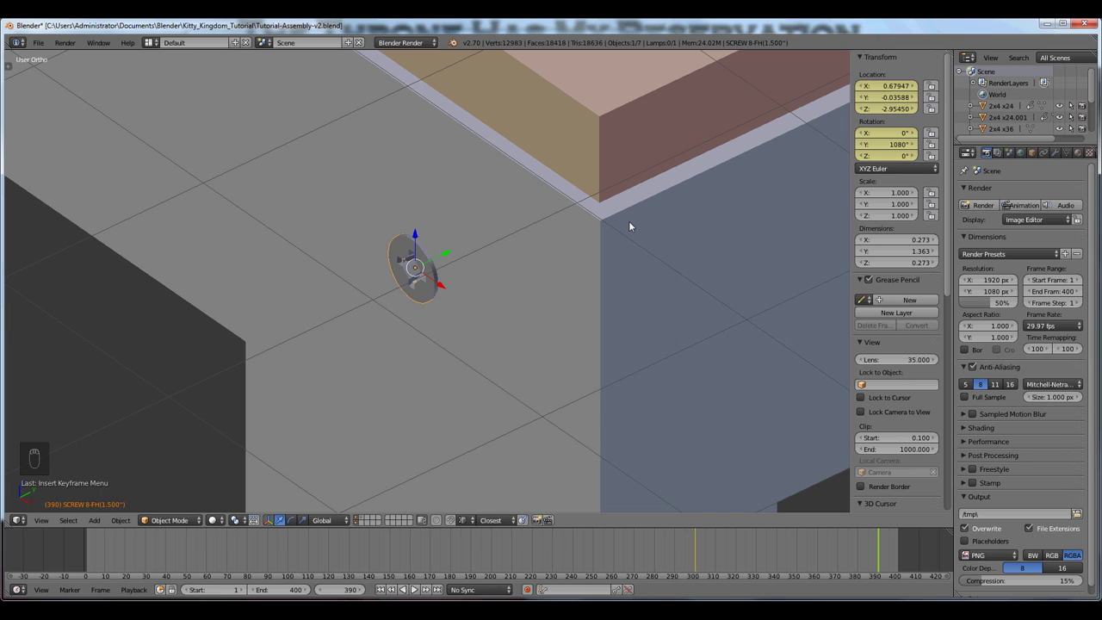
key("i")
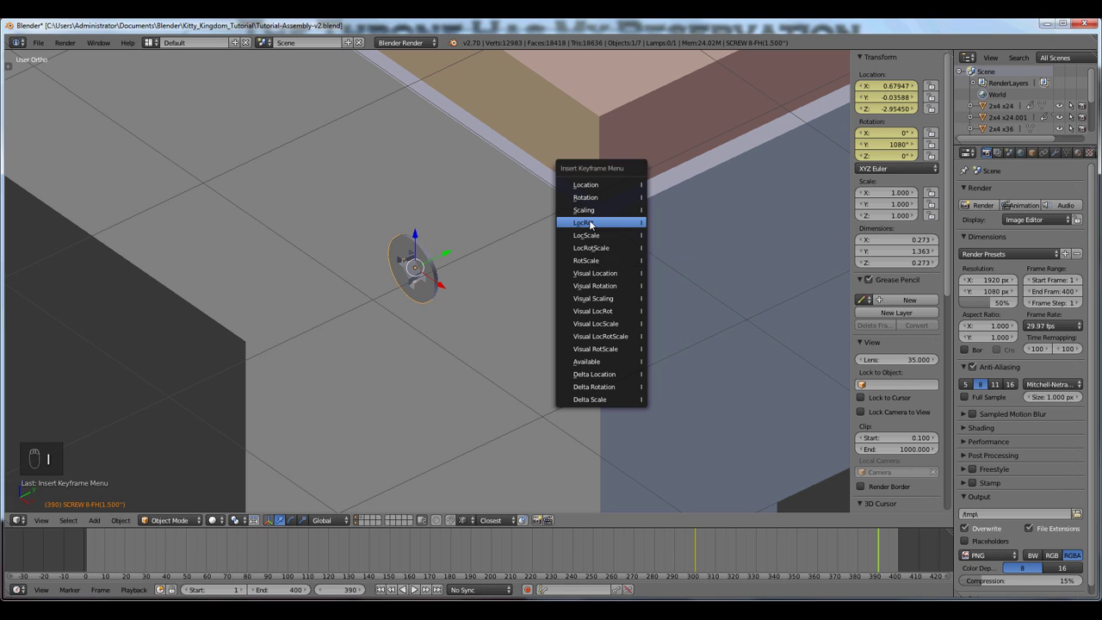
left_click(589, 223)
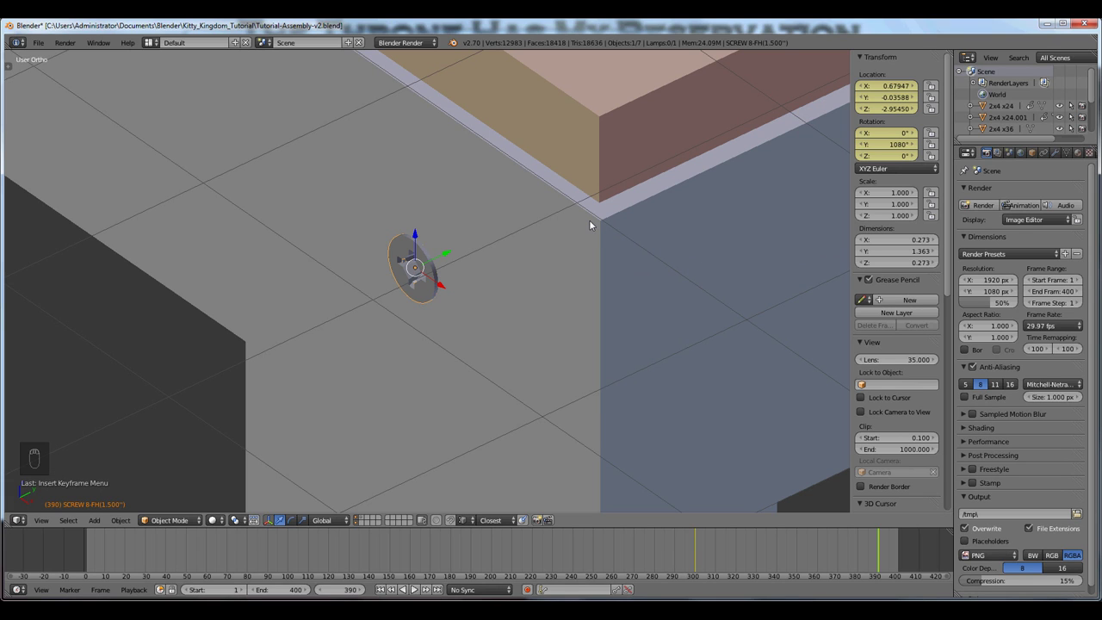
Scrub the timeline between about frames 325 and 288, and play the animation from about frame 300 to check the screw driving in
scroll(599, 230, "down", 6)
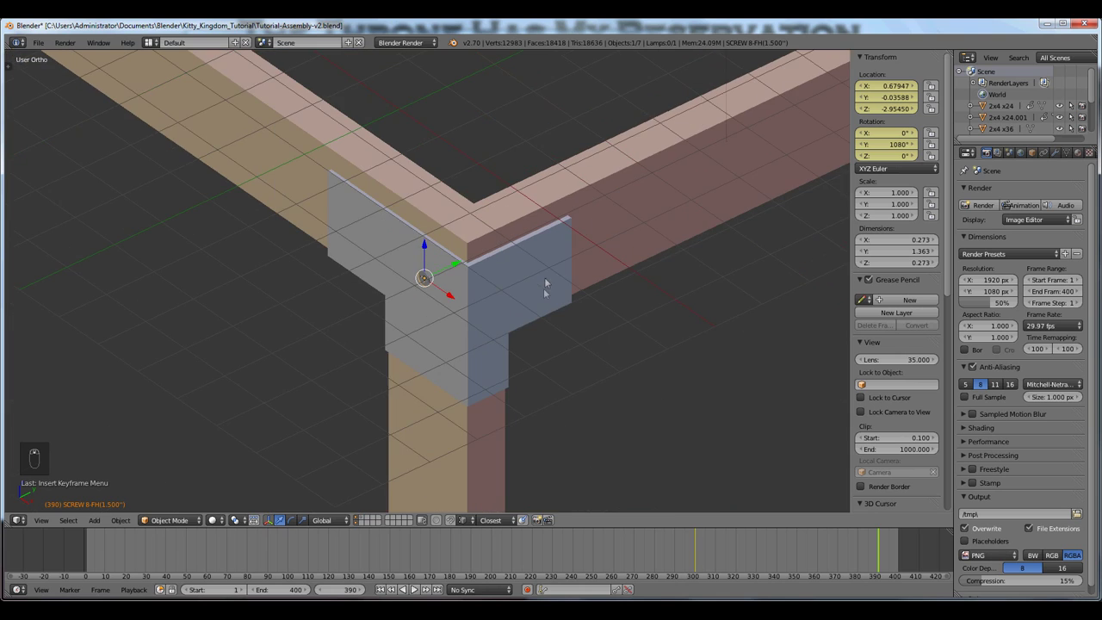
scroll(599, 408, "up", 4)
left_click(731, 562)
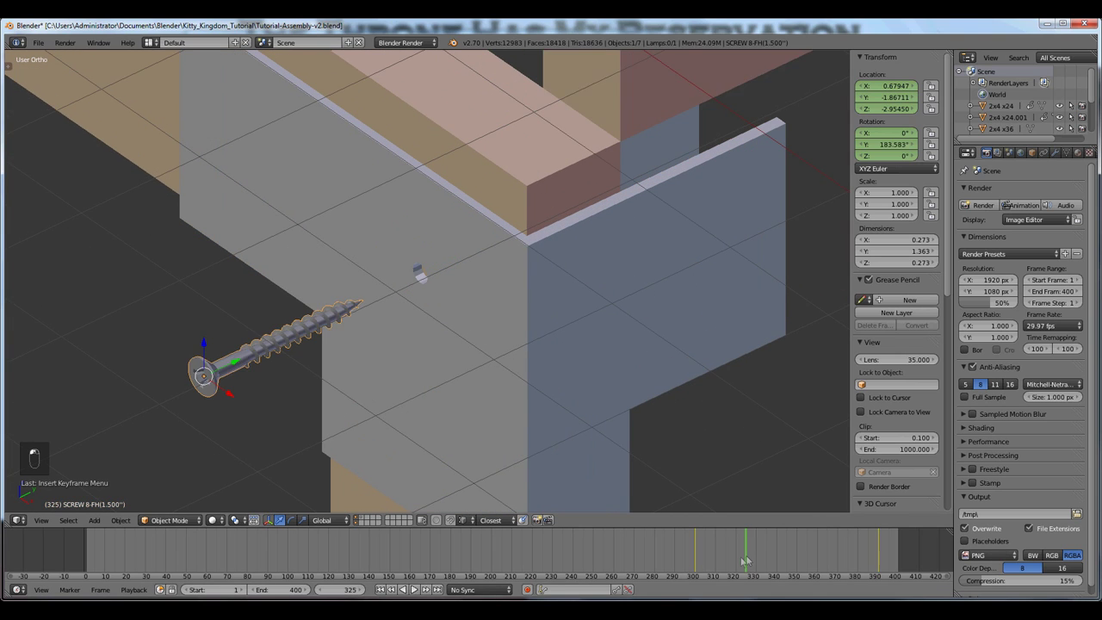
left_click_drag(732, 562, 671, 561)
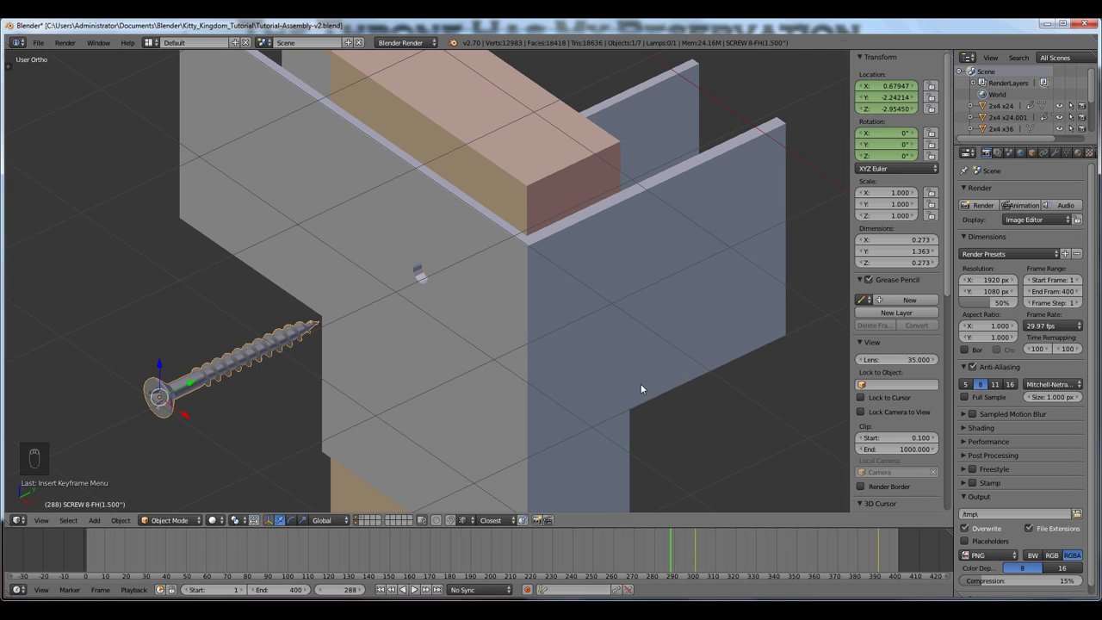
key("alt+a")
scroll(374, 325, "up", 2)
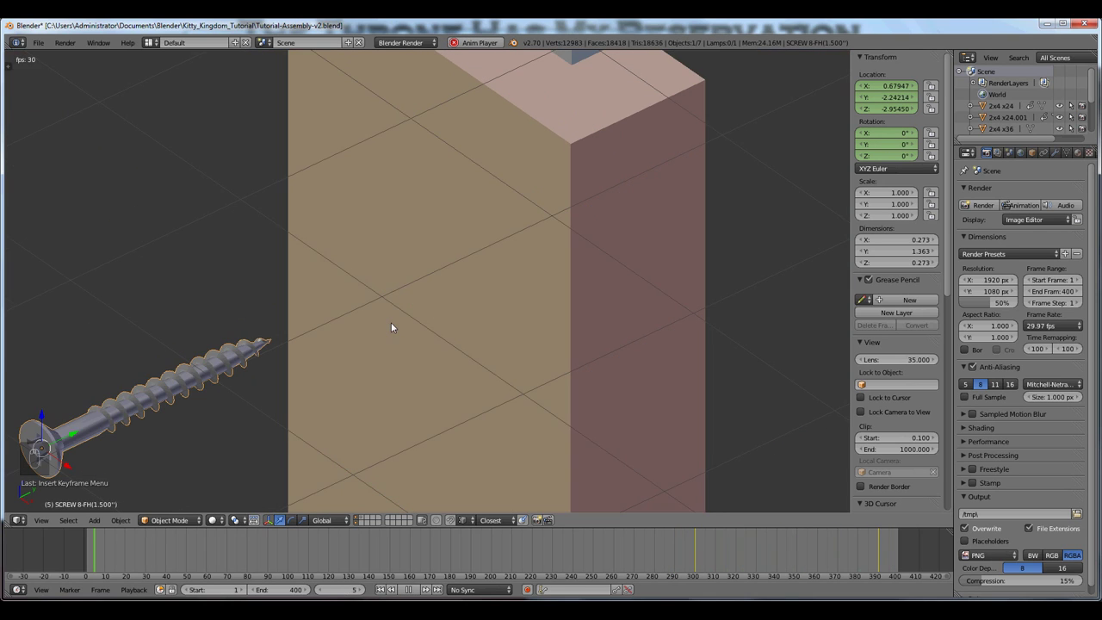
key("alt+a")
left_click(693, 540)
key("alt+a")
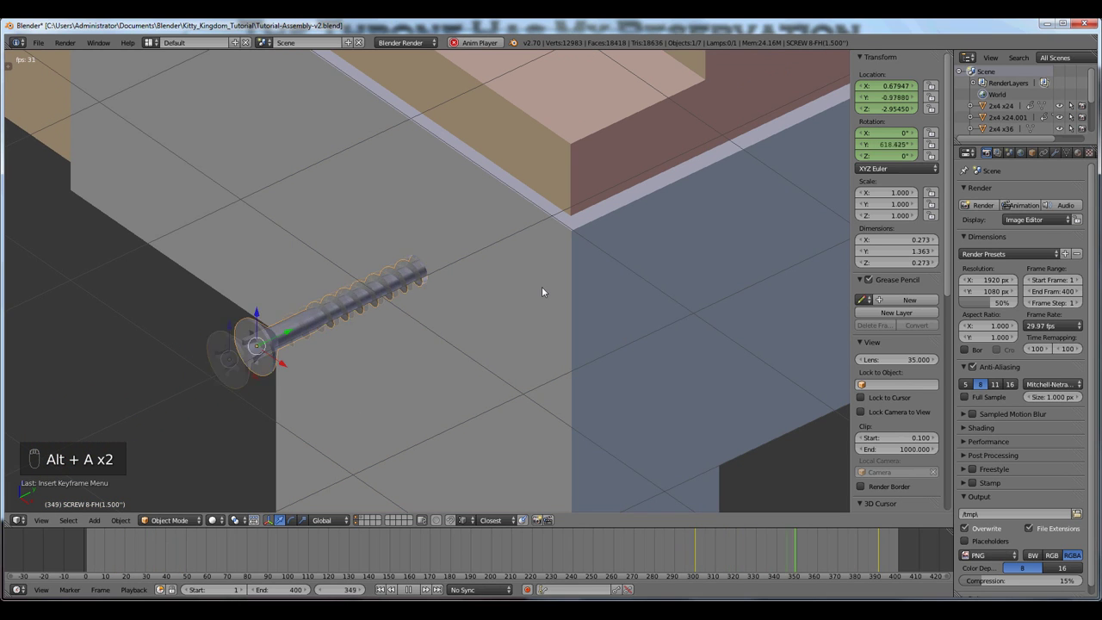
key("alt+a")
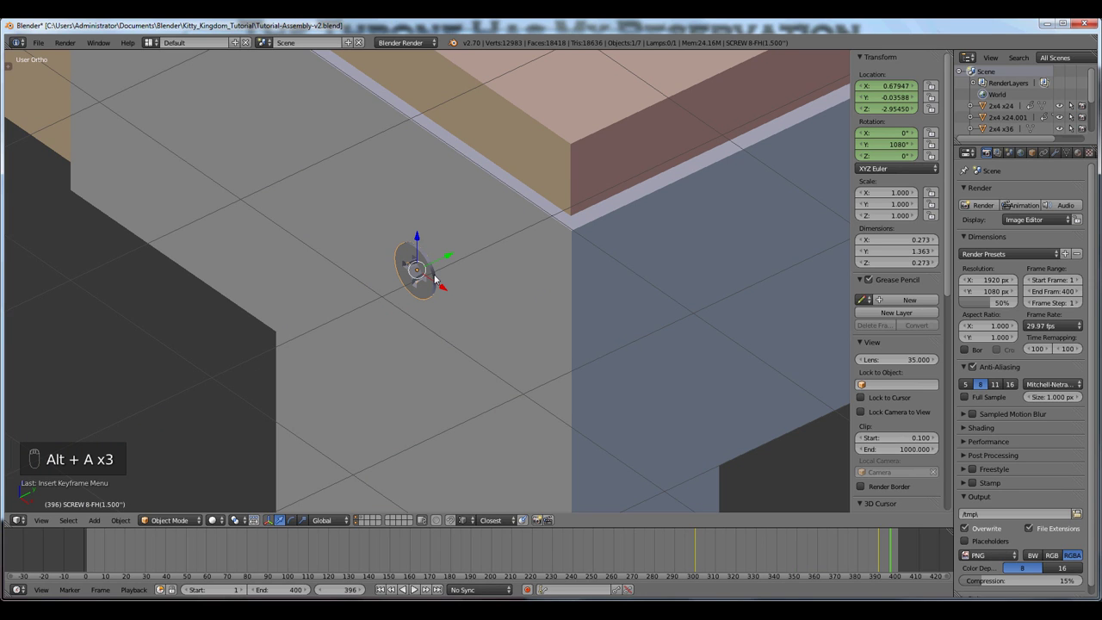
Deselect all objects and save the Blender file
scroll(433, 274, "down", 5)
key("a")
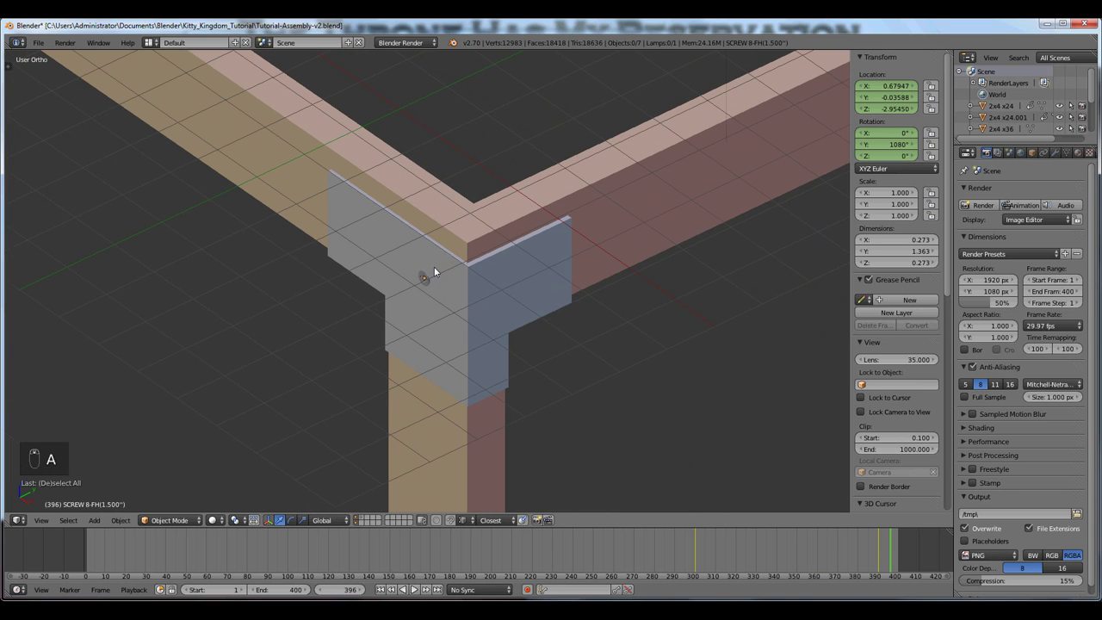
key("ctrl+s")
middle_click_drag(438, 231, 434, 237)
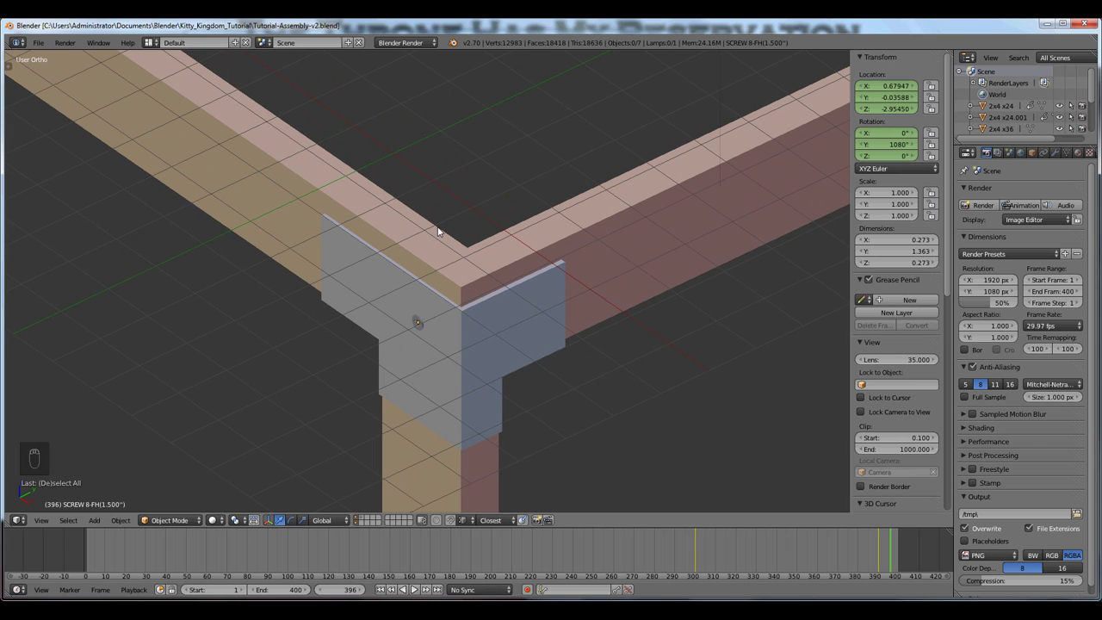
Examine the keyframes of the screw, beams and bracket in the Animation layout's dope sheet, and return to the Default layout
left_click(138, 255)
key("ctrl+Left")
key("ctrl+Left")
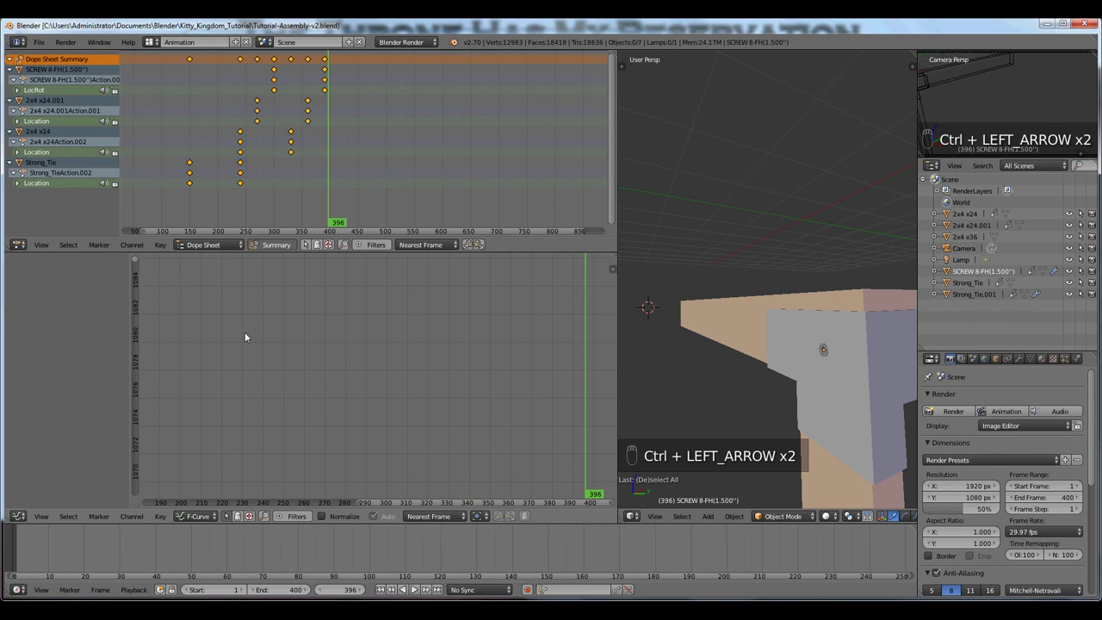
left_click(151, 42)
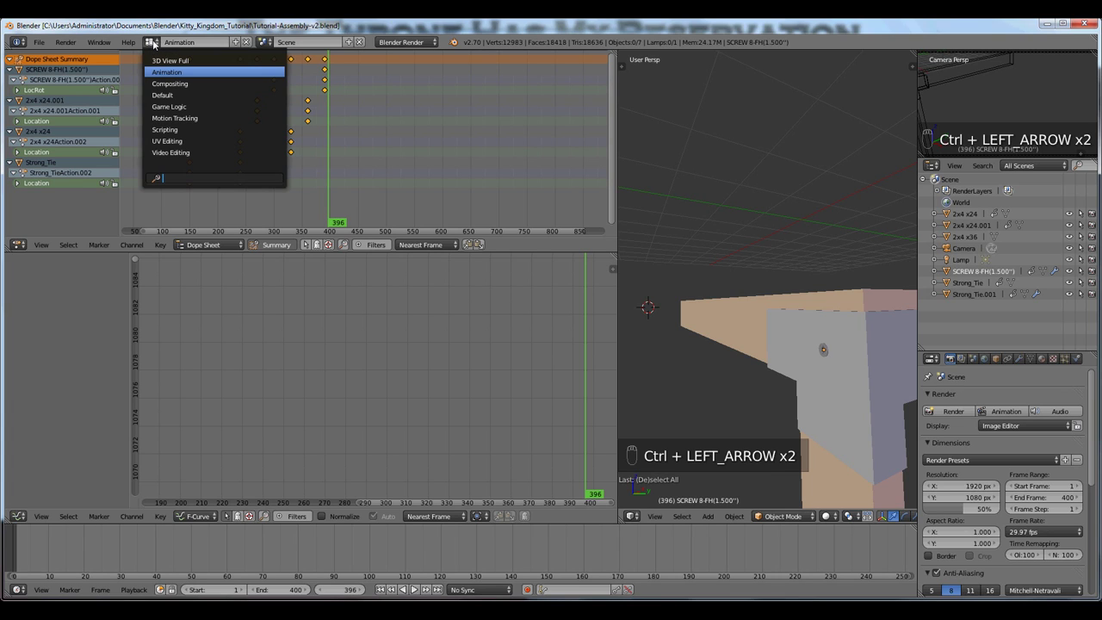
left_click(163, 95)
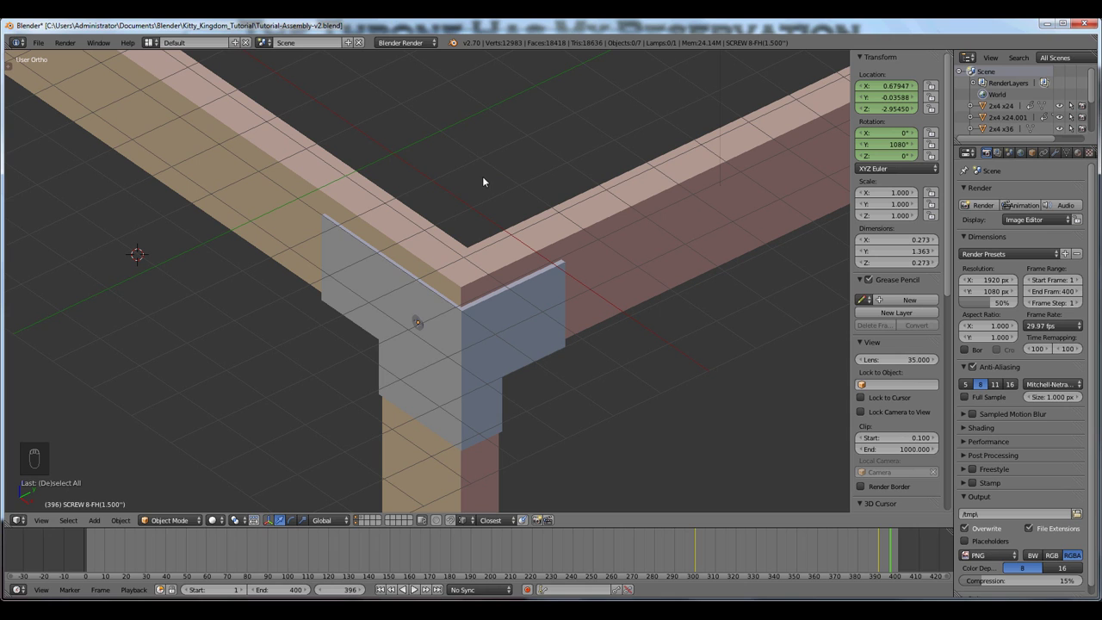
left_click(151, 42)
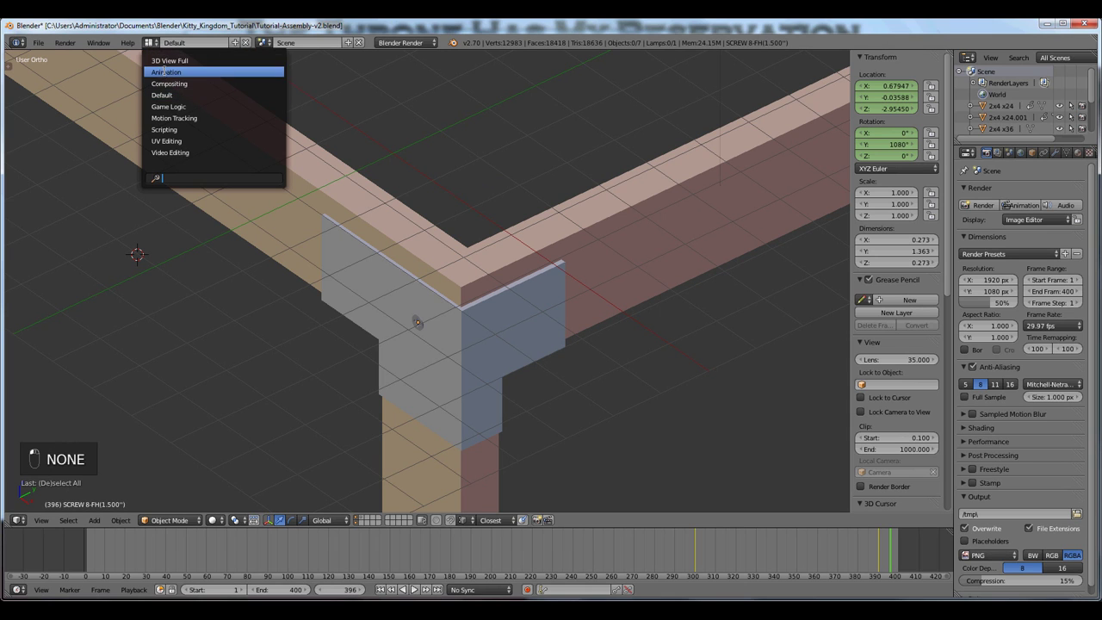
left_click(165, 71)
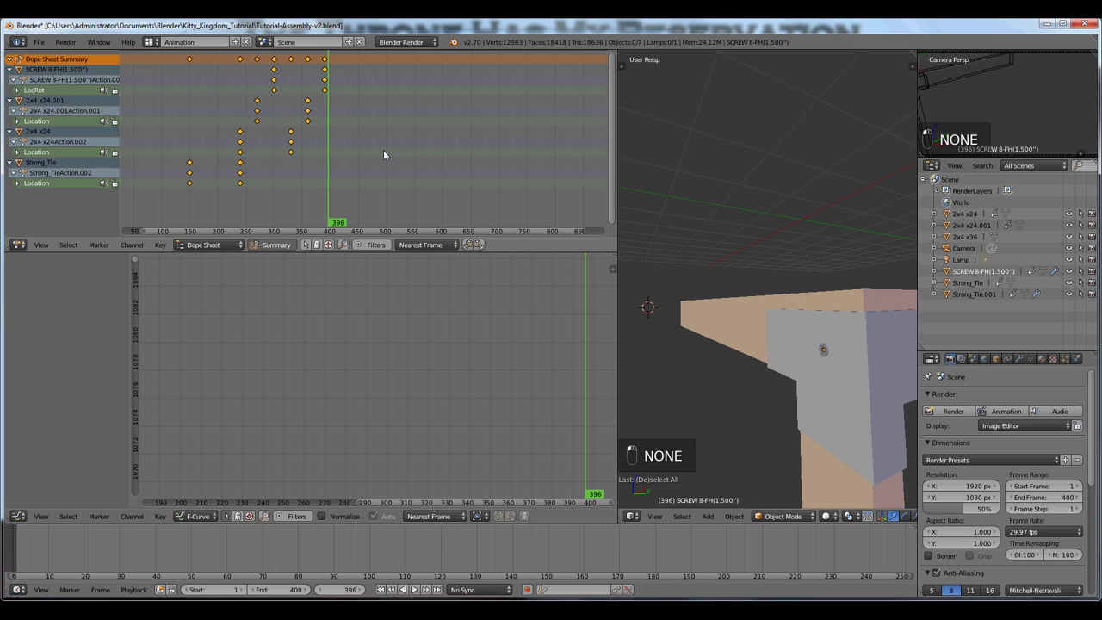
key("ctrl+Right")
key("ctrl+Right")
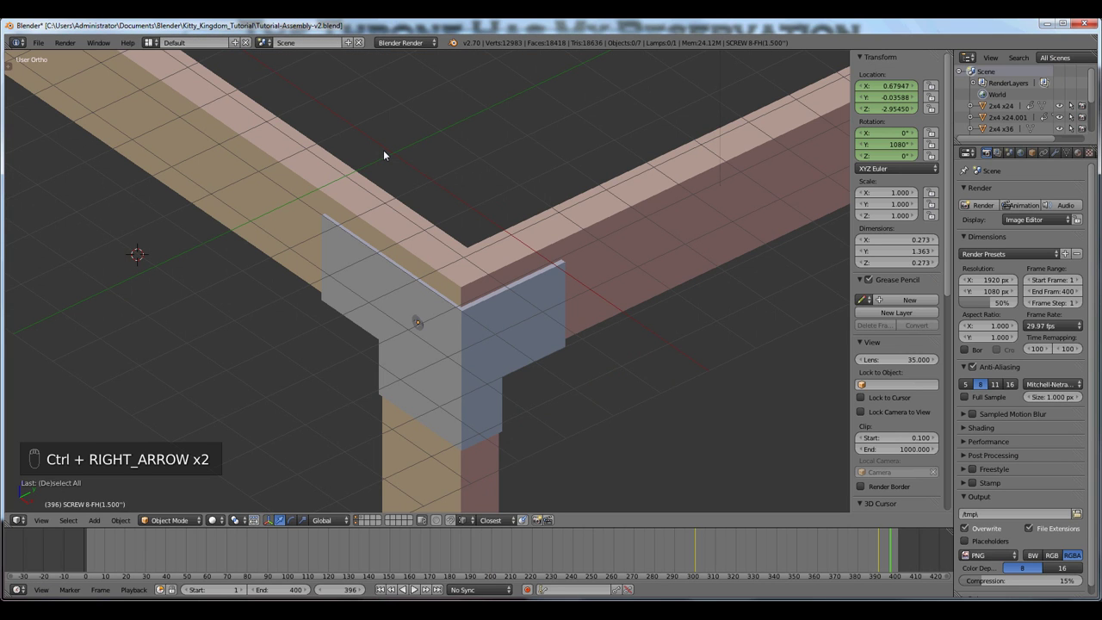
Select the screw and replay its animation from several frames between 300 and 360 to examine how it rotates into the bracket
right_click(414, 319)
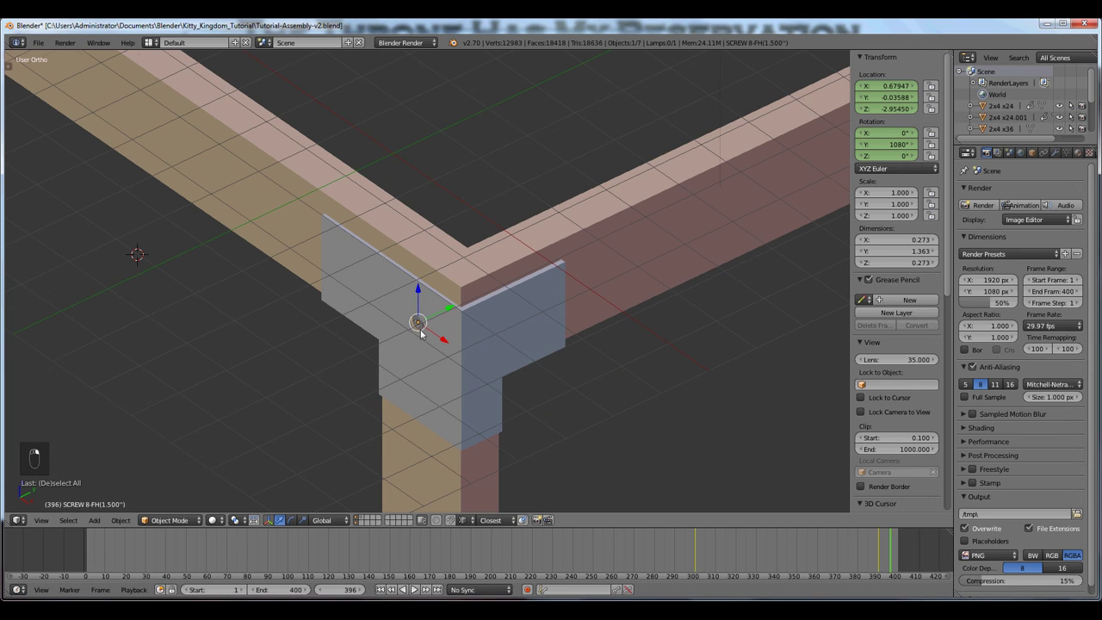
scroll(420, 331, "up", 6)
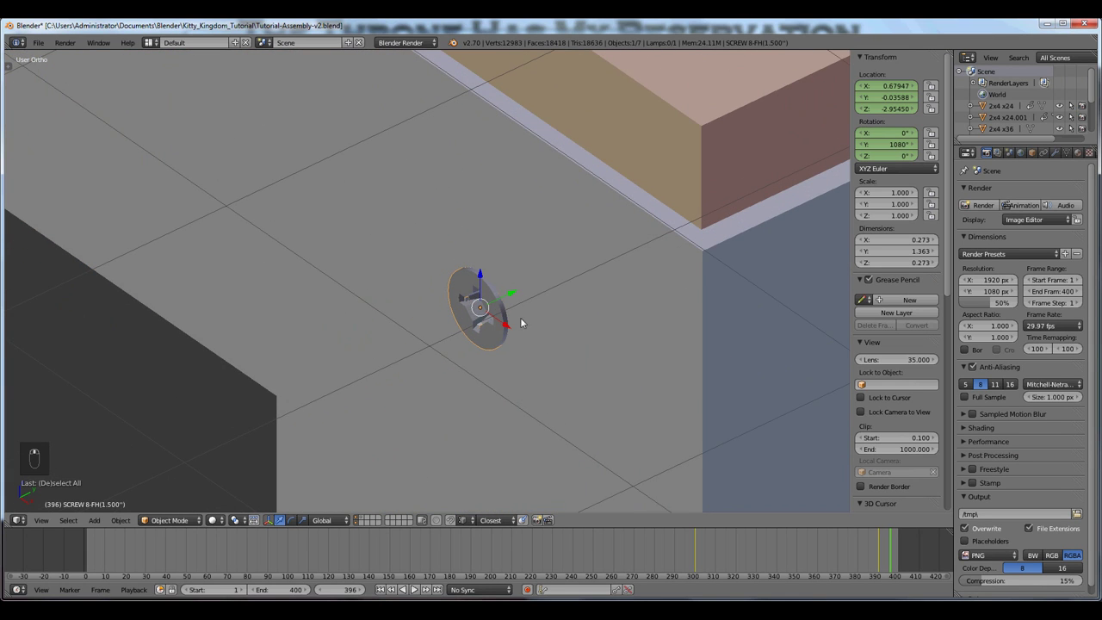
left_click(803, 555)
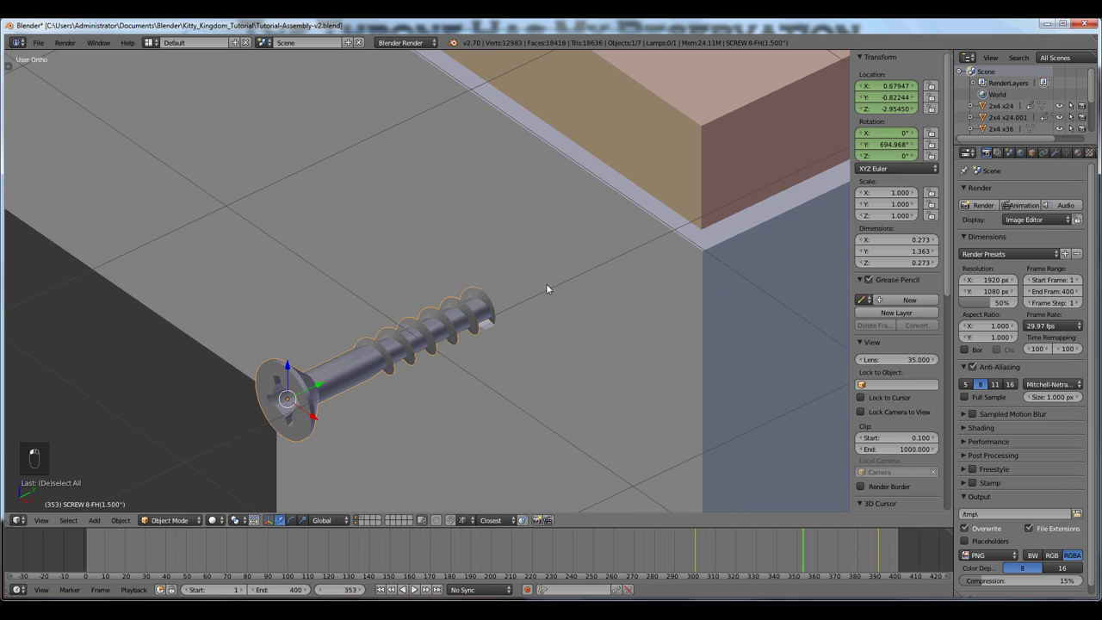
left_click(735, 556)
key("alt+a")
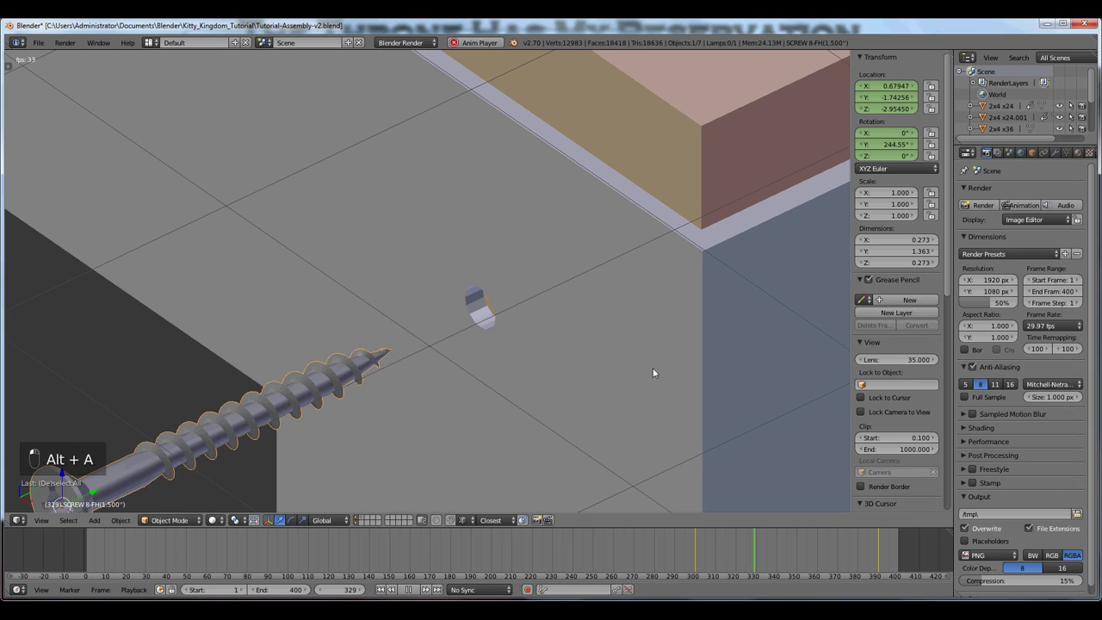
key("alt+a")
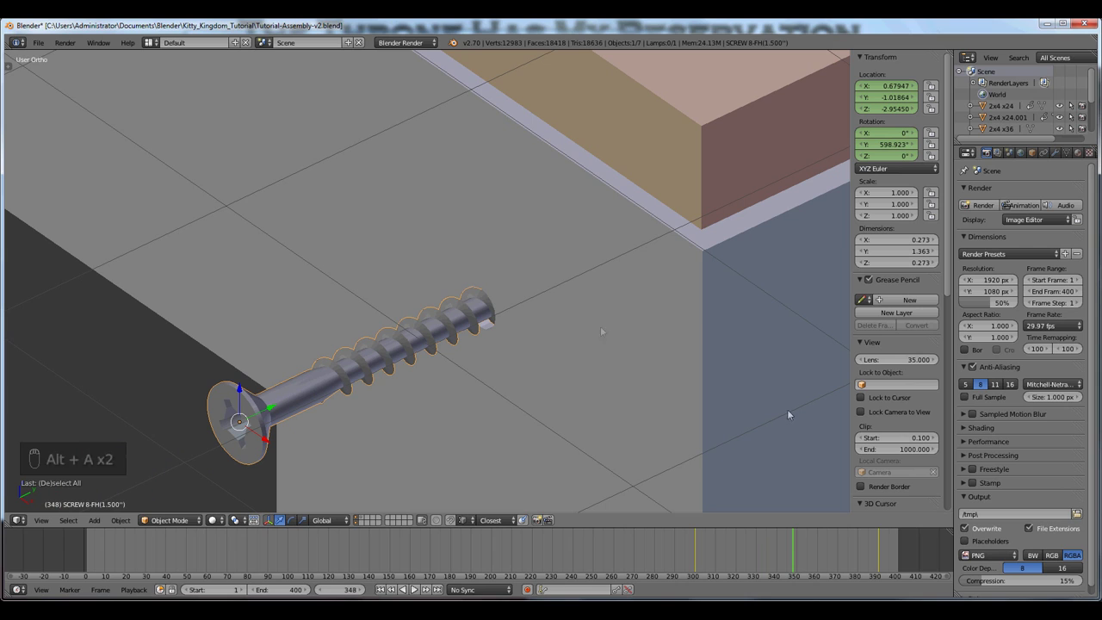
left_click(719, 551)
key("alt+a")
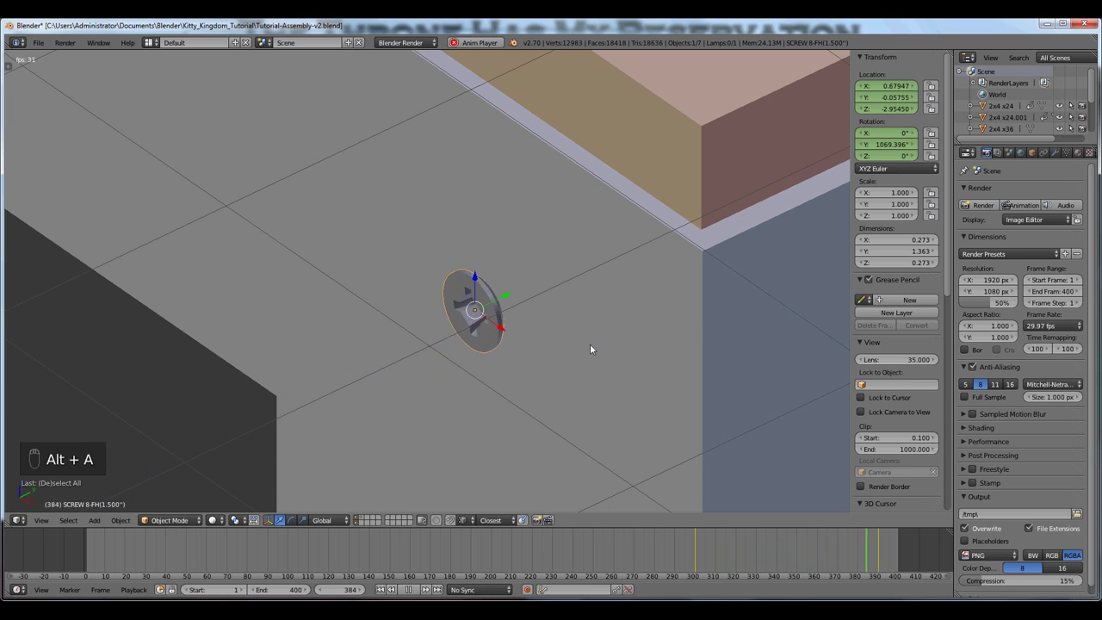
key("alt+a")
left_click(781, 566)
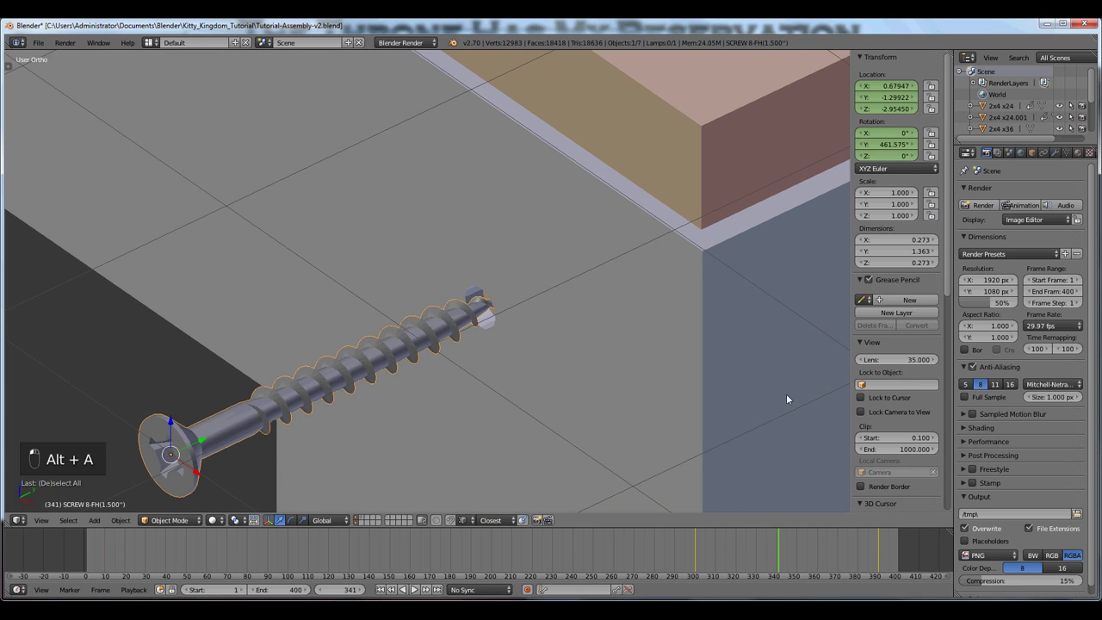
key("alt+a")
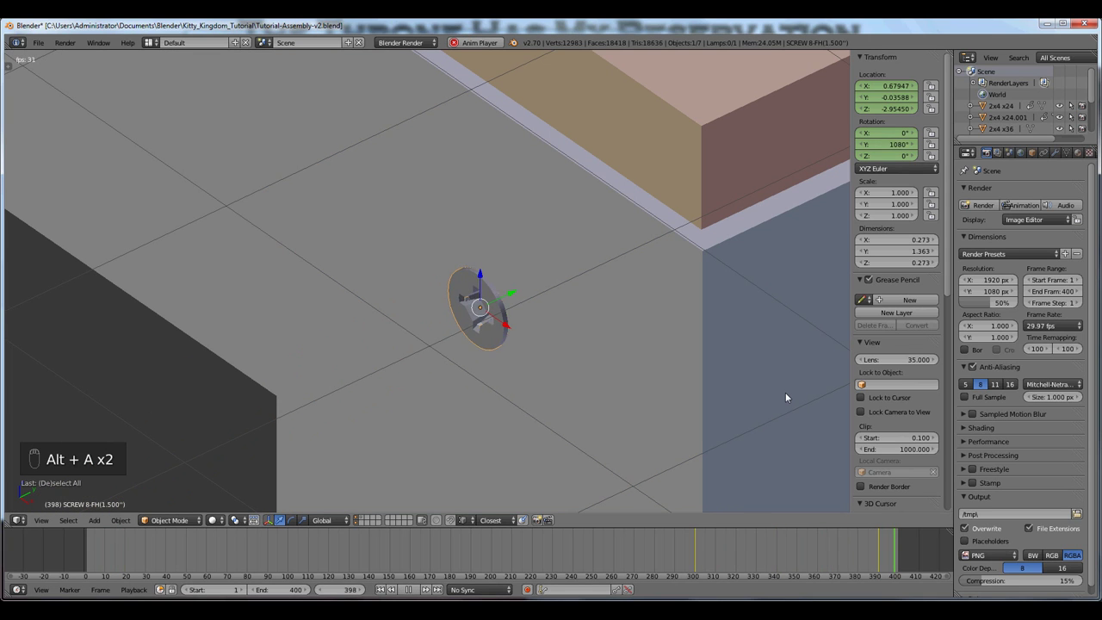
key("alt+a")
key("alt+a")
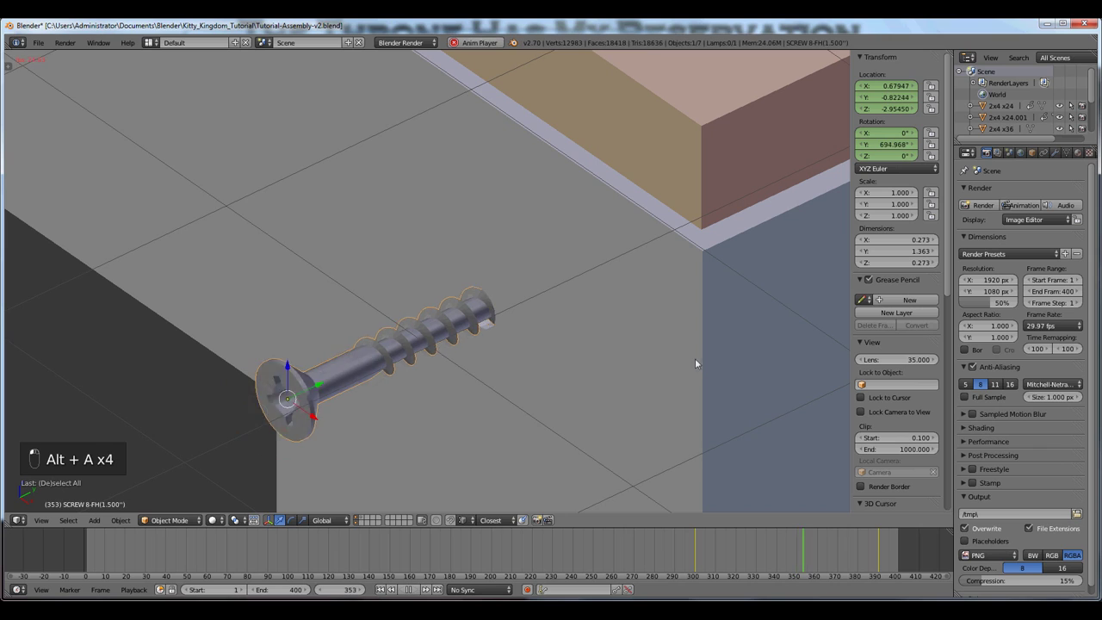
key("alt+a")
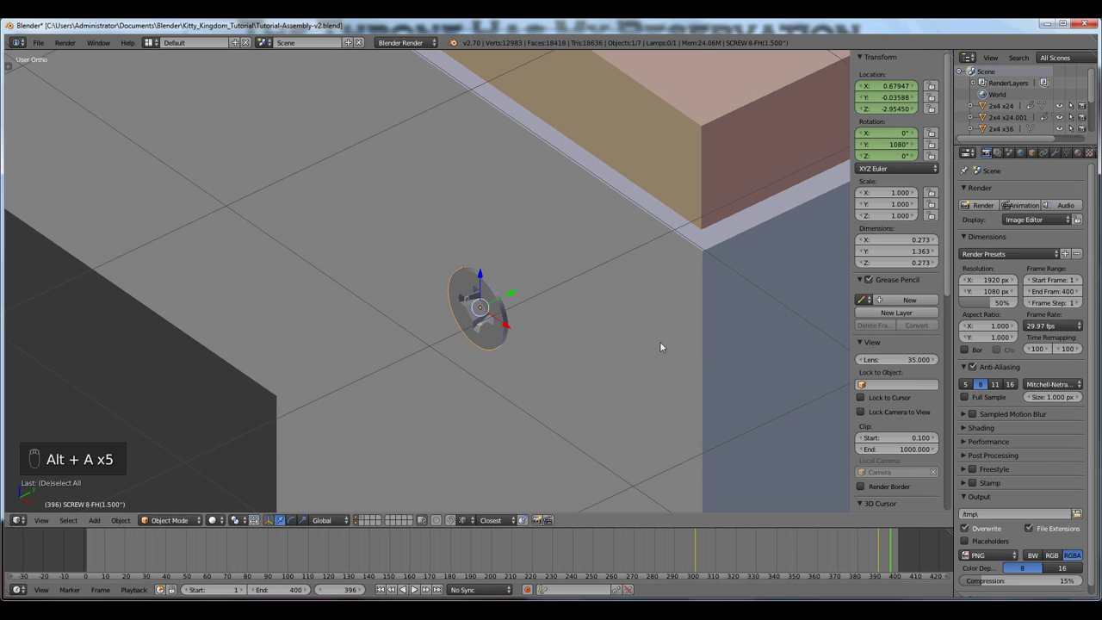
key("ctrl+Left")
key("ctrl+Left")
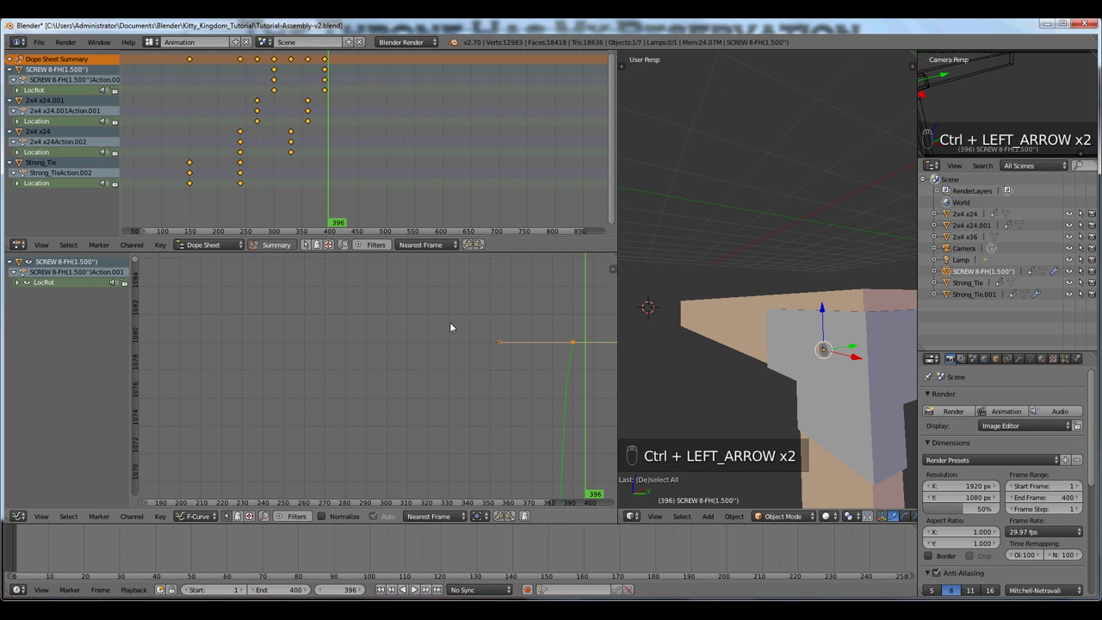
key("ctrl+Right")
key("ctrl+Right")
key("ctrl+Right")
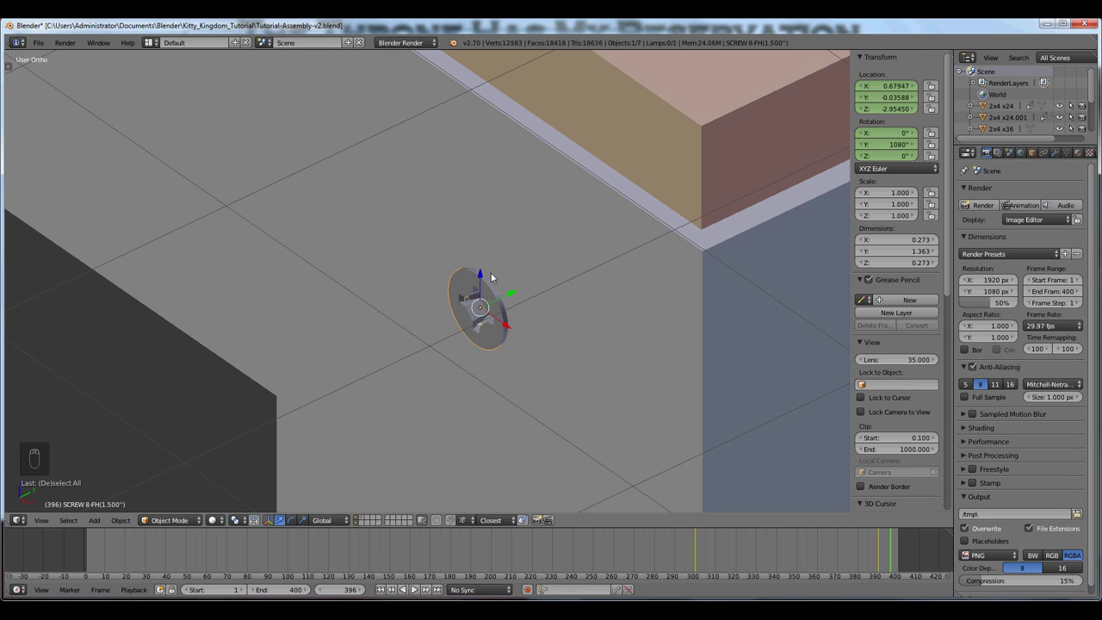
In the Animation layout, limit the dope sheet to the keyframes of the selected screw
key("ctrl+Left")
key("ctrl+Left")
key("ctrl+Left")
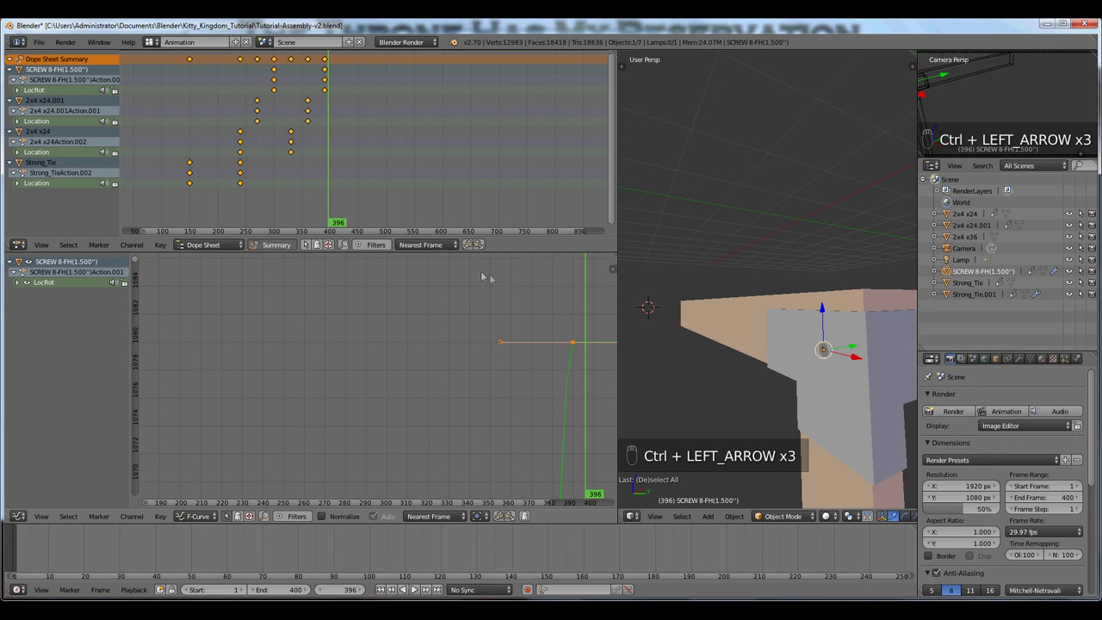
left_click(305, 246)
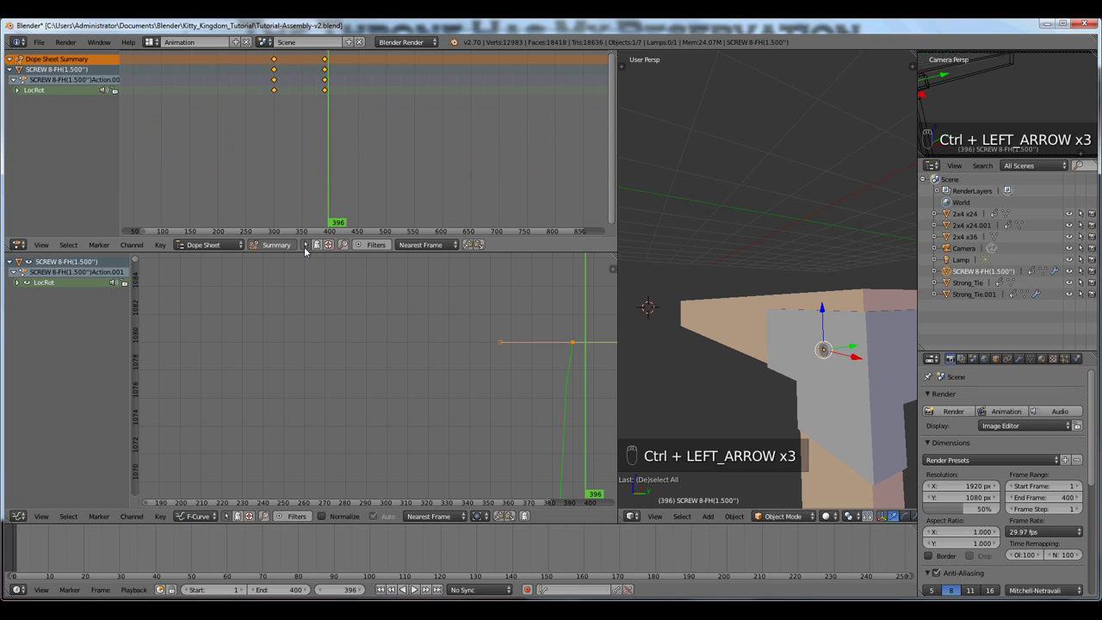
scroll(443, 356, "down", 5)
middle_click_drag(489, 335, 482, 305)
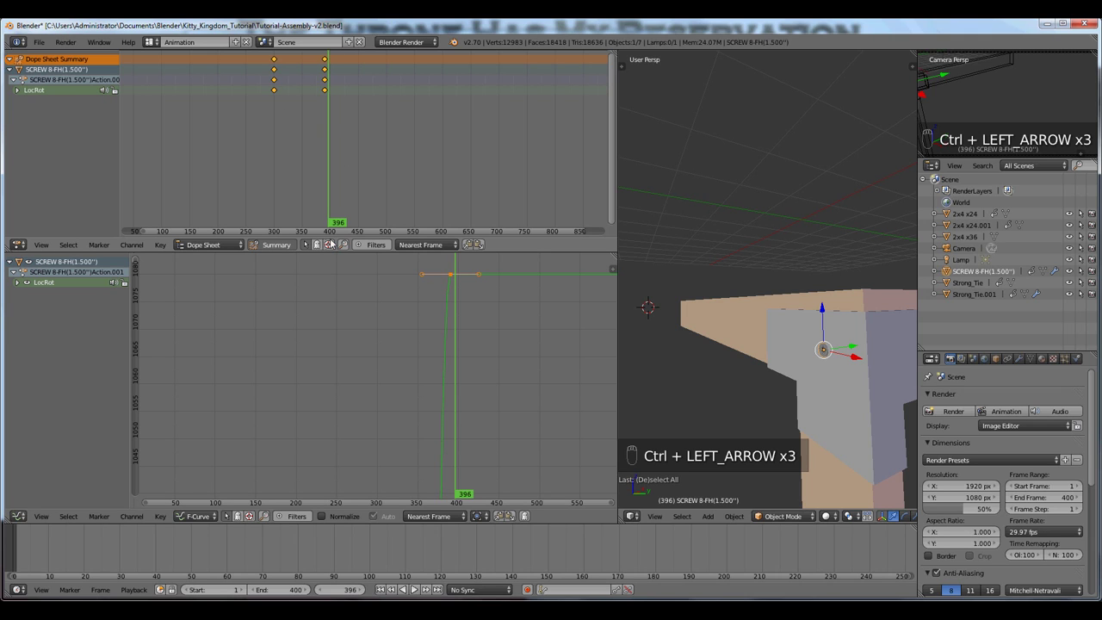
left_click(305, 245)
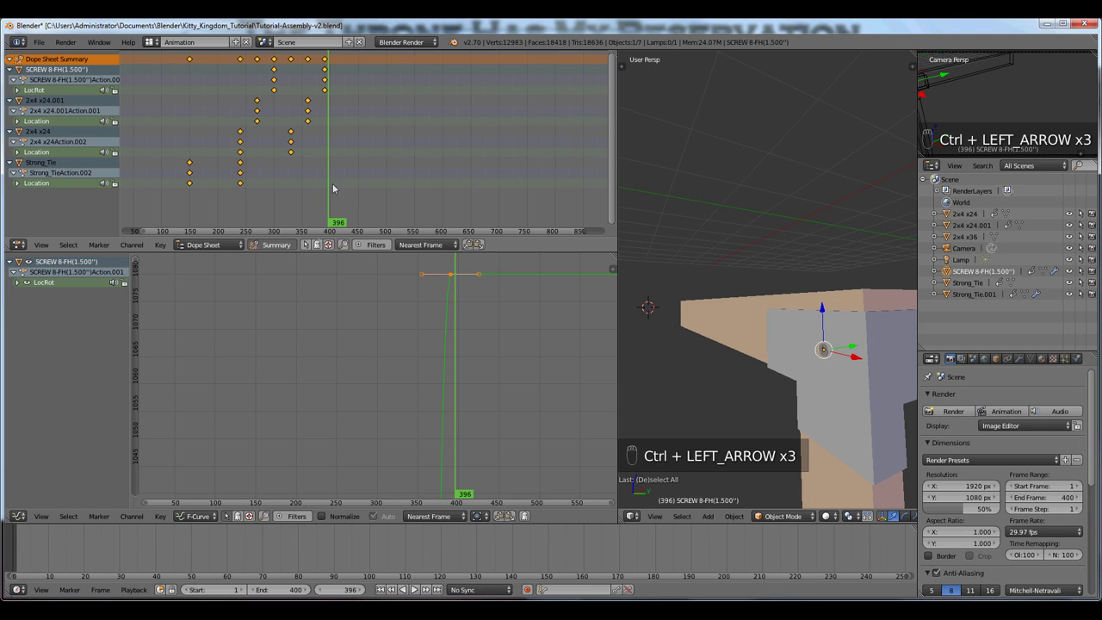
left_click(305, 246)
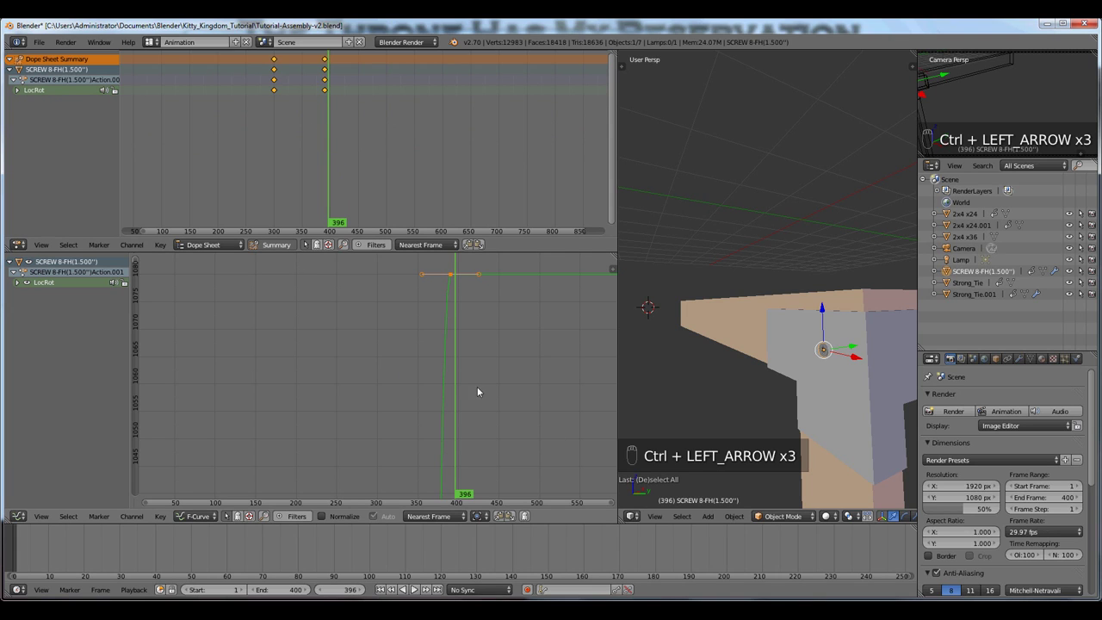
Move the current frame to 287, expand the screw's LocRot channels in the graph editor and select the Y Euler Rotation curve
left_click(276, 328)
left_click(367, 352)
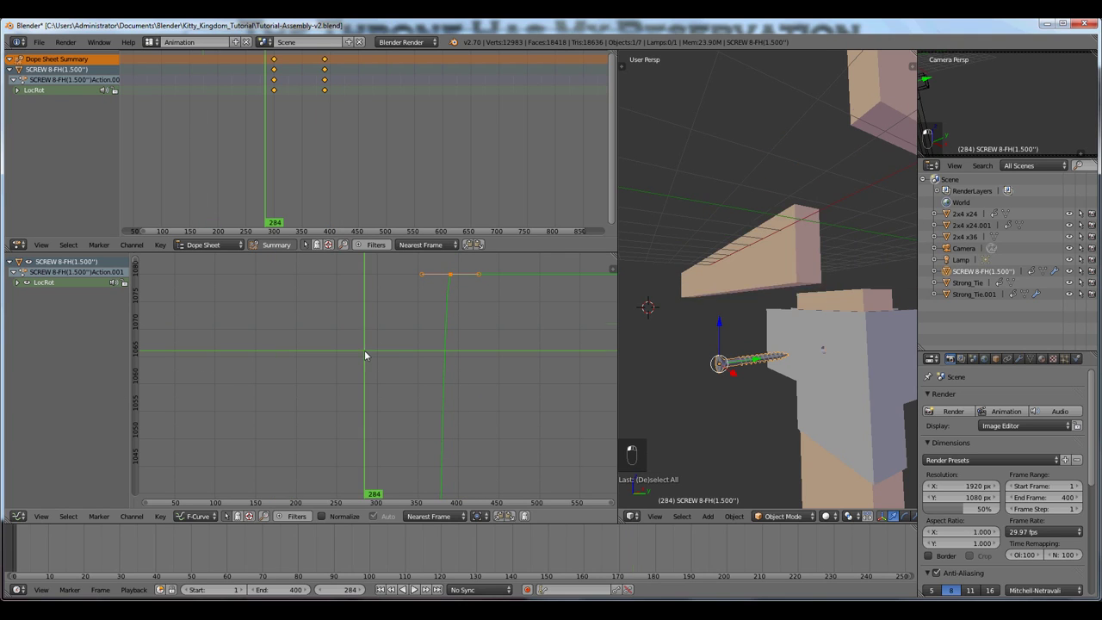
left_click(18, 283)
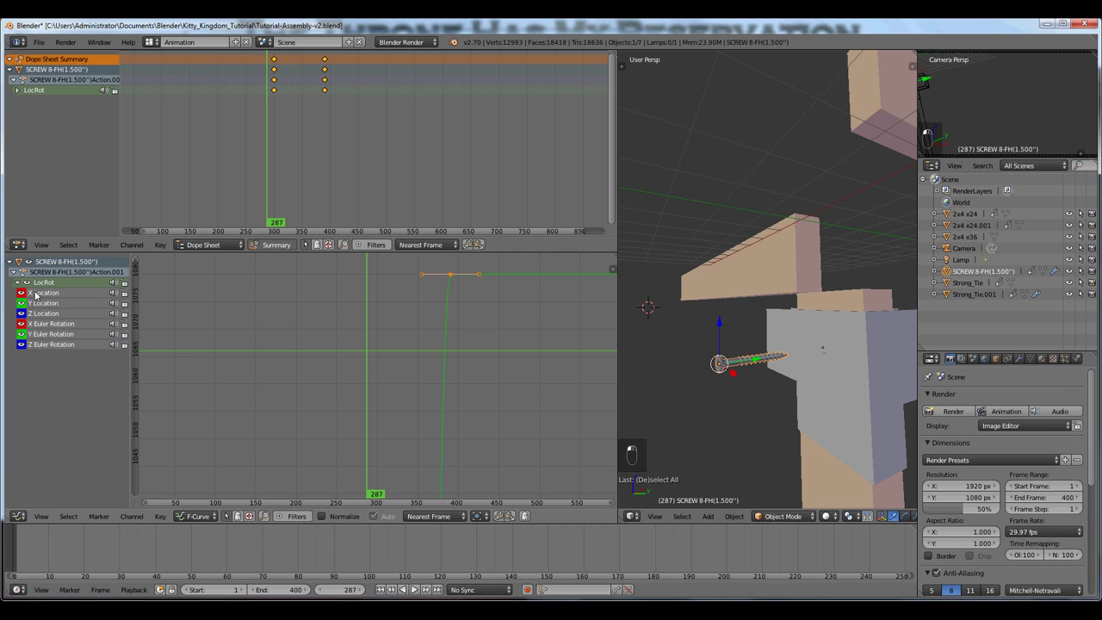
left_click(34, 315)
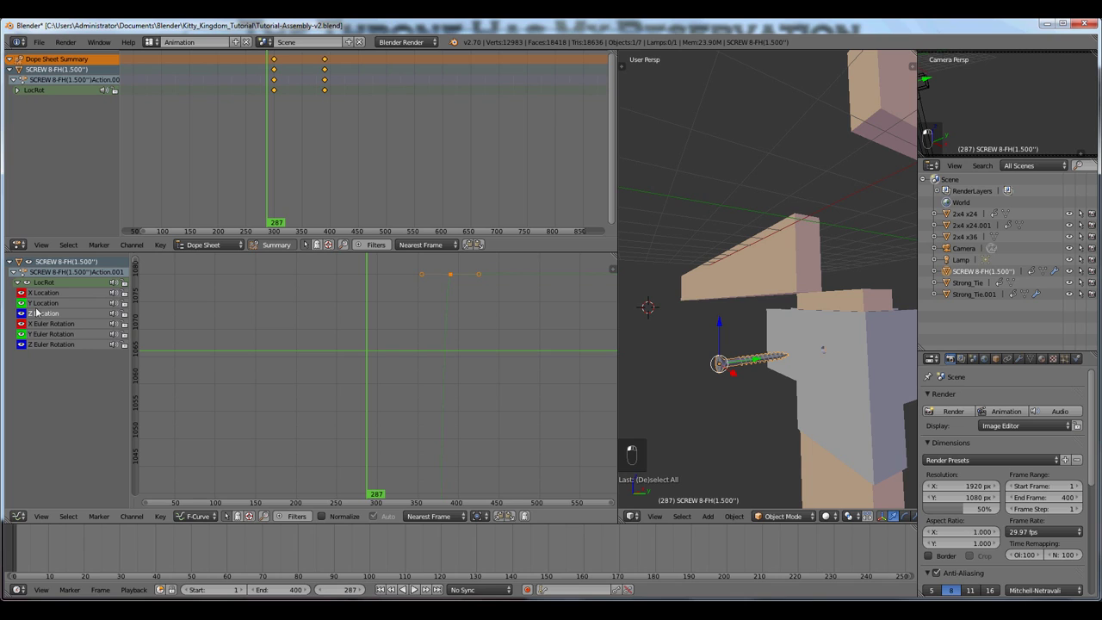
left_click(41, 325)
left_click(40, 335)
left_click(41, 335)
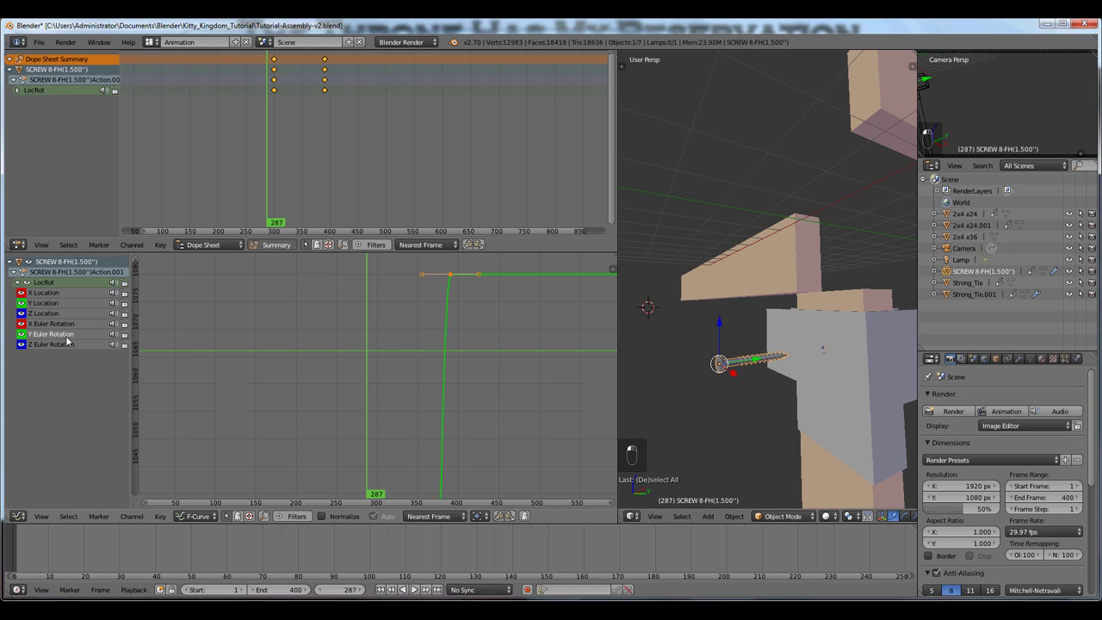
middle_click_drag(509, 335, 404, 421, "ctrl")
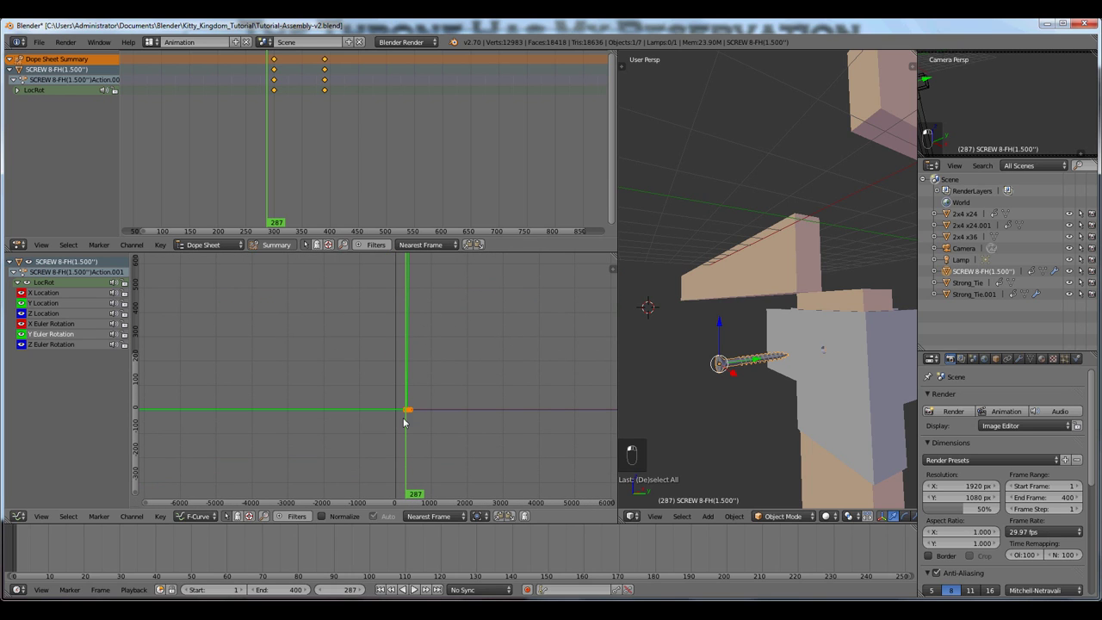
middle_click_drag(413, 364, 380, 255)
scroll(391, 110, "up", 2)
middle_click_drag(362, 353, 408, 379, "ctrl")
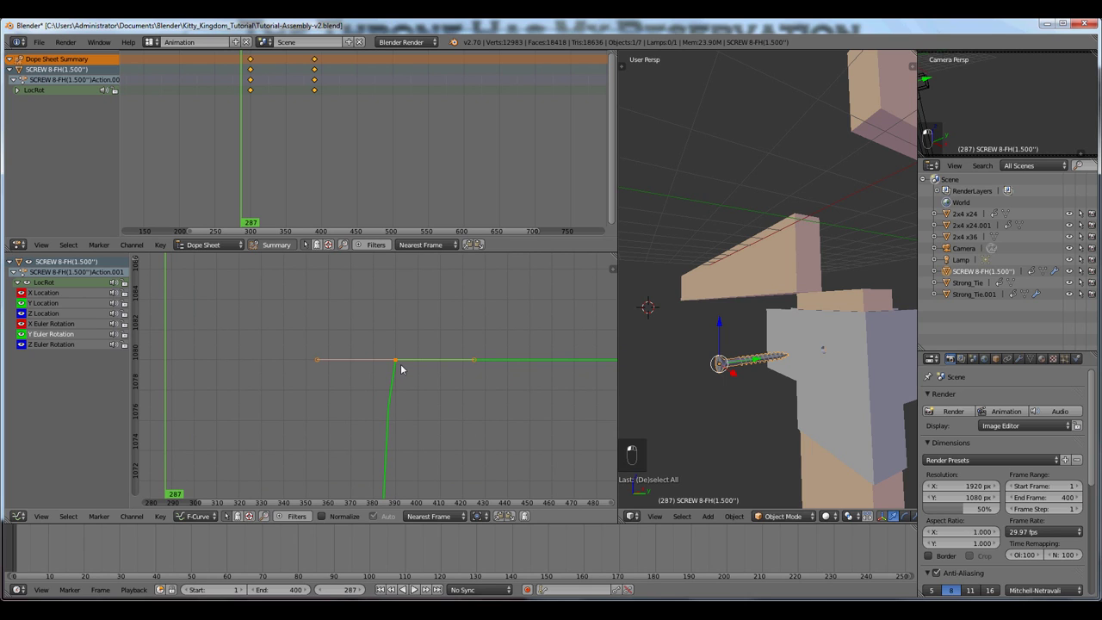
left_click(318, 359)
right_click_drag(318, 362, 360, 368)
right_click(394, 364)
key("v")
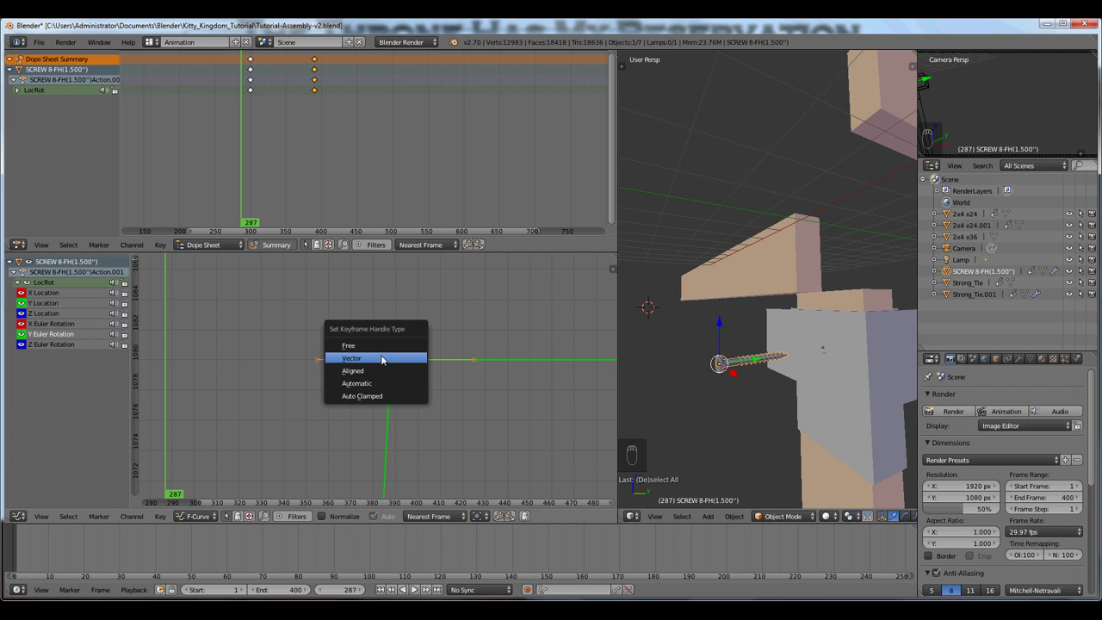
left_click(398, 395)
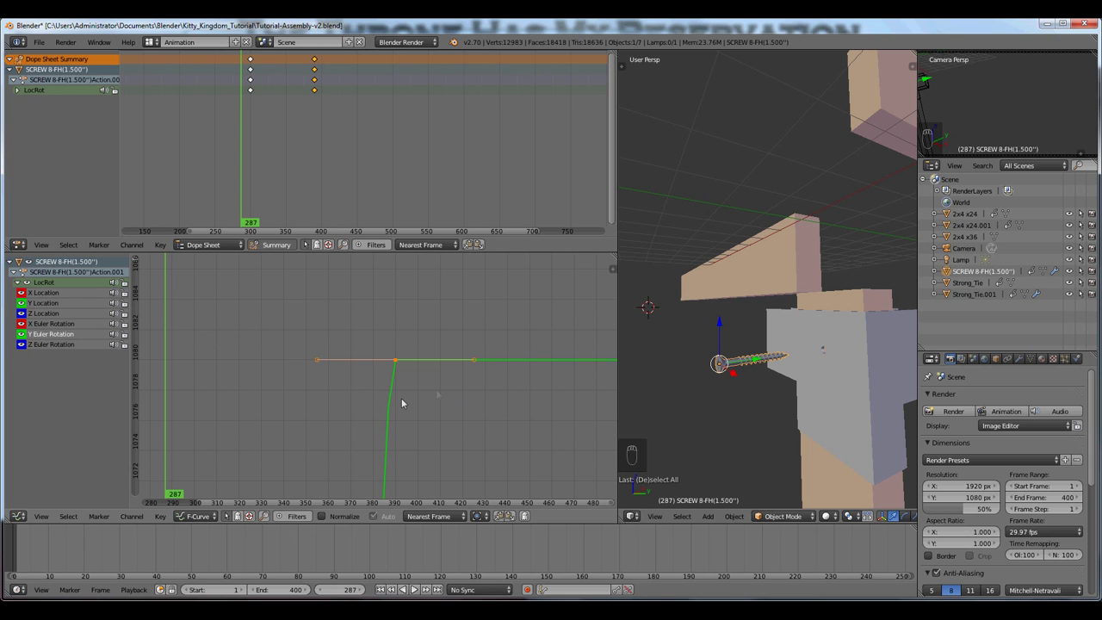
Shorten the incoming handle of the Y Euler Rotation curve's end keyframe by moving it about 25 frames toward the keyframe
right_click(318, 361)
key("g")
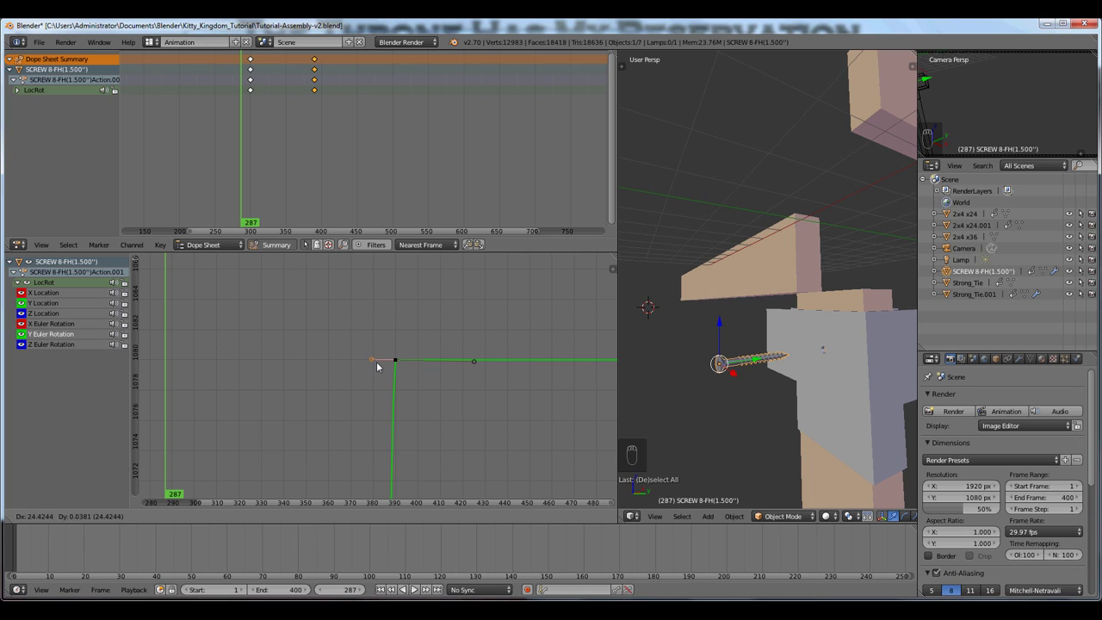
left_click(380, 368)
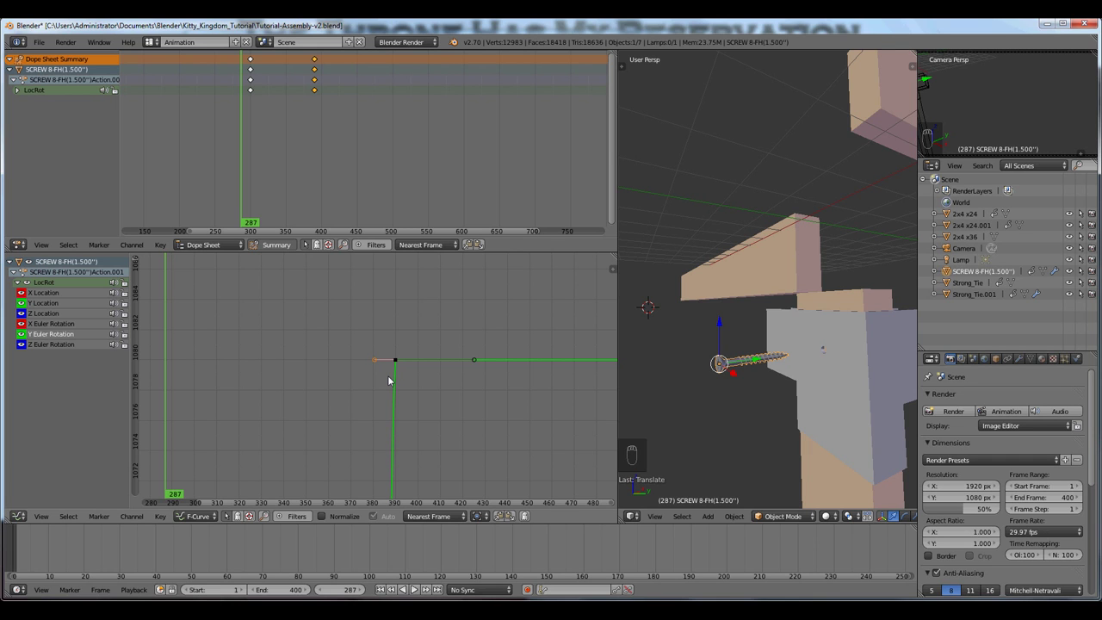
Return to the Default layout and play the animation from frame 287 and from about frame 335 to check the screw's rotation
key("ctrl+Right")
key("ctrl+Right")
key("ctrl+Right")
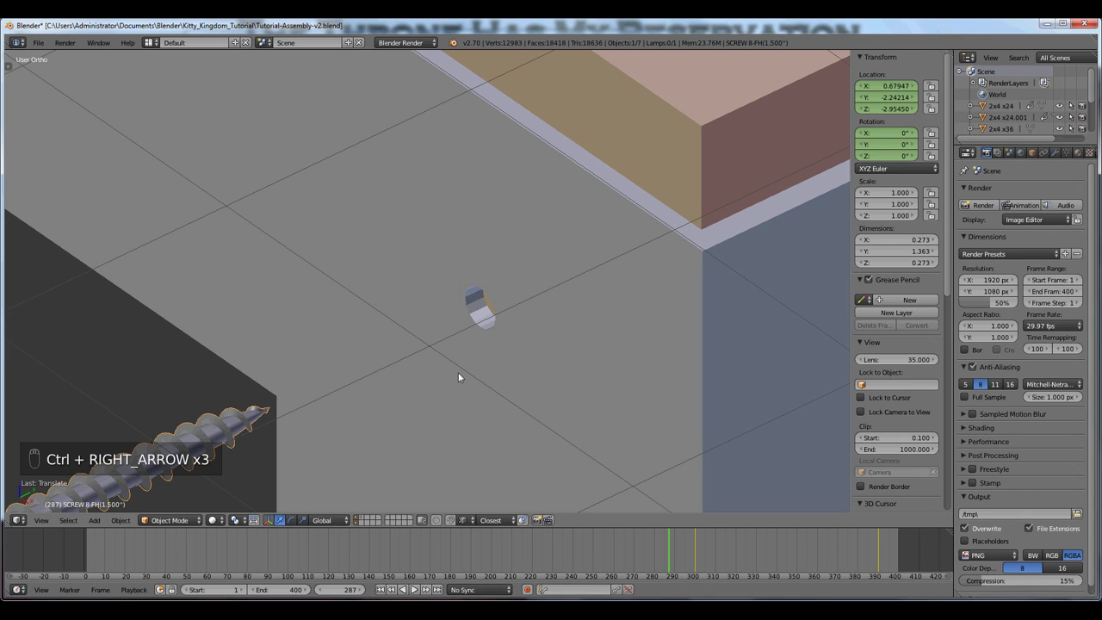
key("alt+a")
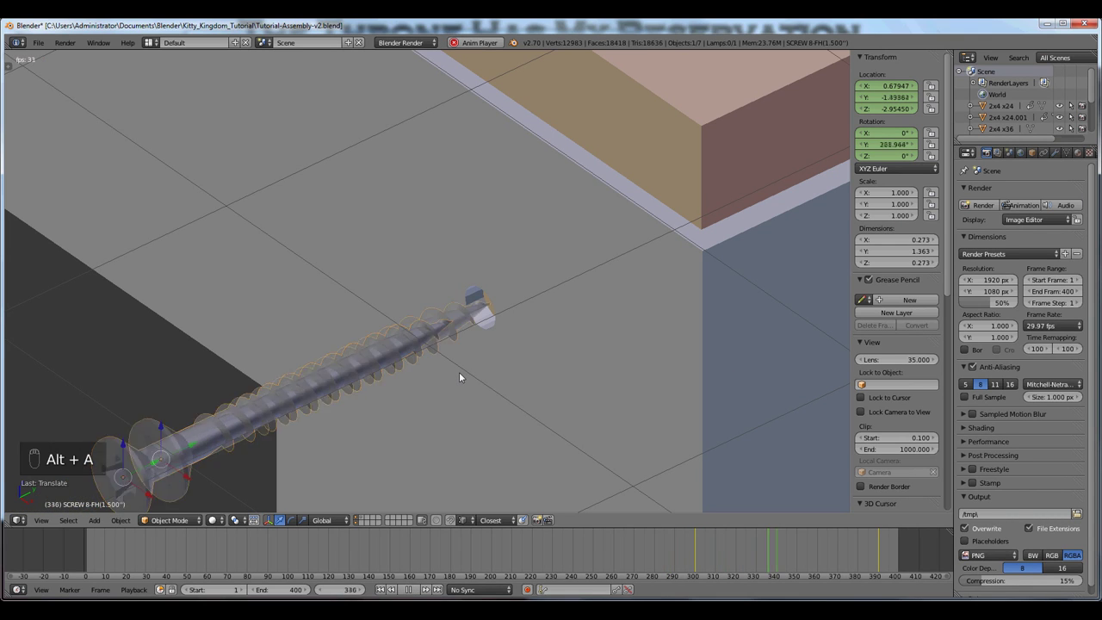
key("alt+a")
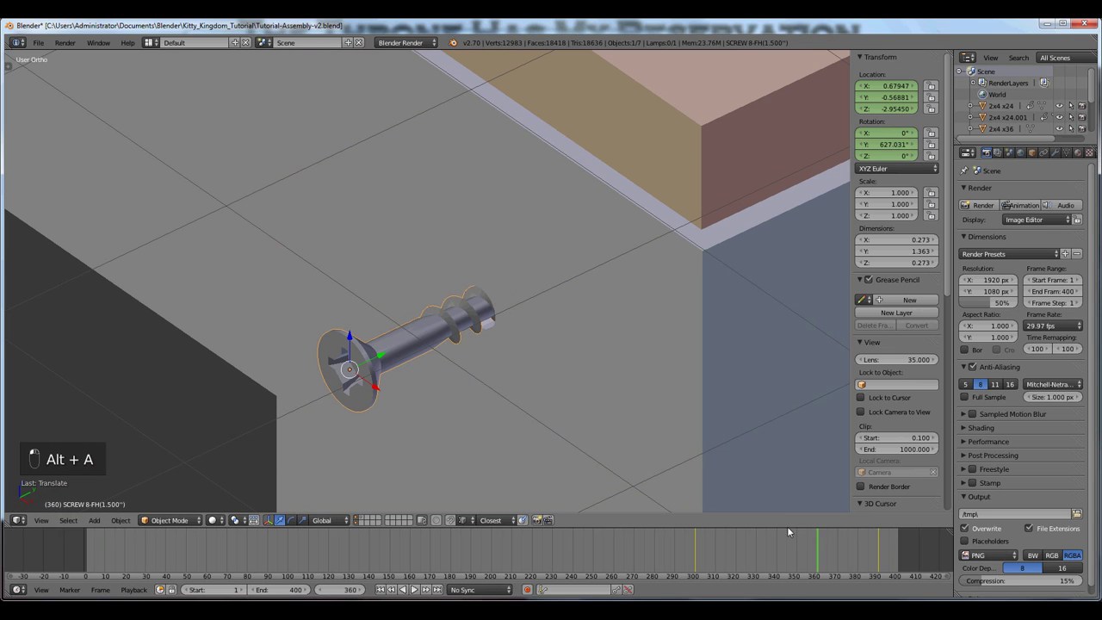
key("alt+a")
key("alt+a")
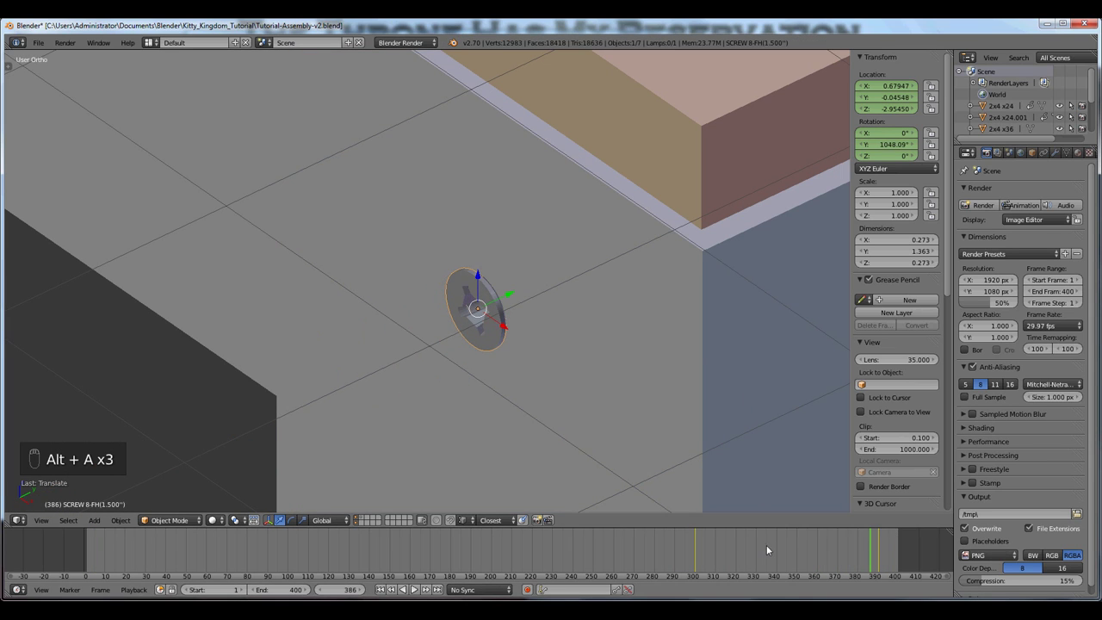
left_click(766, 544)
key("alt+a")
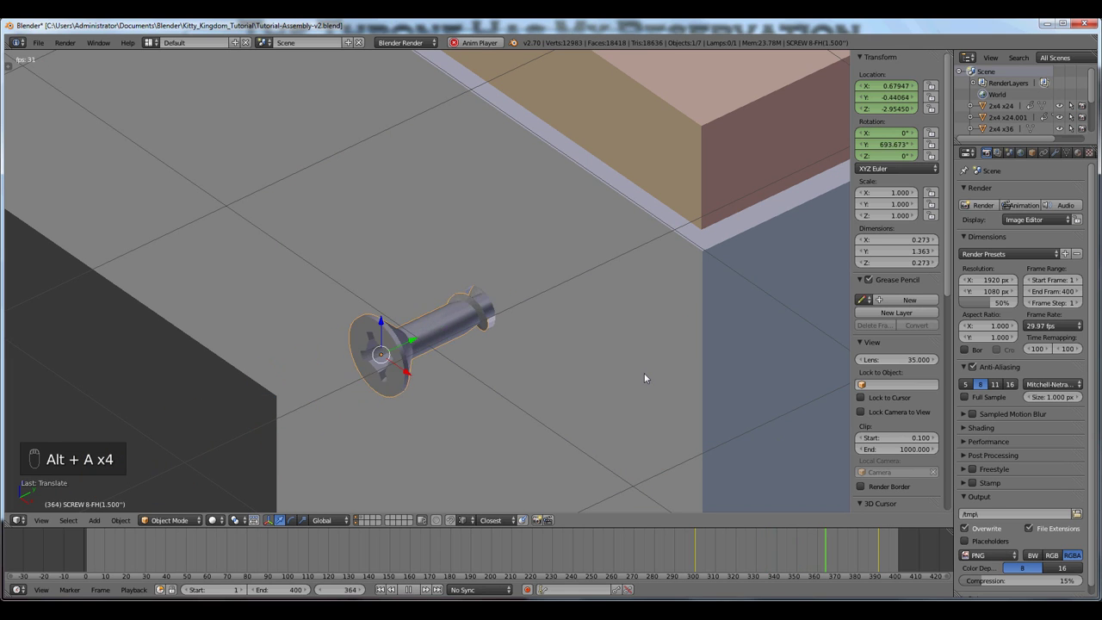
key("alt+a")
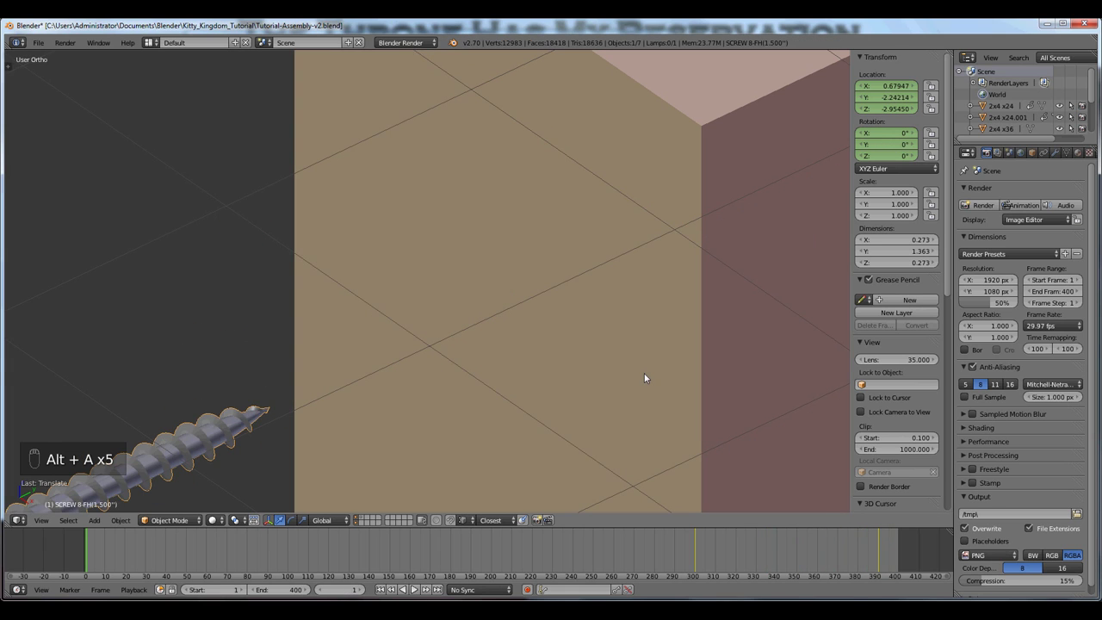
In the Animation layout's graph editor, lengthen the incoming handle of the Y Euler Rotation end keyframe slightly
key("ctrl+Left")
key("ctrl+Left")
key("ctrl+Left")
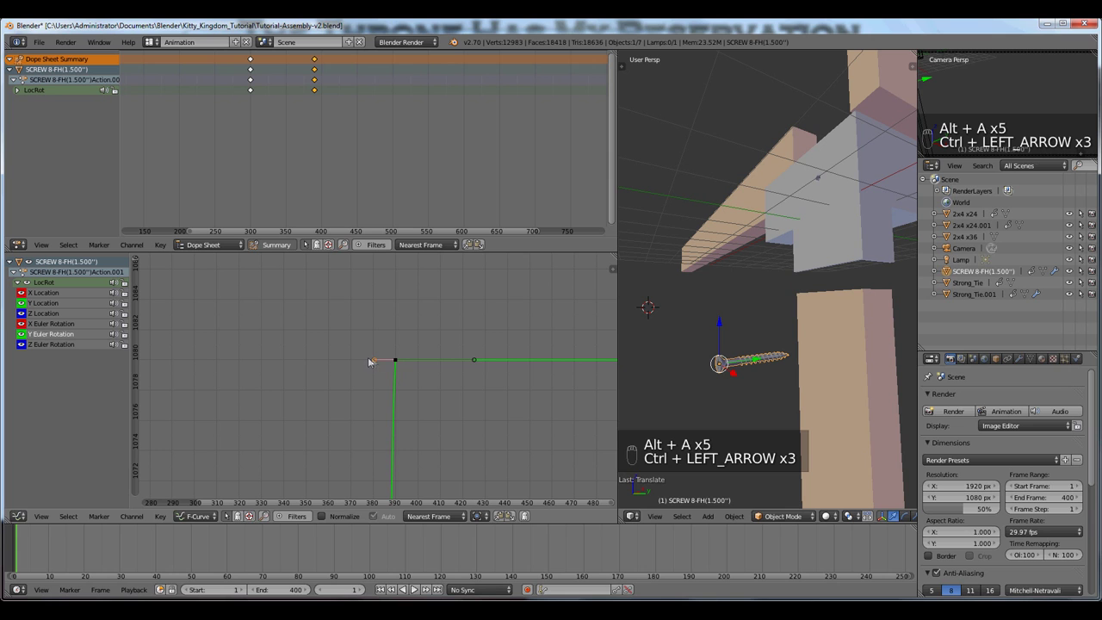
right_click_drag(365, 358, 352, 358)
Return to the Default layout and replay the animation from several frames between about 345 and 360 to examine how the screw finishes rotating
key("ctrl+Right")
key("ctrl+Right")
key("ctrl+Right")
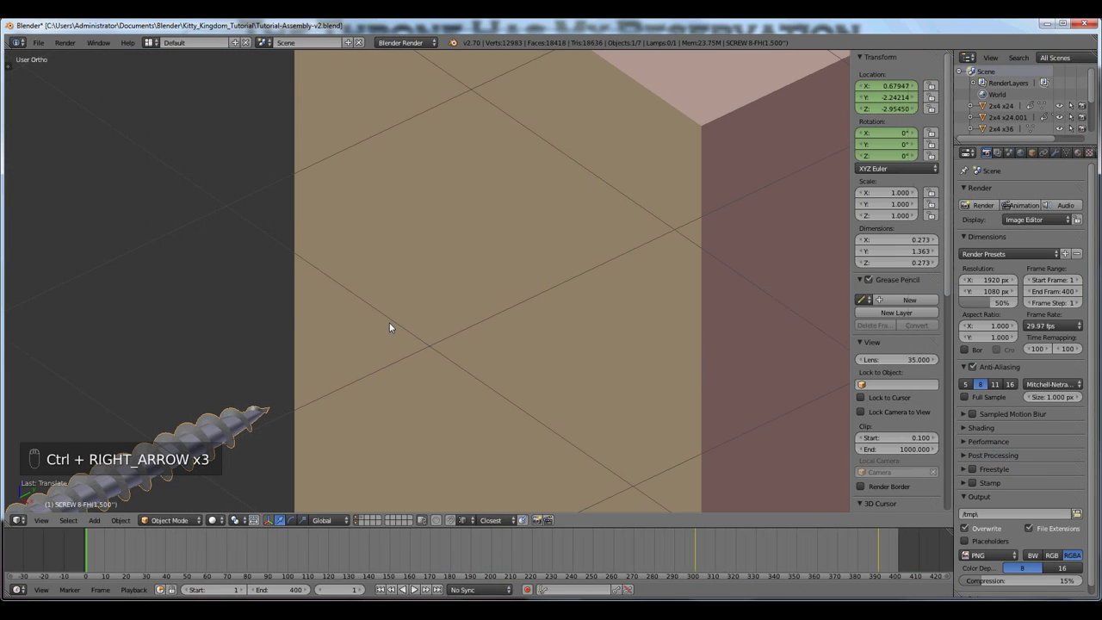
left_click_drag(715, 546, 786, 546)
key("alt+a")
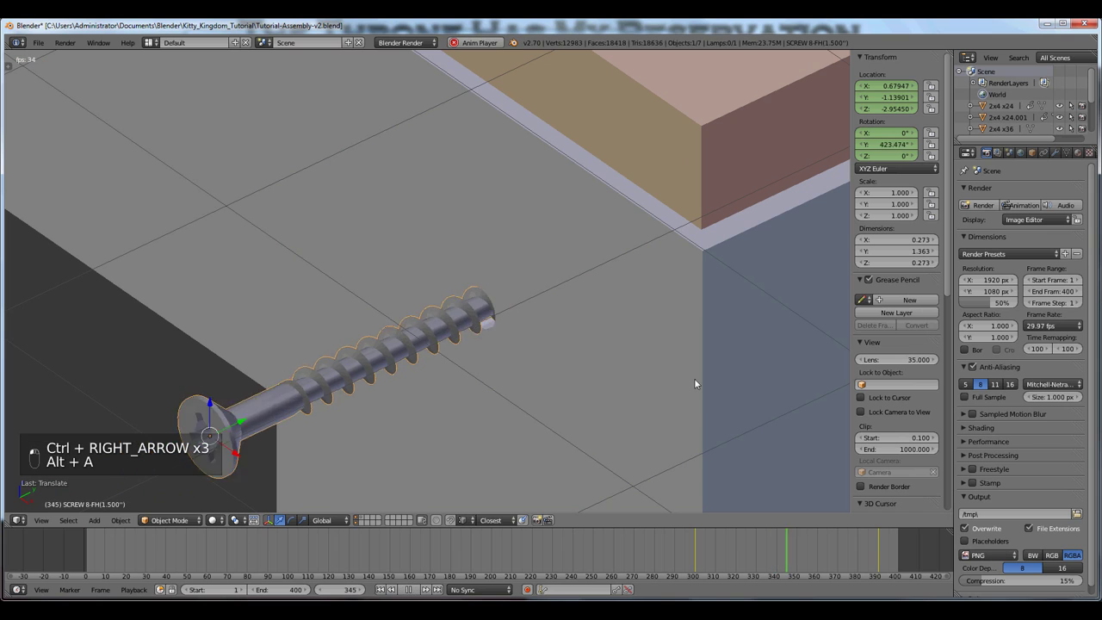
key("alt+a")
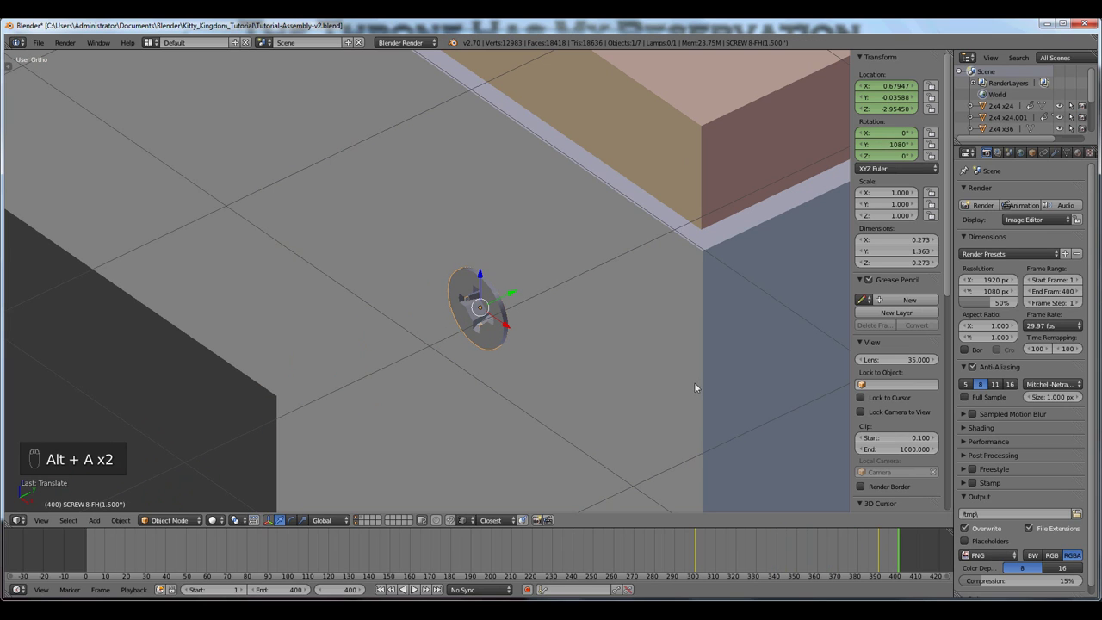
left_click(785, 543)
key("alt+a")
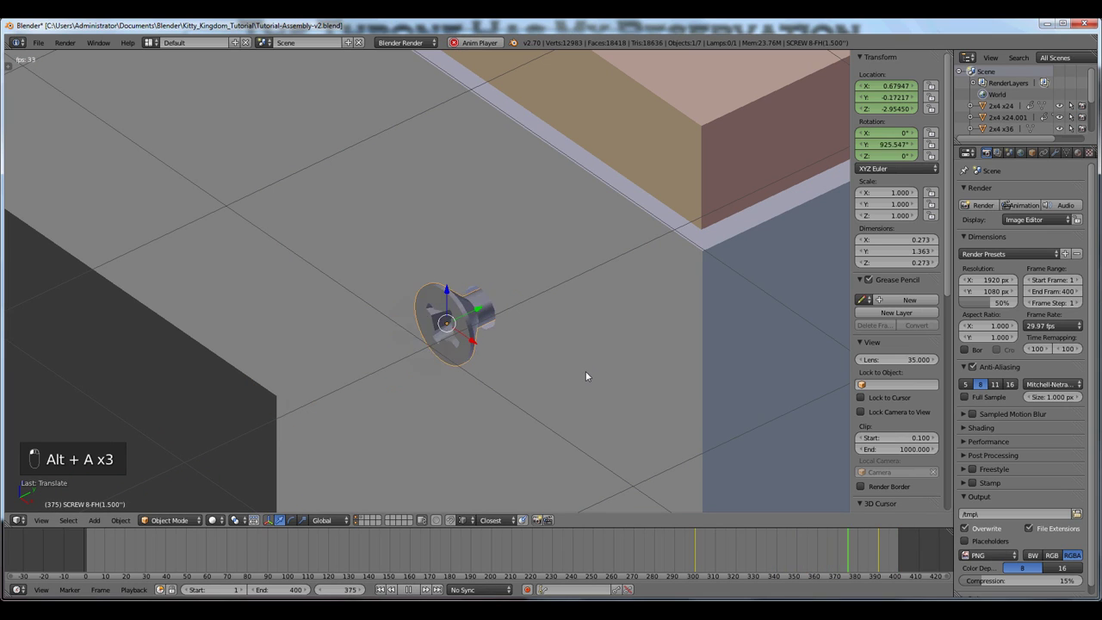
key("alt+a")
left_click(797, 546)
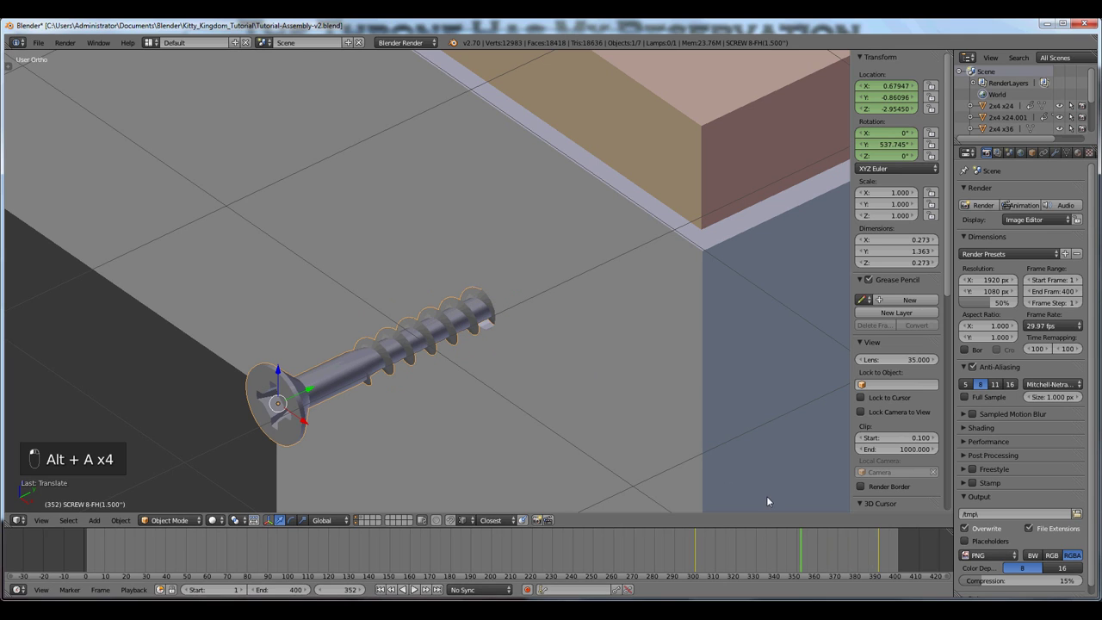
key("alt+a")
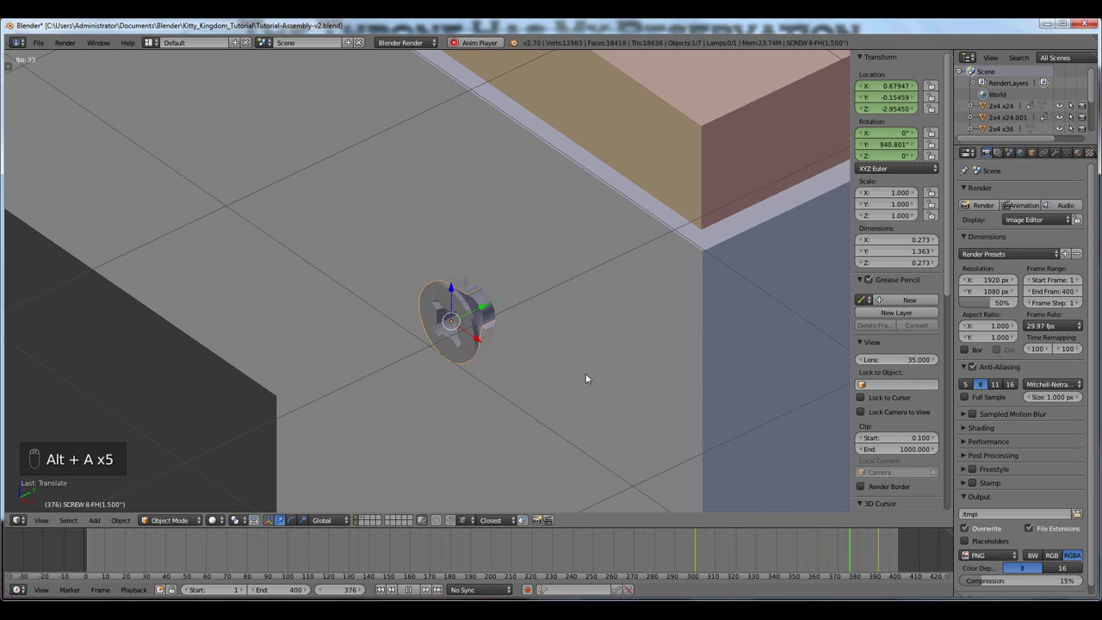
key("alt+a")
left_click(807, 543)
key("alt+a")
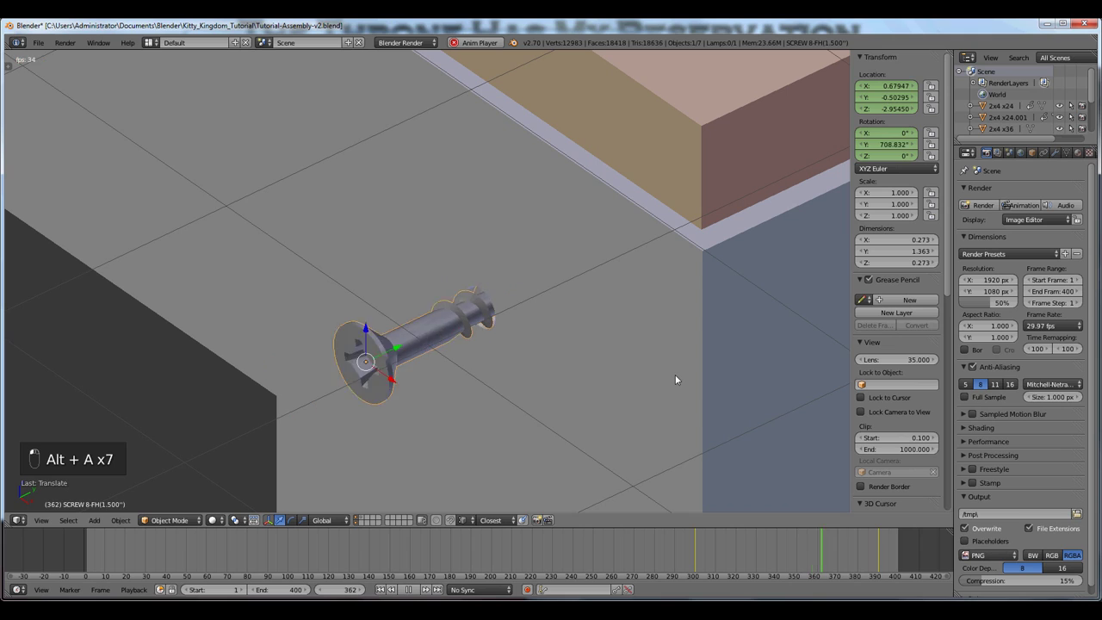
key("alt+a")
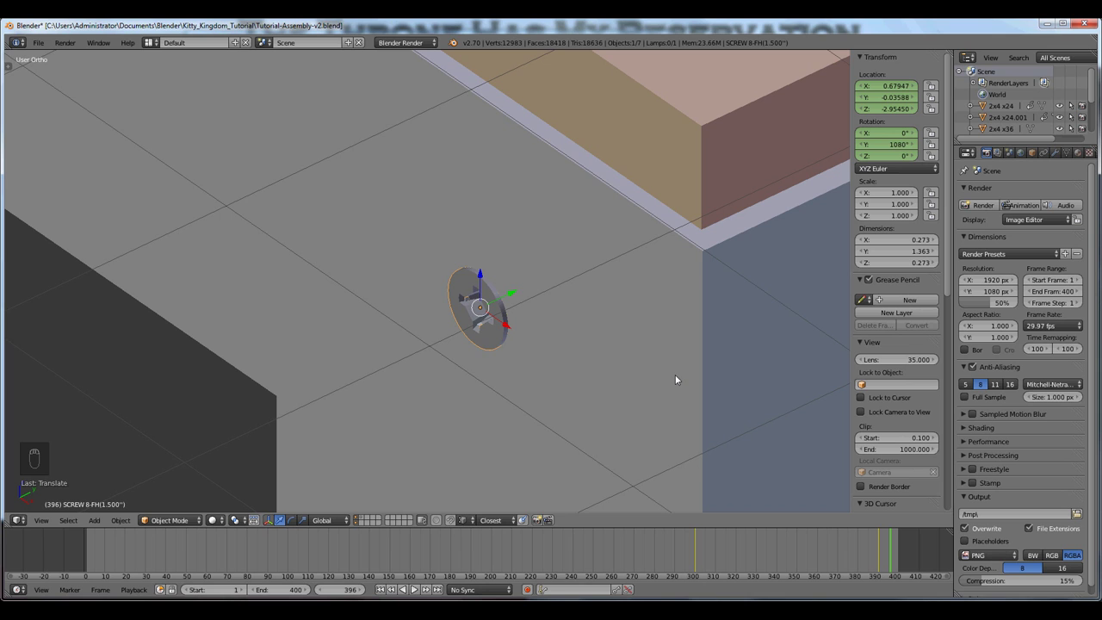
Play the animation from frame 318 with the whole 2x4 corner in view
scroll(537, 189, "down", 6)
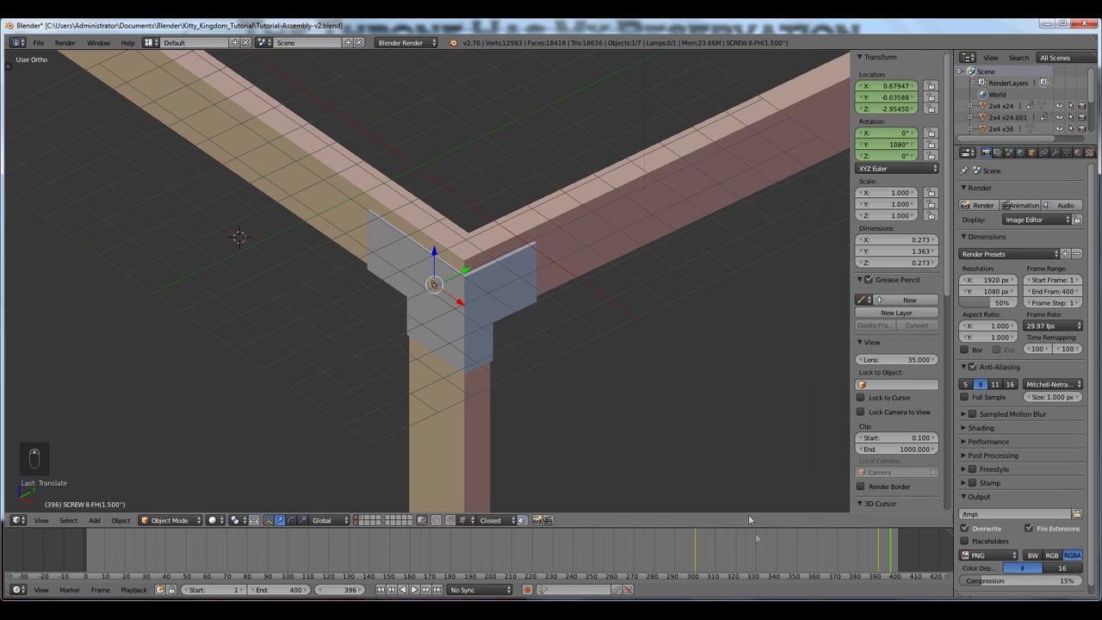
left_click(732, 551)
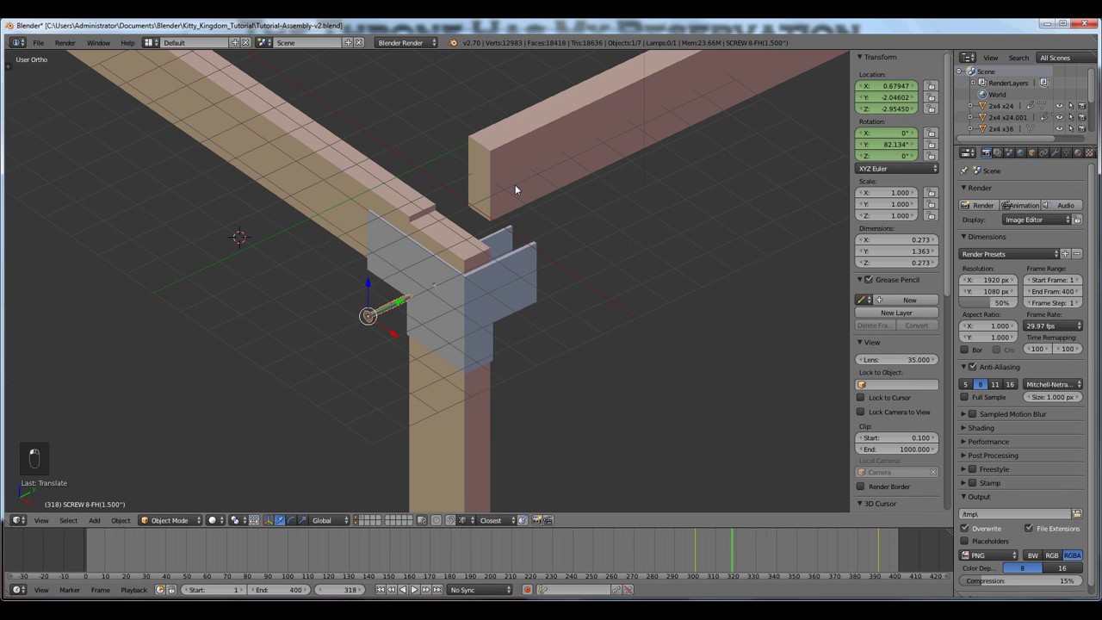
key("alt+a")
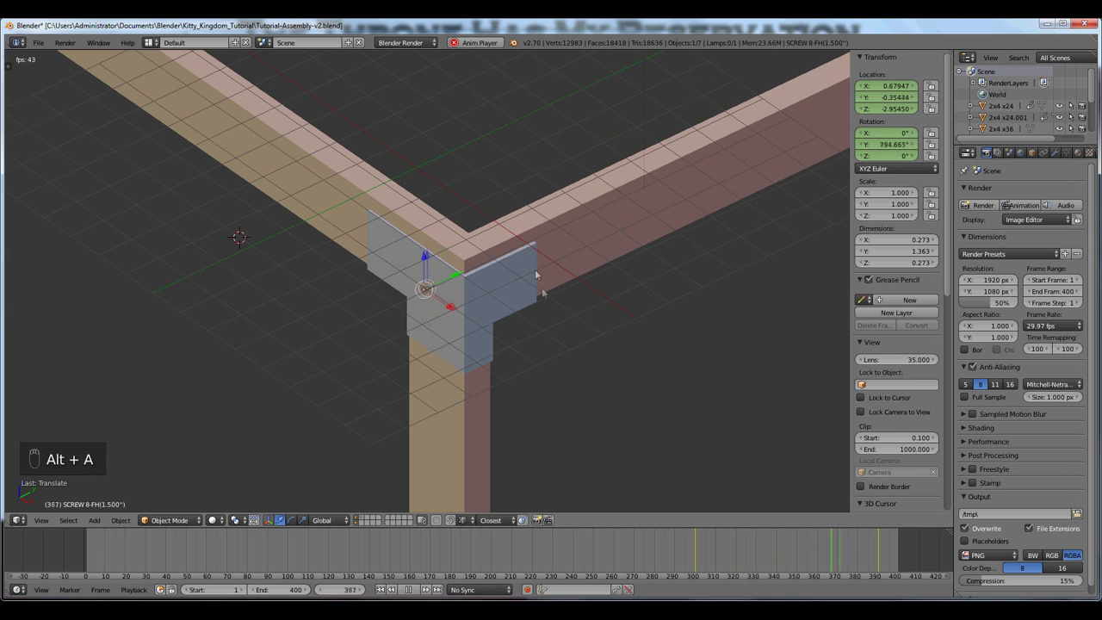
Play the animation from frame 295 and inspect the screw and bracket corner up close
key("alt+a")
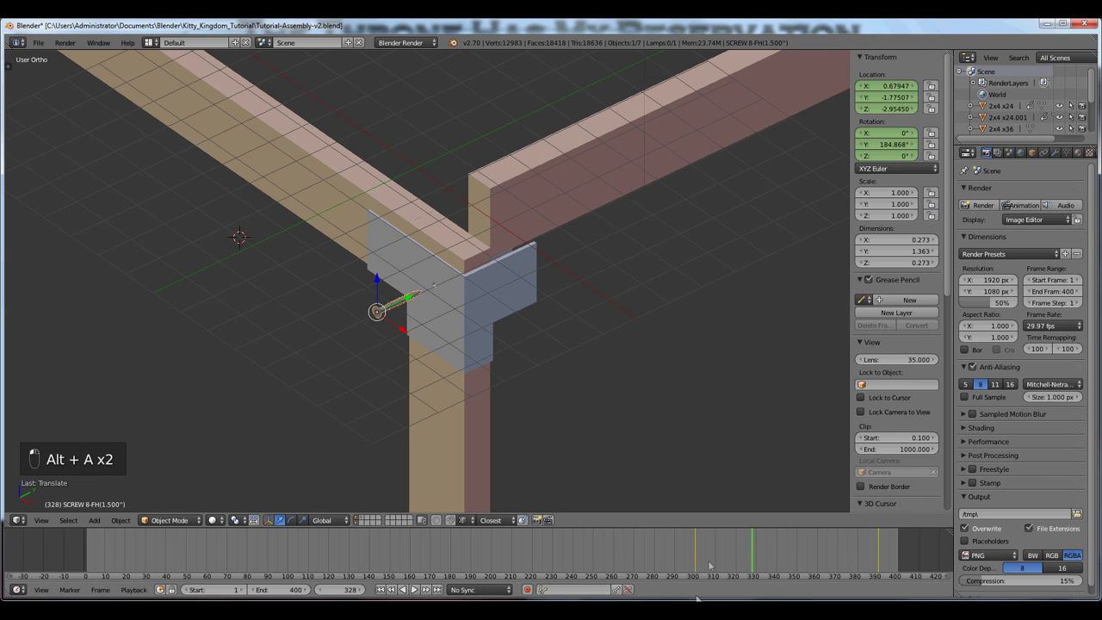
left_click(684, 538)
scroll(518, 231, "down", 3)
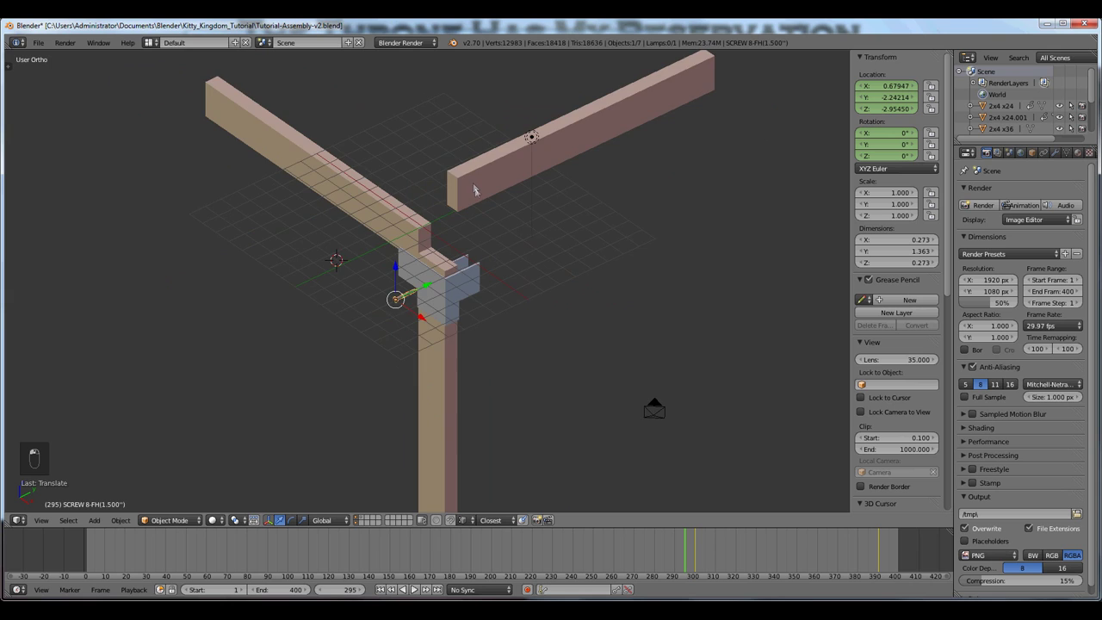
scroll(477, 186, "up", 4)
middle_click_drag(477, 186, 462, 278, "shift")
key("alt+a")
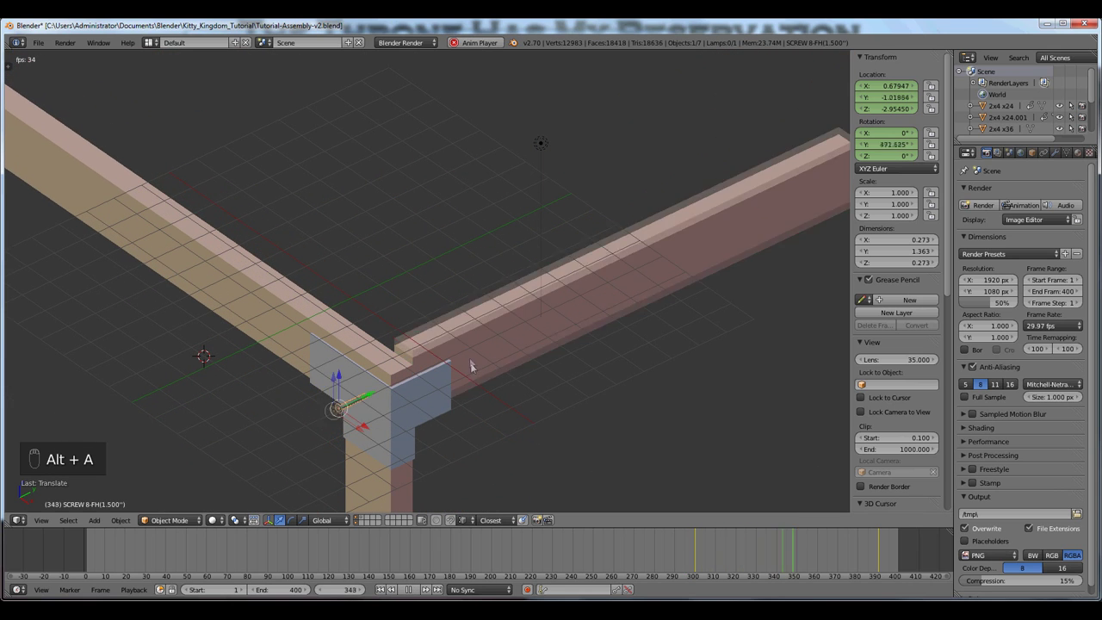
key("alt+a")
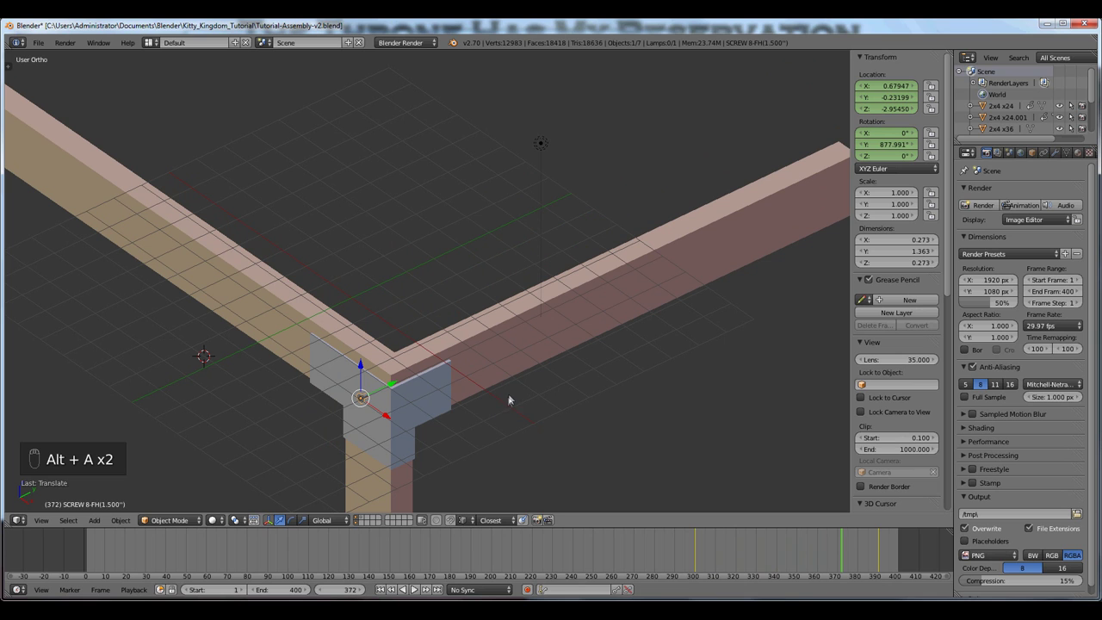
scroll(483, 368, "up", 3)
middle_click_drag(480, 370, 508, 258, "shift")
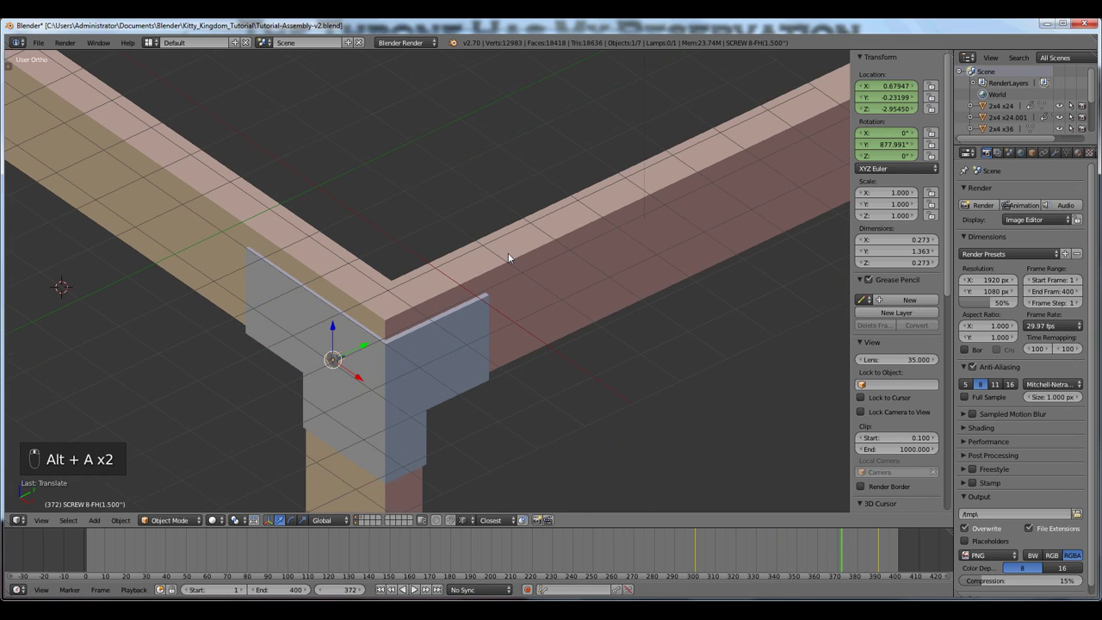
scroll(521, 263, "down", 6)
scroll(522, 267, "up", 6)
middle_click_drag(511, 274, 541, 272, "shift")
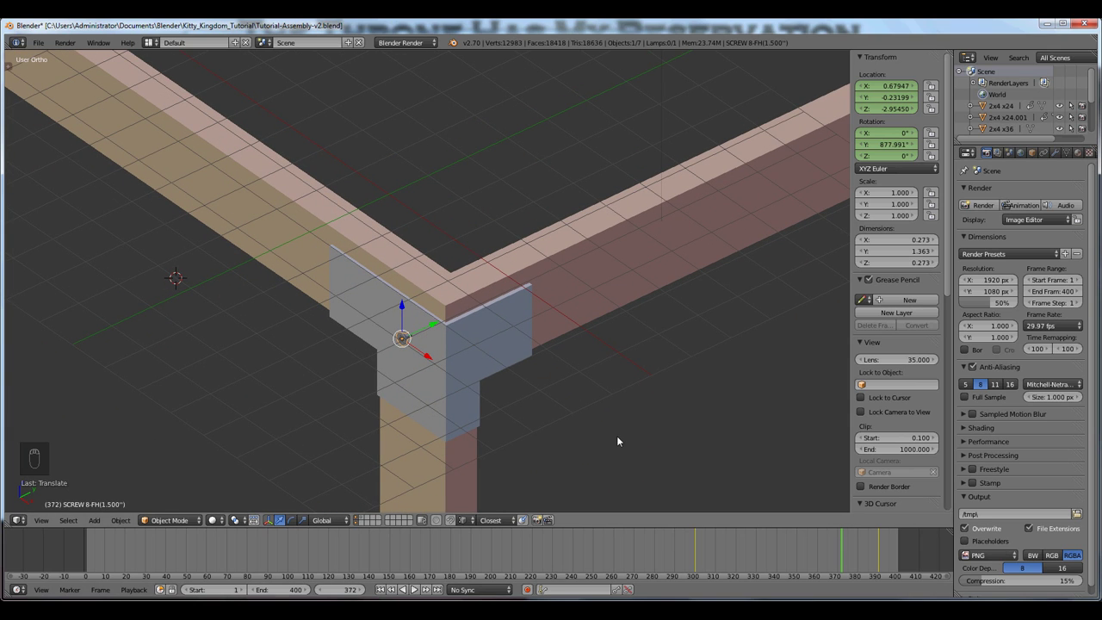
Replay the animation from frame 263 with the whole 2x4 corner in view to compare the timing of beams and screw
scroll(595, 420, "down", 8)
left_click(620, 567)
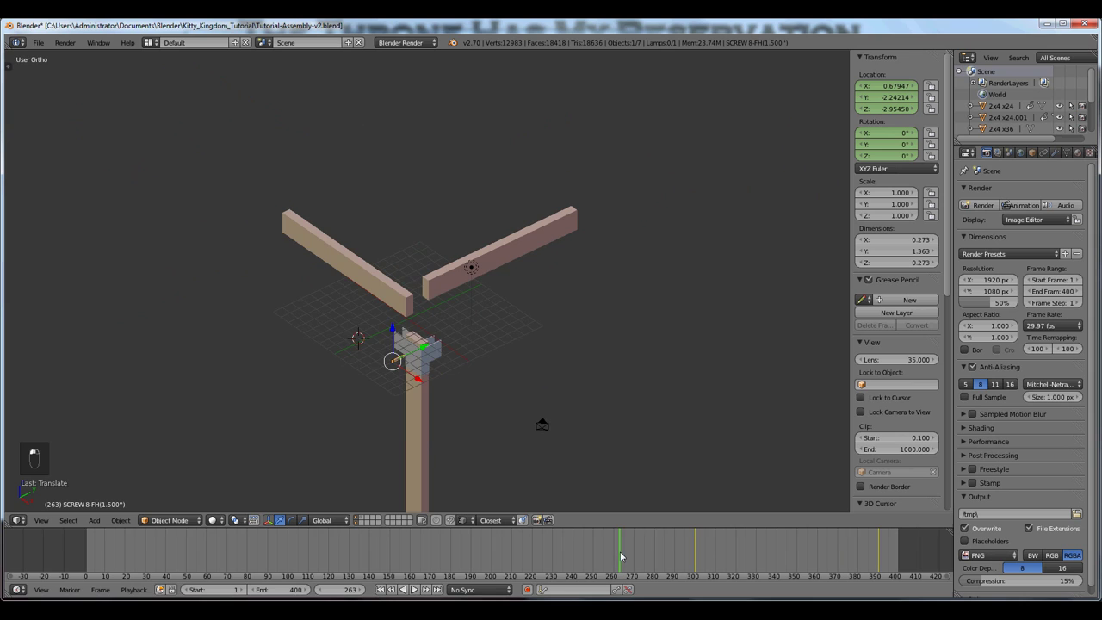
scroll(602, 435, "up", 3)
key("alt+a")
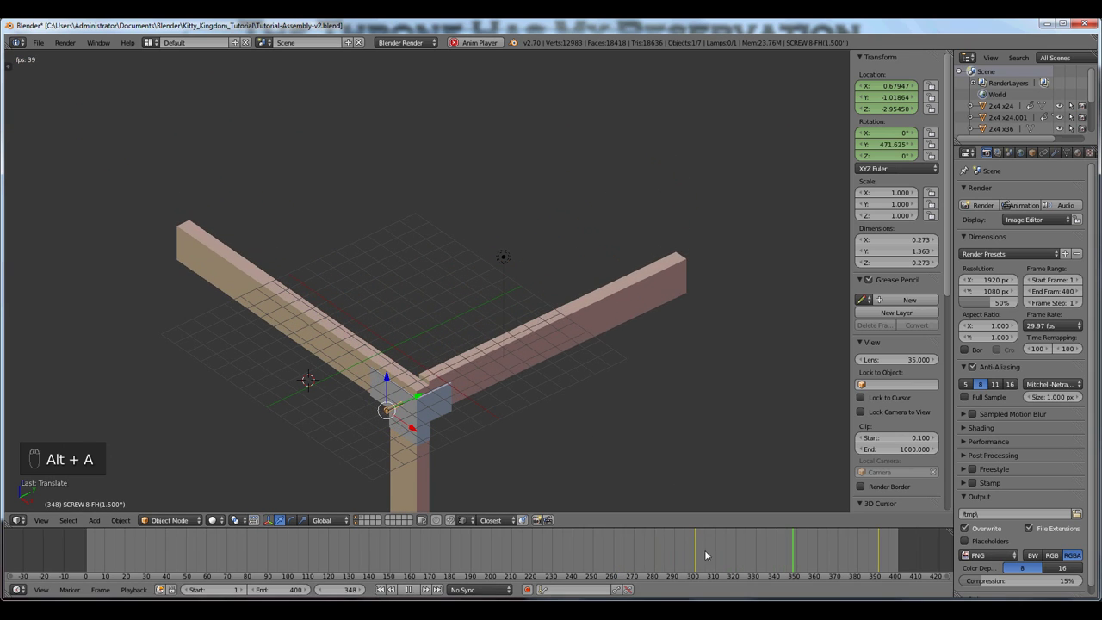
key("alt+a")
key("alt+a")
key("alt+a")
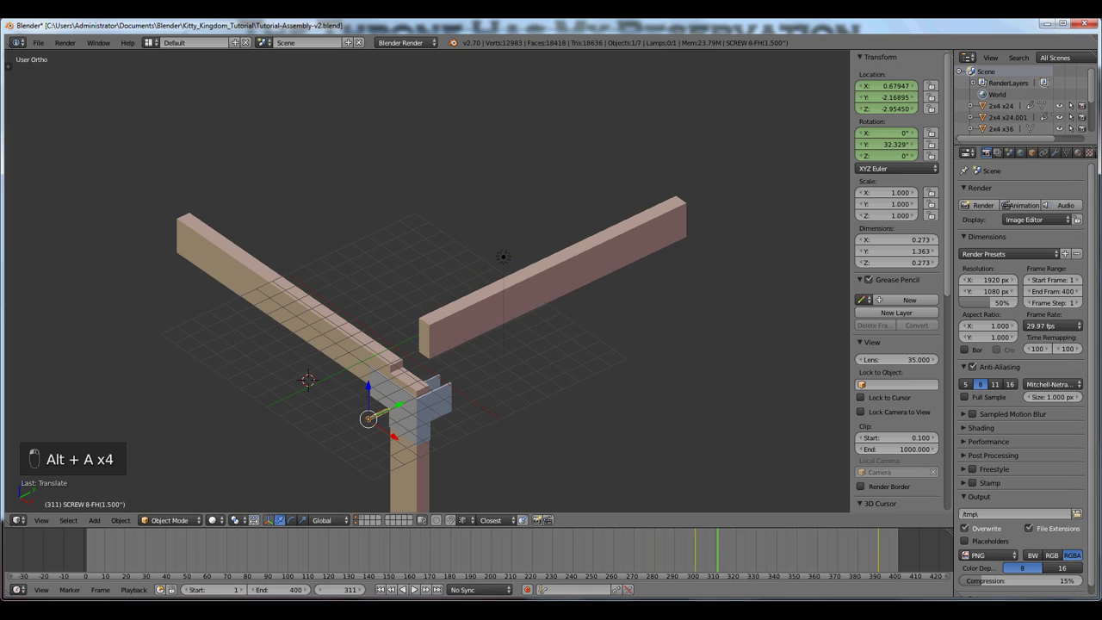
key("alt+a")
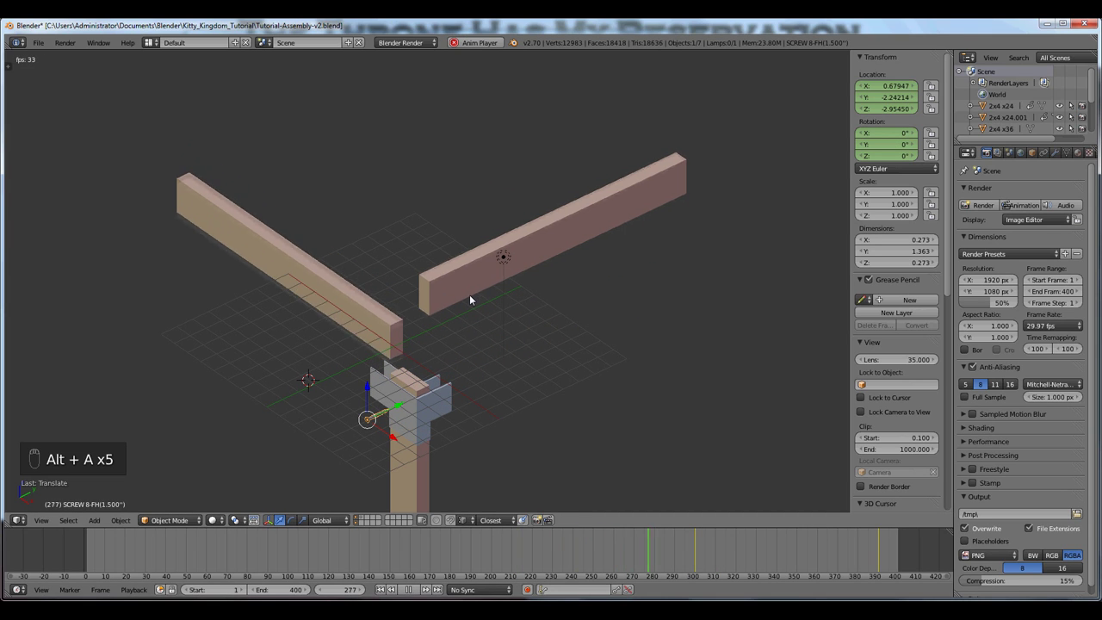
key("alt+a")
In the Animation layout's dope sheet, shift both location keyframes of the 2x4 x24.001 beam by -30 frames
right_click(472, 306)
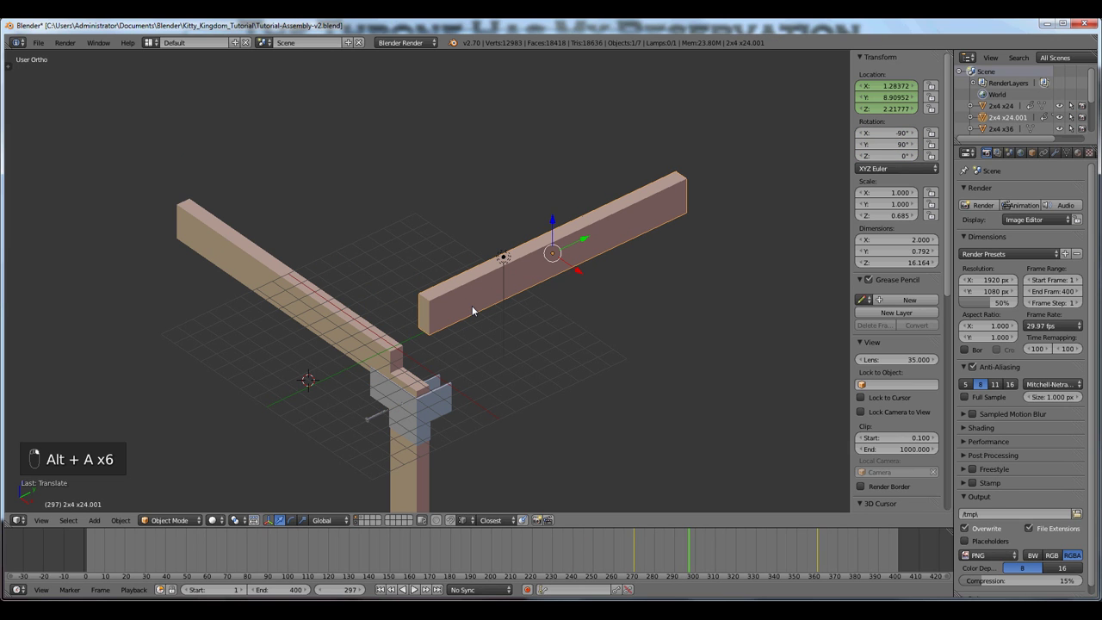
key("ctrl+Left")
key("ctrl+Left")
key("ctrl+Left")
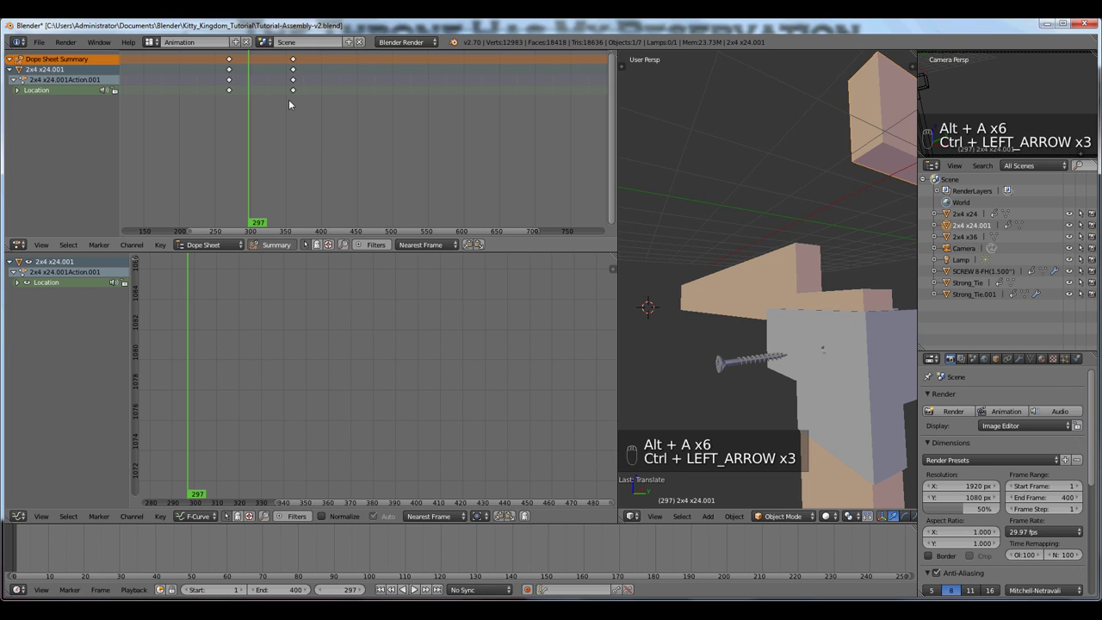
key("a")
key("a")
key("g")
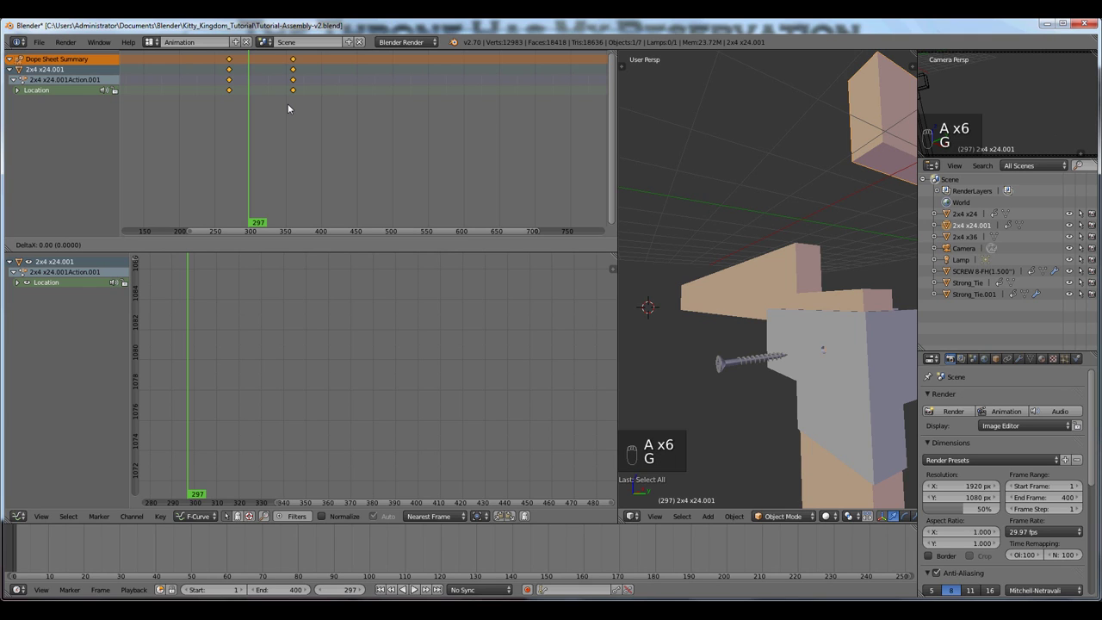
type("-30")
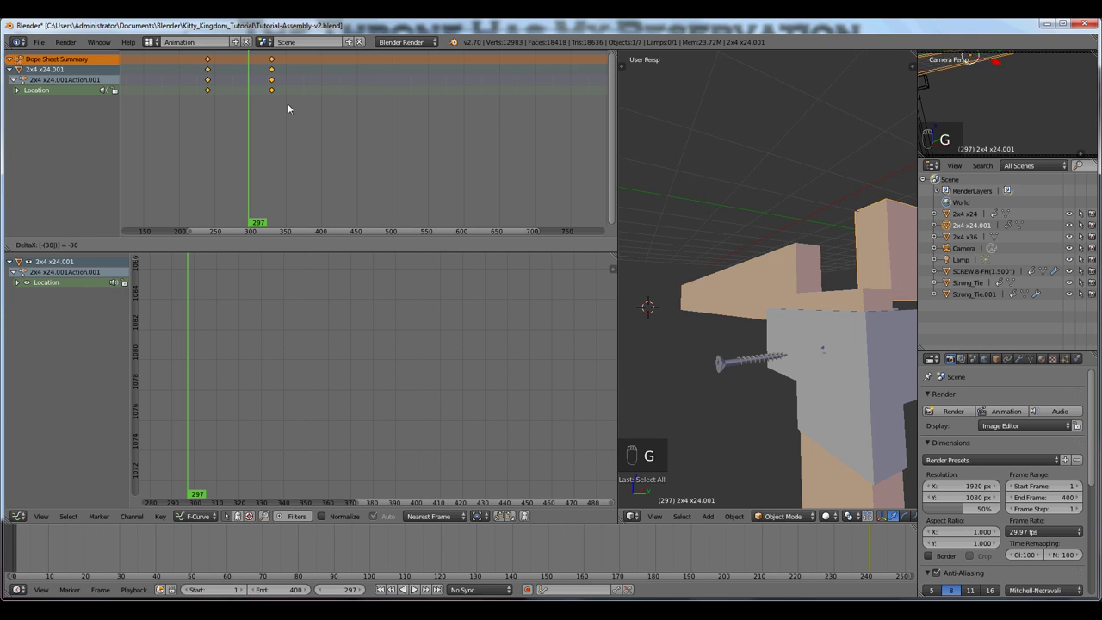
key("Return")
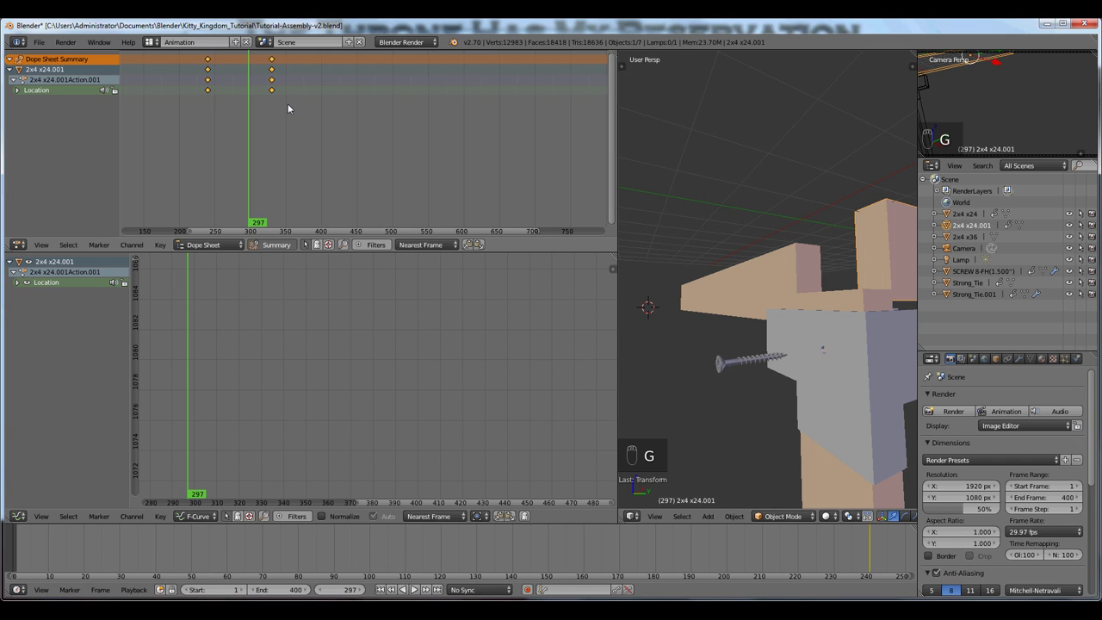
Return to the Default layout and replay the animation to check when the shifted 2x4 x24.001 beam meets the bracket
key("ctrl+Right")
key("ctrl+Right")
key("ctrl+Right")
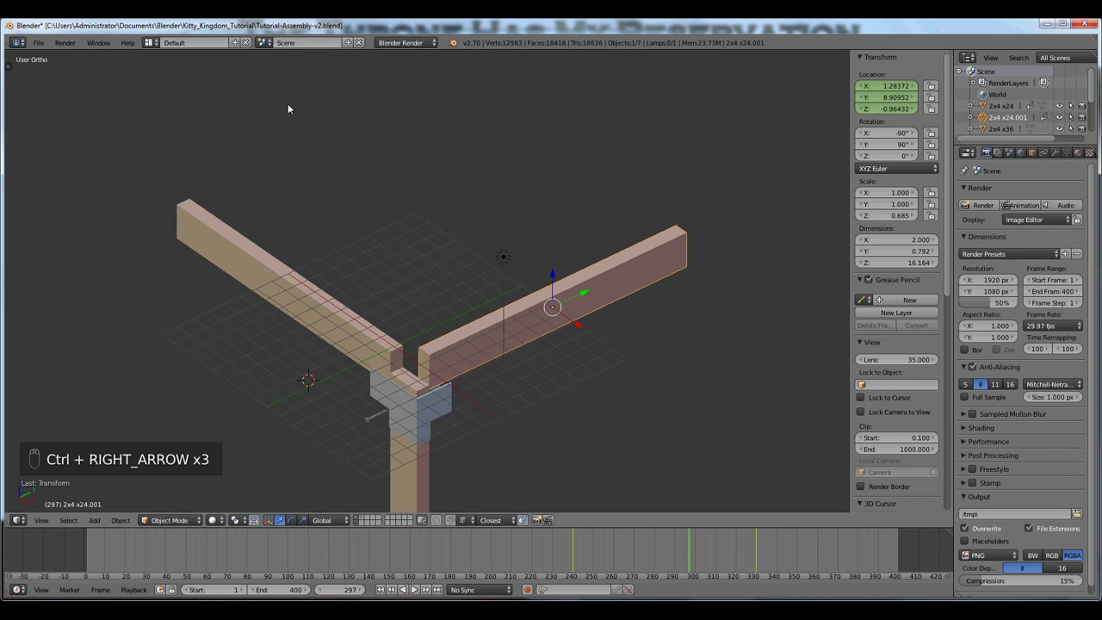
key("alt+a")
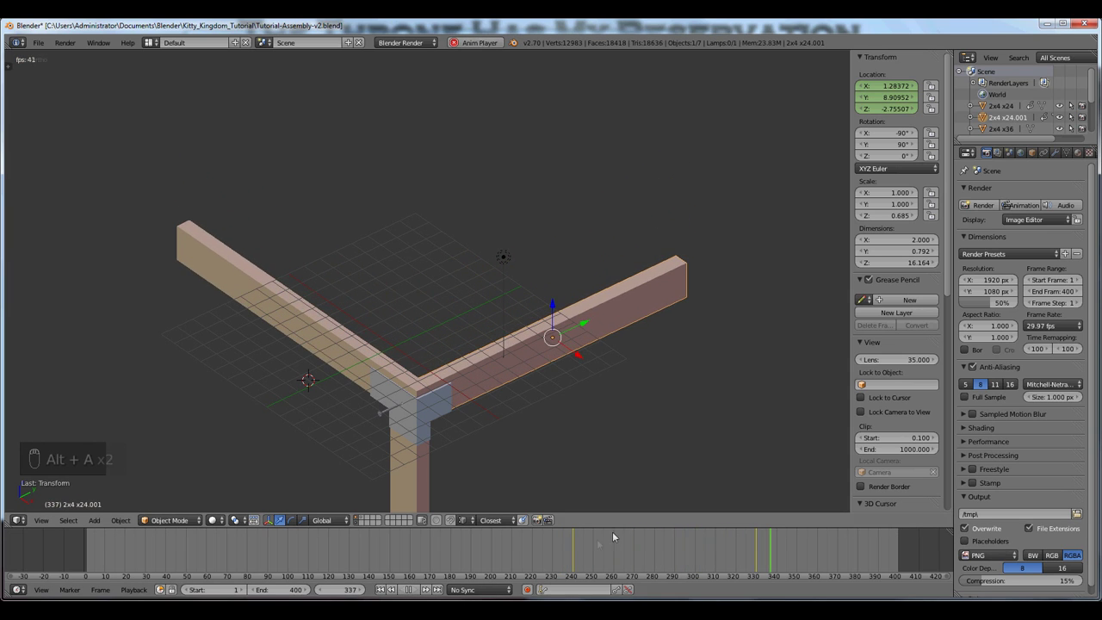
key("alt+a")
key("alt+a")
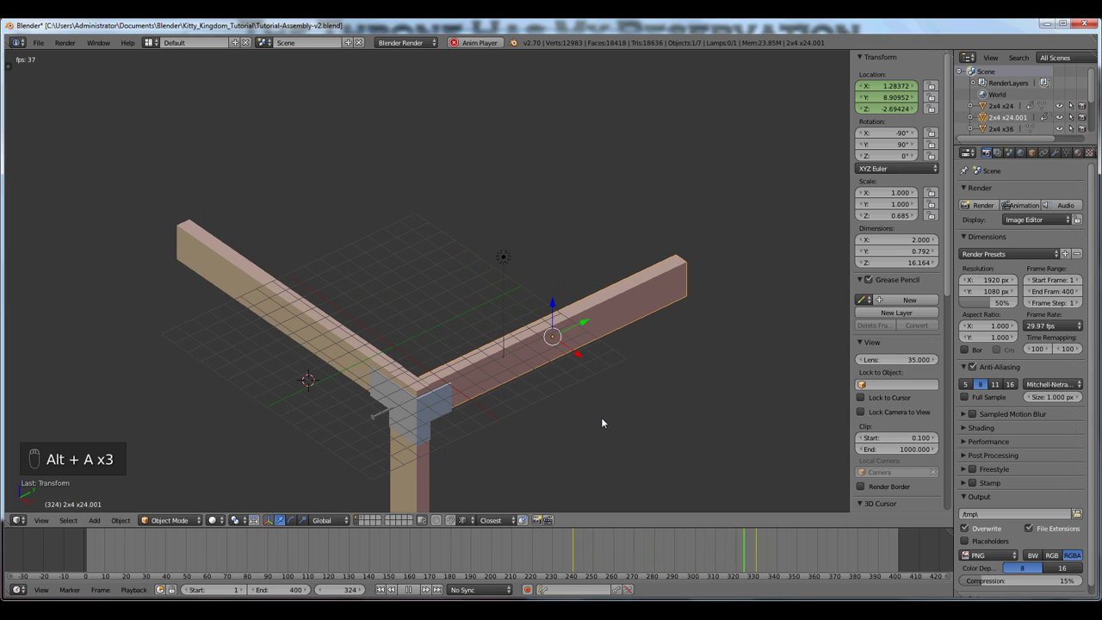
key("alt+a")
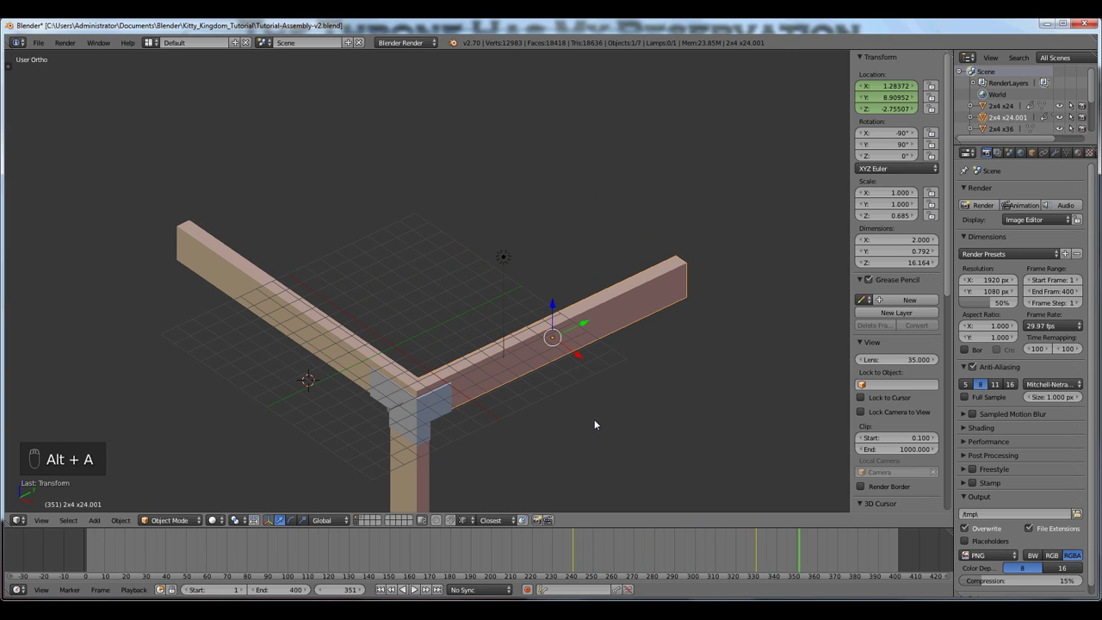
In the Animation layout's dope sheet, move only the first location keyframe of the 2x4 x24.001 beam by +30 frames
key("ctrl+Left")
key("ctrl+Left")
key("ctrl+Left")
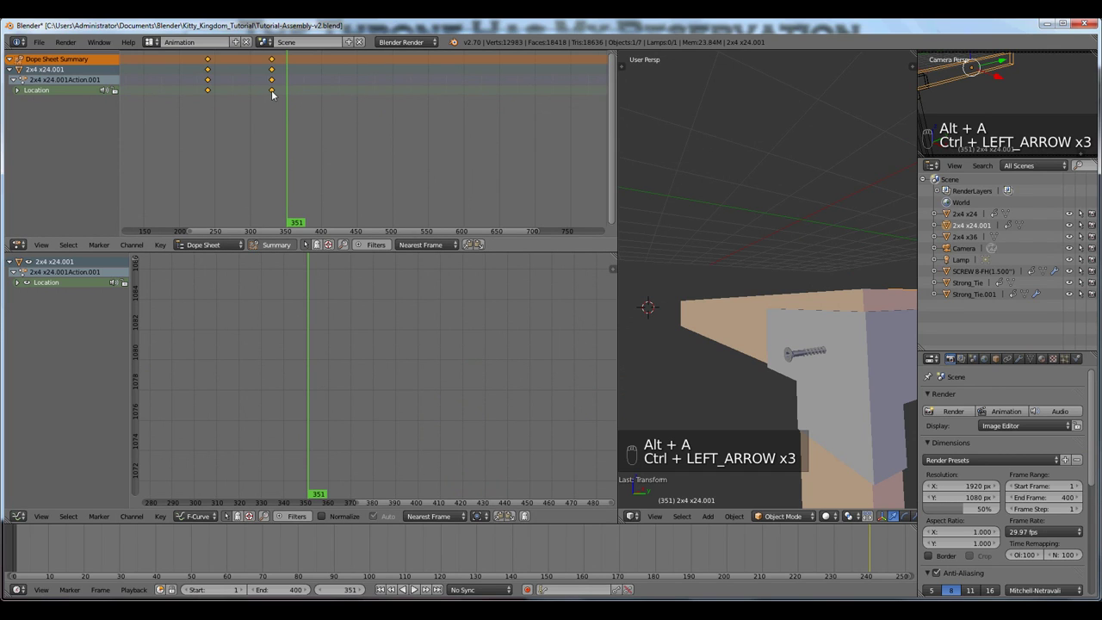
left_click(208, 90)
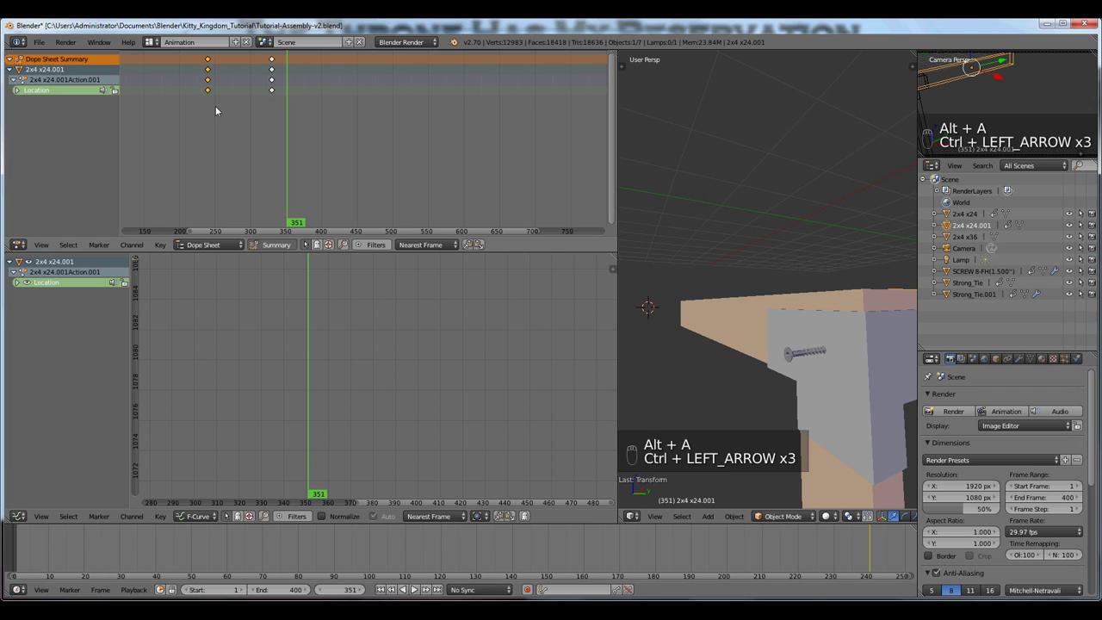
type("g")
type("30")
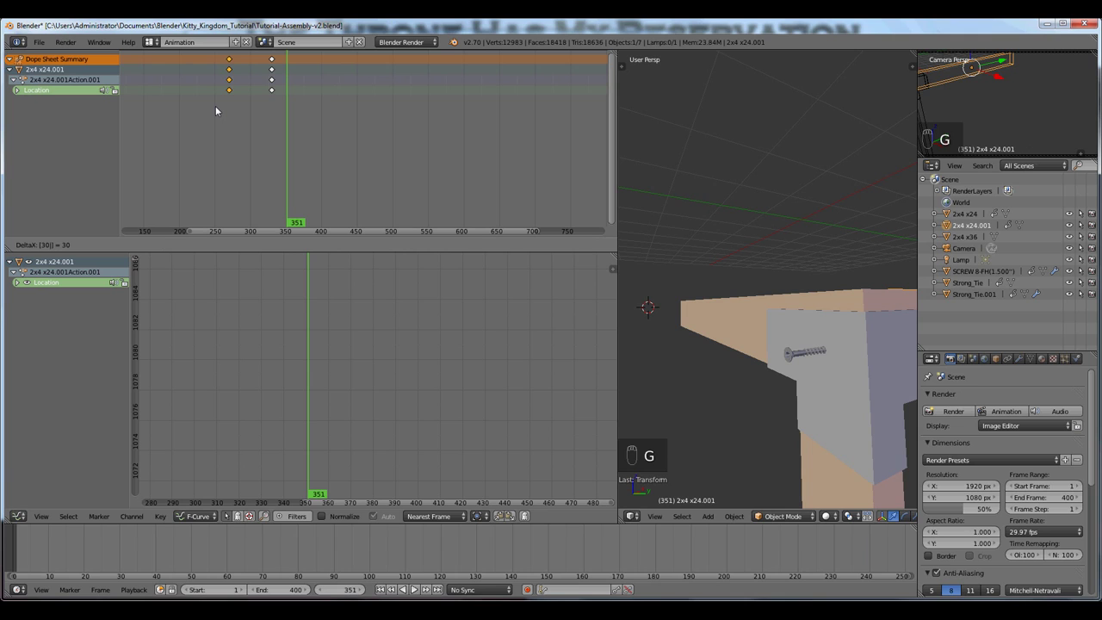
key("Return")
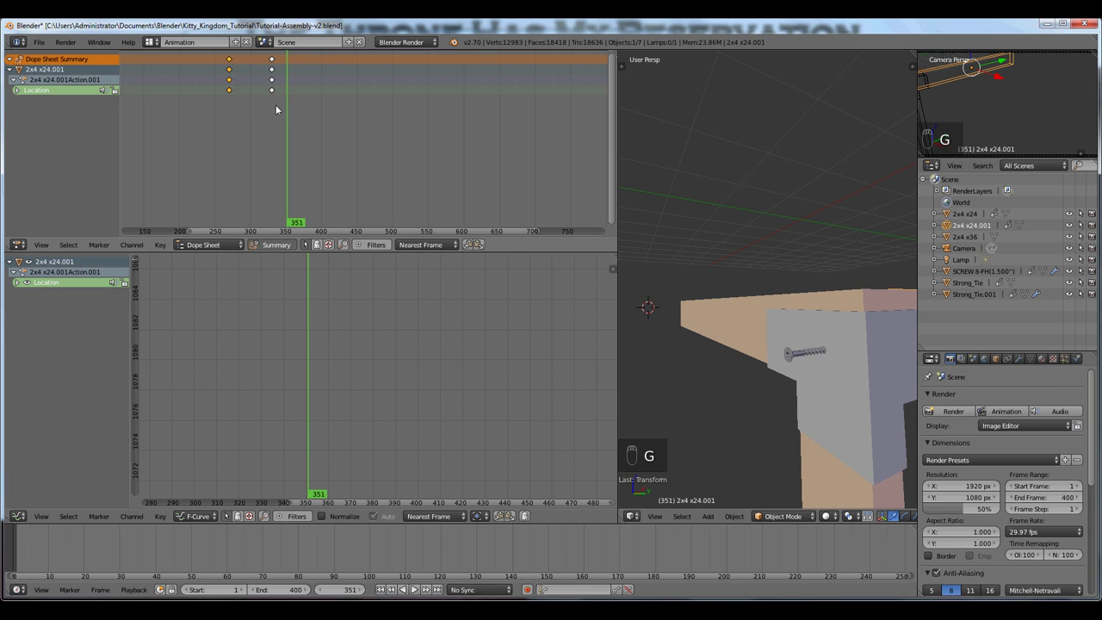
Return to the Default layout, deselect the beam and play the animation from about frame 268 to check the beam's faster drop
key("ctrl+Right")
key("ctrl+Right")
key("ctrl+Right")
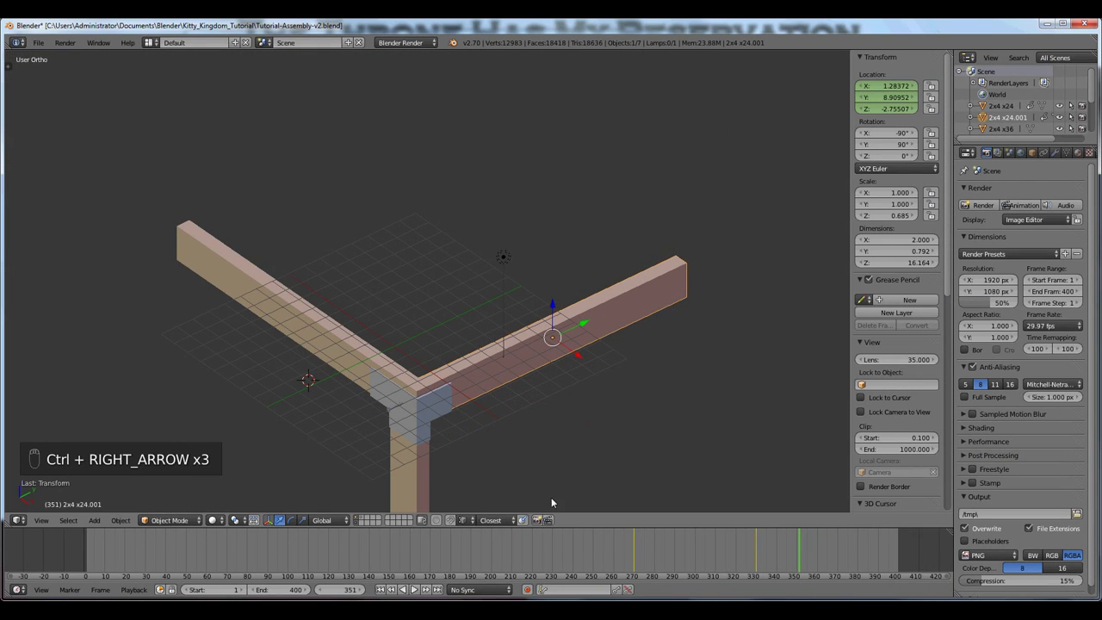
left_click(631, 555)
key("alt+a")
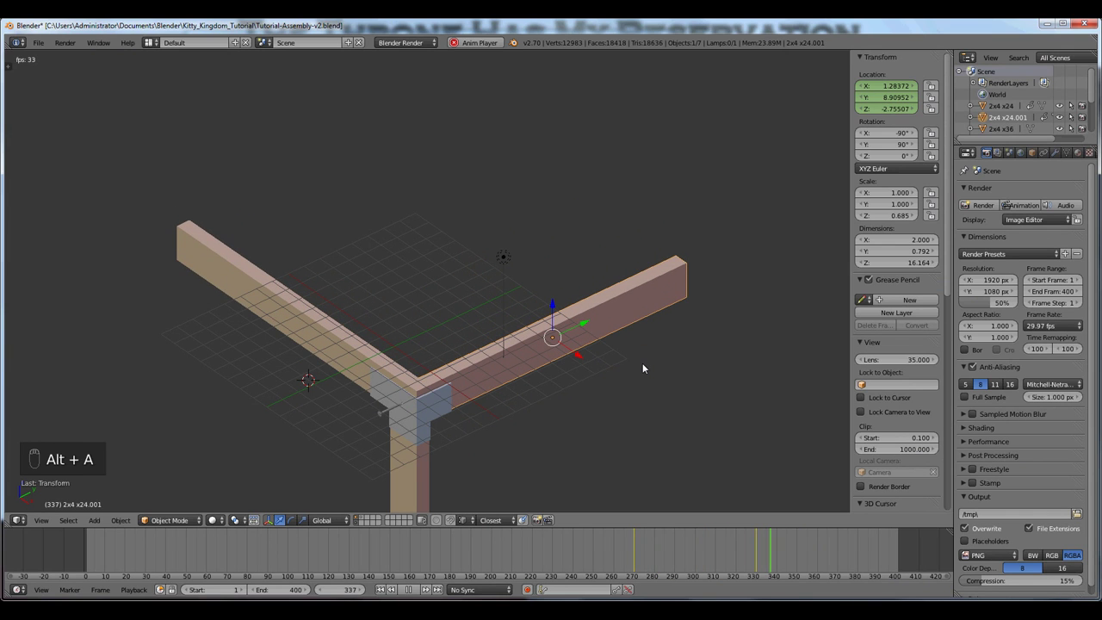
key("alt+a")
scroll(643, 371, "up", 4)
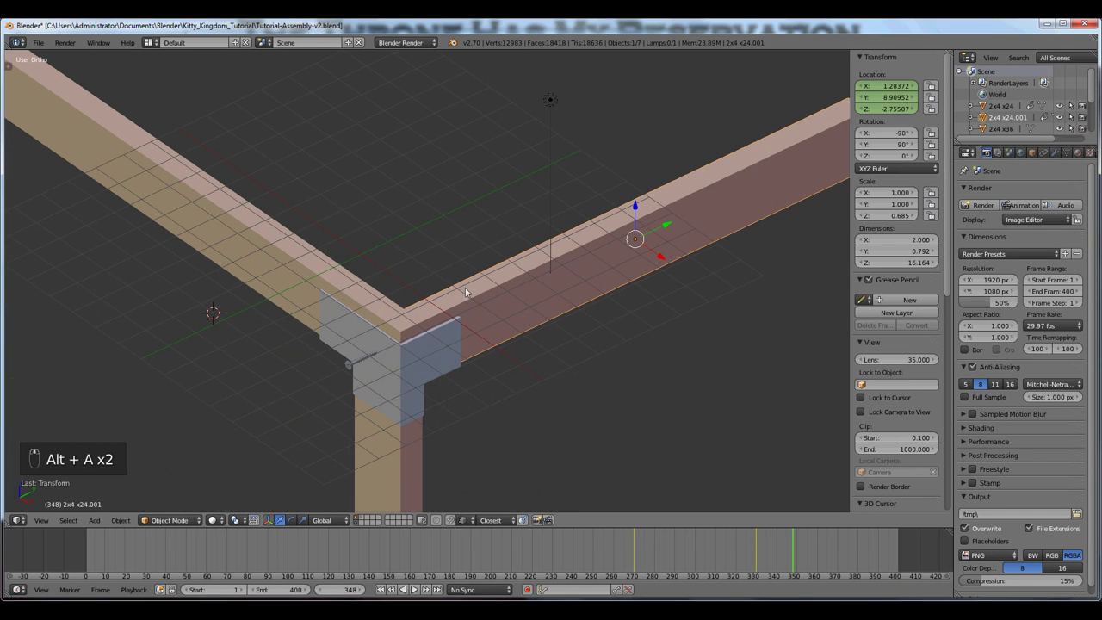
key("a")
scroll(462, 274, "up", 2)
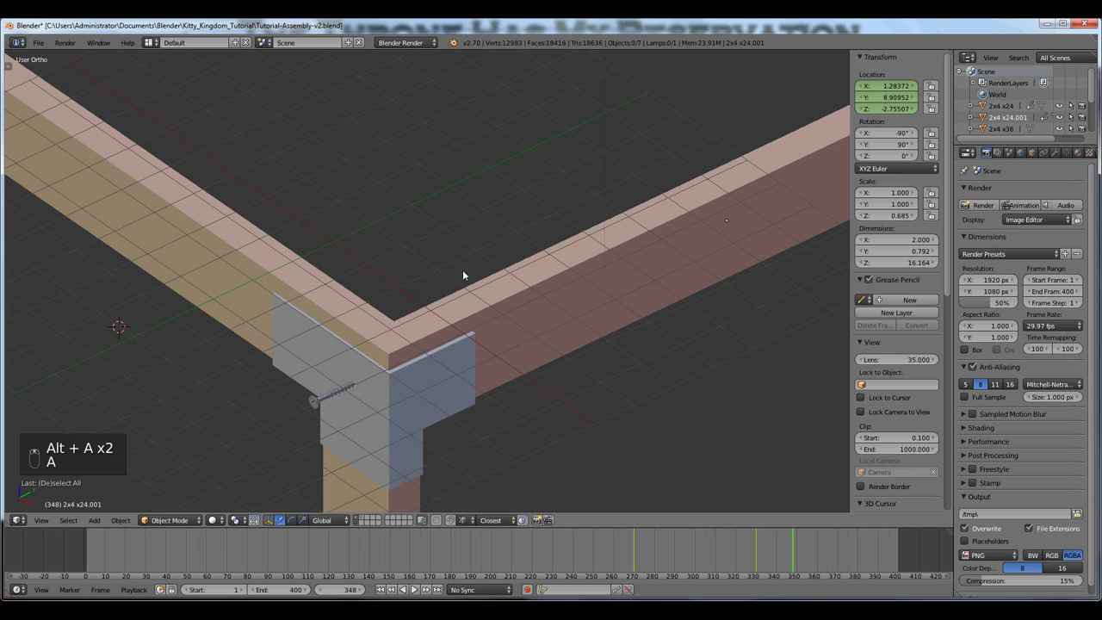
left_click(624, 527)
key("alt+a")
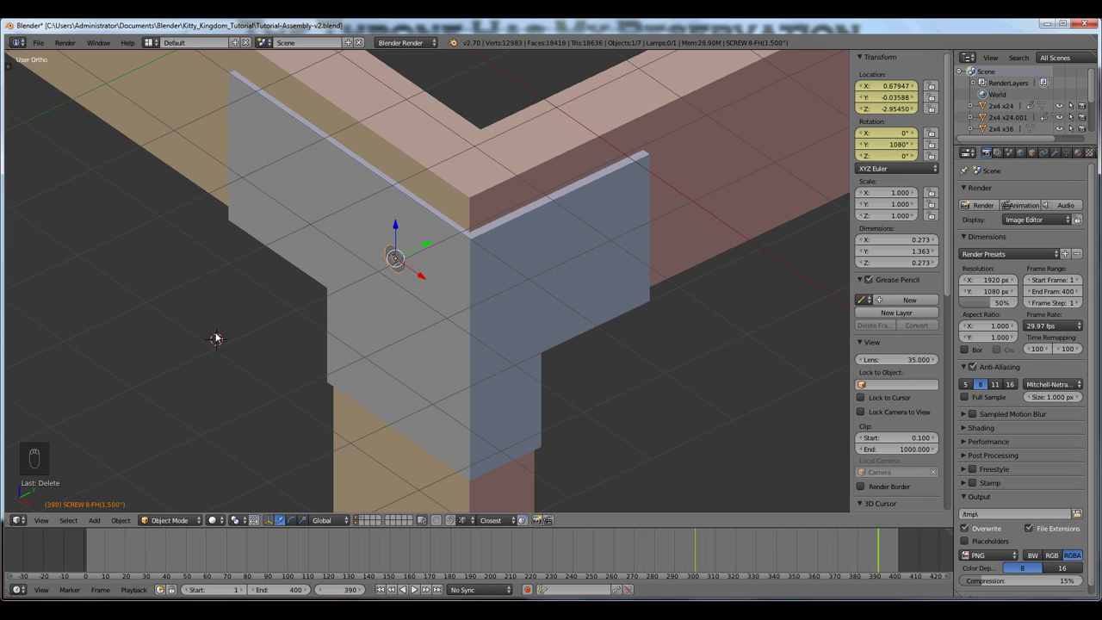
Duplicate the screw at frame 390, lower the copy to Z about -3.98, and at frame 345 lower it to Z about -3.93
key("shift+d")
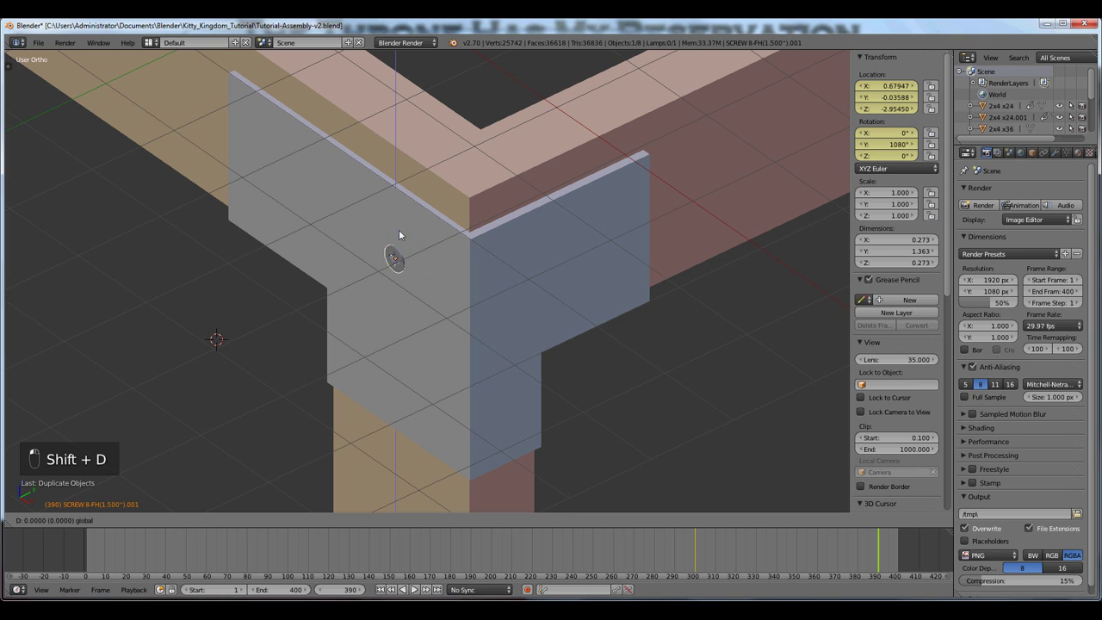
left_click(422, 310)
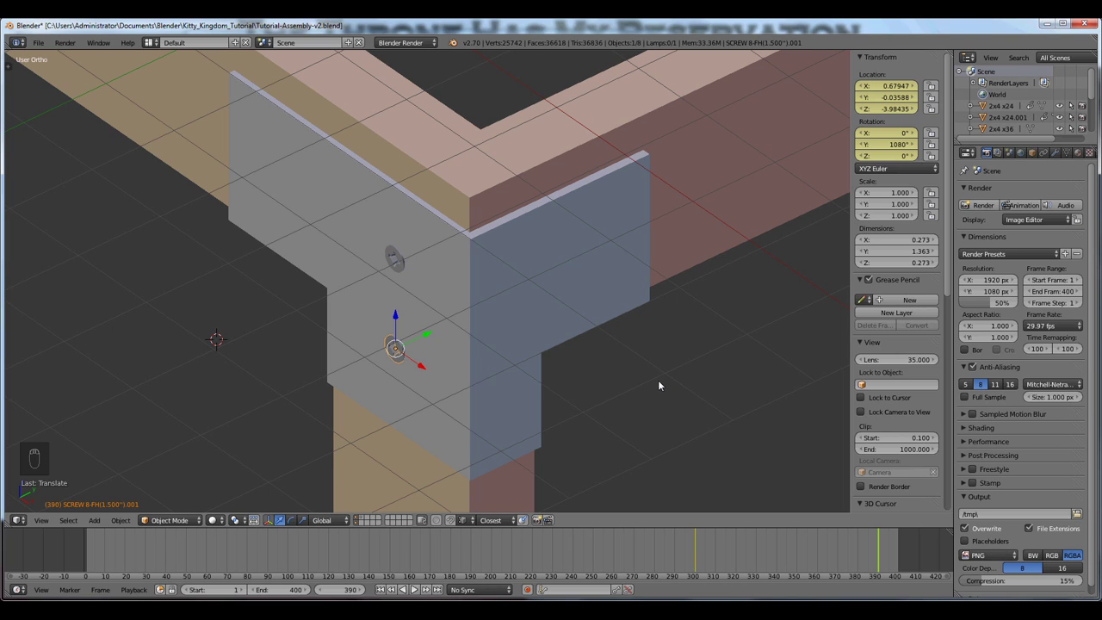
left_click_drag(705, 550, 786, 558)
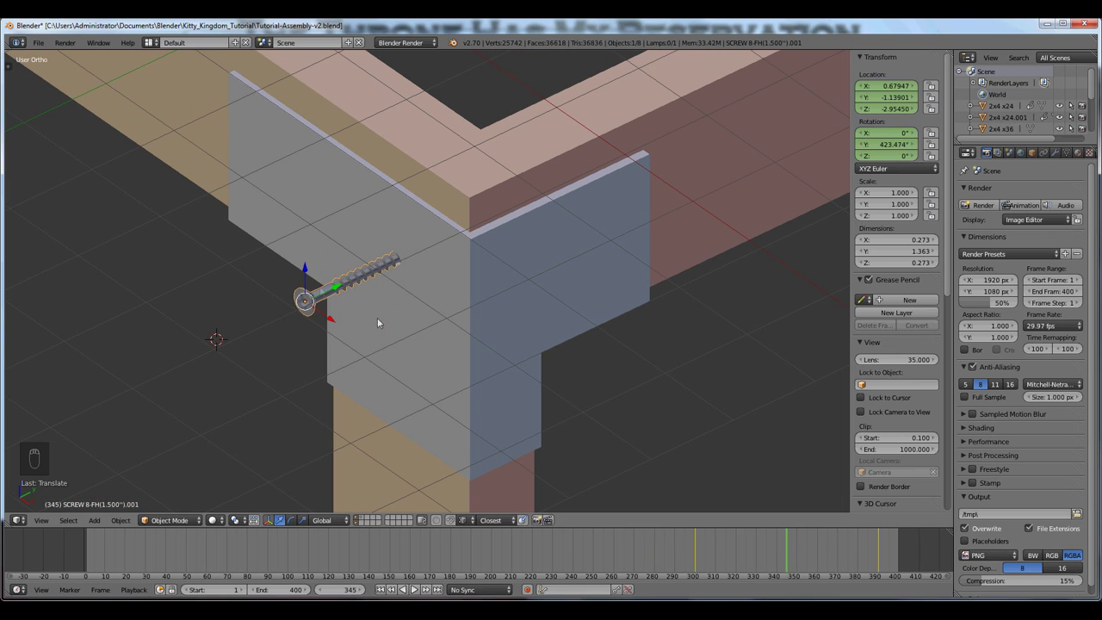
left_click_drag(312, 263, 302, 352)
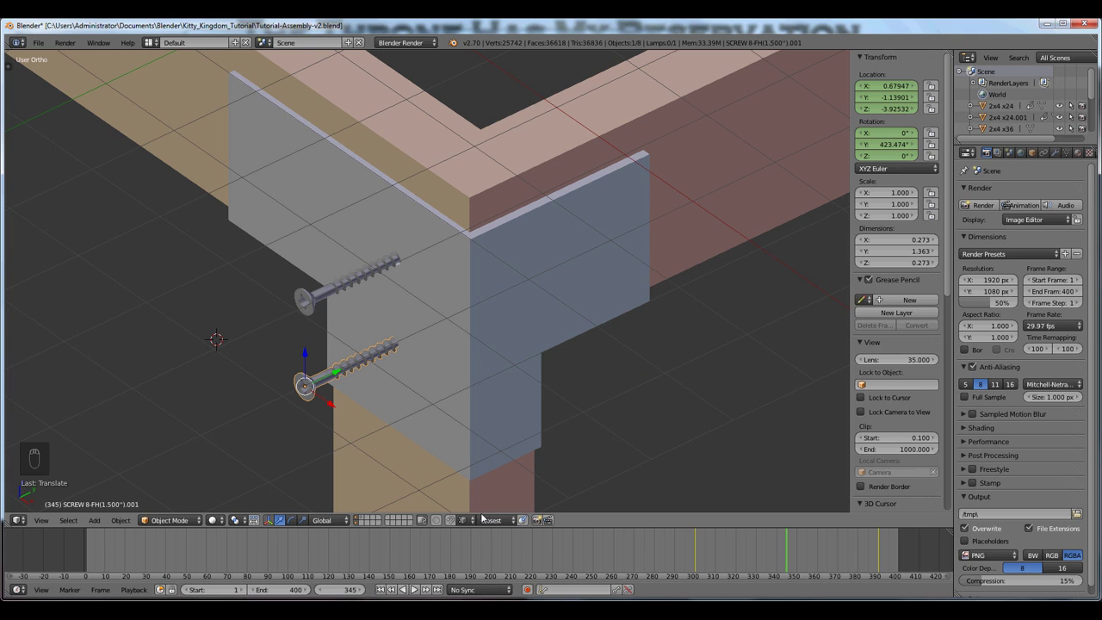
Delete the duplicate screw's keyframes at frame 300 and go to its keyframe at frame 390
left_click(389, 592)
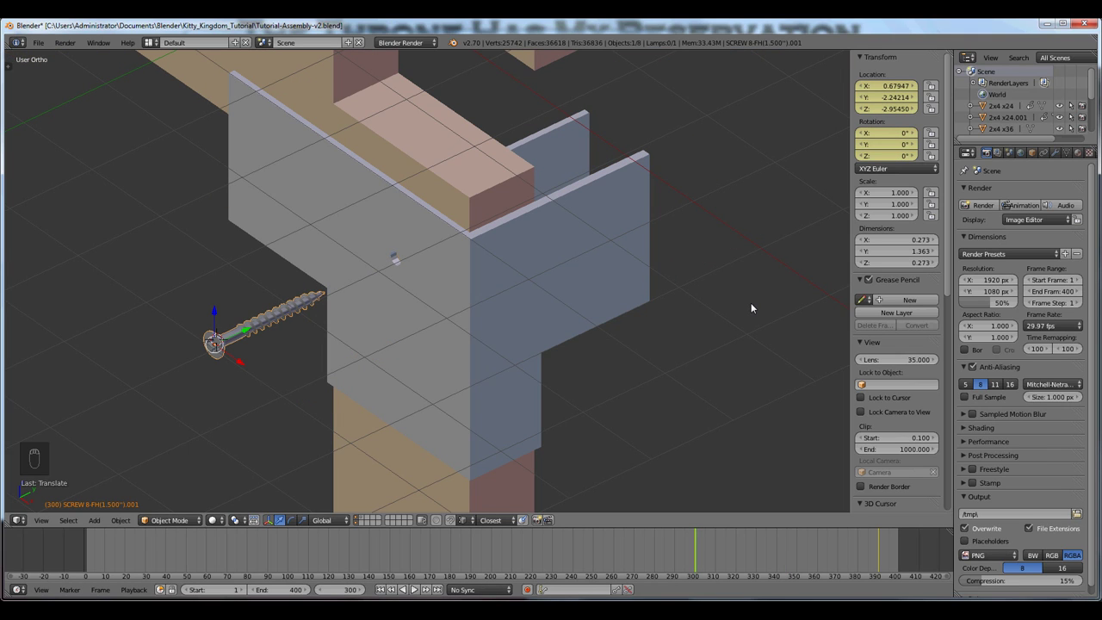
key("alt+i")
left_click(678, 320)
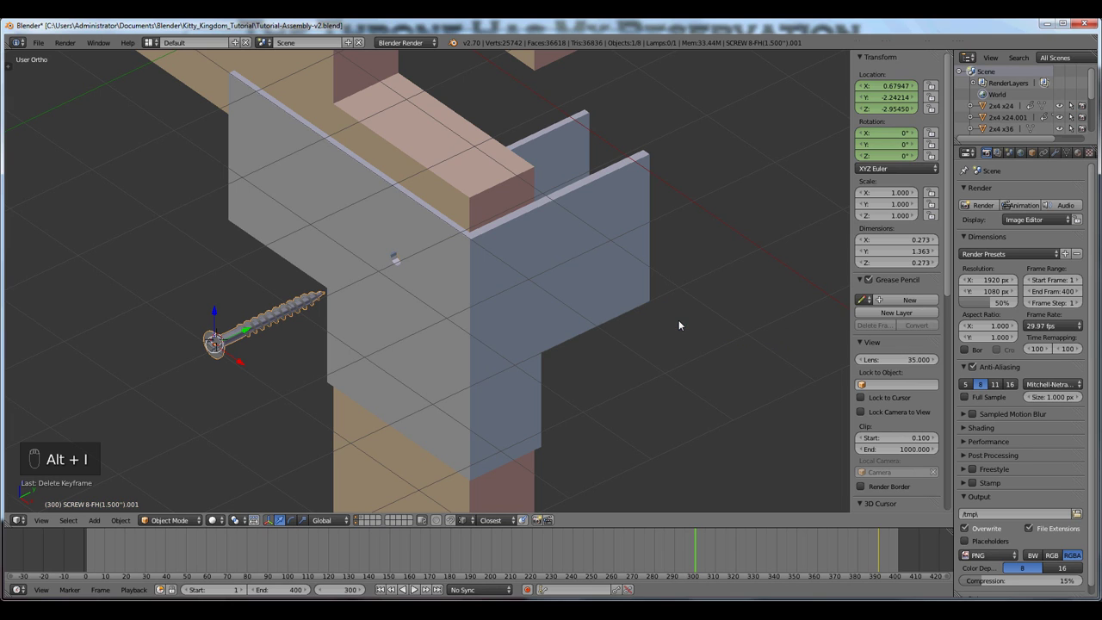
left_click(426, 590)
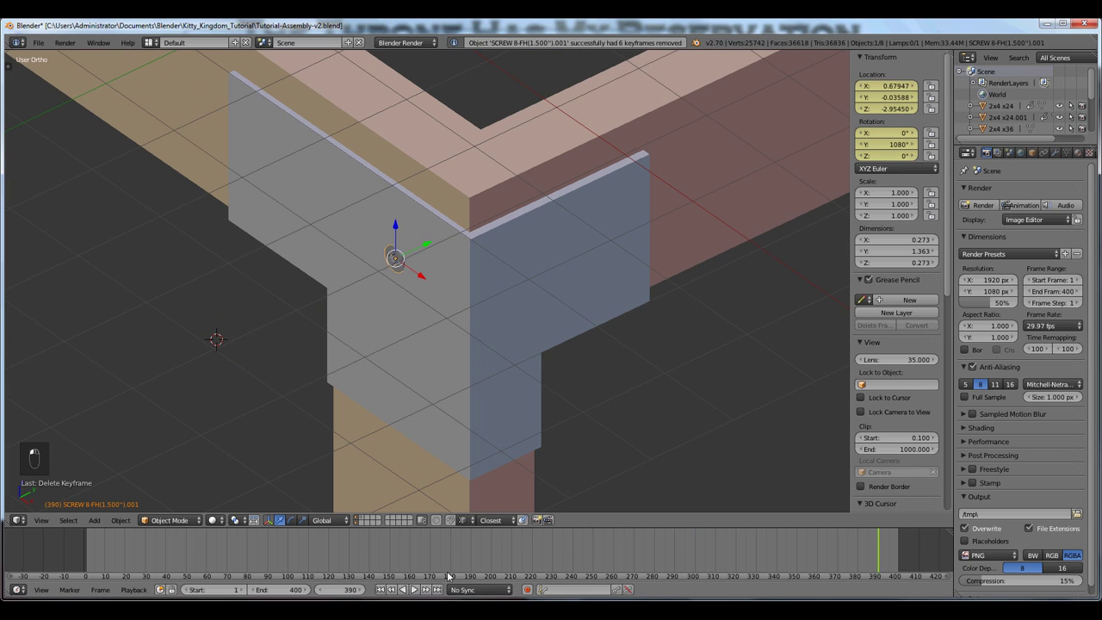
Delete the duplicate screw's keyframes at frame 390 and lower the screw to Z about -4.08
key("alt+i")
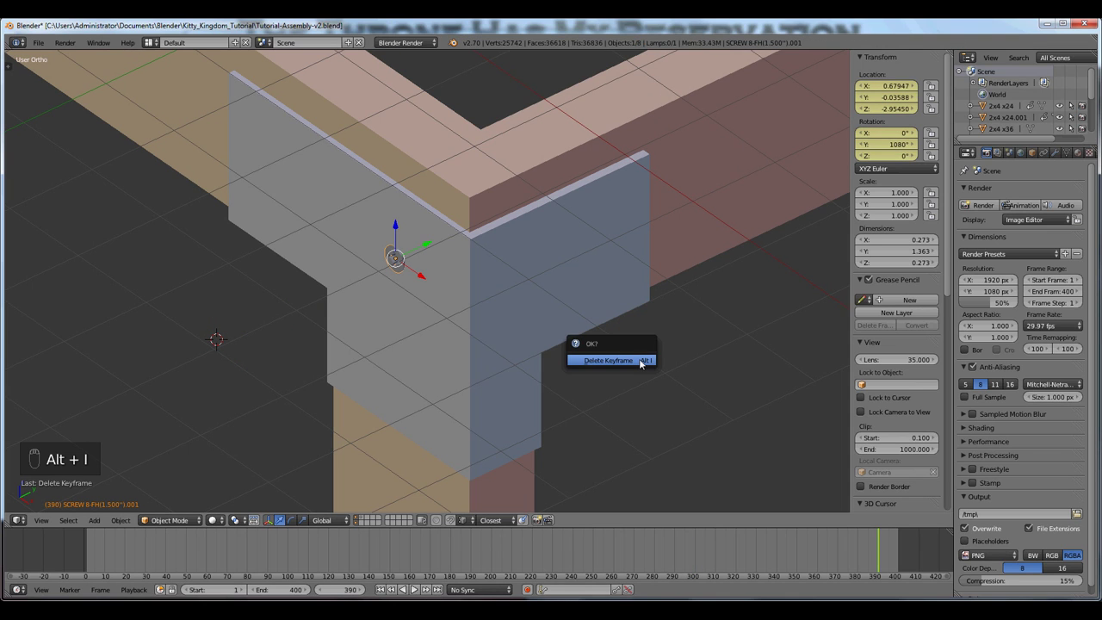
left_click(640, 361)
left_click_drag(397, 226, 411, 323)
Play and scrub the animation from about frame 317 to compare the original screw's motion with the duplicate screw
left_click(730, 554)
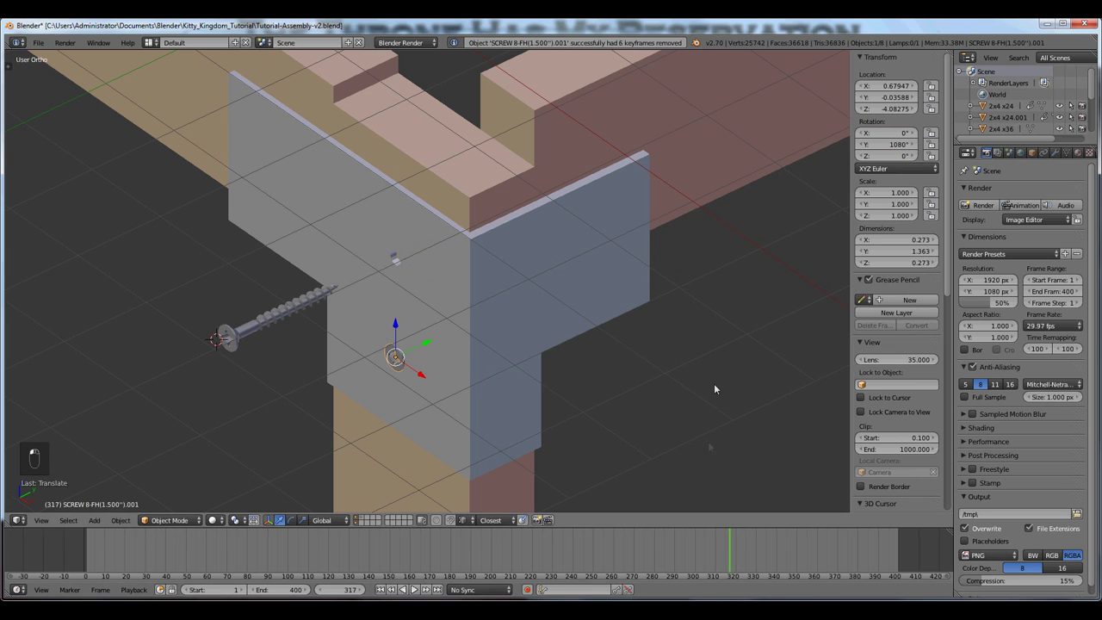
key("alt+a")
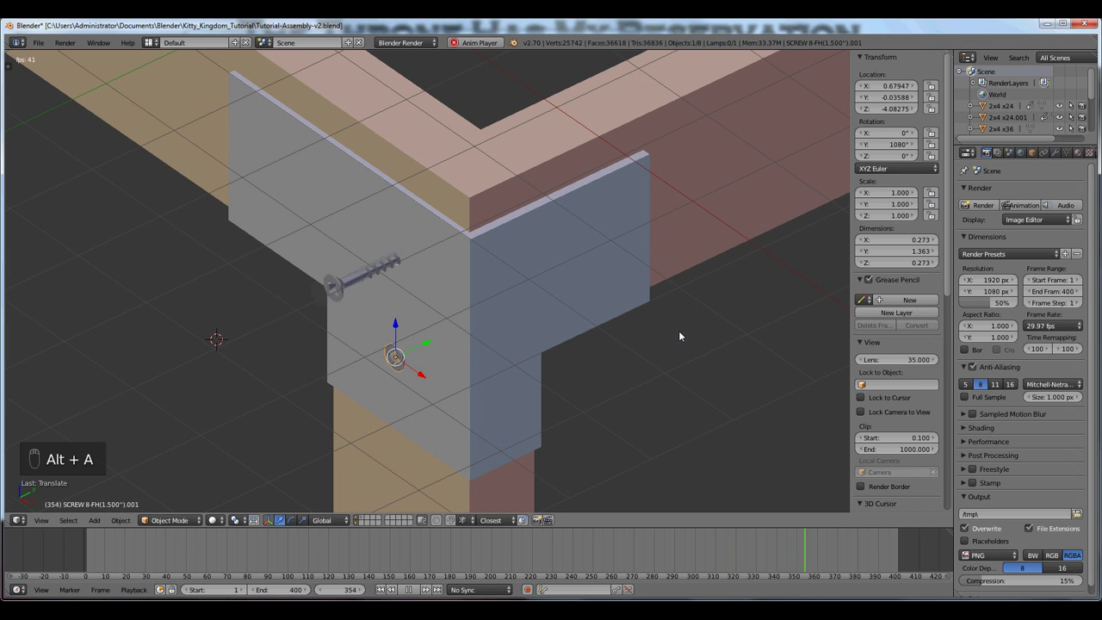
key("alt+a")
left_click(685, 551)
key("alt+a")
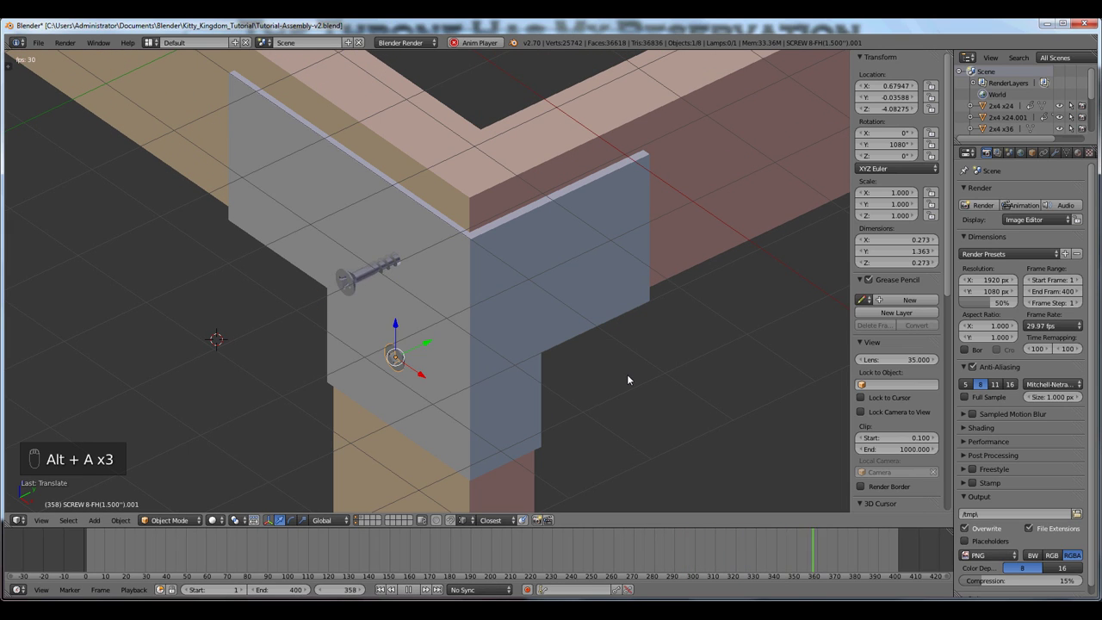
key("alt+a")
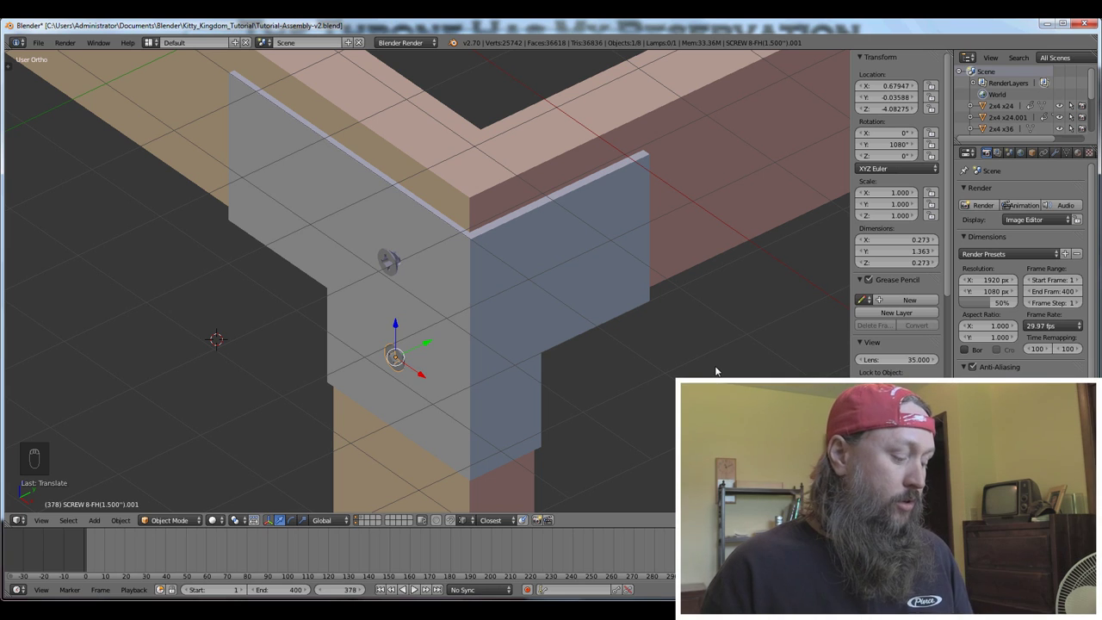
left_click(668, 559)
left_click_drag(667, 560, 766, 560)
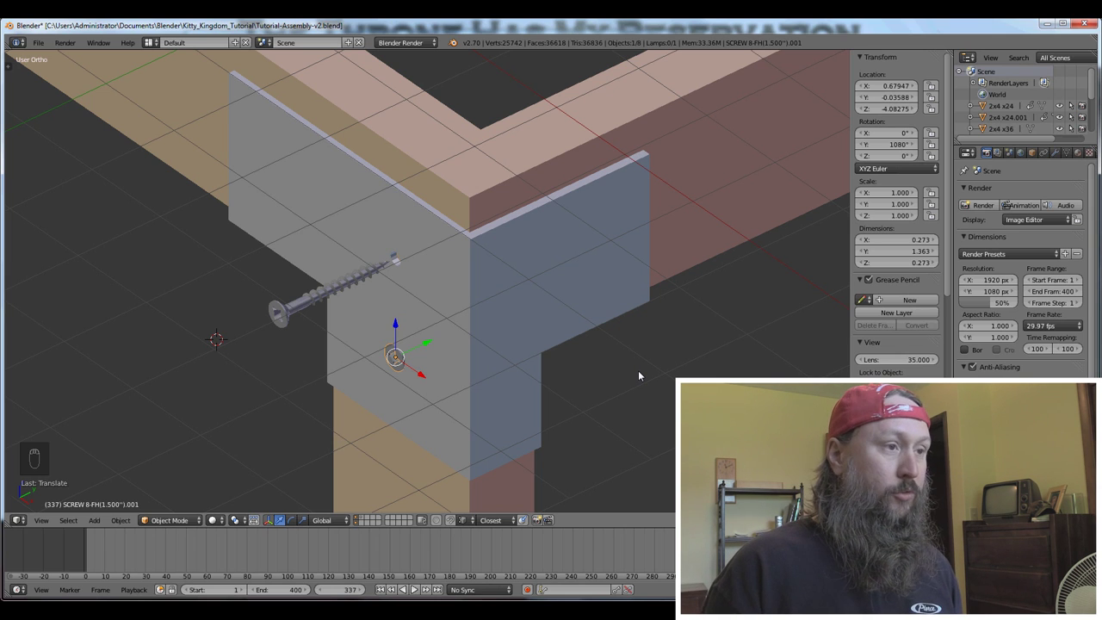
key("shift+d")
right_click_drag(403, 327, 418, 226)
right_click_drag(430, 277, 410, 271)
left_click(410, 272)
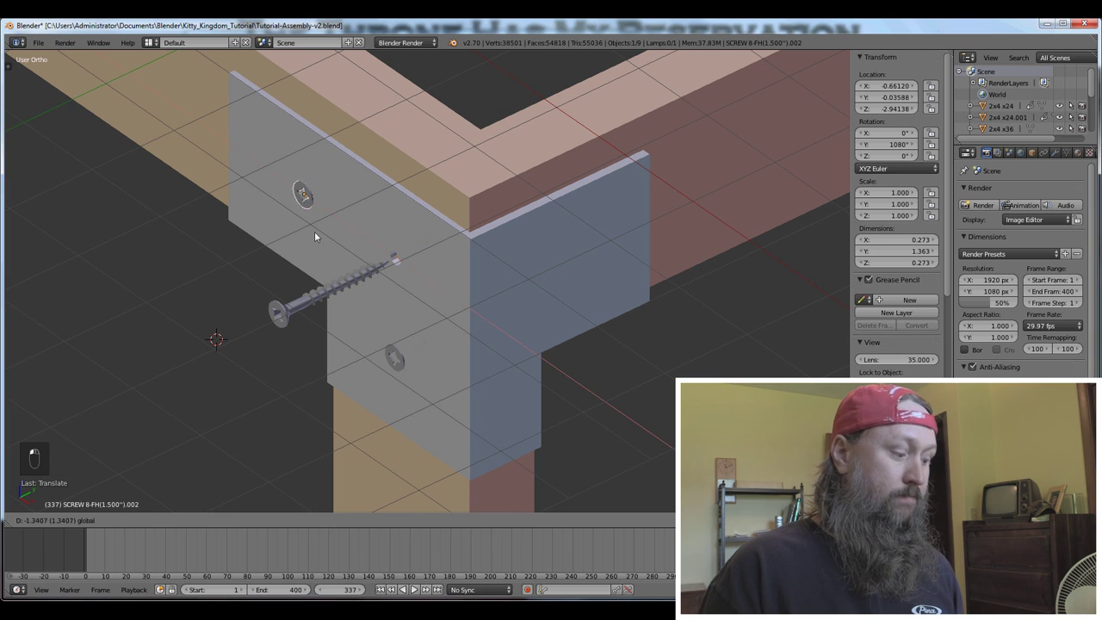
key("x")
left_click(314, 231)
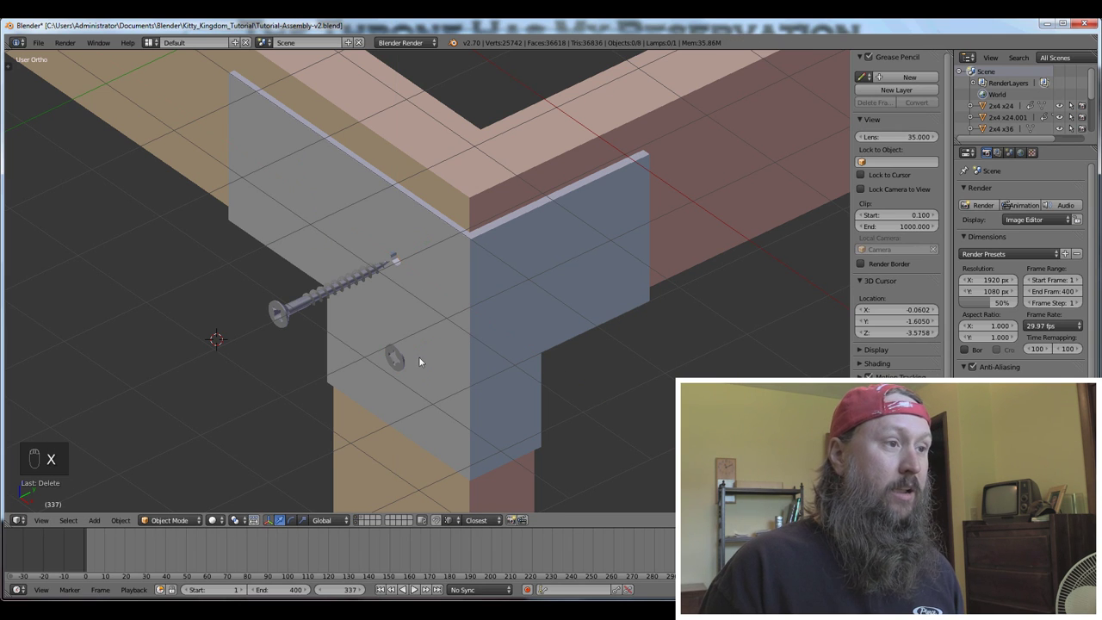
Add a Copy Location constraint to the lower duplicate screw and check the original screw's object name
right_click(395, 357)
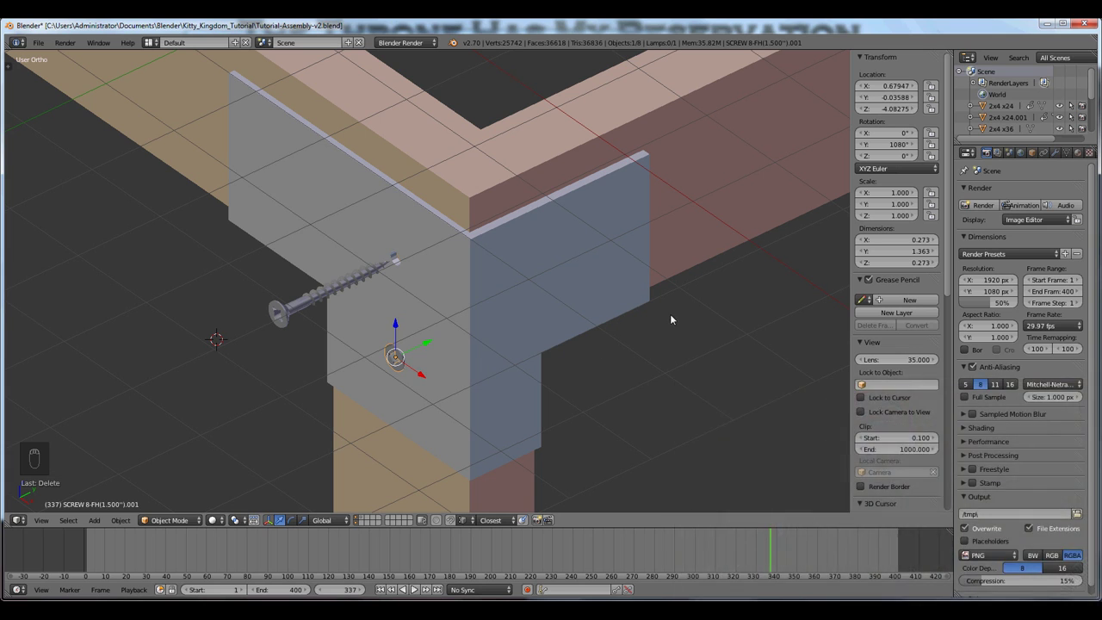
left_click(1043, 153)
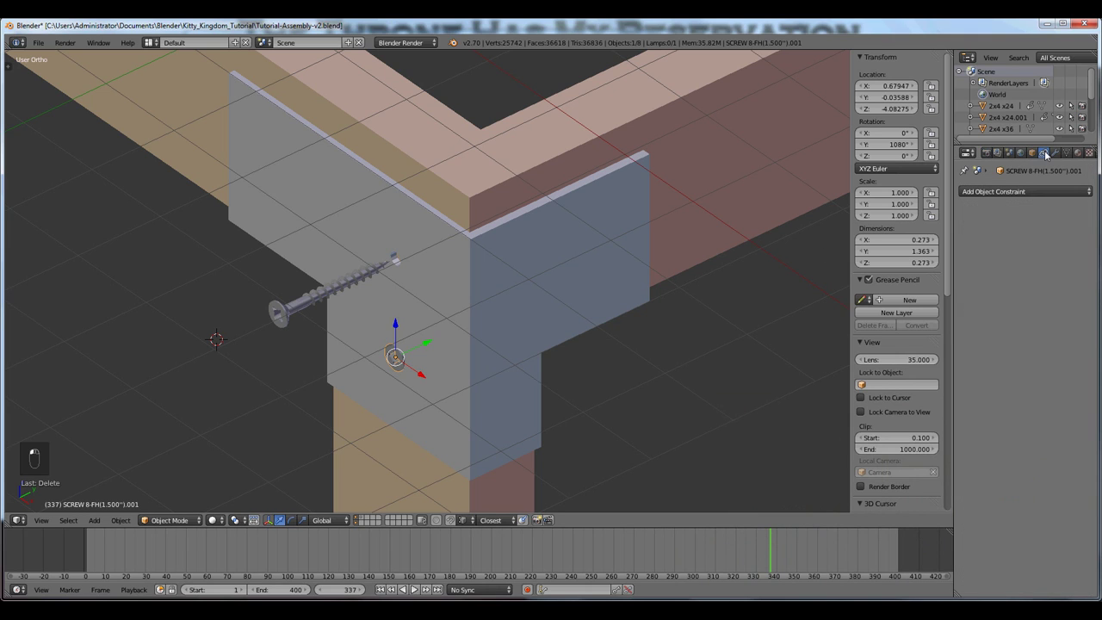
left_click(996, 192)
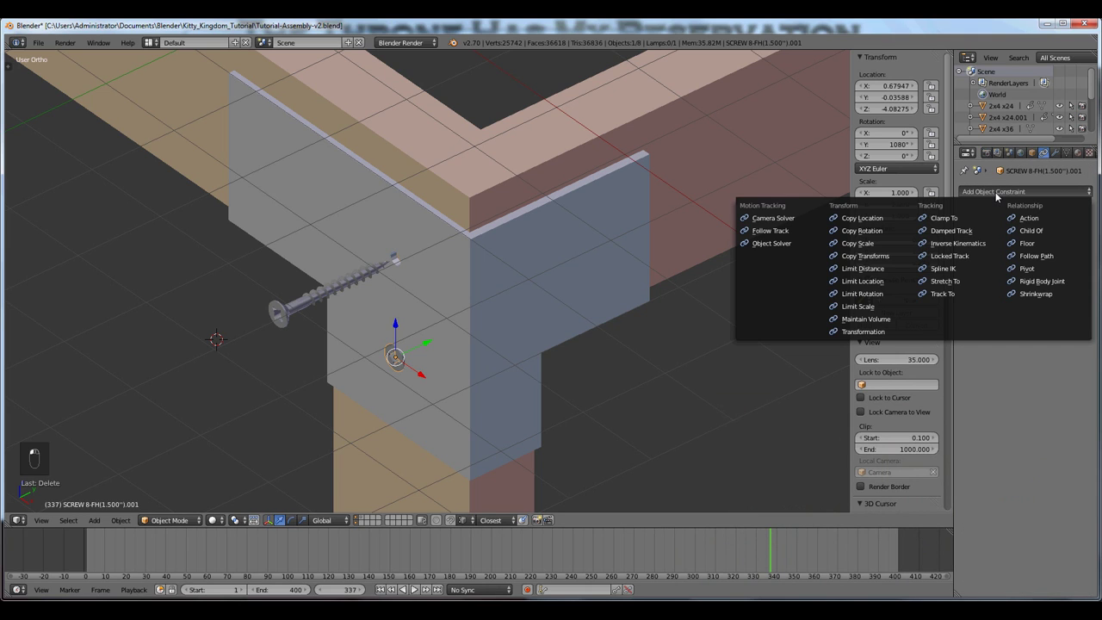
left_click(865, 219)
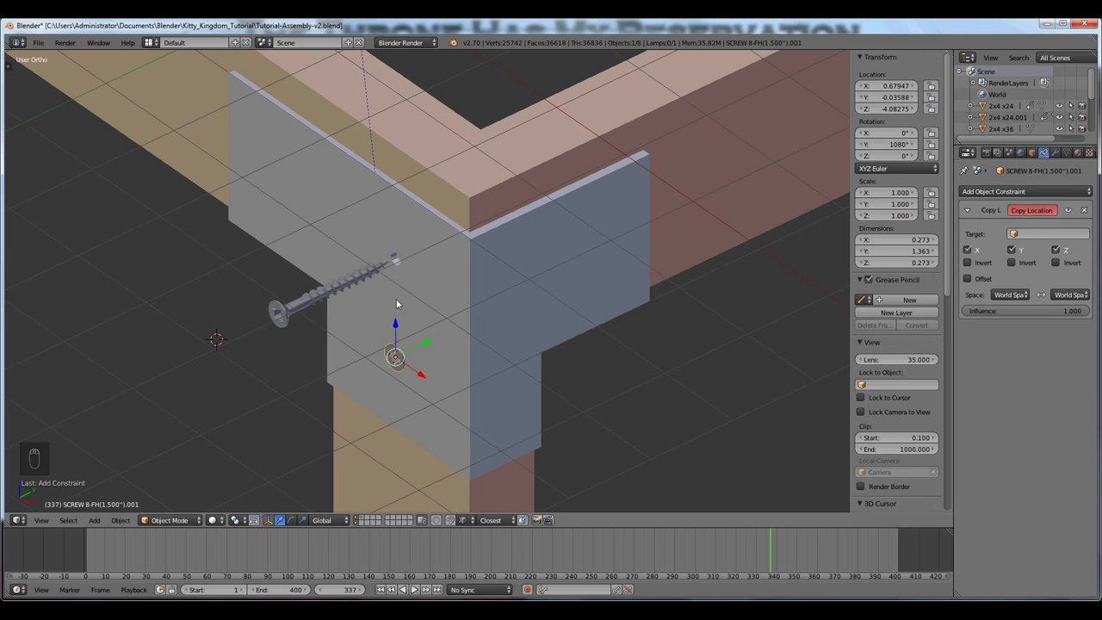
right_click(293, 313)
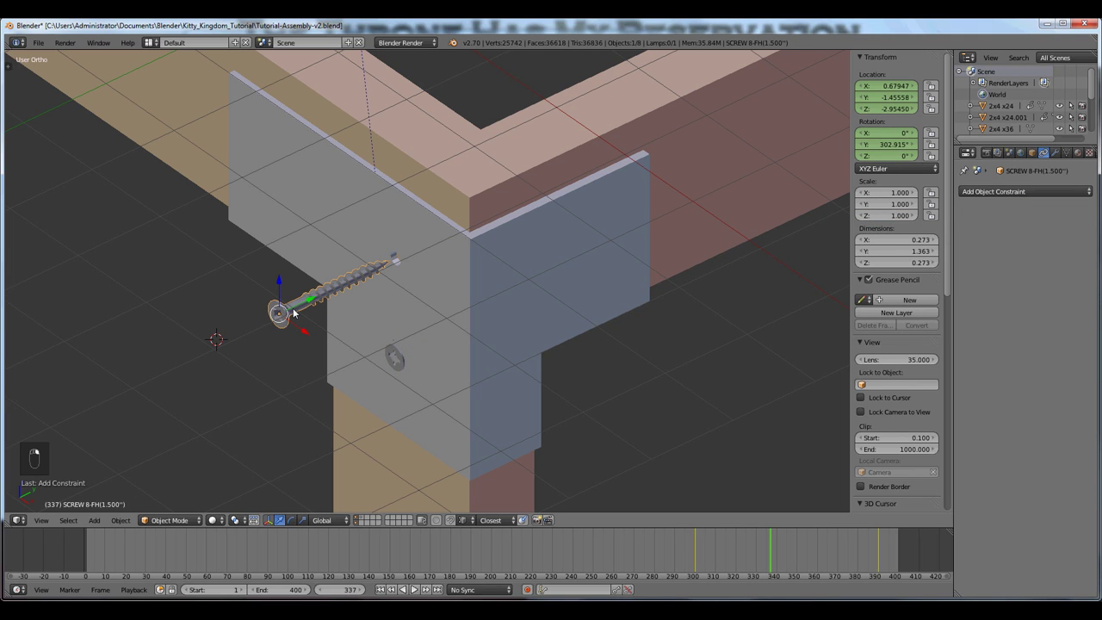
scroll(891, 398, "down", 4)
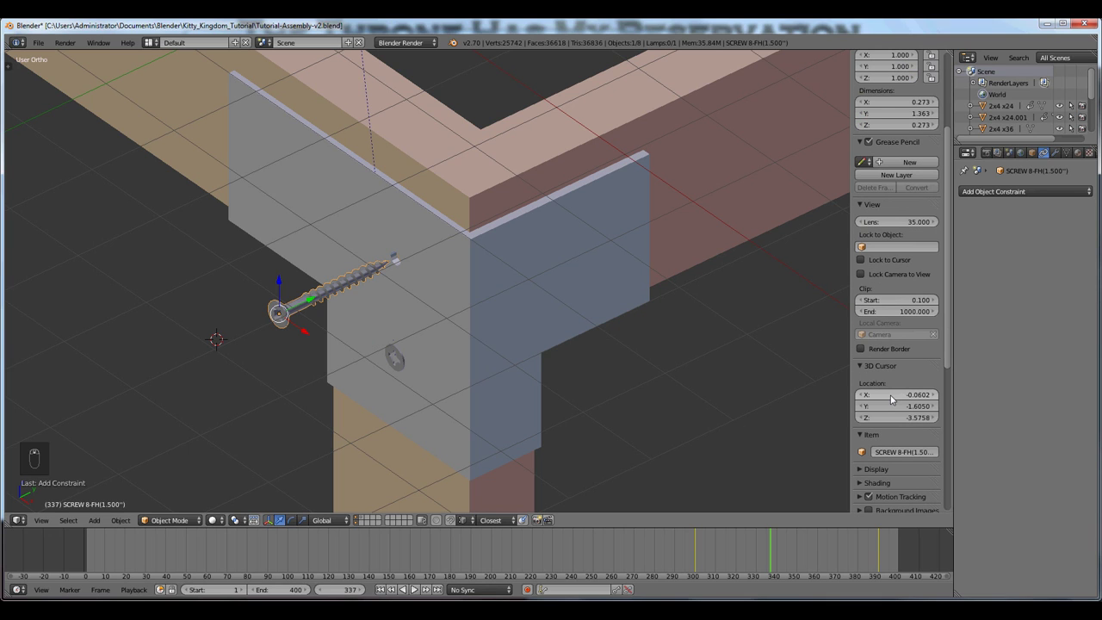
right_click(400, 368)
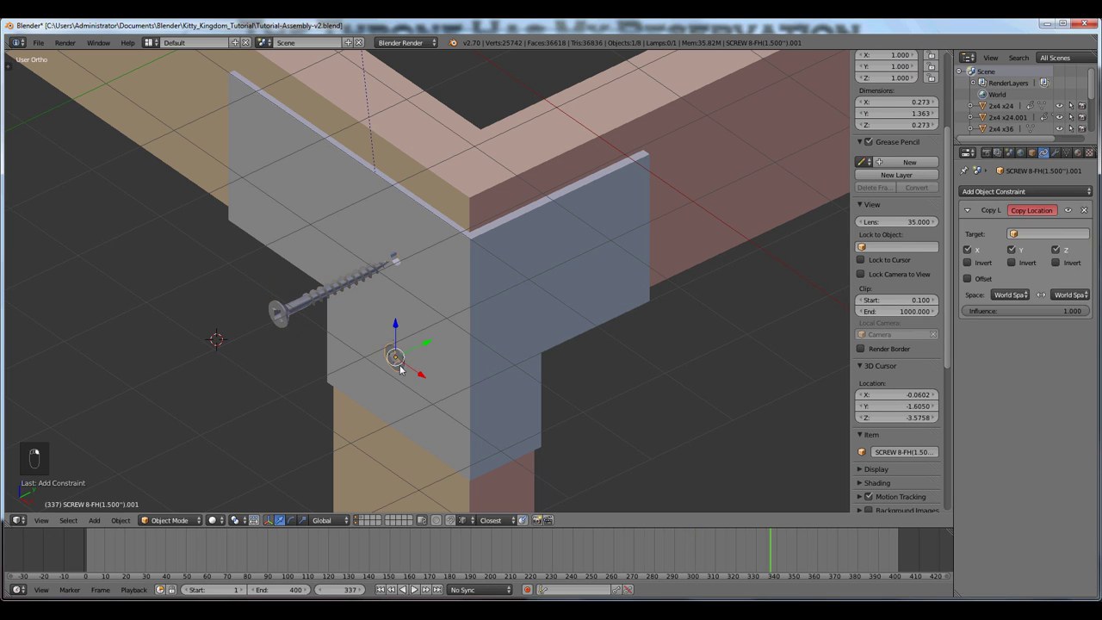
Target the Copy Location constraint at the original SCREW 8-FH(1.500"), limit it to the Y axis, and scrub to frame 343
left_click(1033, 233)
type("sc")
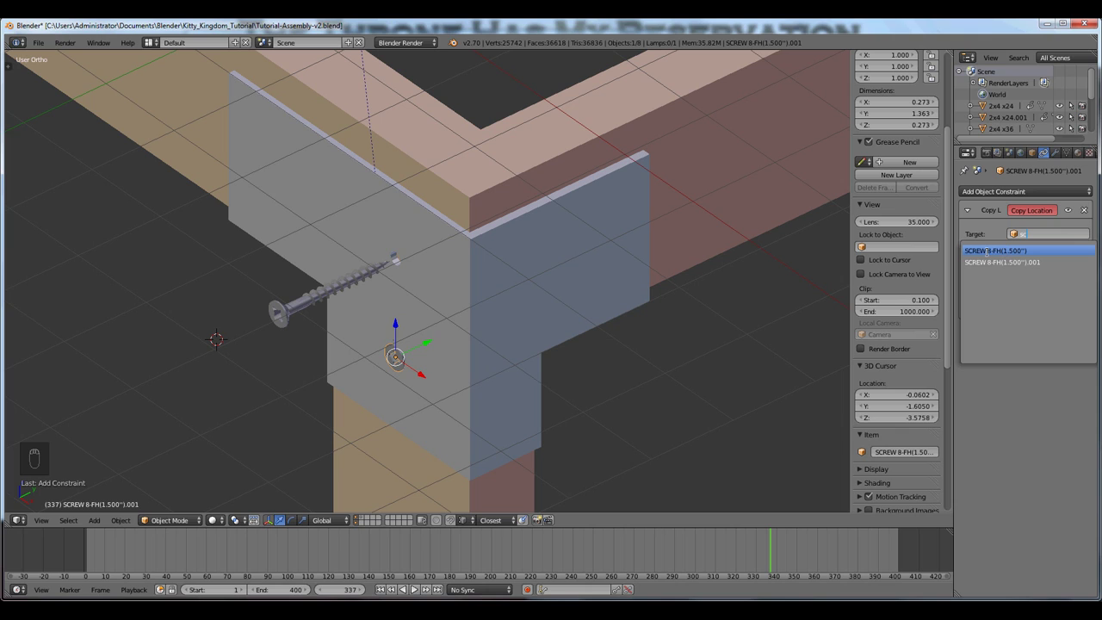
key("Return")
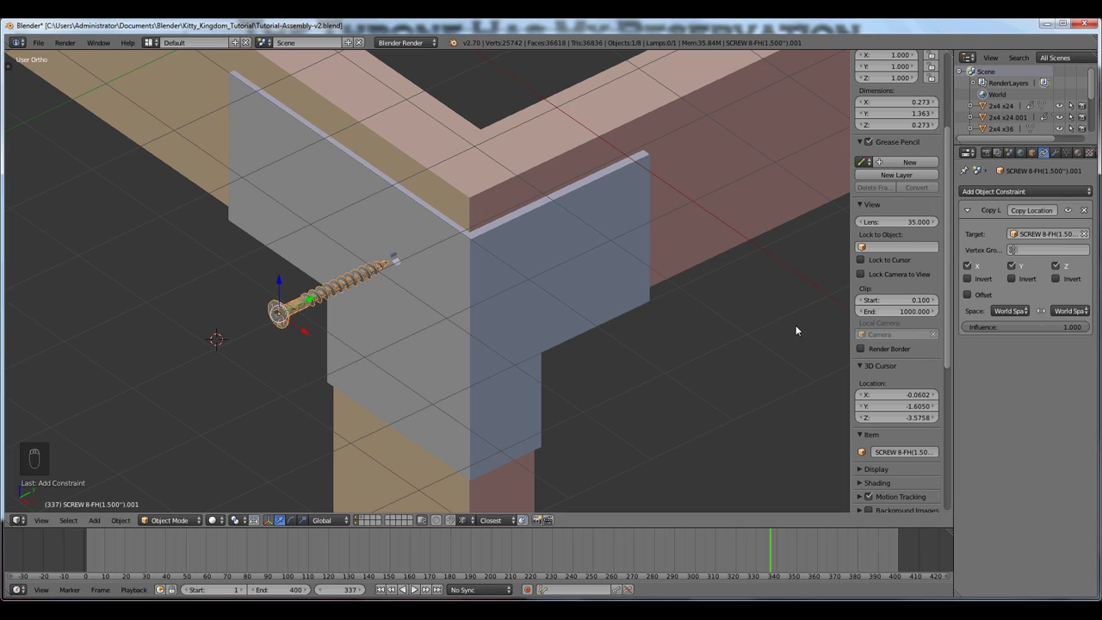
left_click(968, 266)
left_click(1056, 266)
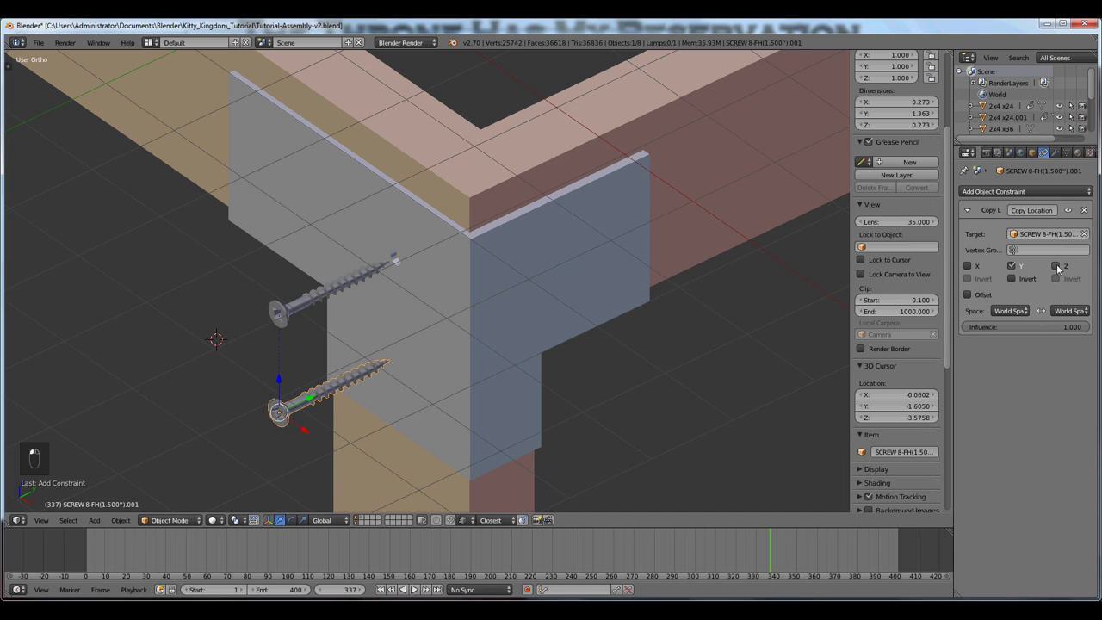
mouse_move(778, 552)
left_mouse_down()
mouse_move(700, 549)
mouse_move(793, 540)
mouse_move(878, 555)
mouse_move(779, 535)
left_mouse_up()
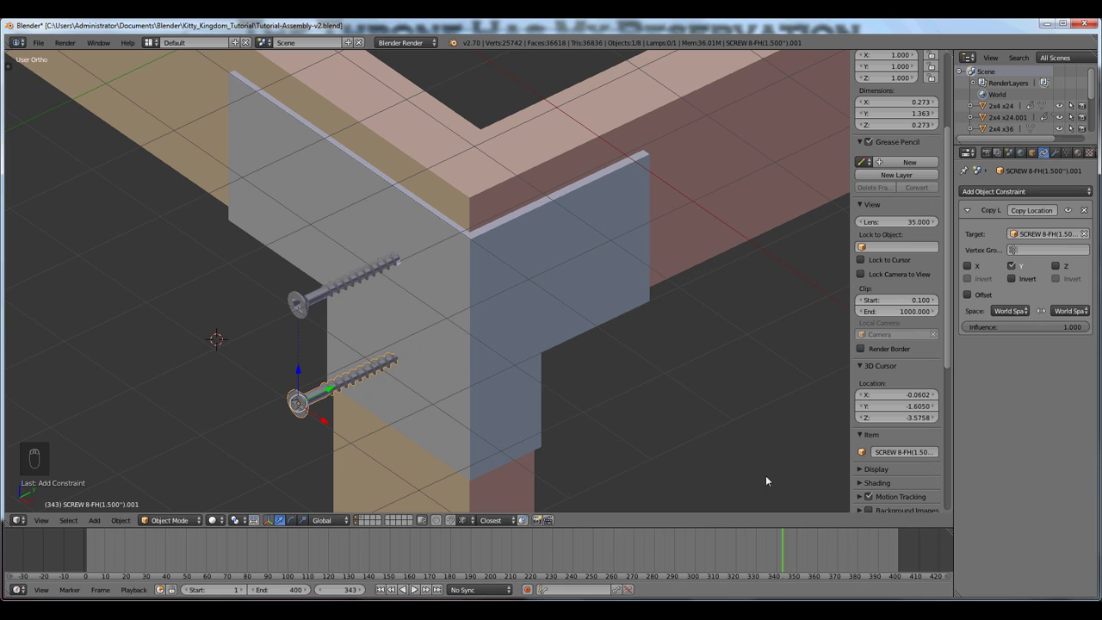
Add a Copy Rotation constraint to the duplicate screw, targeting the original SCREW 8-FH(1.500") on the Y axis only
left_click(983, 190)
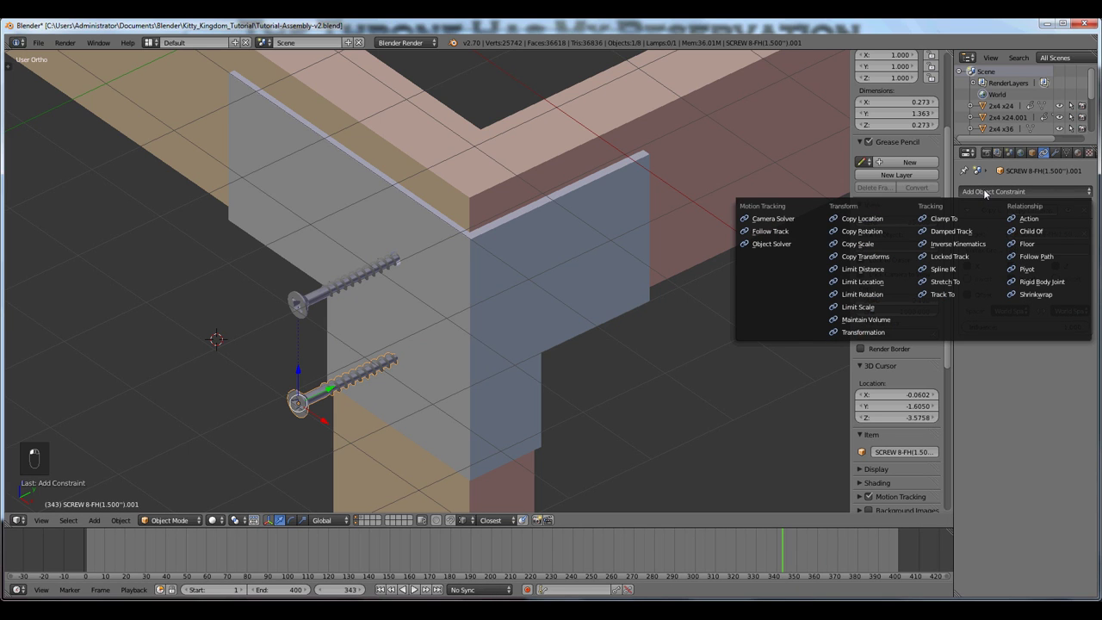
left_click(871, 230)
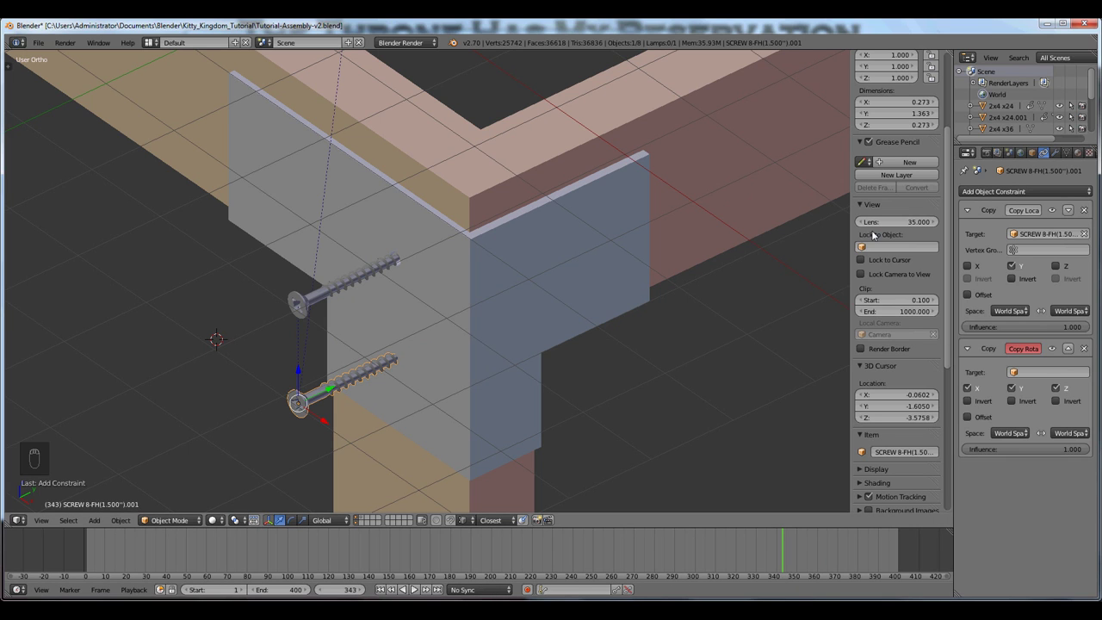
left_click(1027, 373)
type("screw")
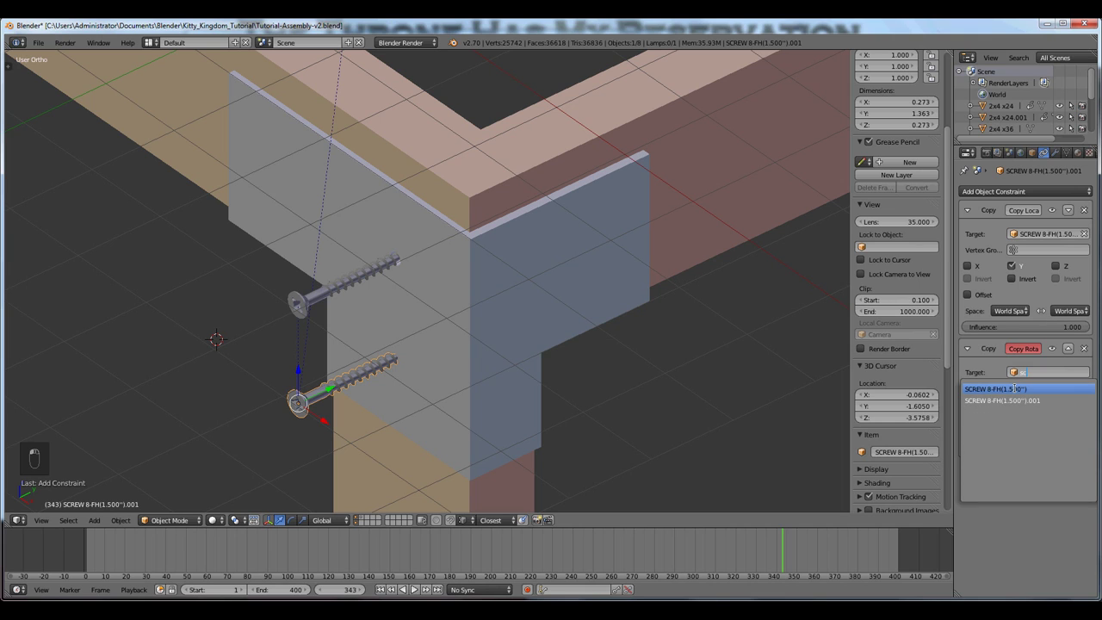
key("Return")
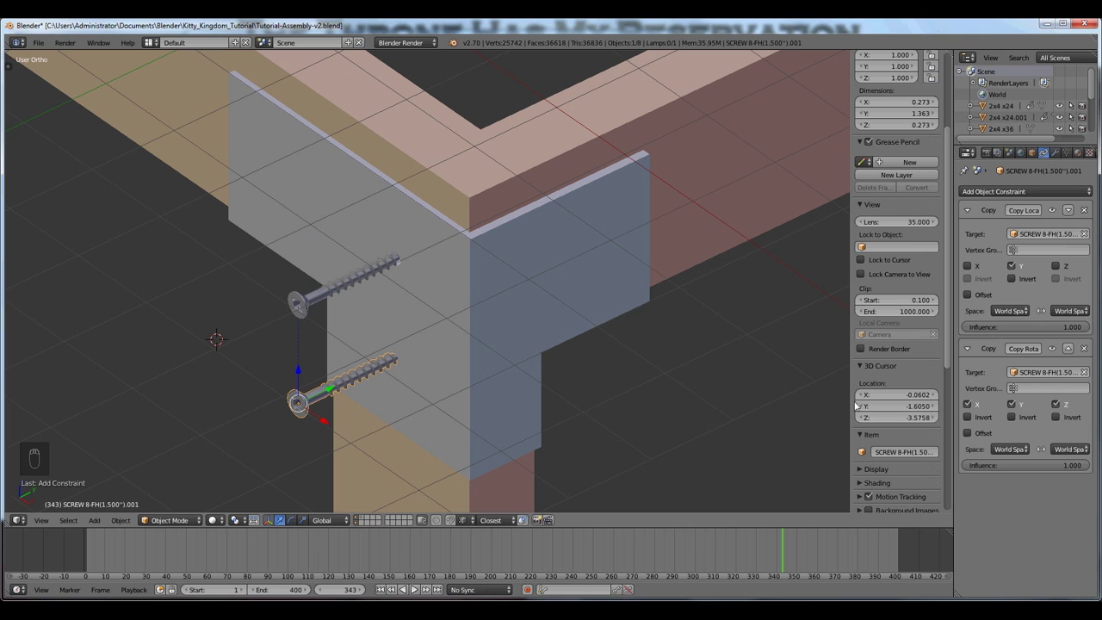
left_click(967, 404)
left_click(1055, 404)
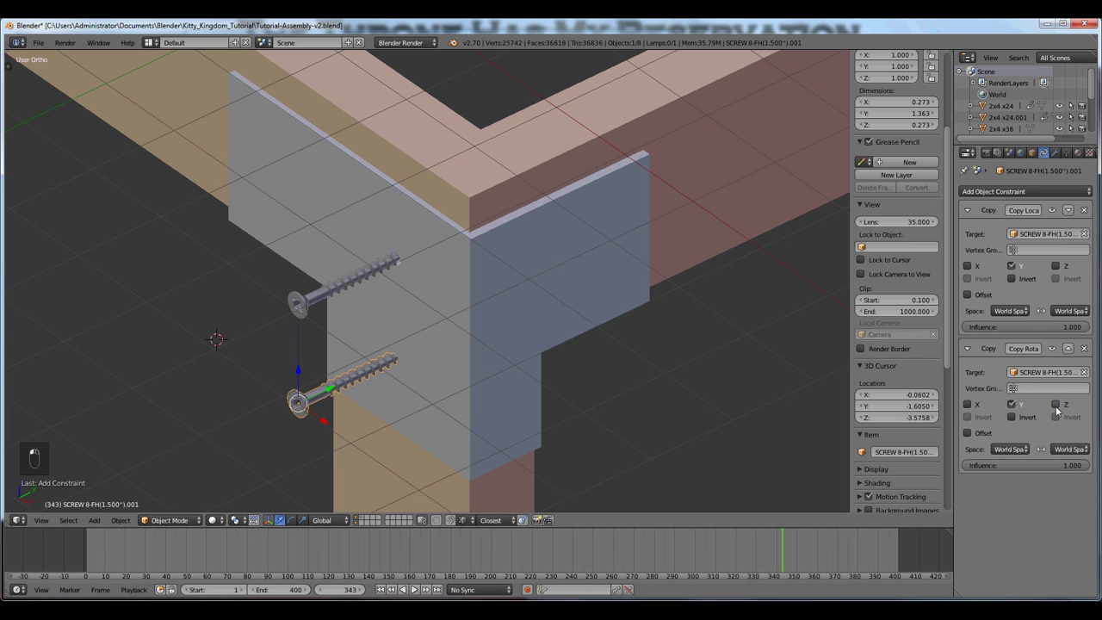
Play the animation twice from before frame 333 to check that both screws move and rotate together
left_click(761, 550)
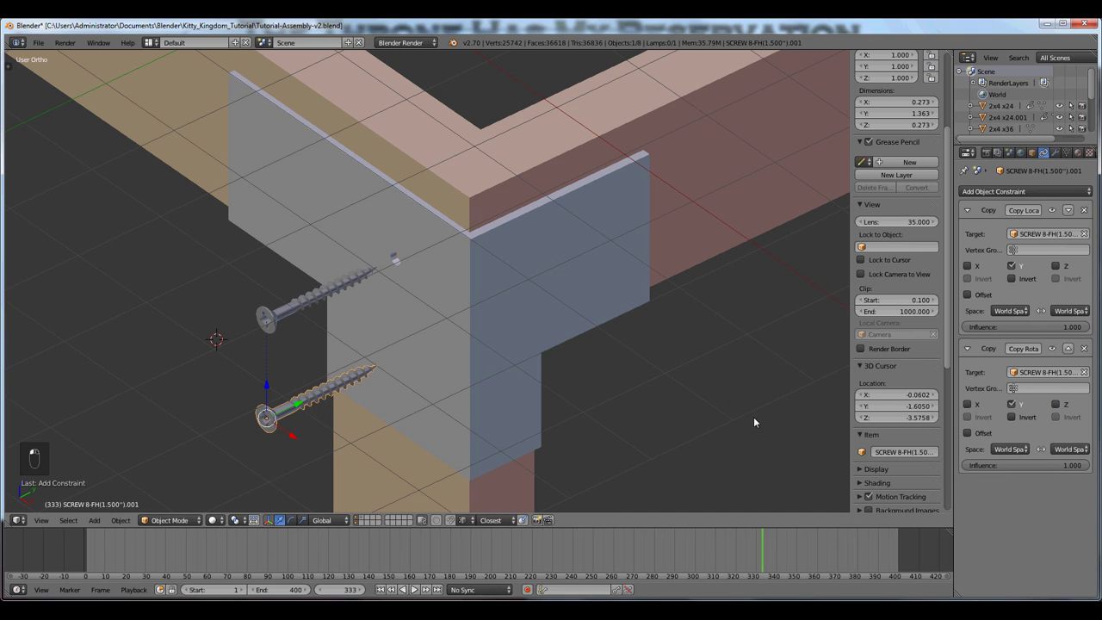
scroll(334, 389, "up", 3)
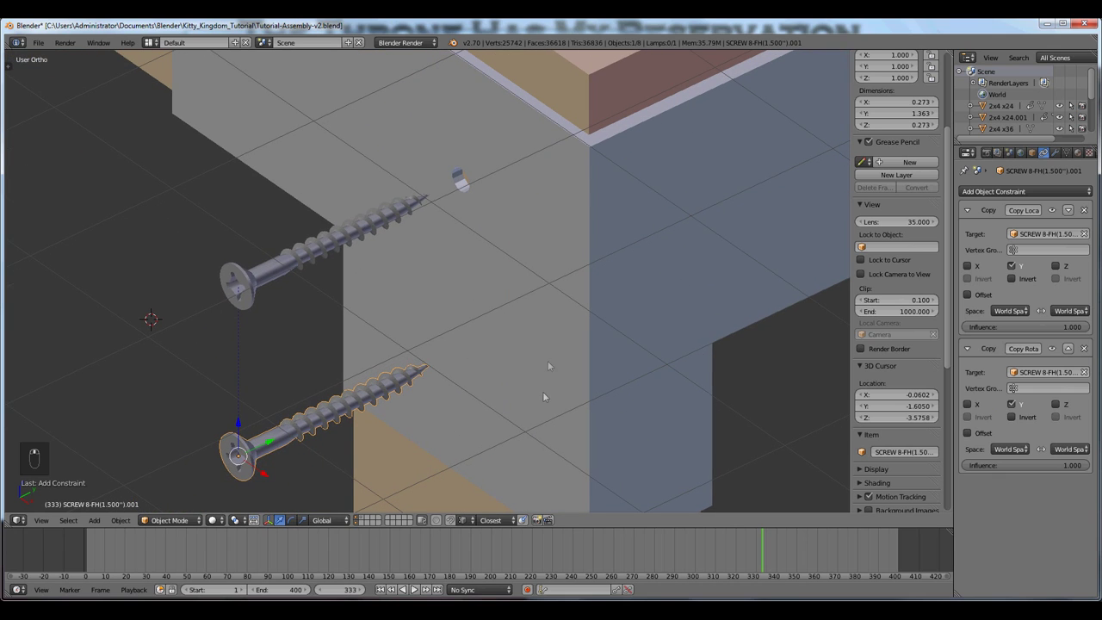
key("alt+a")
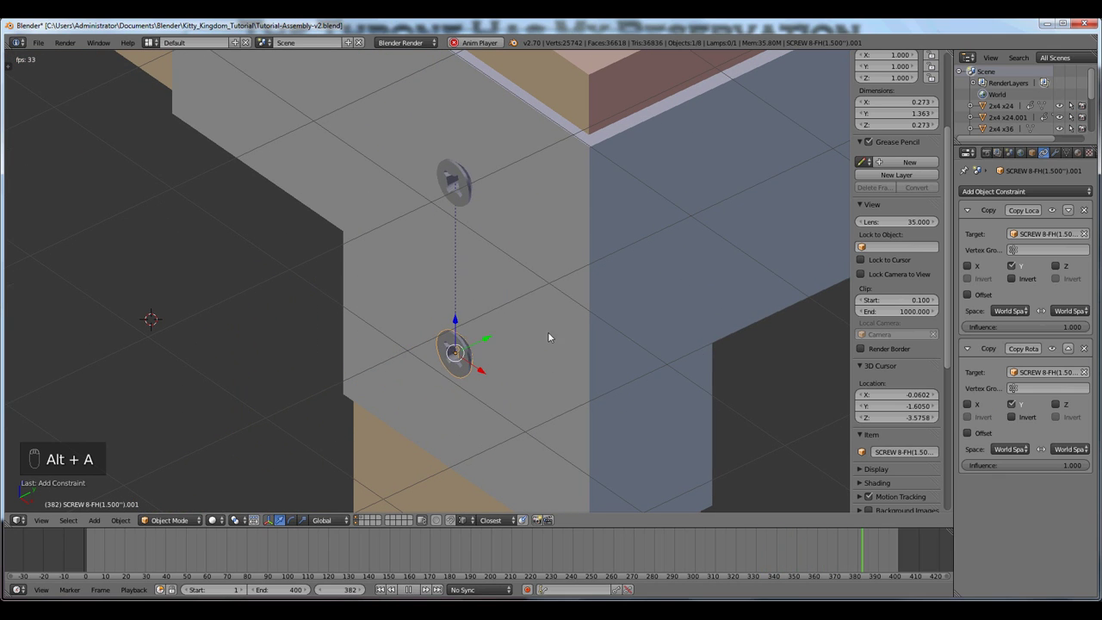
key("alt+a")
left_click(739, 536)
key("alt+a")
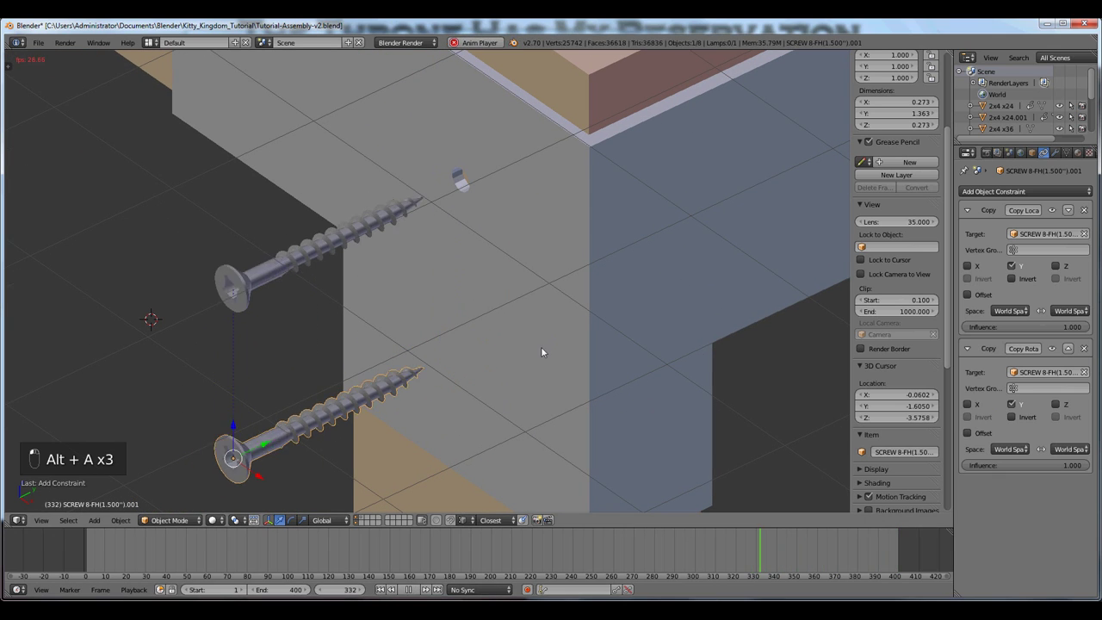
key("alt+a")
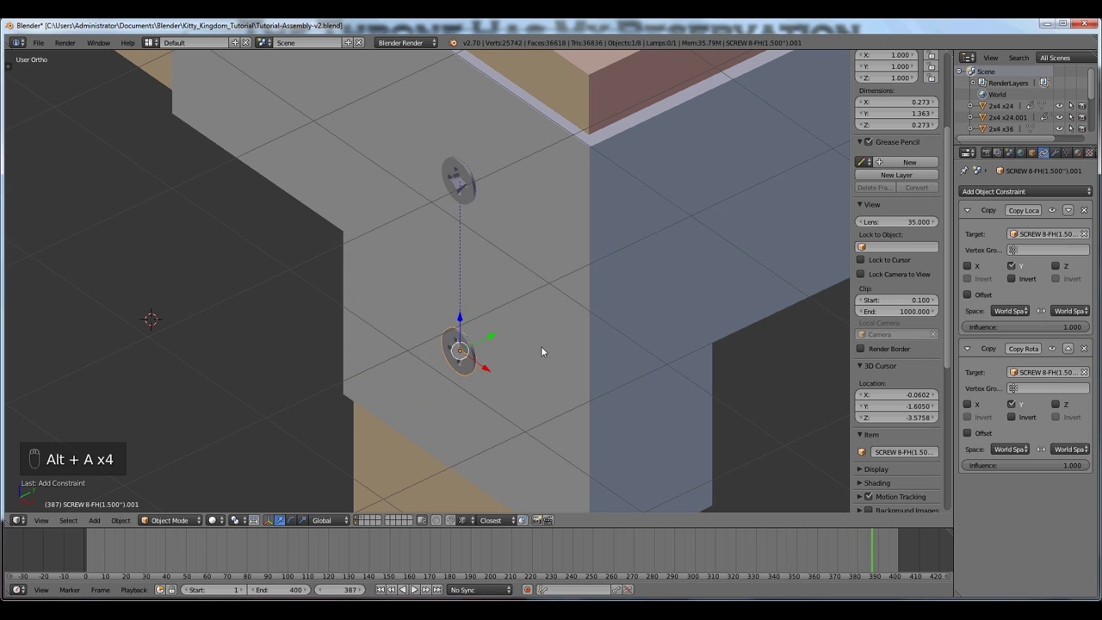
Duplicate the constrained screw and place the copy on the gray bracket face's upper arm, away from the corner
scroll(540, 352, "down", 4)
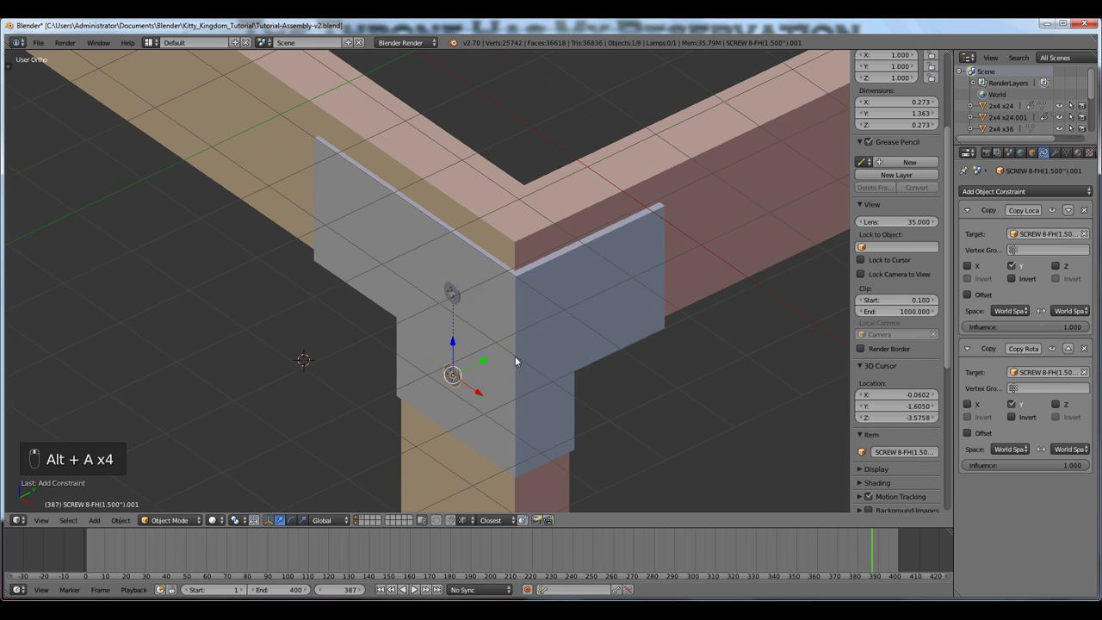
key("shift+d")
right_click(515, 355)
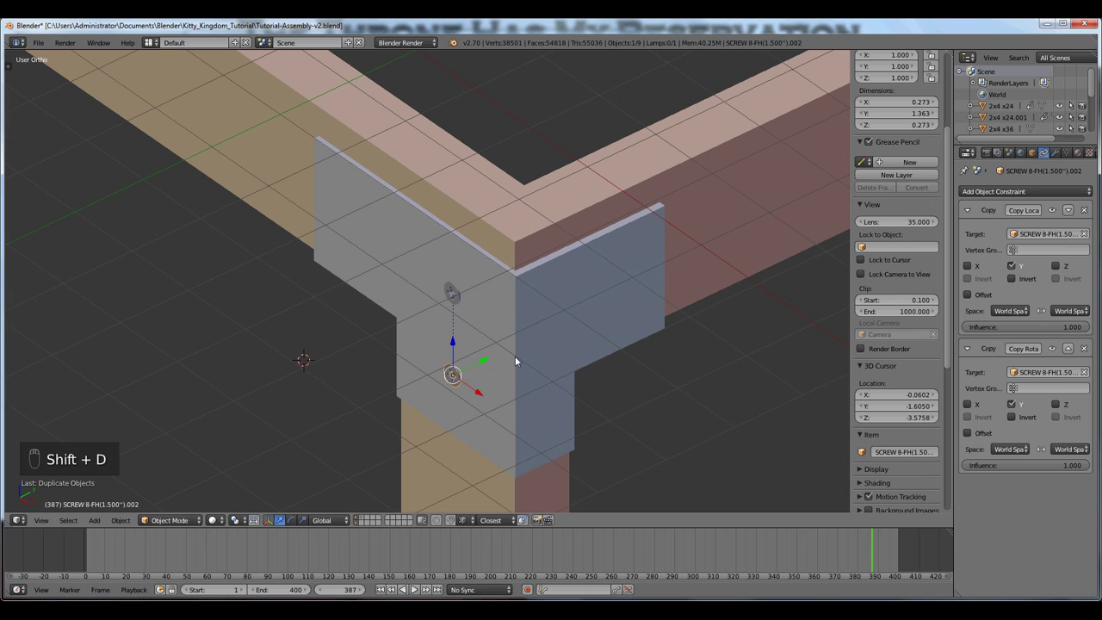
key("g")
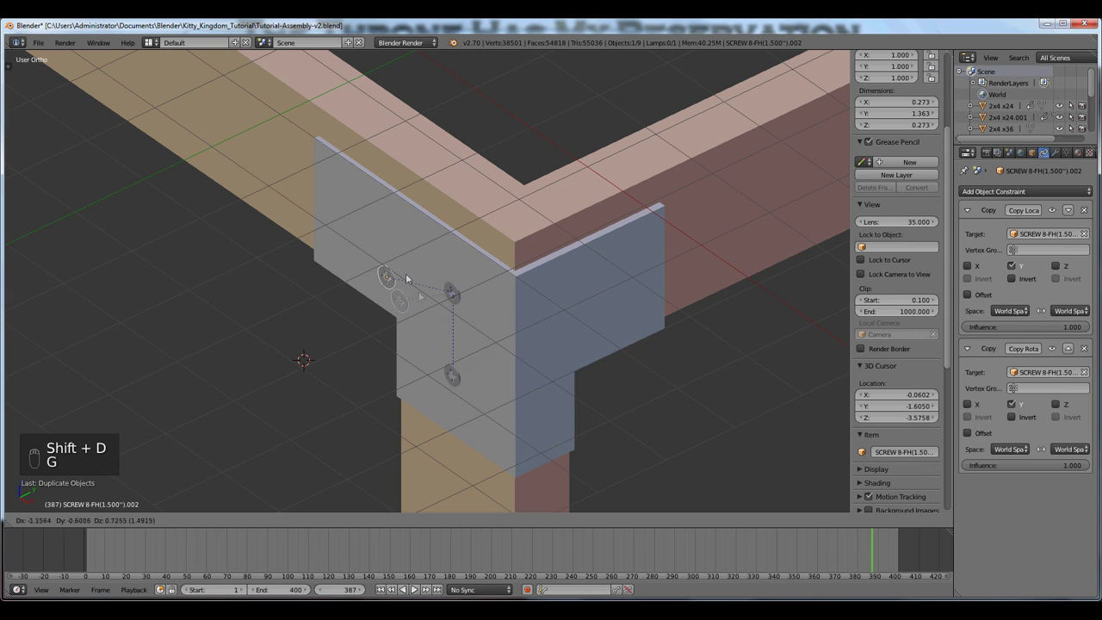
left_click(421, 229)
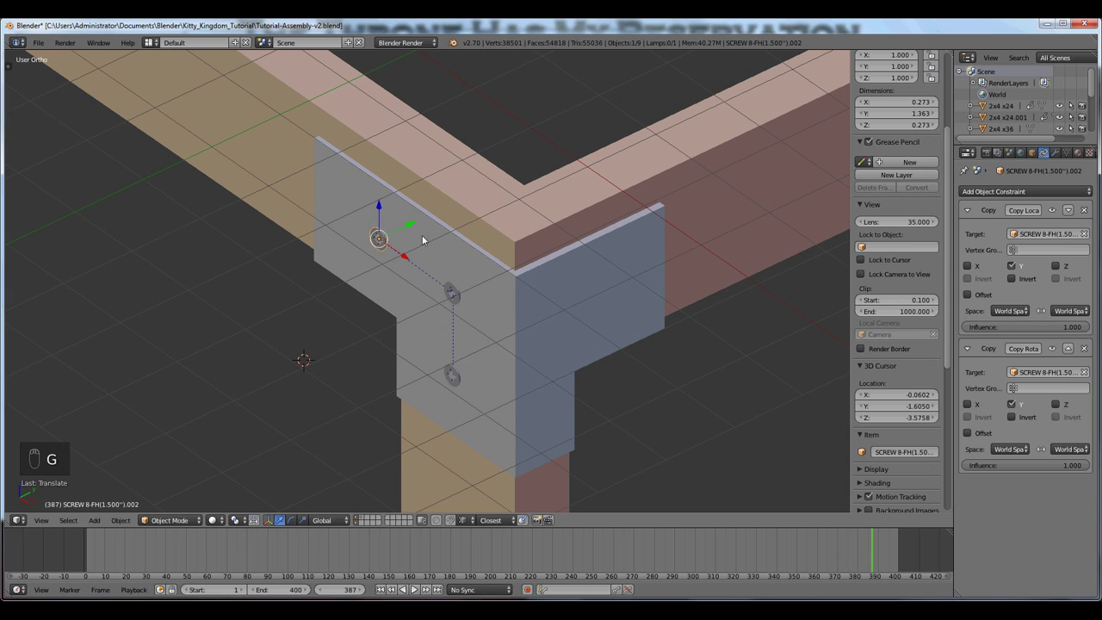
Play the animation to check all three screws driving in together, and select the lower screw
left_click(704, 543)
key("alt+a")
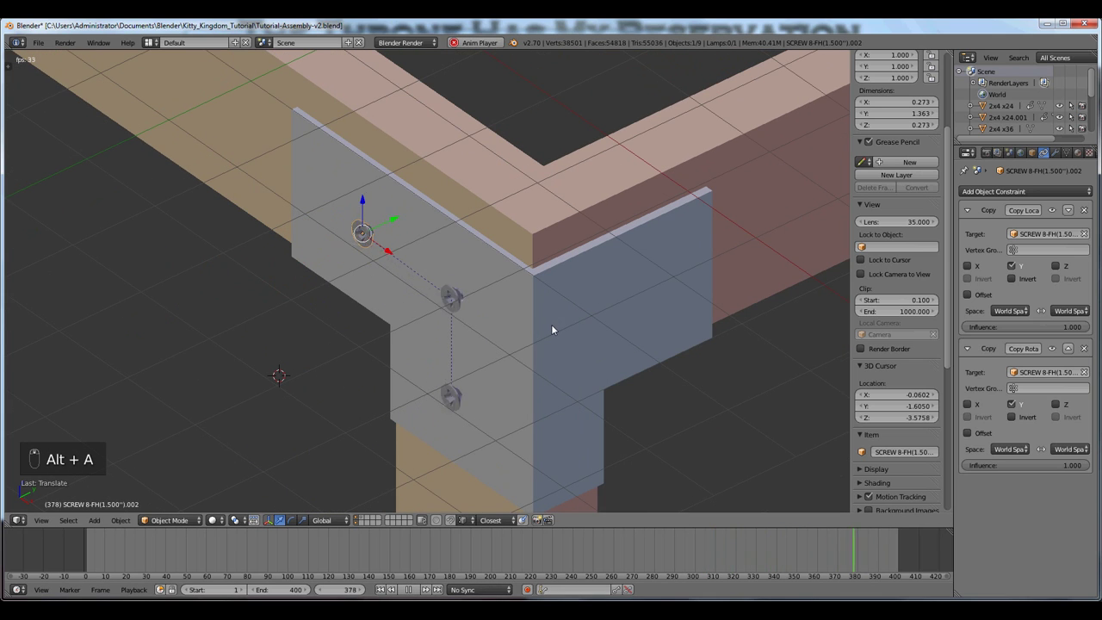
key("alt+a")
right_click(463, 395)
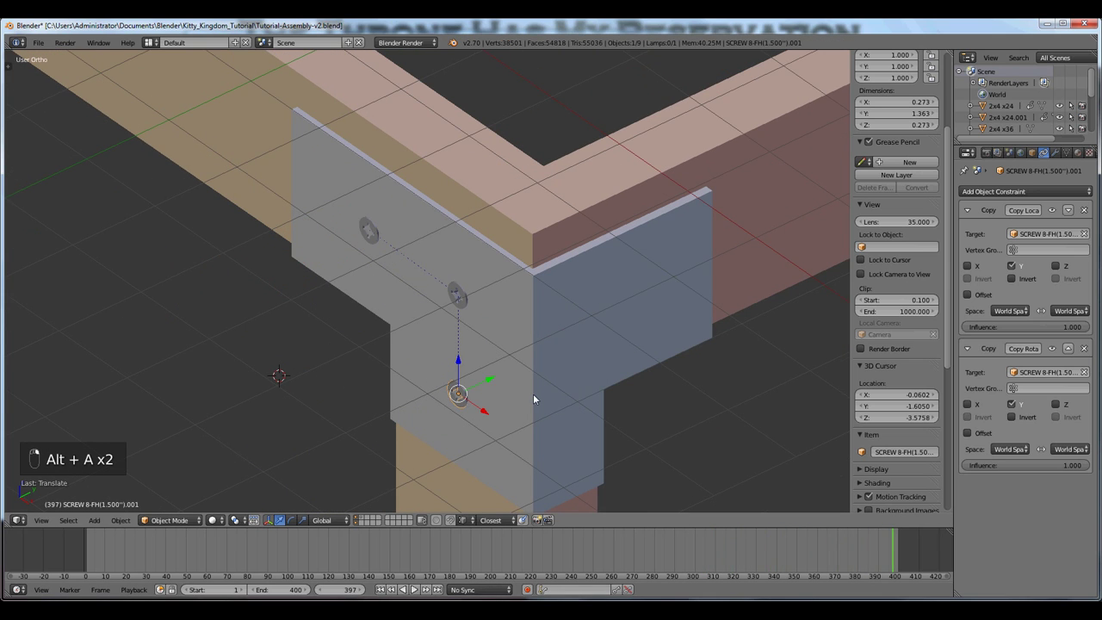
Deselect everything and play the animation twice from frame 323 or earlier to check the three screws driving into the gray bracket face
key("a")
left_click(738, 551)
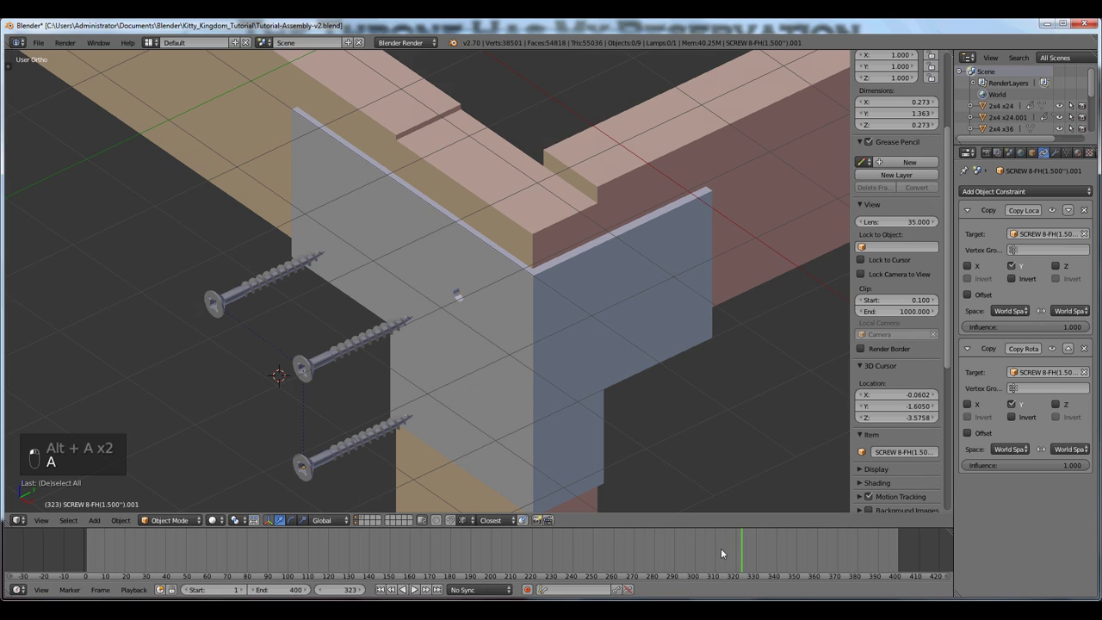
key("alt+a")
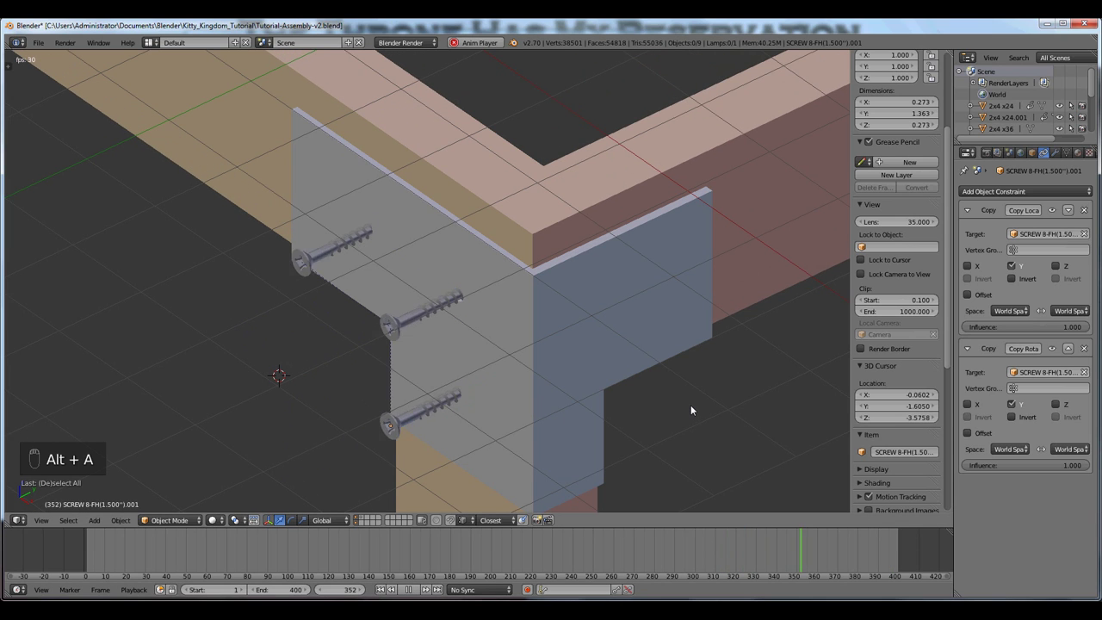
key("alt+a")
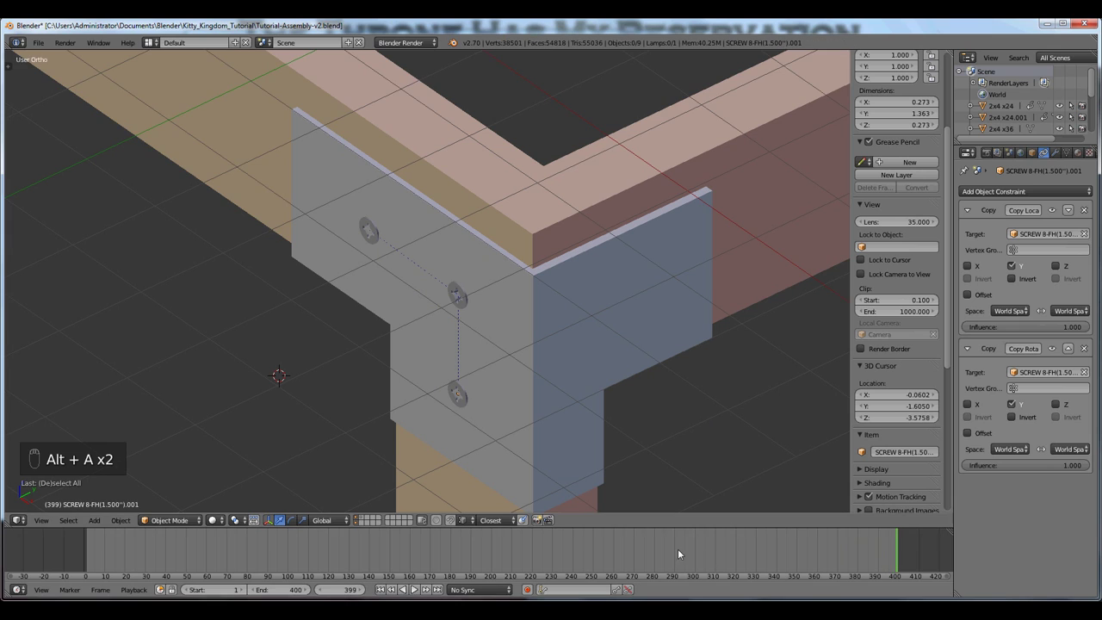
left_click(678, 548)
key("alt+a")
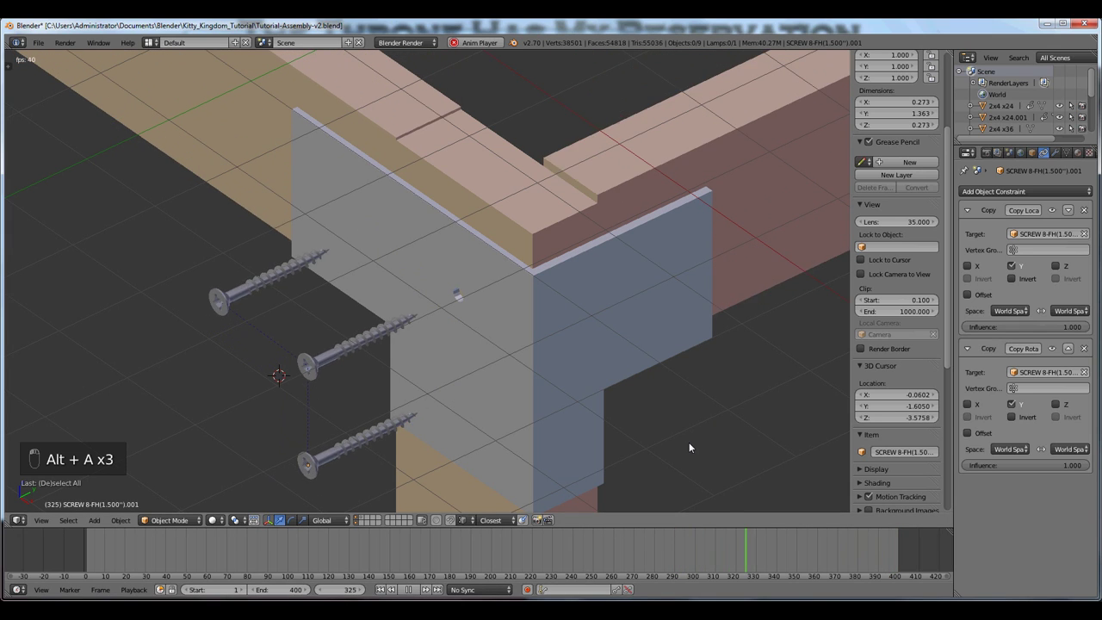
key("alt+a")
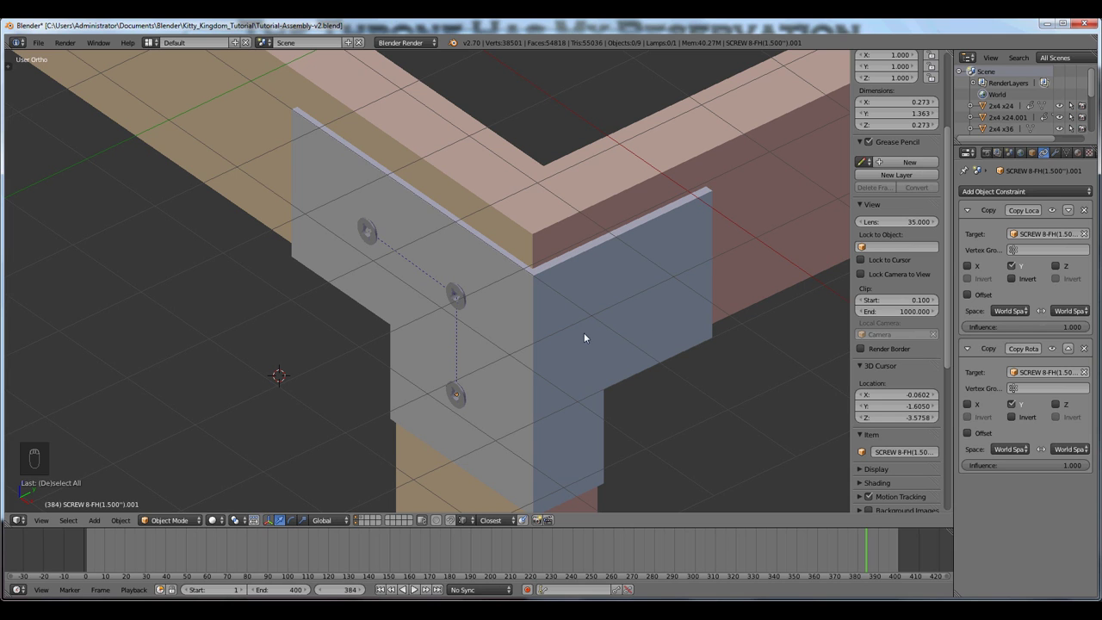
Play the opening of the assembly animation, then scrub to frame 395 to review the whole corner coming together
key("alt+a")
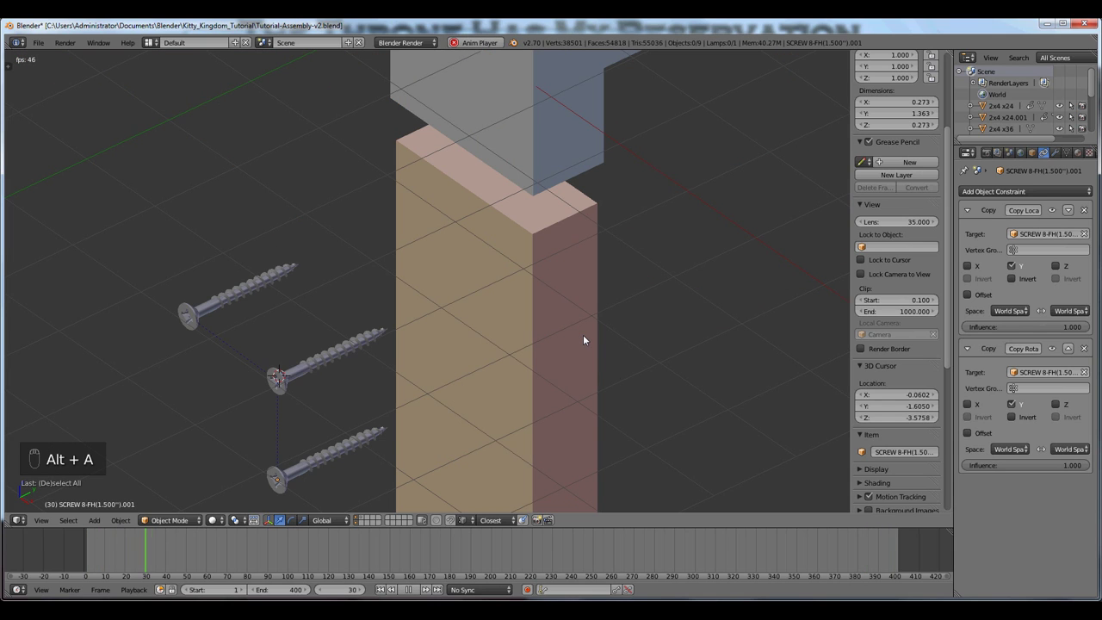
key("alt+a")
scroll(584, 343, "down", 8)
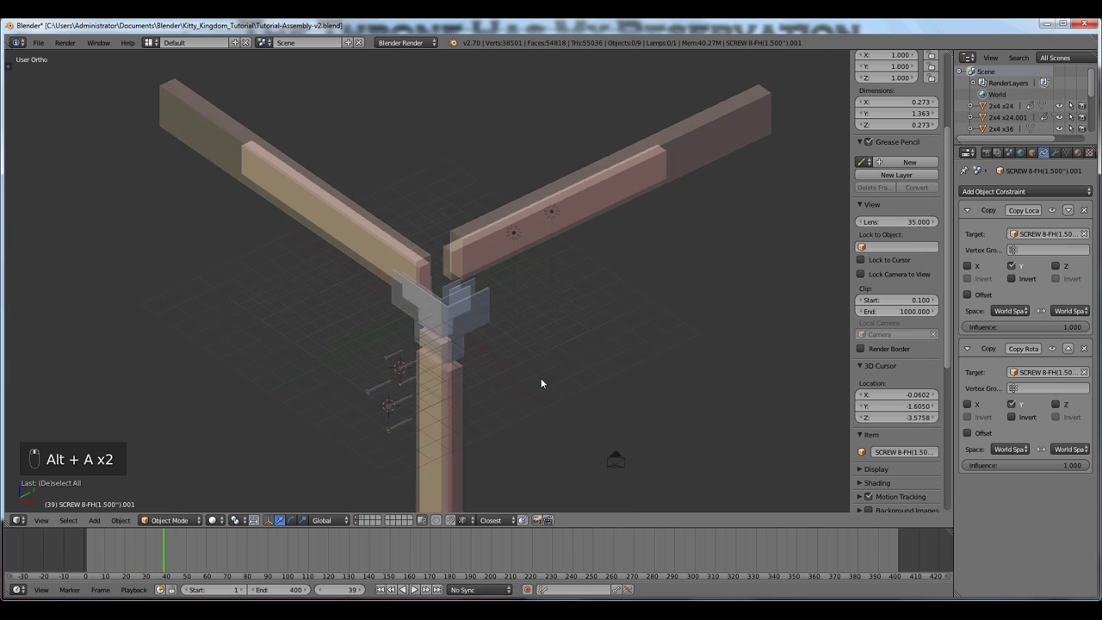
left_click_drag(698, 551, 888, 556)
scroll(485, 430, "up", 6)
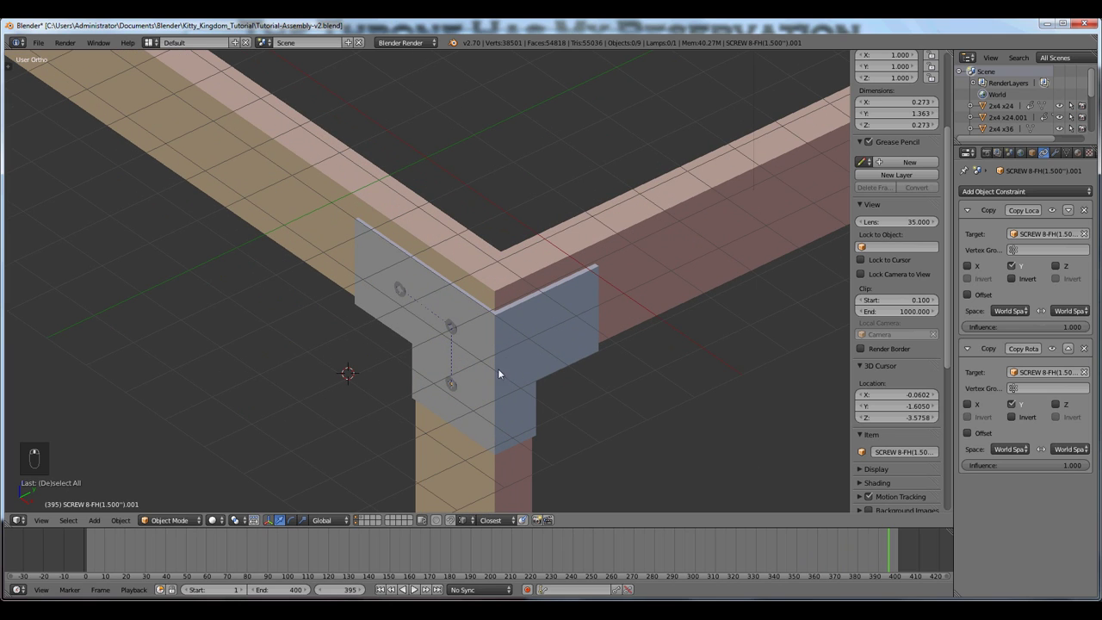